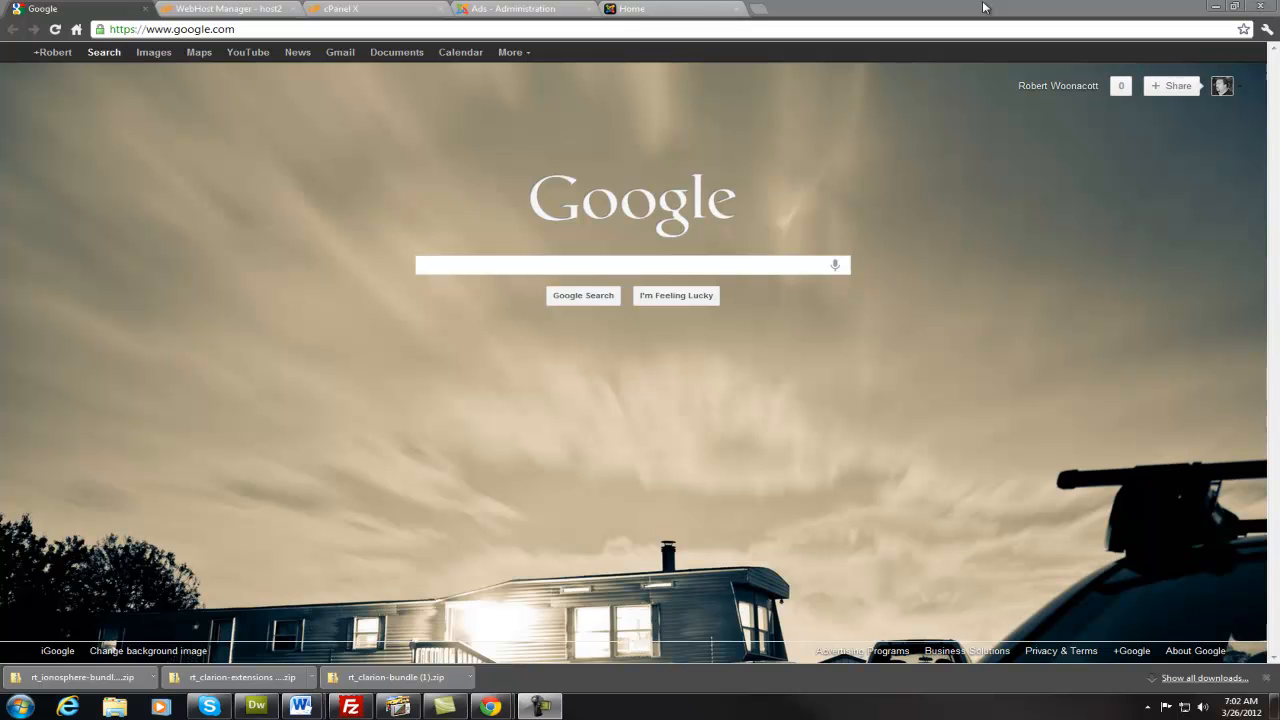
- Close the leftover Home and Ads tabs and launch Softaculous from cPanel's Software/Services section
click(737, 10)
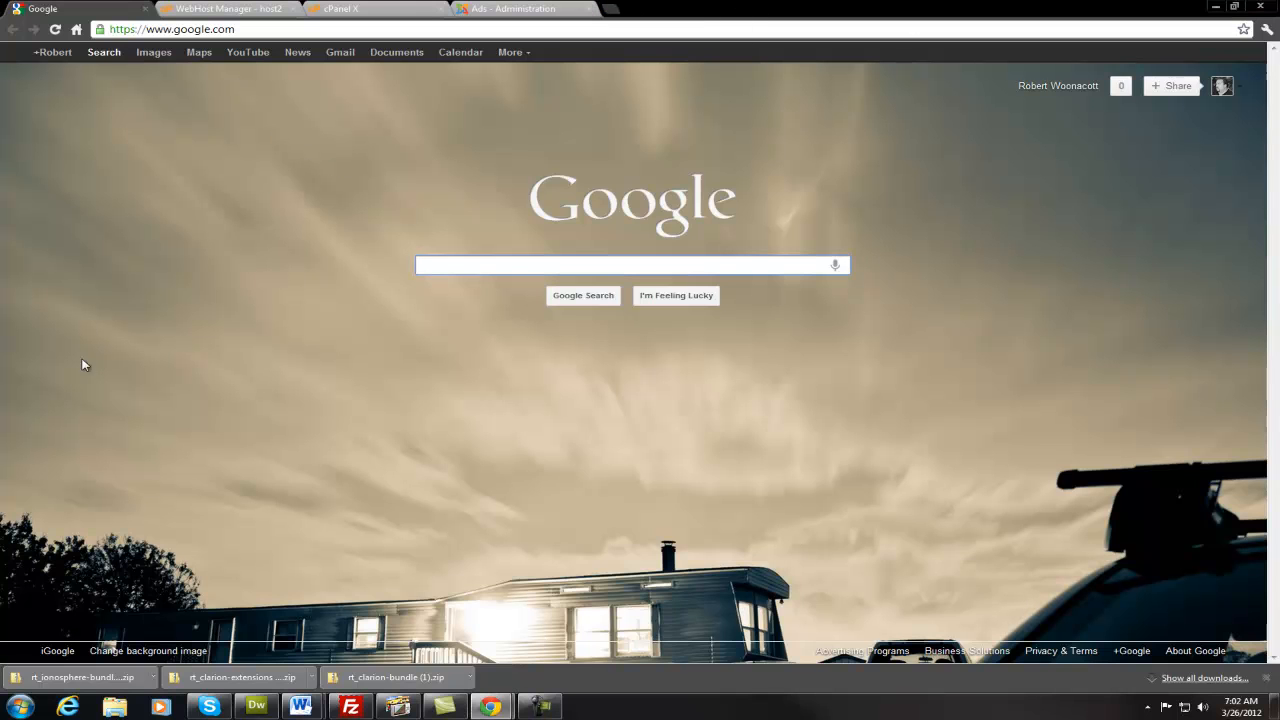
click(383, 12)
scroll(418, 73, down, 1)
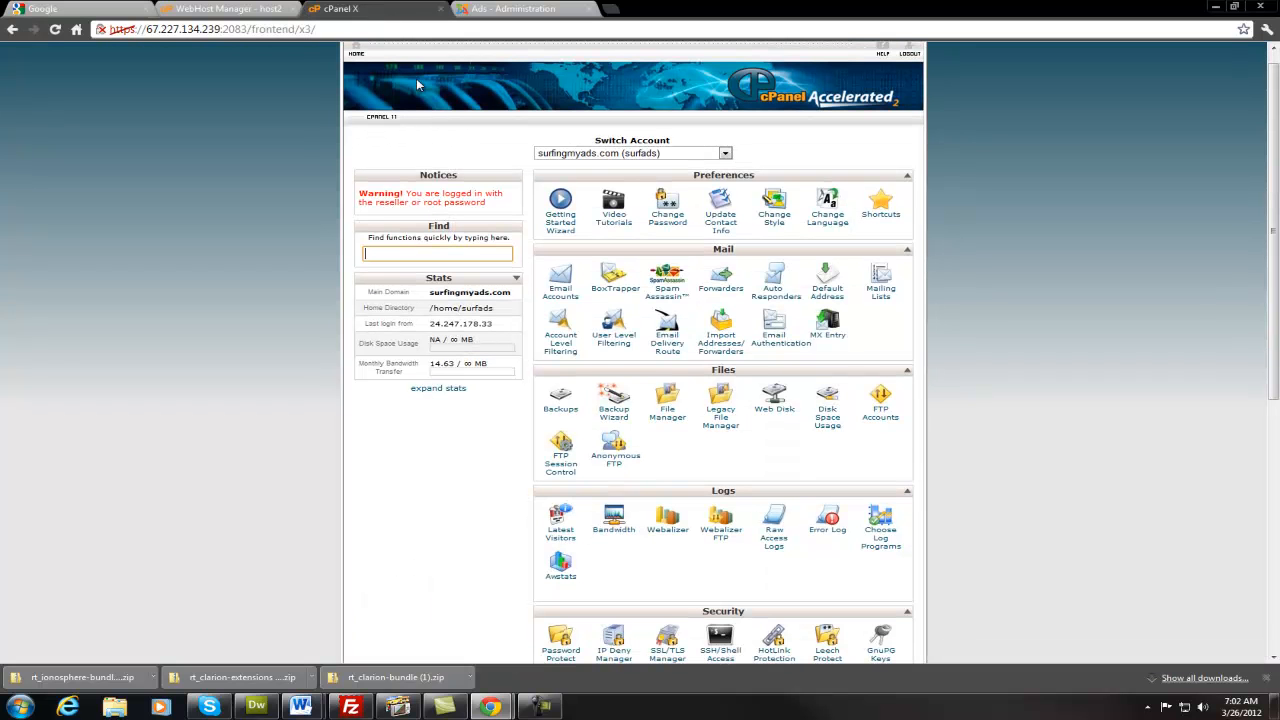
click(585, 9)
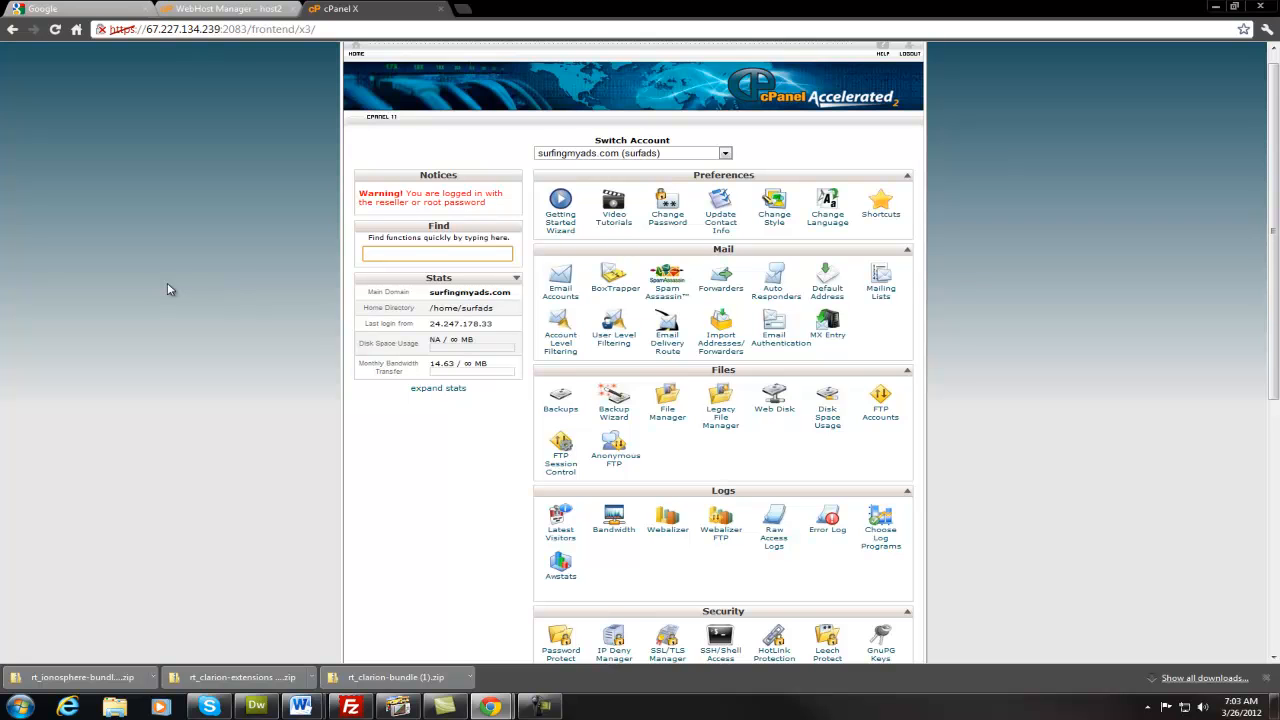
scroll(167, 289, down, 5)
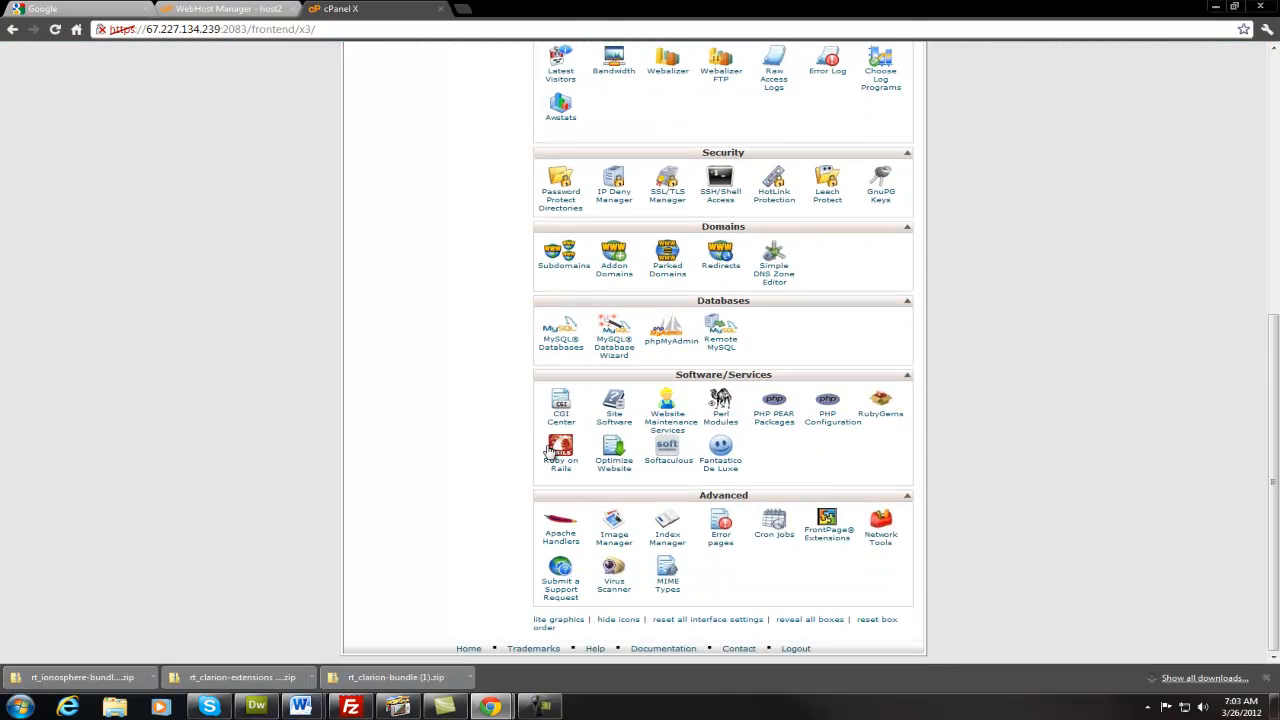
click(668, 454)
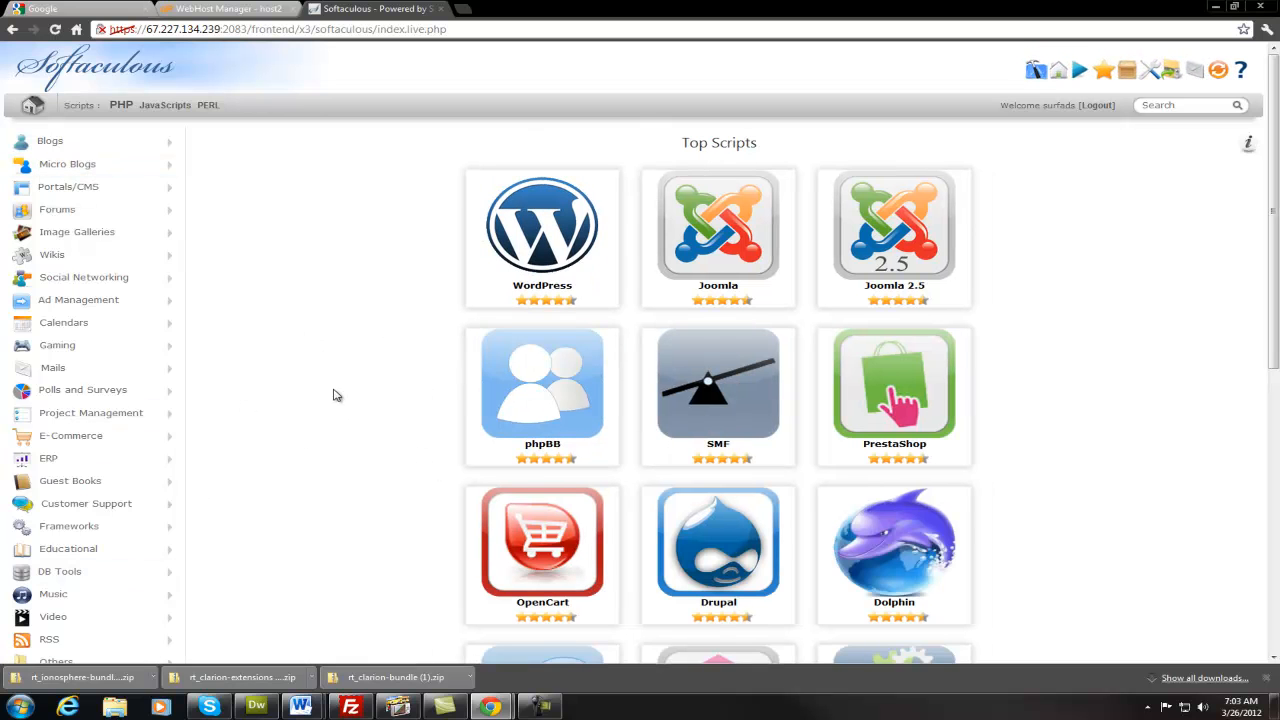
- Start a Joomla 2.5 install into directory 'test' with site name 'ad test'
click(912, 240)
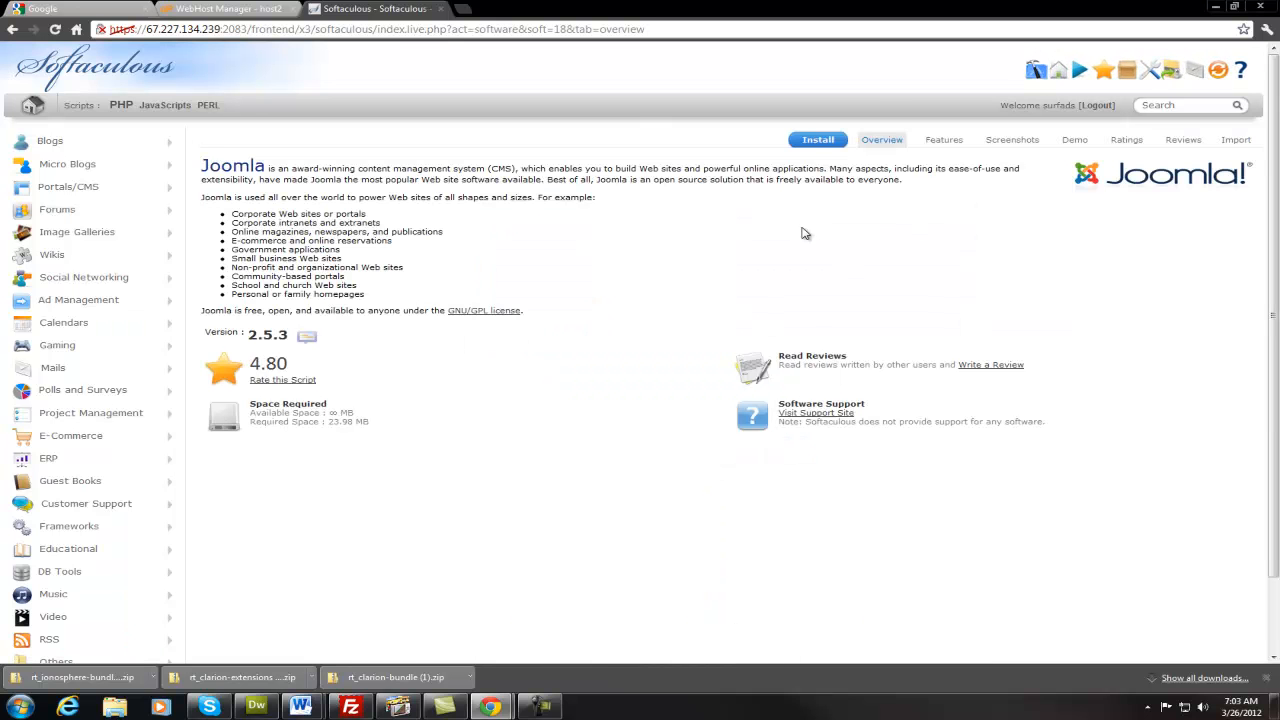
click(817, 140)
drag(782, 245, 696, 257)
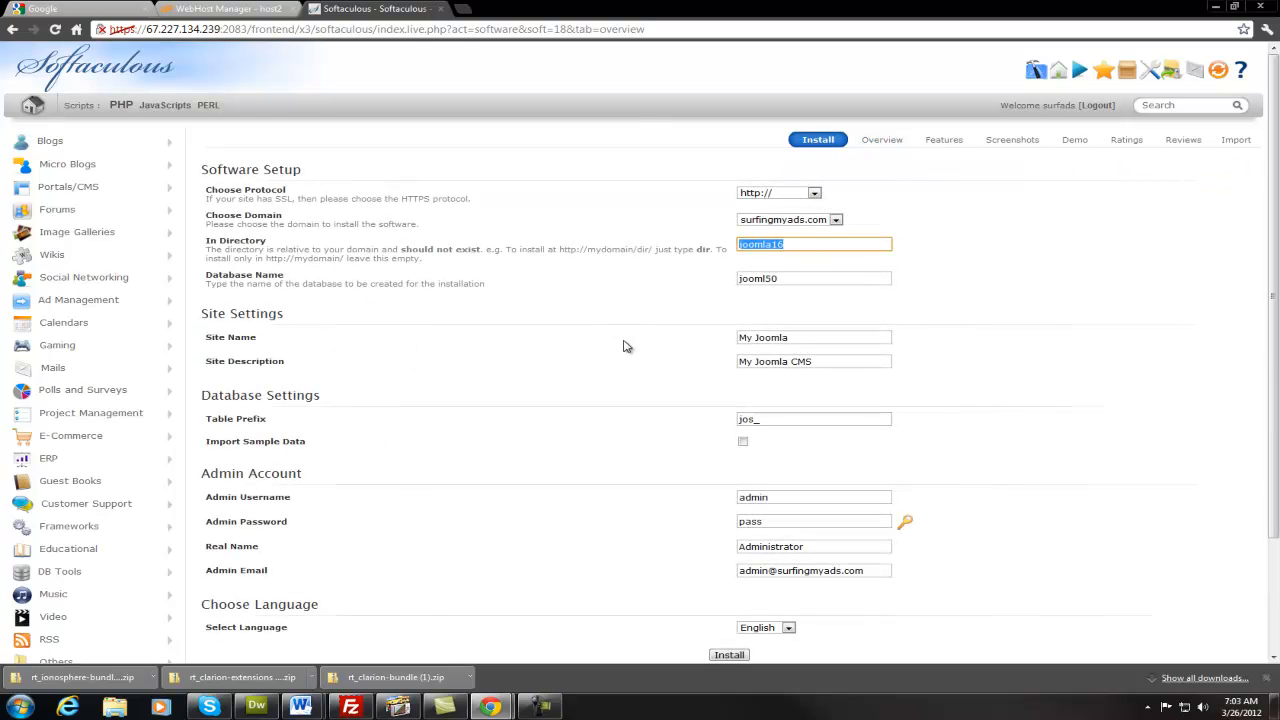
text(testsite)
key(BackSpace)
key(BackSpace)
key(BackSpace)
key(BackSpace)
drag(825, 330, 681, 341)
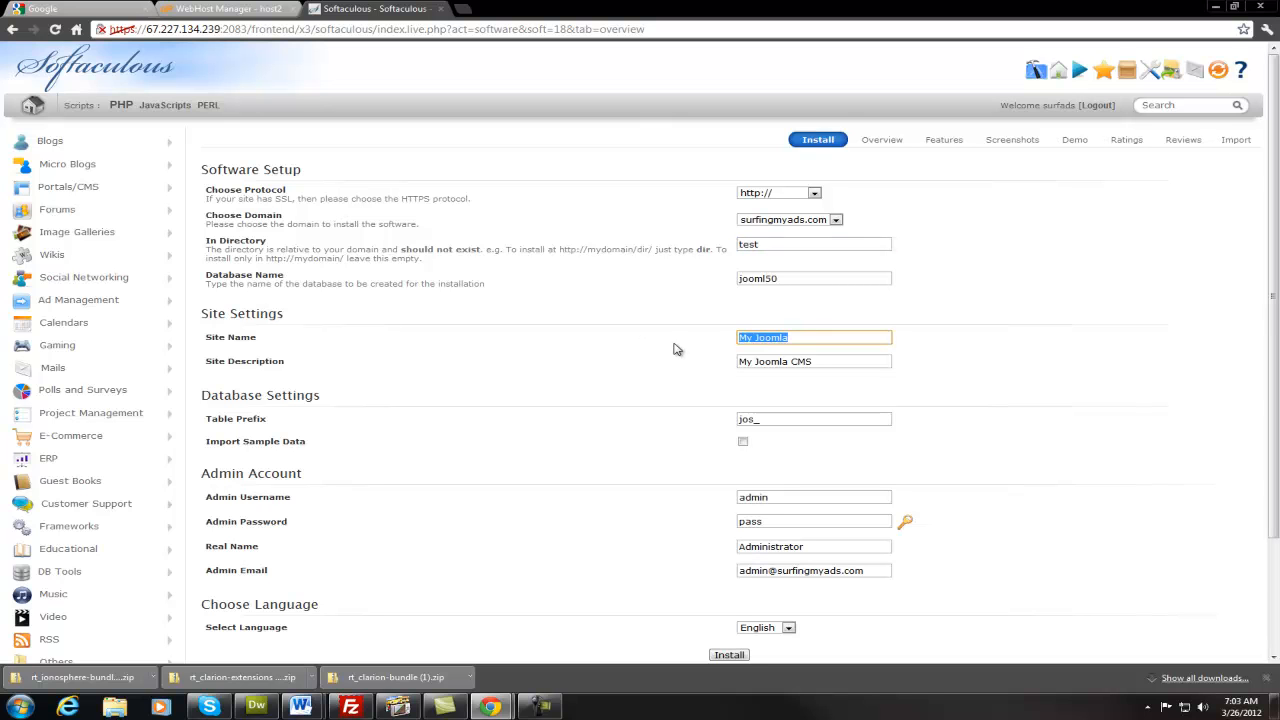
text(ad test)
- Set the site description to 'hope' and enter a new admin password
drag(818, 362, 646, 370)
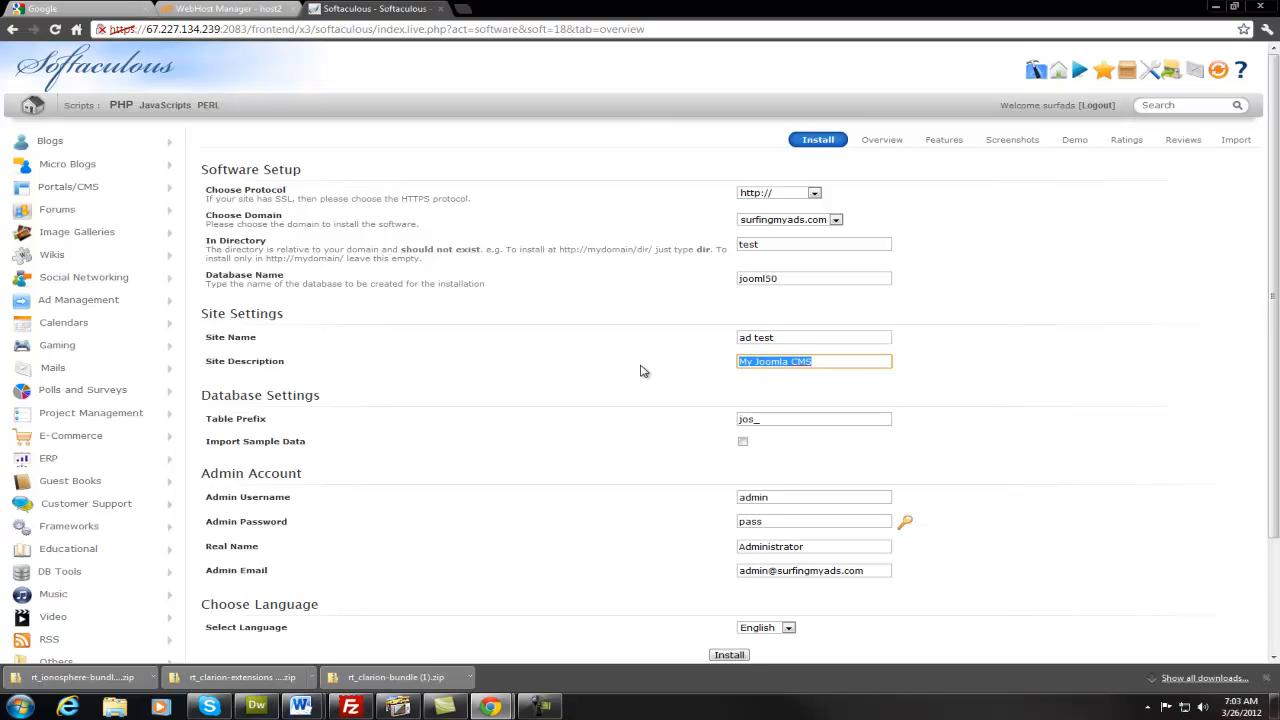
text(hope)
drag(764, 522, 697, 524)
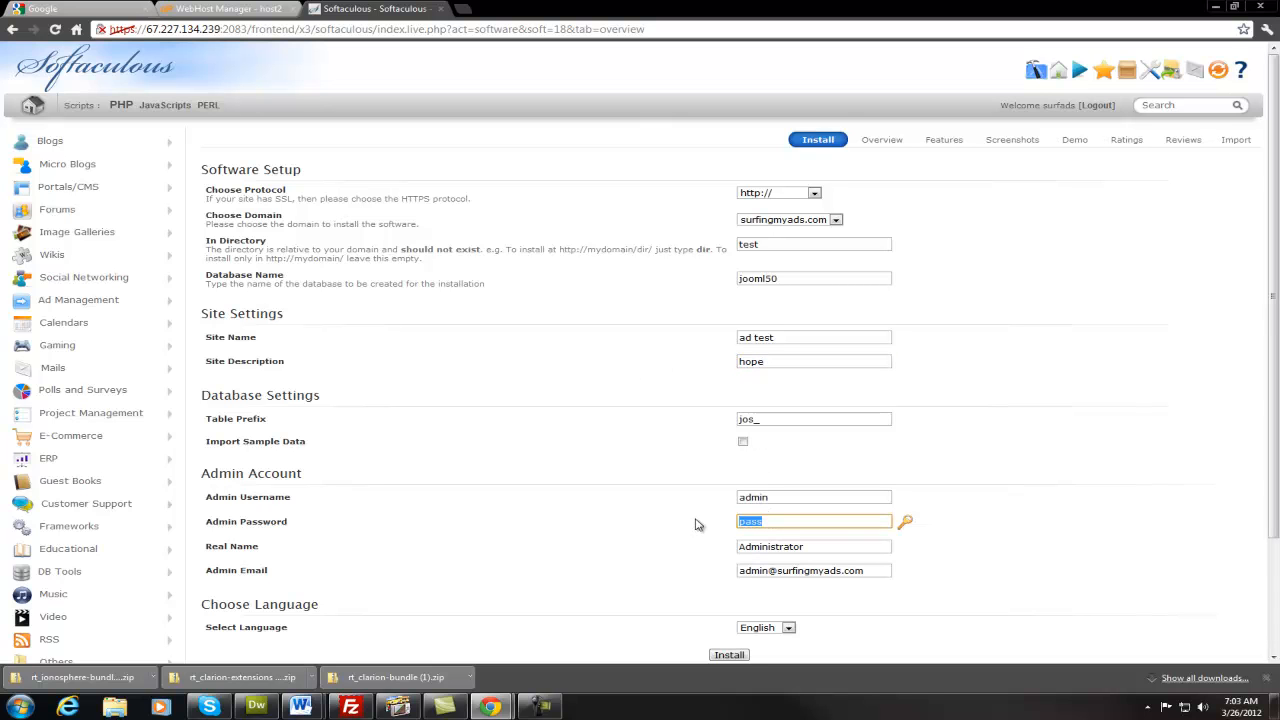
- Run the Joomla installation and load the new site's home page
scroll(708, 510, down, 1)
scroll(708, 510, up, 1)
scroll(642, 378, down, 2)
click(729, 535)
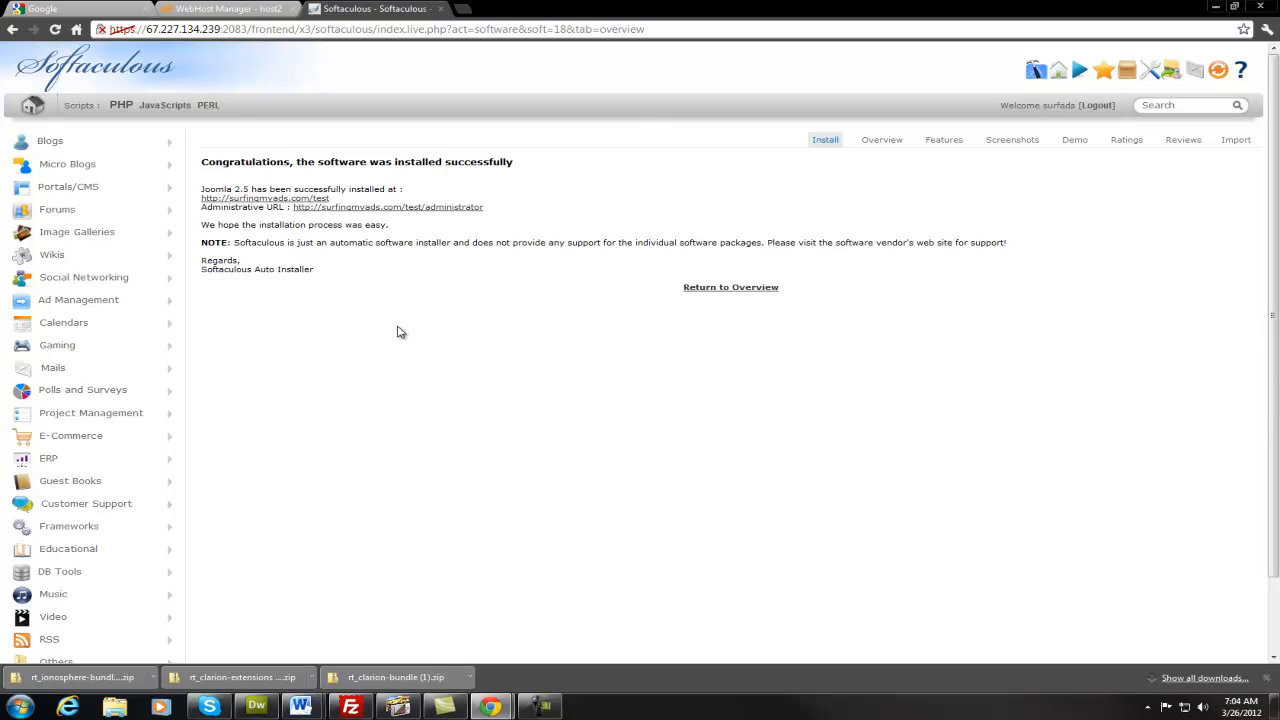
click(291, 197)
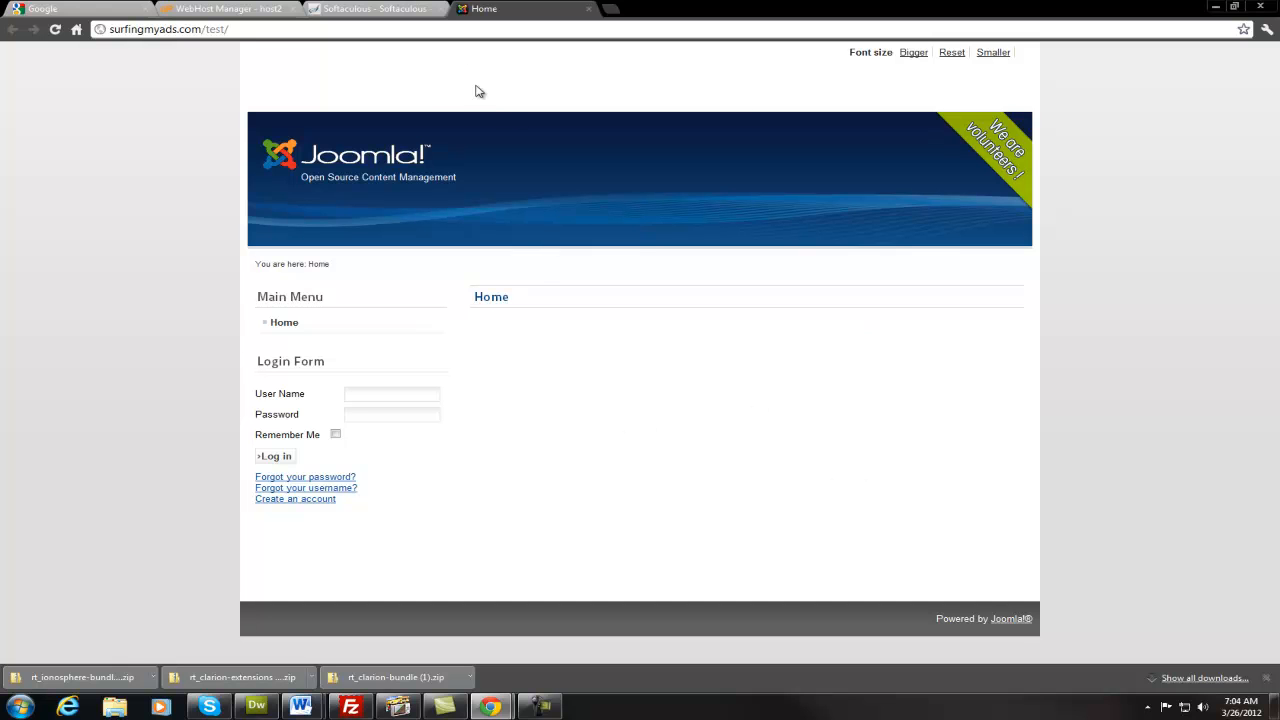
- Sign in at the Administrative URL as admin with the account password, declining Chrome's password save
click(400, 10)
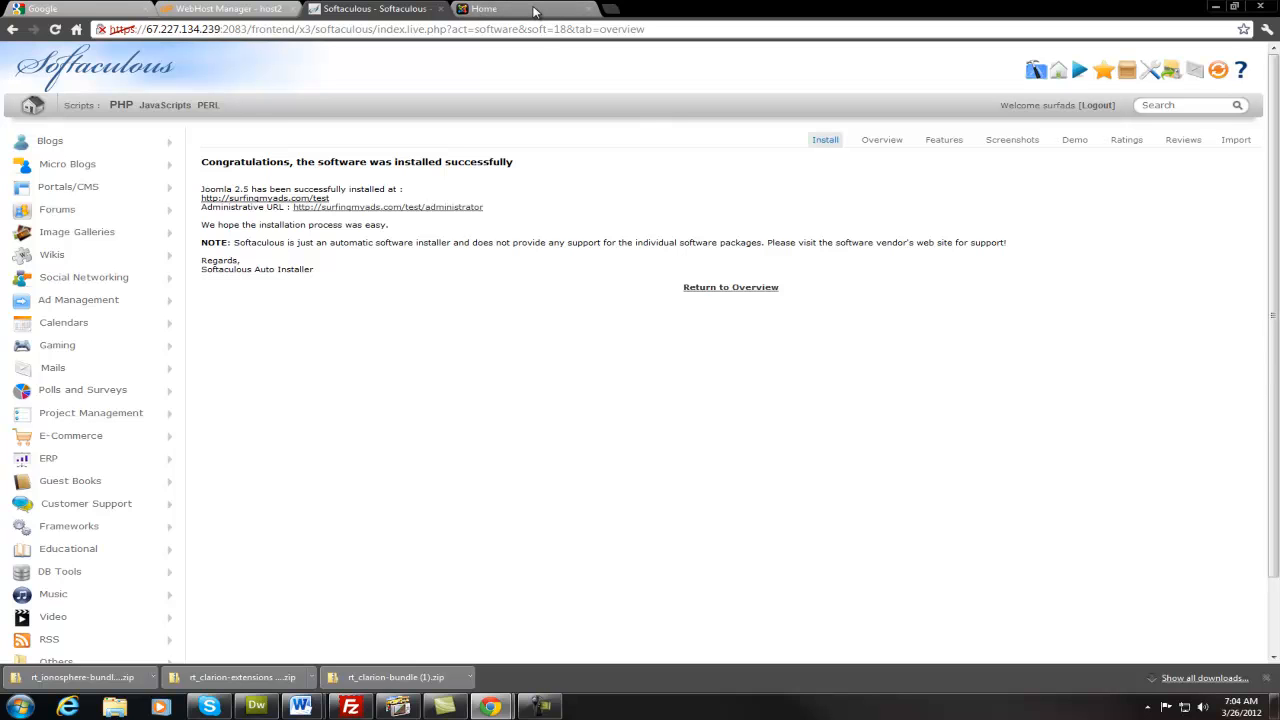
click(441, 208)
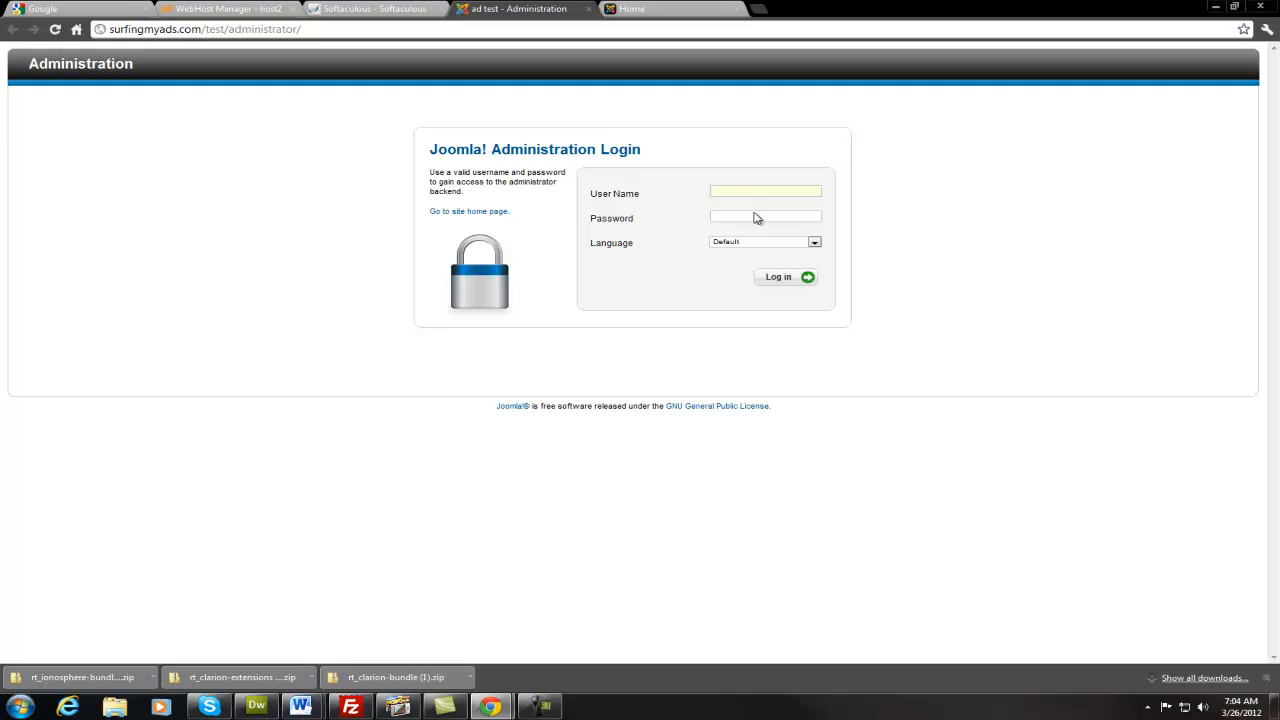
text(admin)
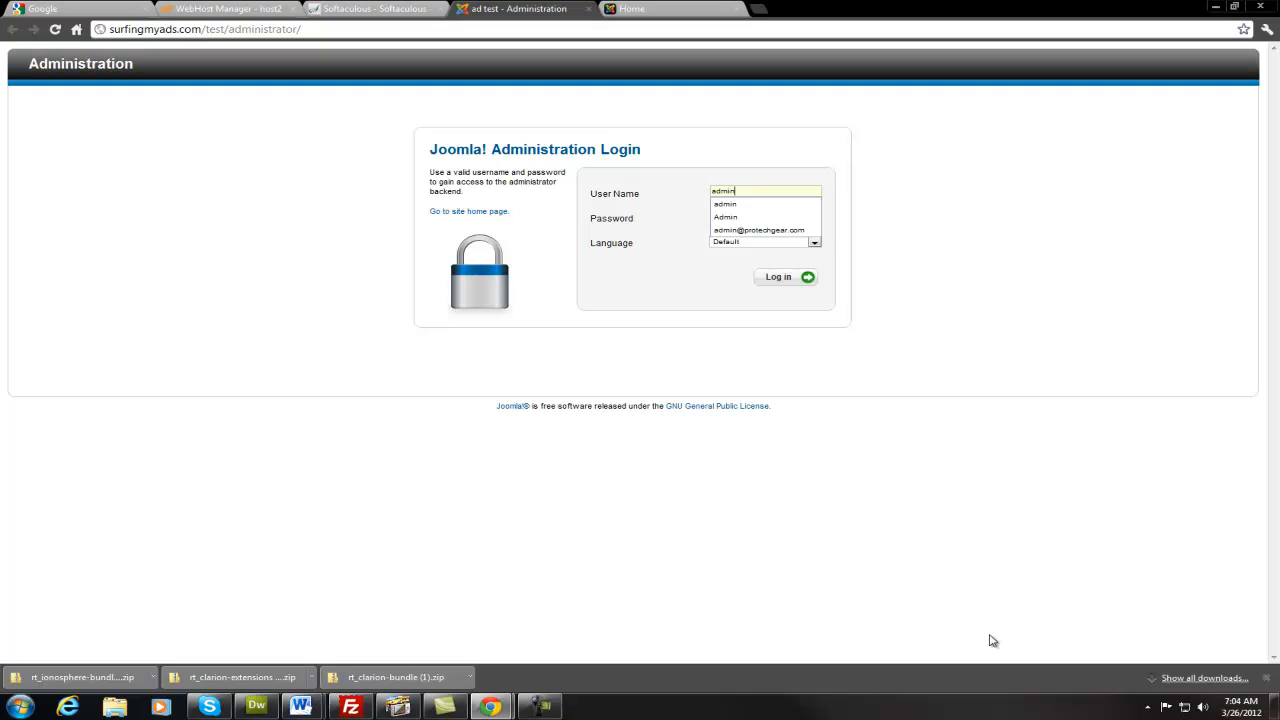
key(Tab)
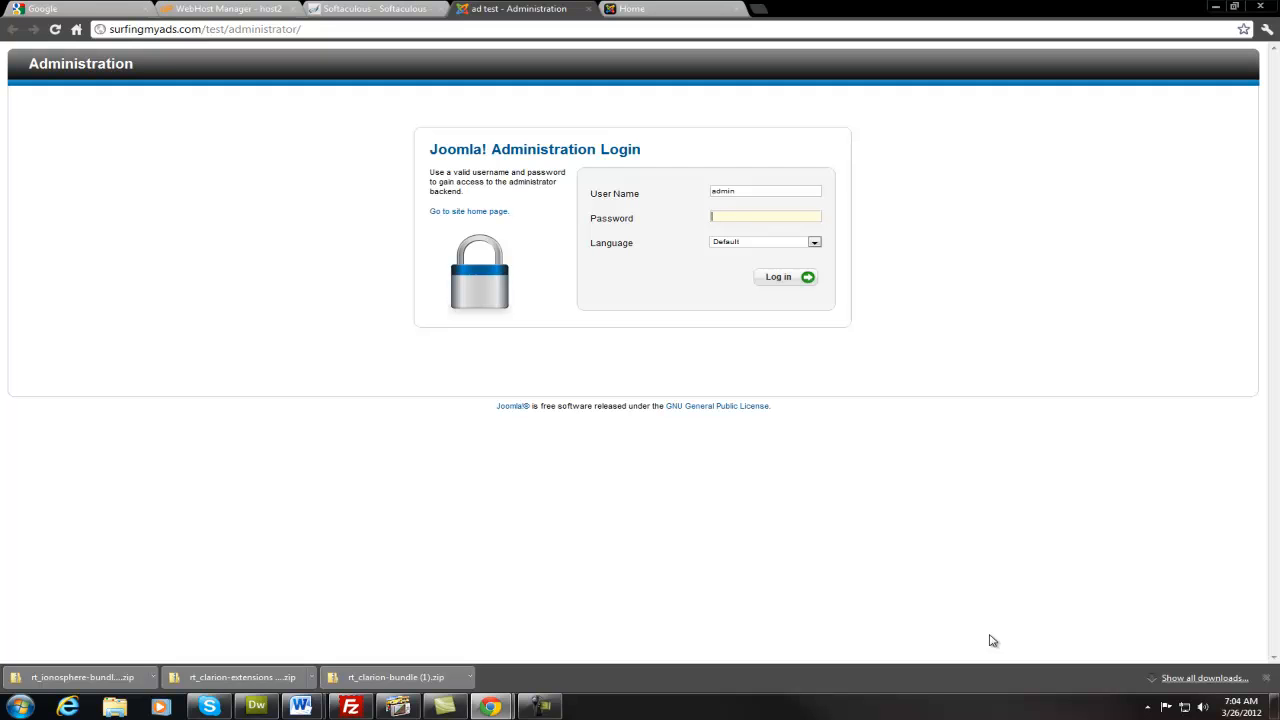
text(******)
key(Return)
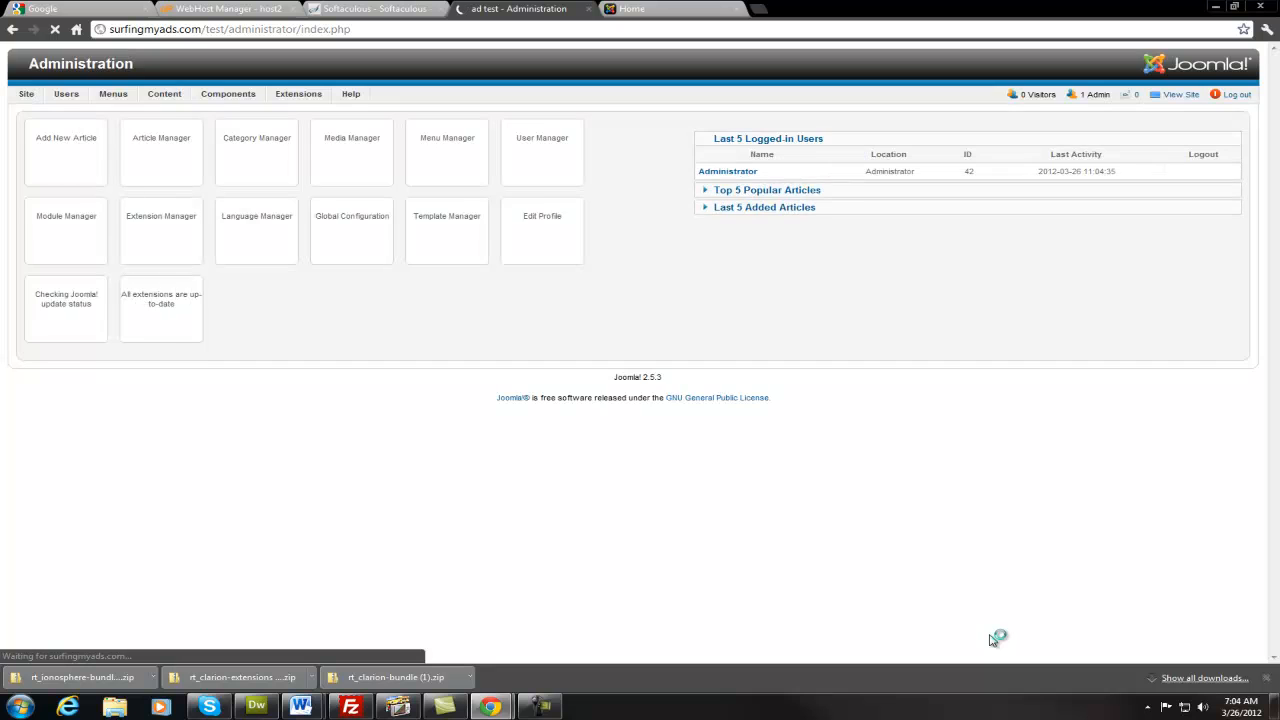
click(1269, 56)
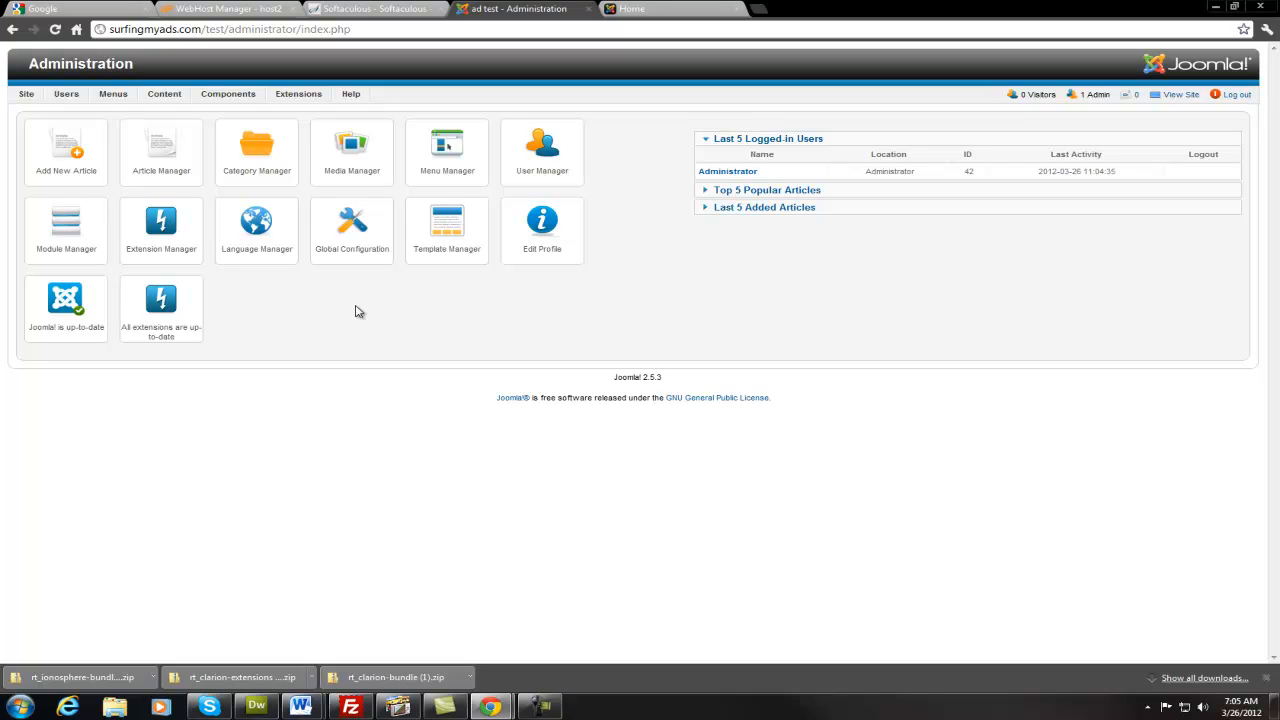
mouse_move(26, 100)
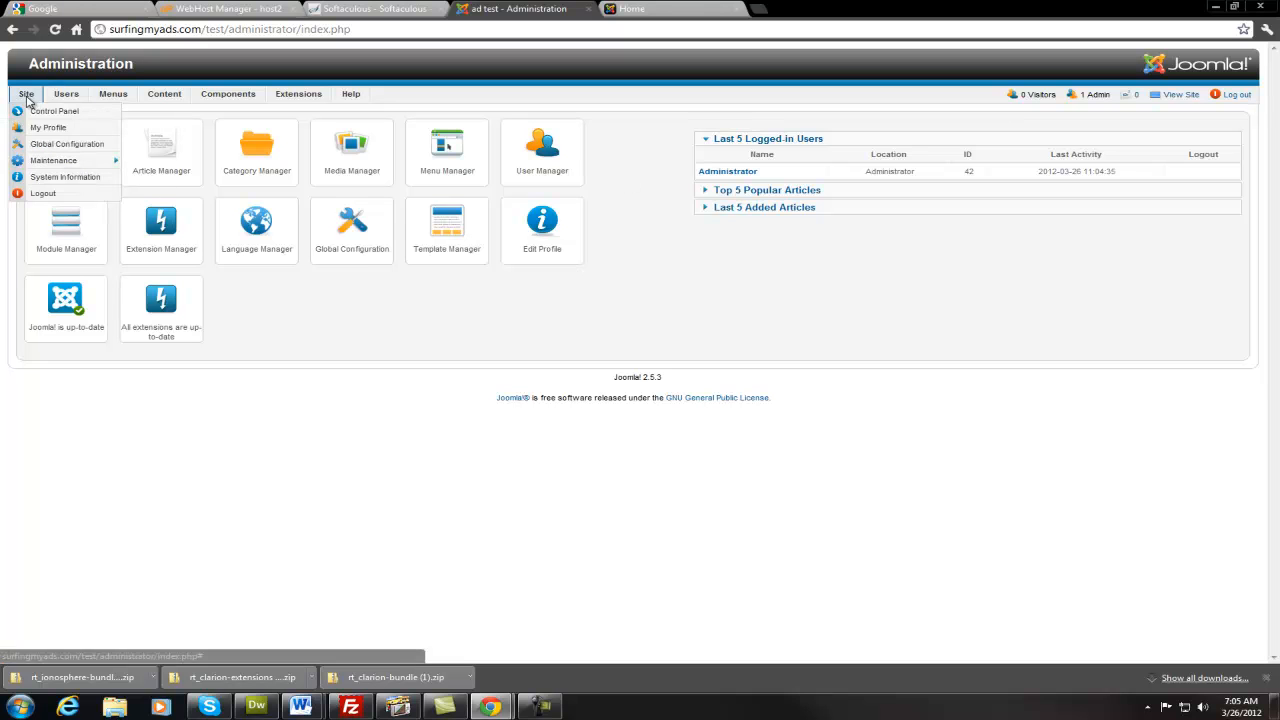
- Review Site > Global Configuration and store it with Save & Close
click(48, 145)
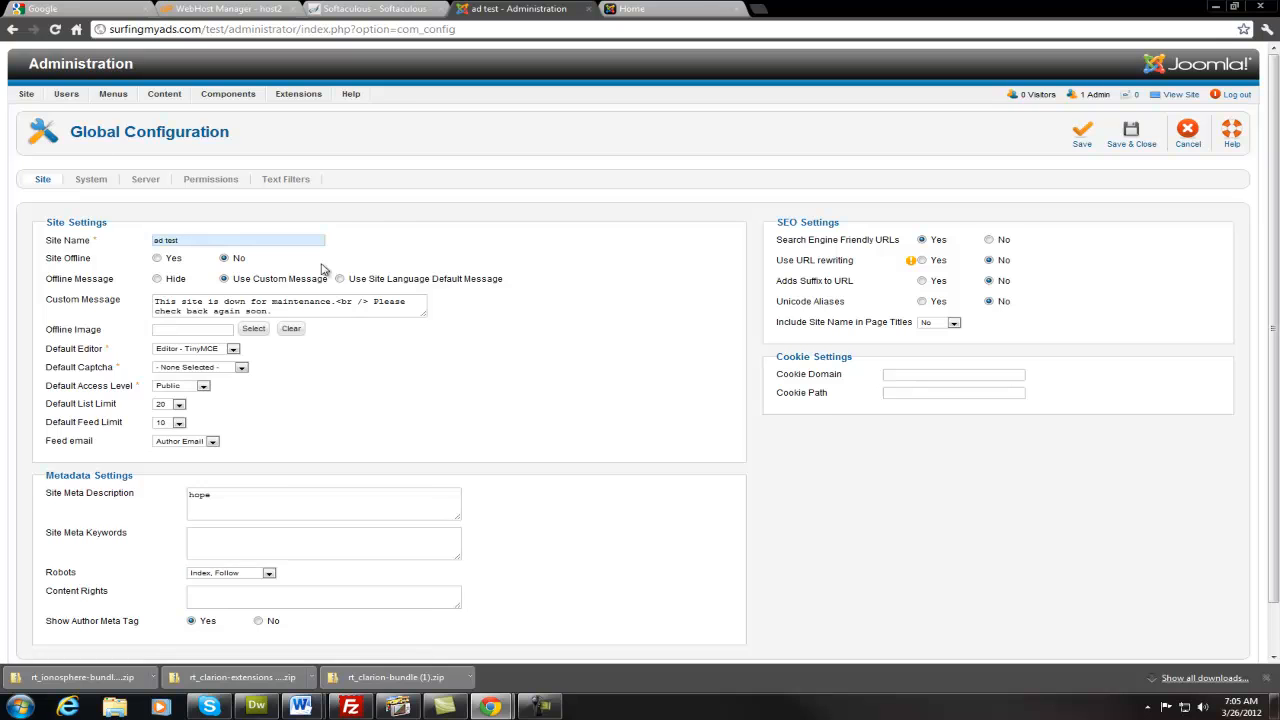
scroll(583, 372, down, 1)
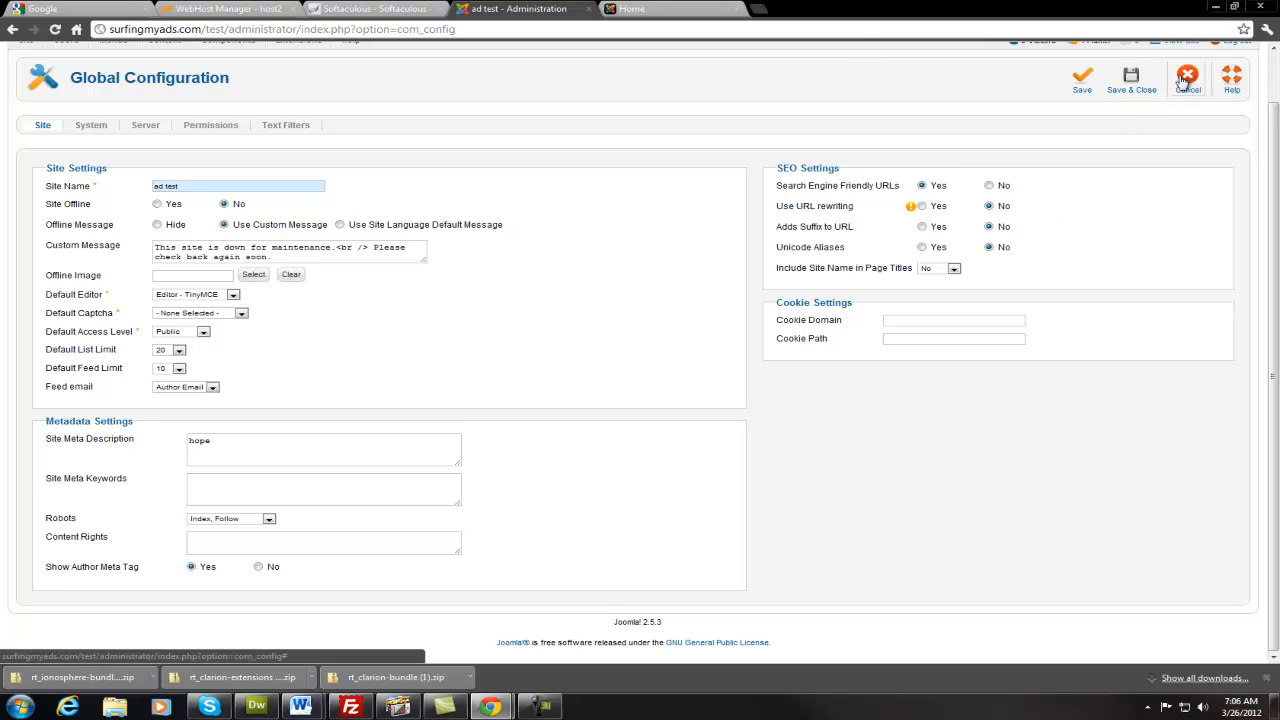
click(1133, 82)
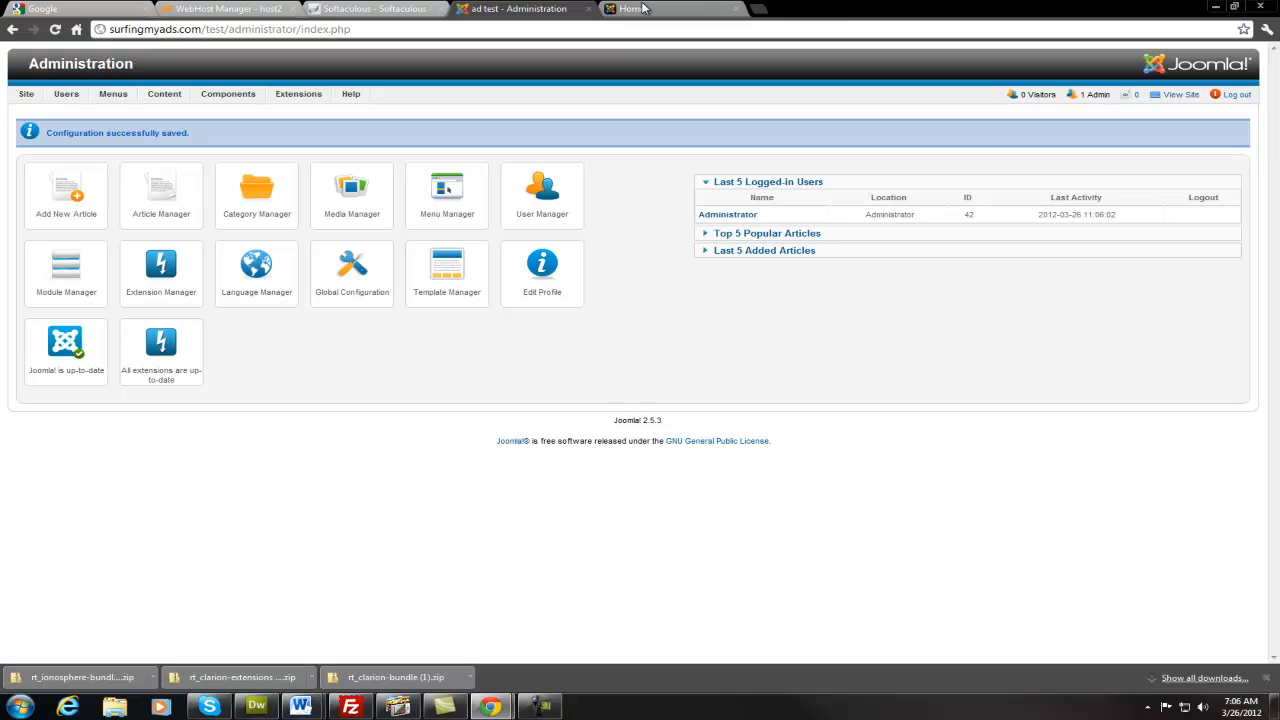
- Go to rockettheme.com in a new tab and browse its Joomla templates list
click(754, 8)
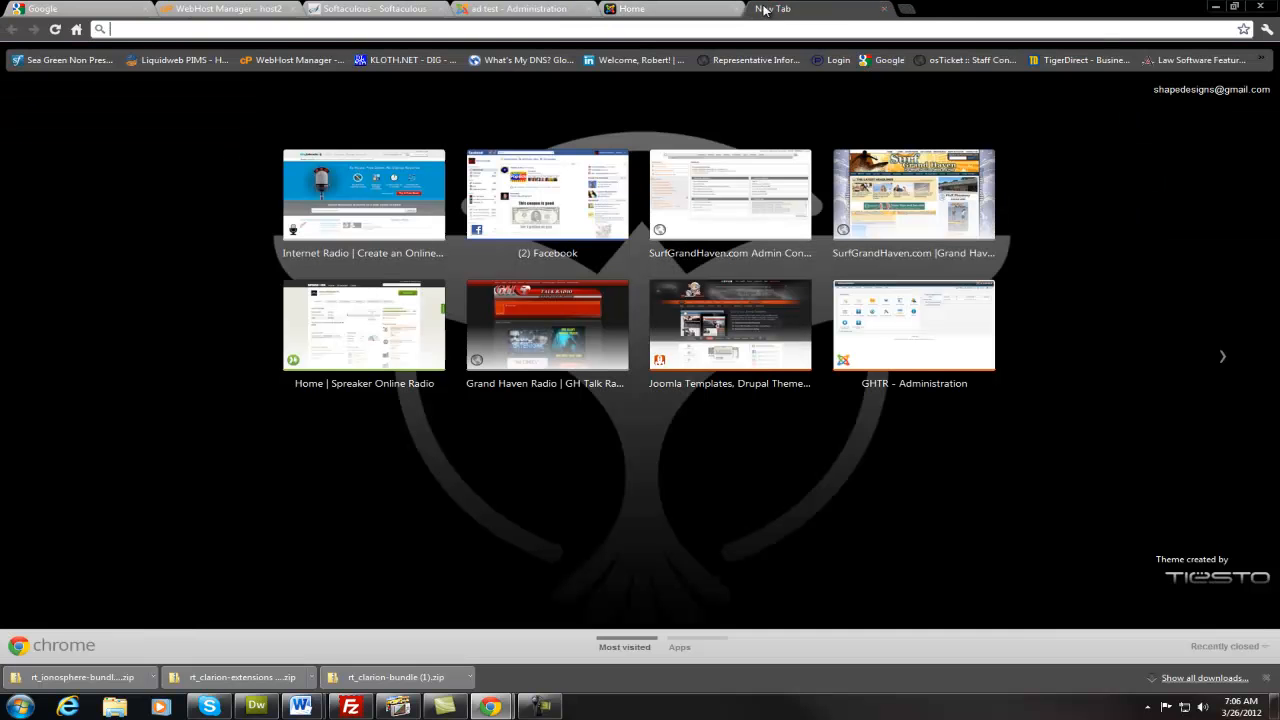
text(rockettheme.com)
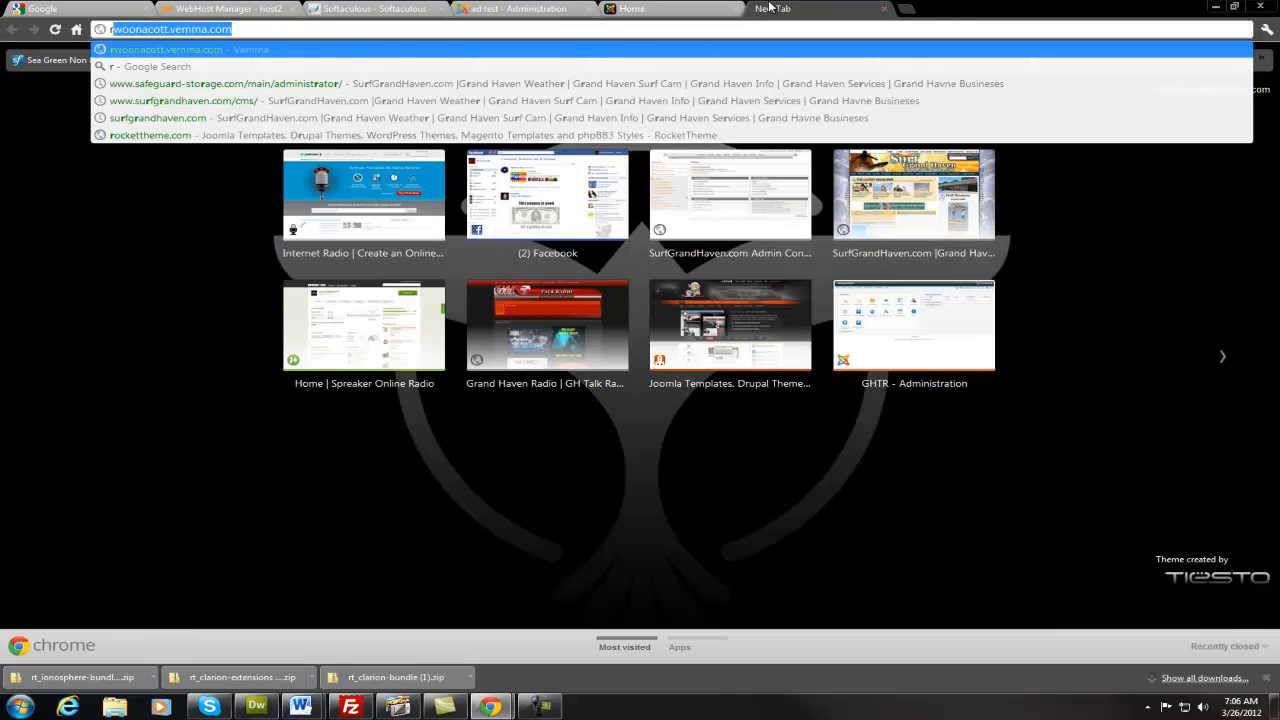
key(Return)
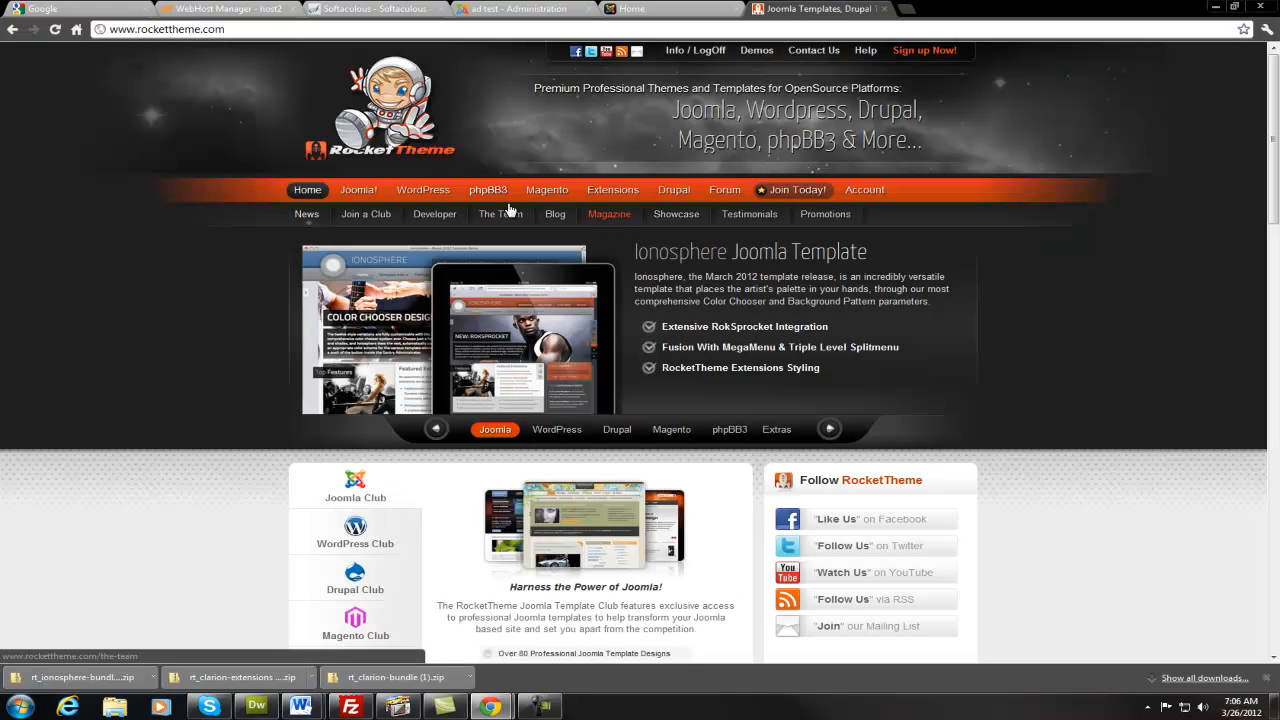
click(680, 50)
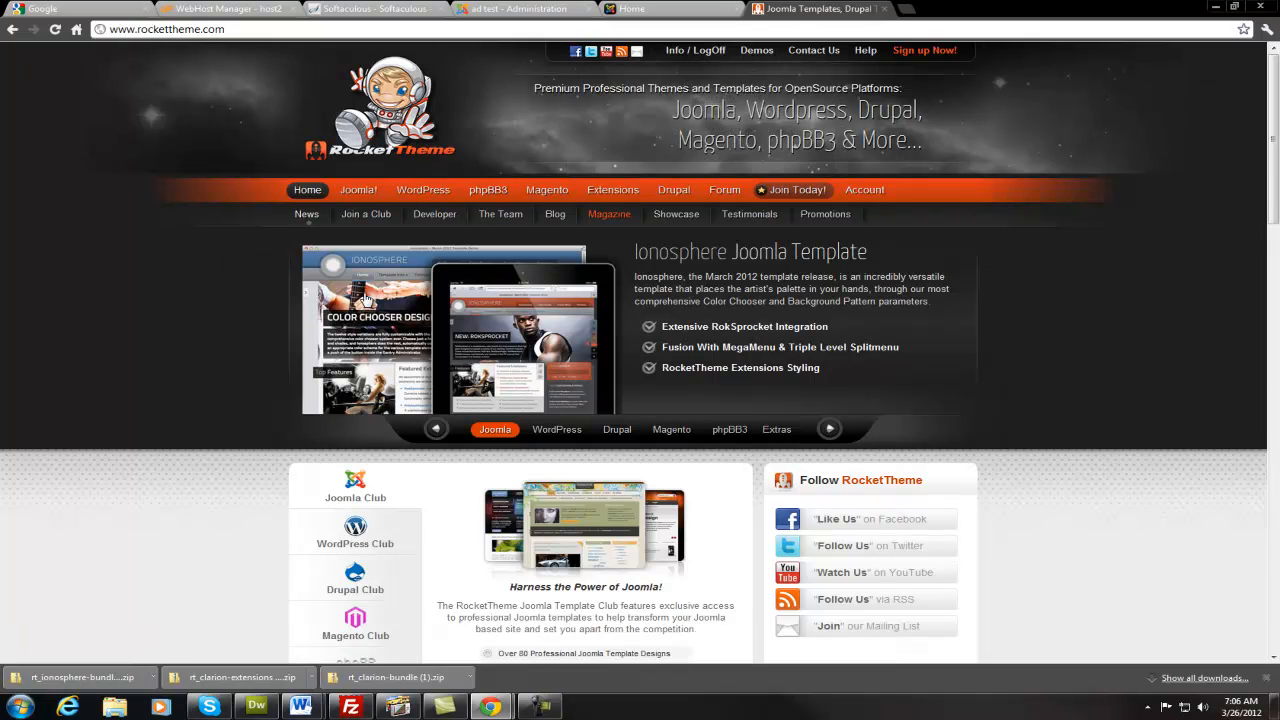
scroll(367, 295, down, 1)
scroll(363, 288, up, 1)
click(352, 123)
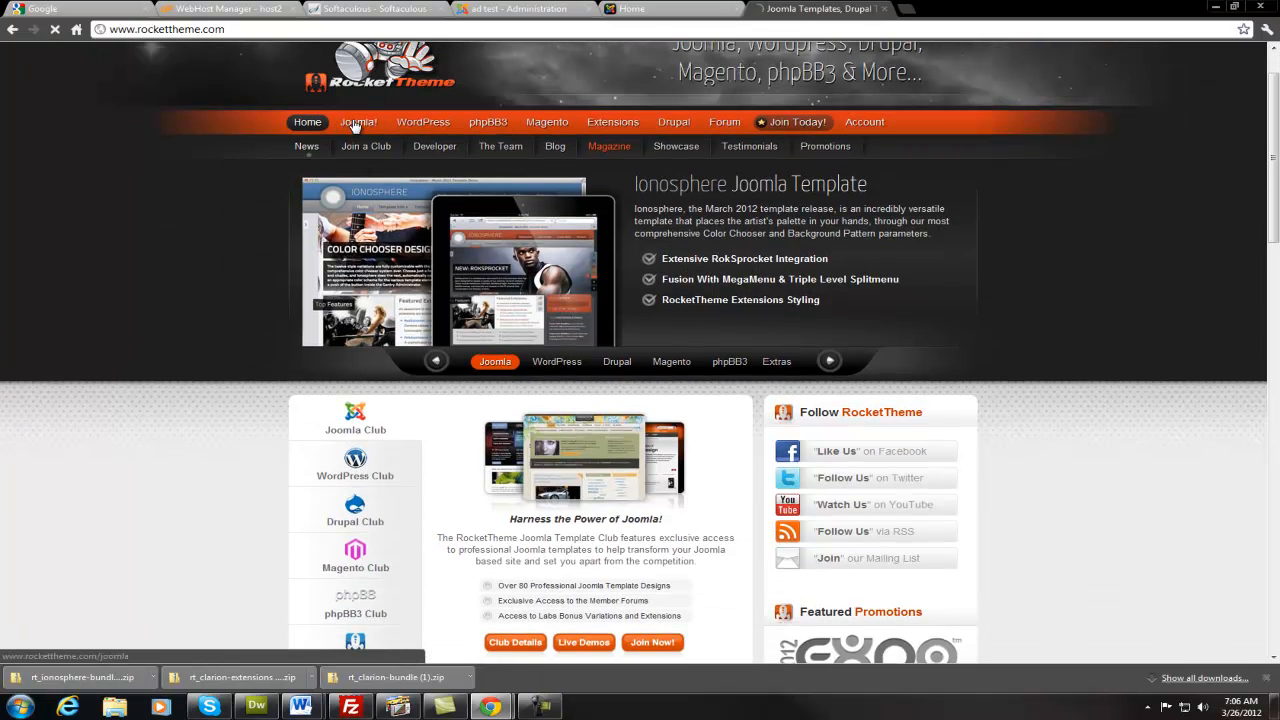
click(573, 215)
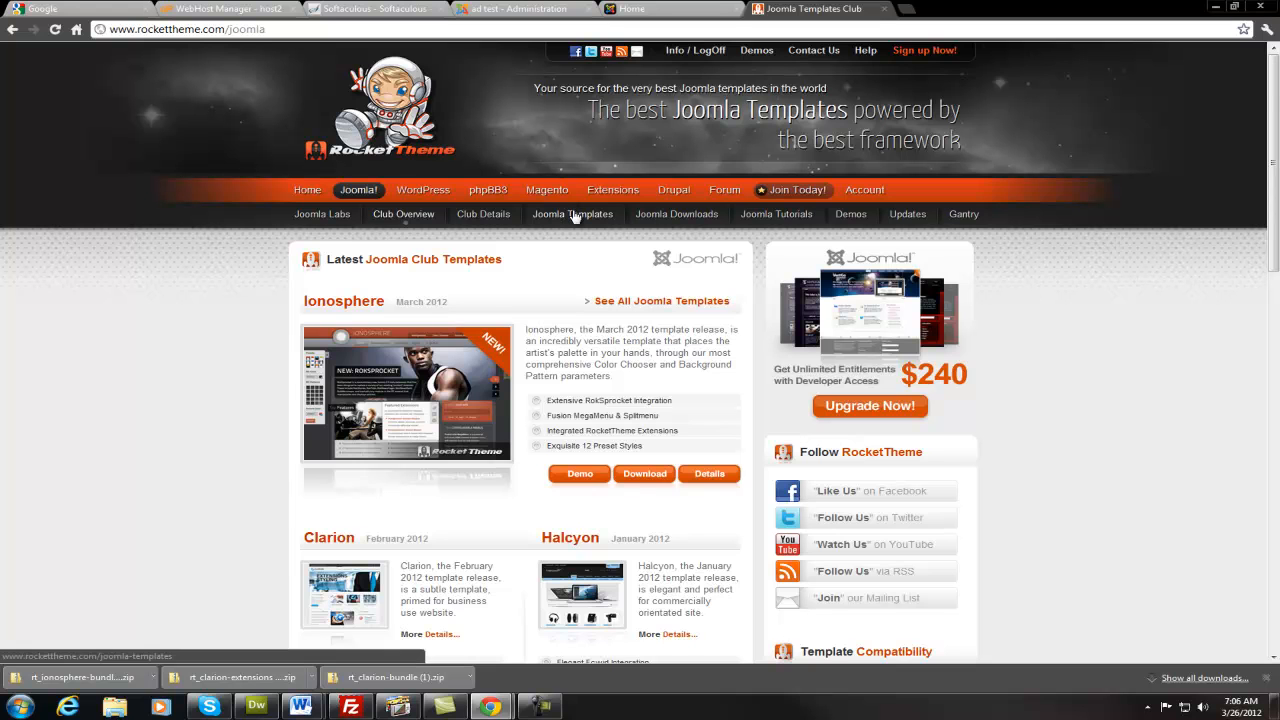
- Open the Clarion template page and its download files
scroll(181, 357, down, 2)
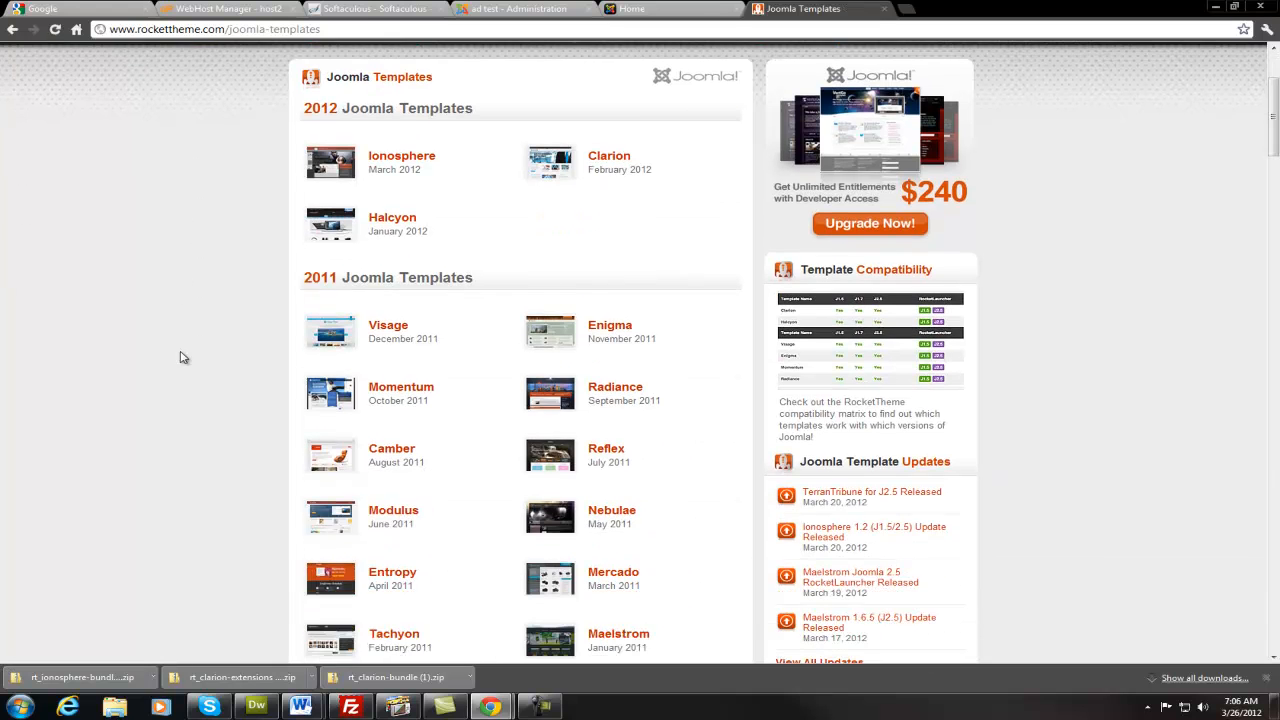
scroll(181, 357, up, 1)
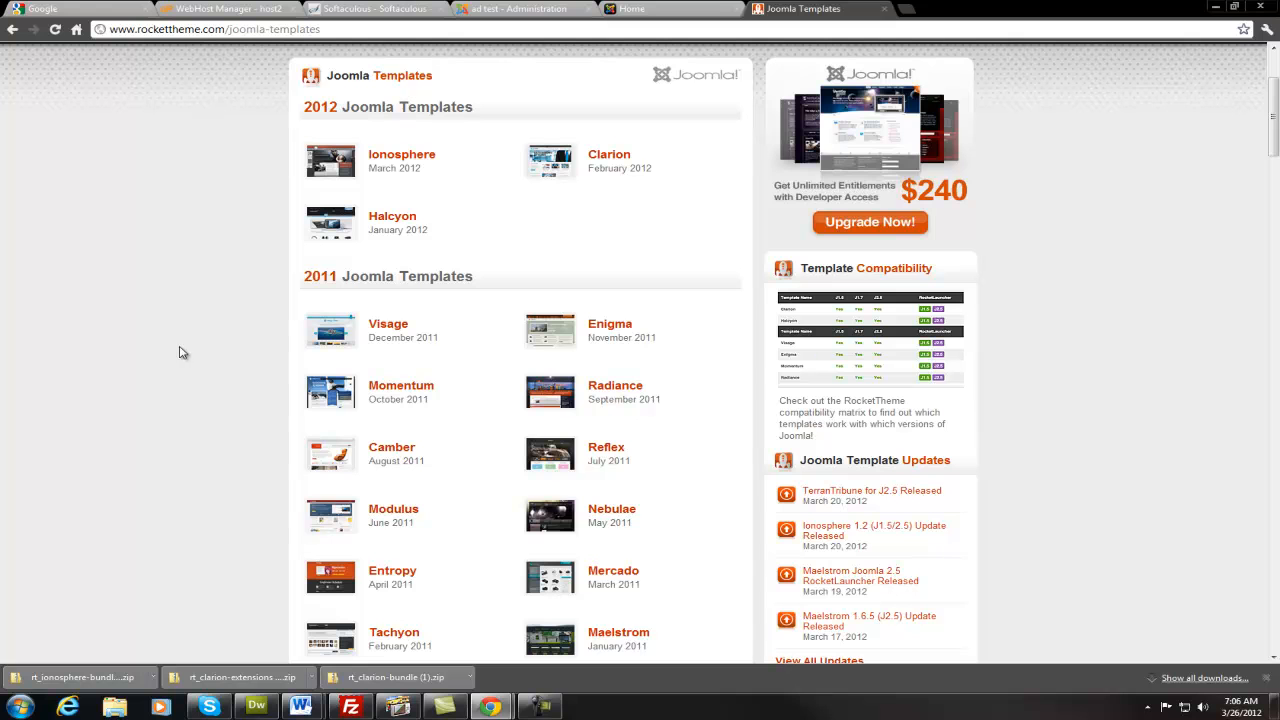
mouse_move(604, 190)
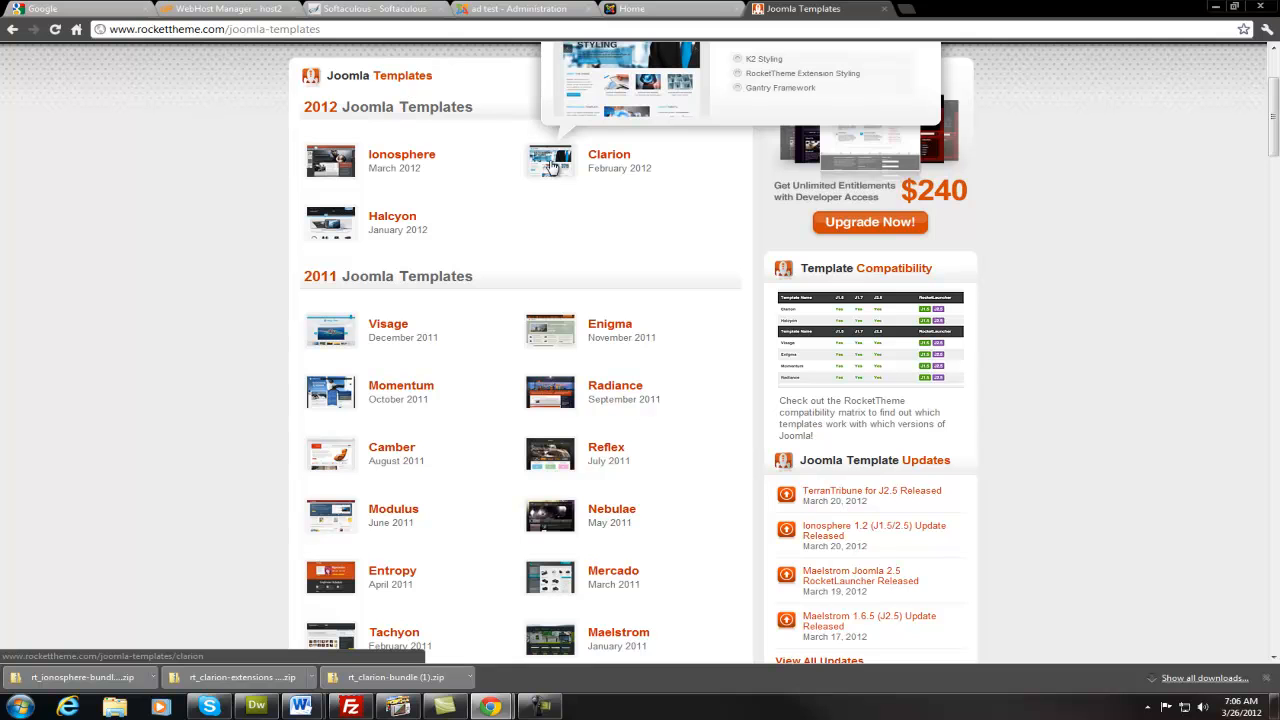
click(550, 163)
scroll(488, 420, down, 3)
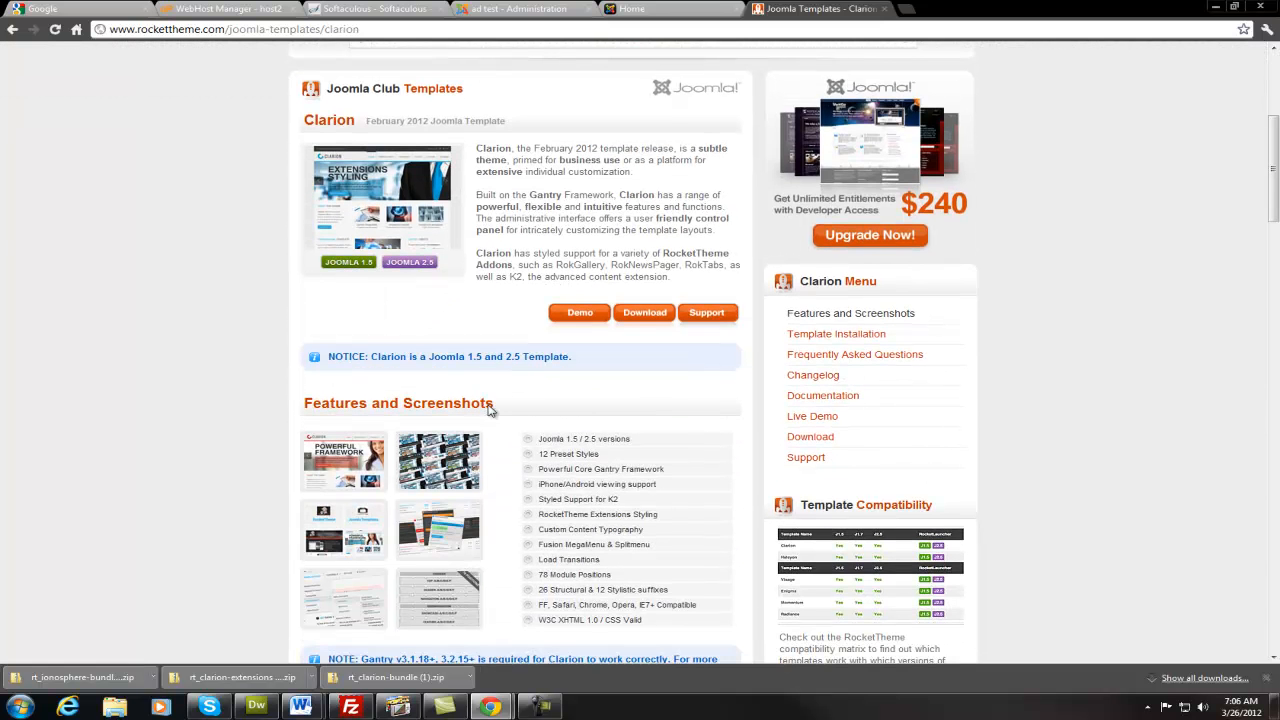
click(645, 316)
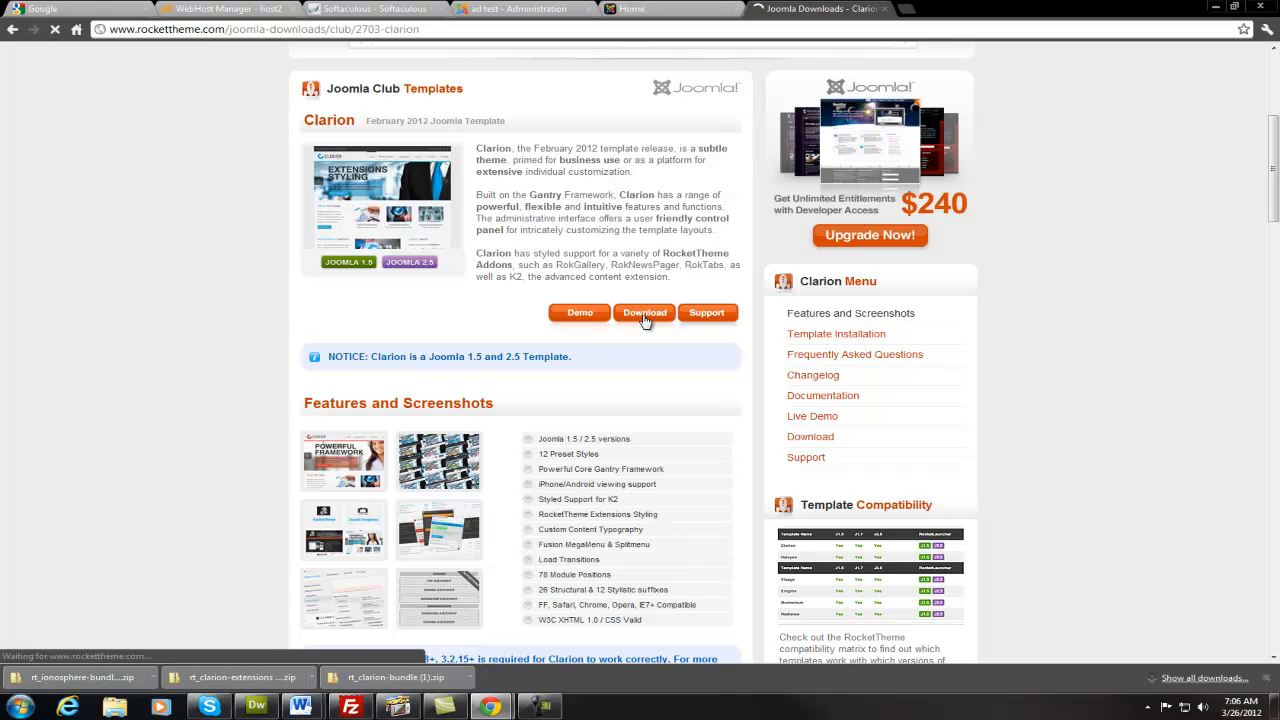
- Get the Clarion J25 bundle from the Files list and return to the 'ad test - Administration' tab
scroll(410, 380, down, 3)
scroll(405, 380, down, 3)
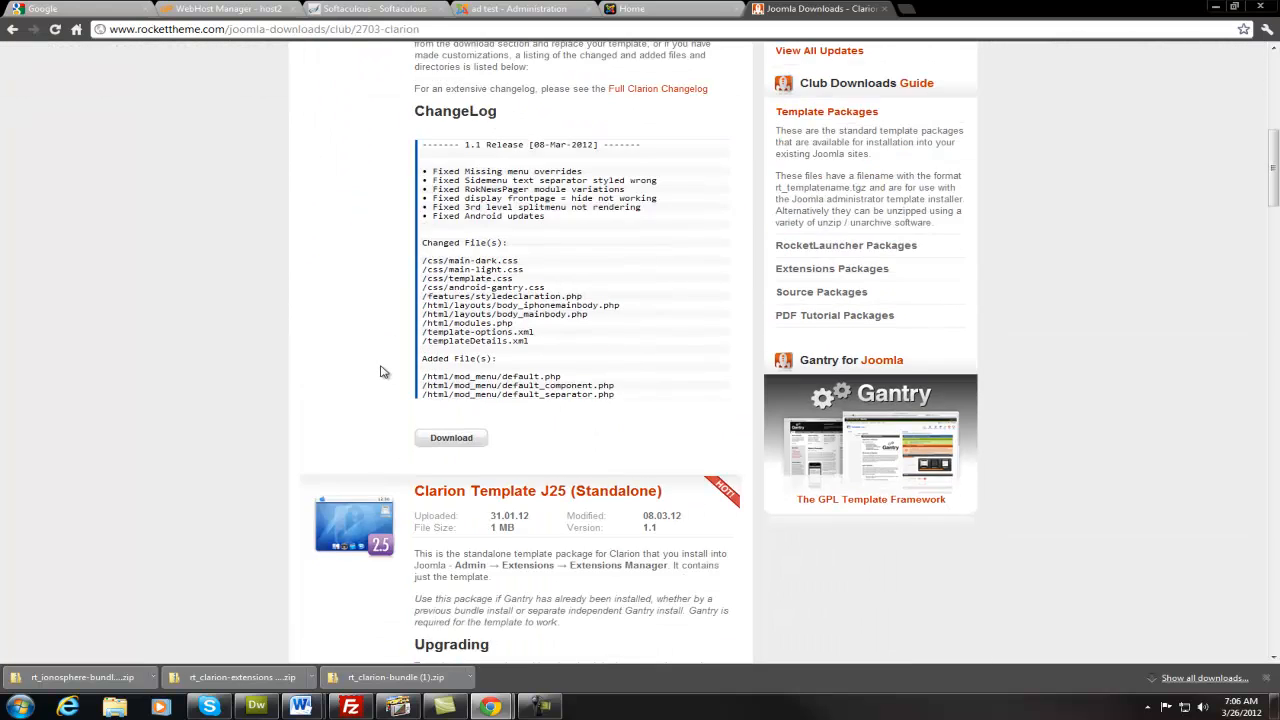
scroll(380, 371, up, 3)
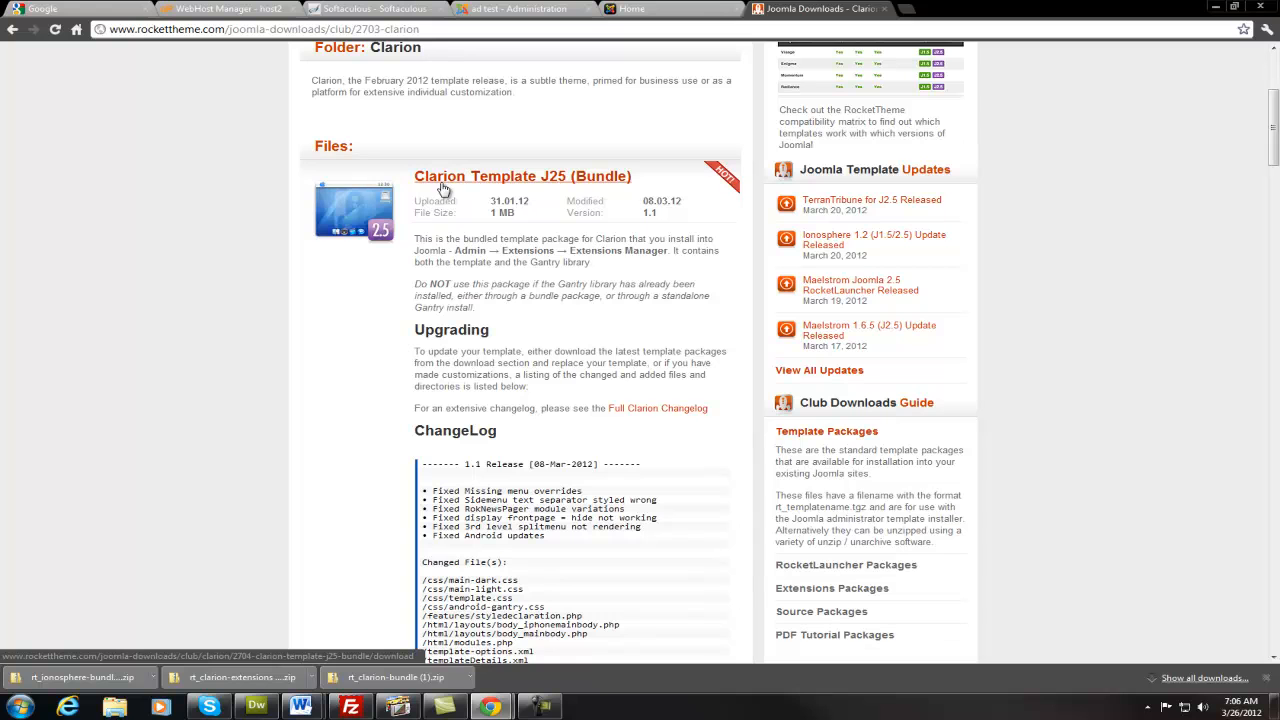
scroll(378, 385, down, 4)
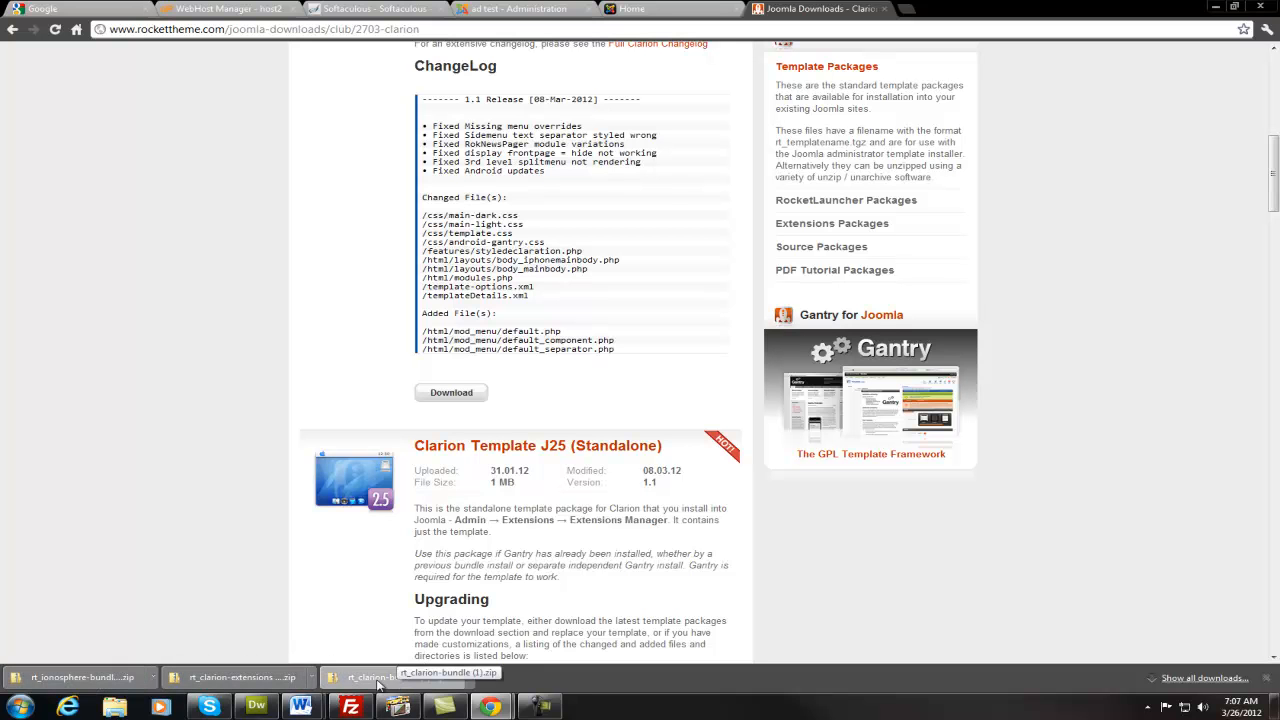
scroll(250, 228, up, 5)
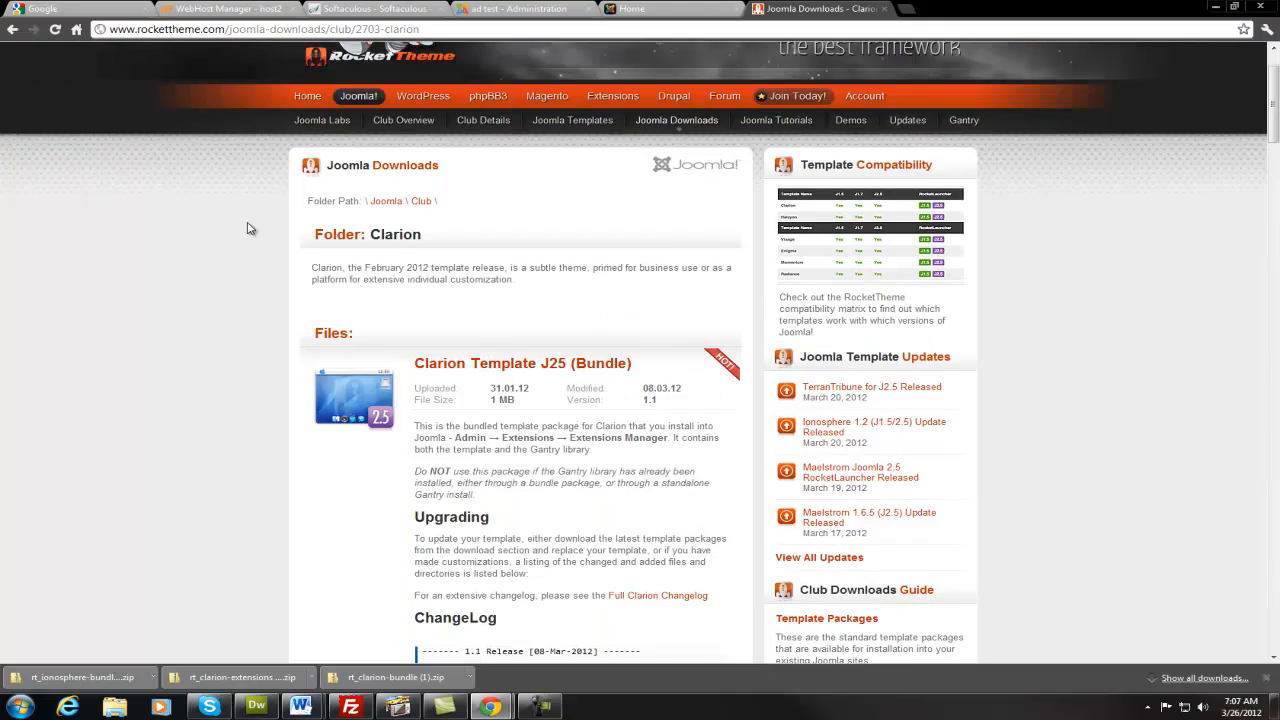
scroll(250, 228, up, 1)
scroll(543, 320, down, 3)
scroll(543, 320, up, 3)
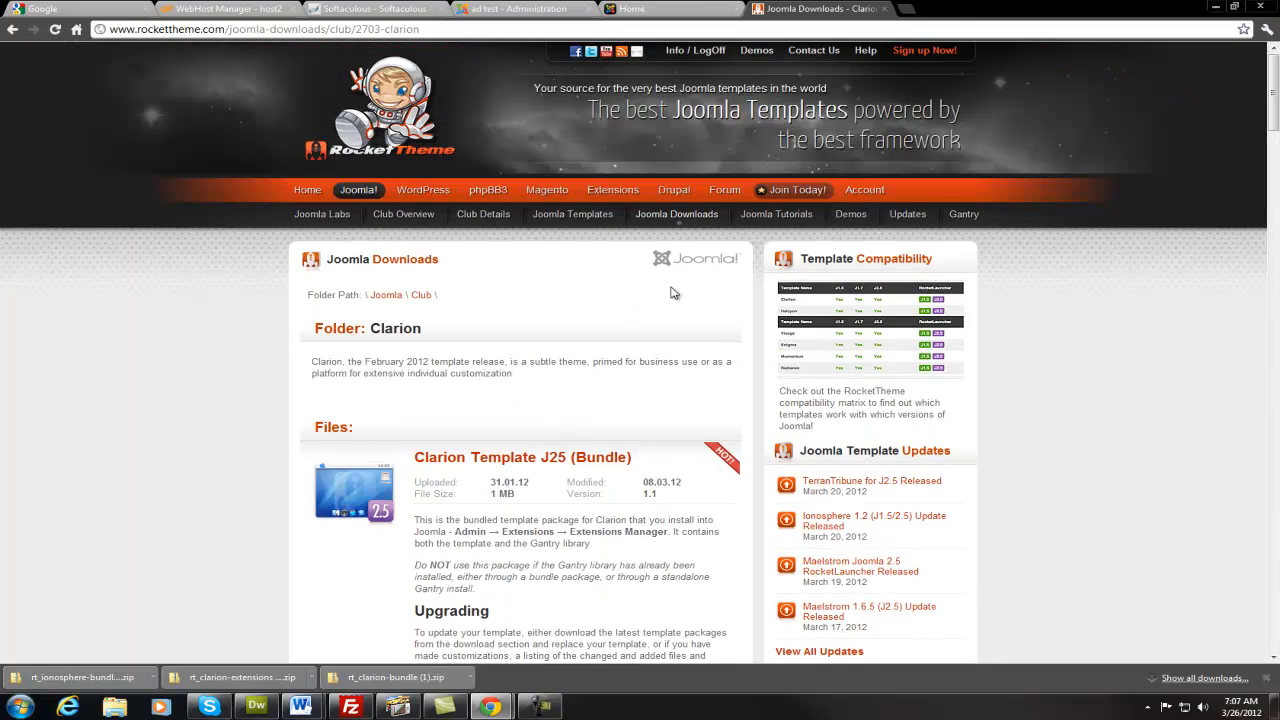
click(522, 10)
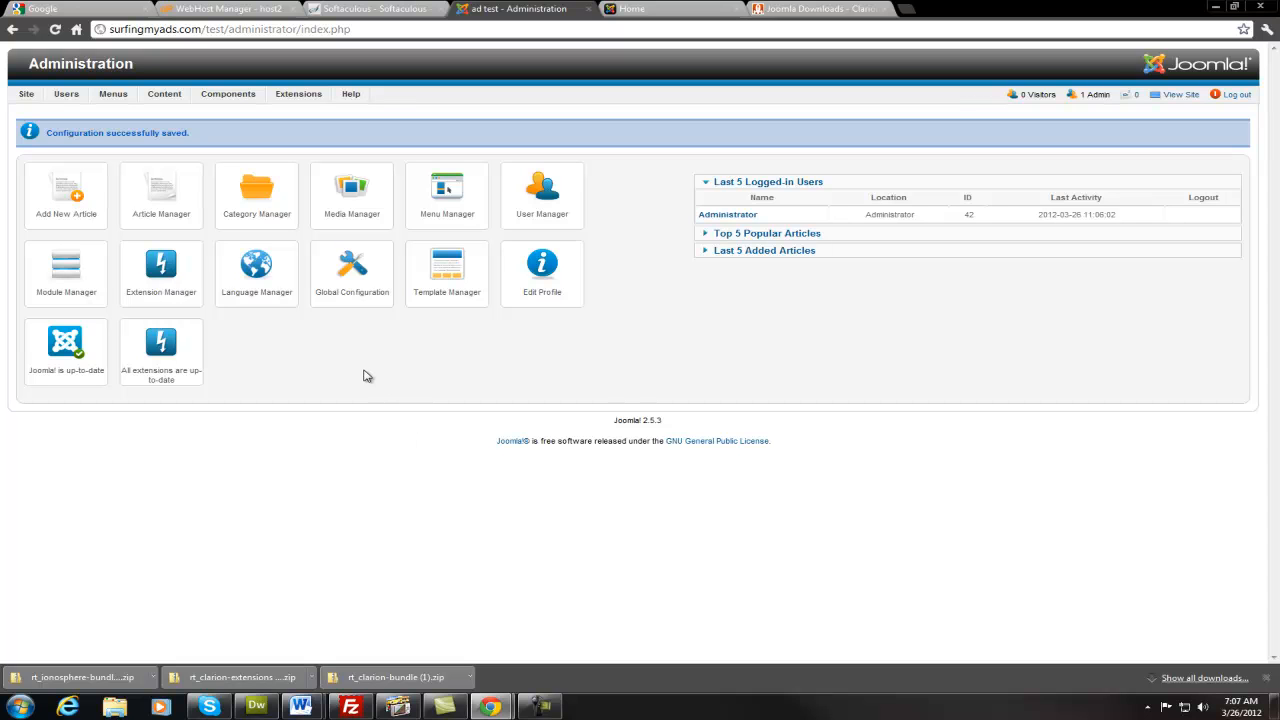
- Glance at the front-end Home tab, then close it, keeping the administration tab
click(668, 10)
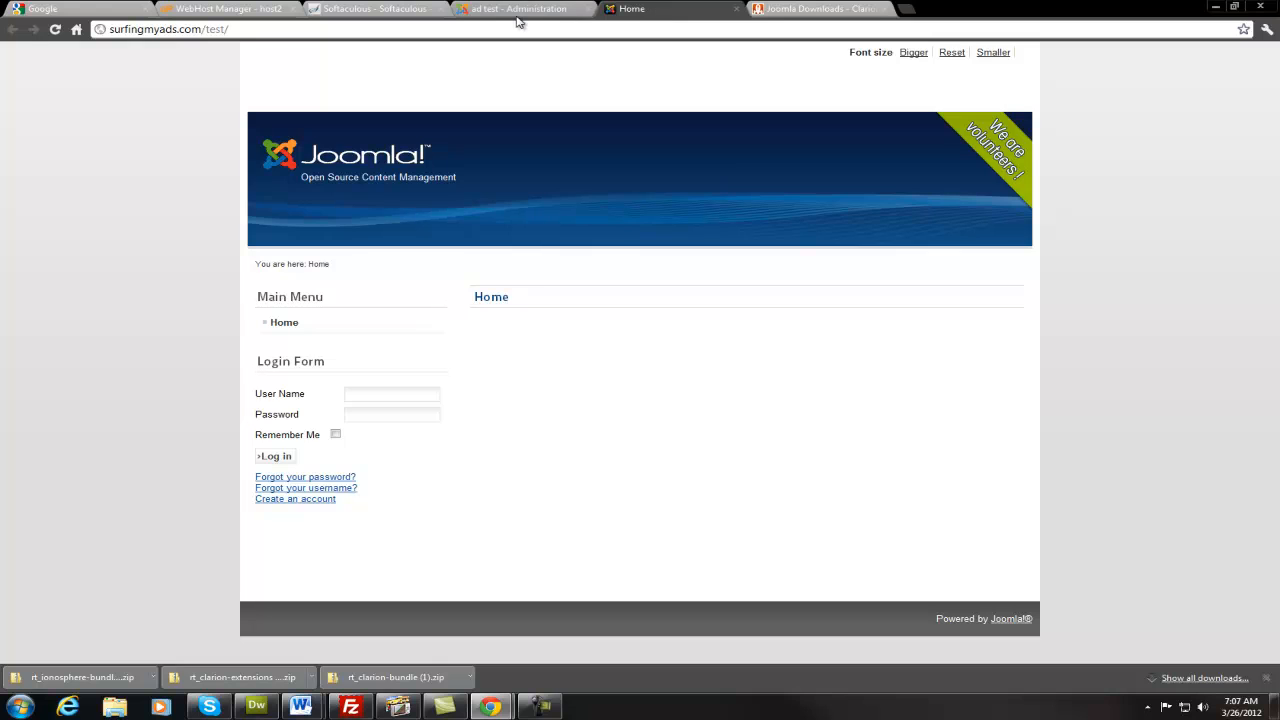
click(510, 10)
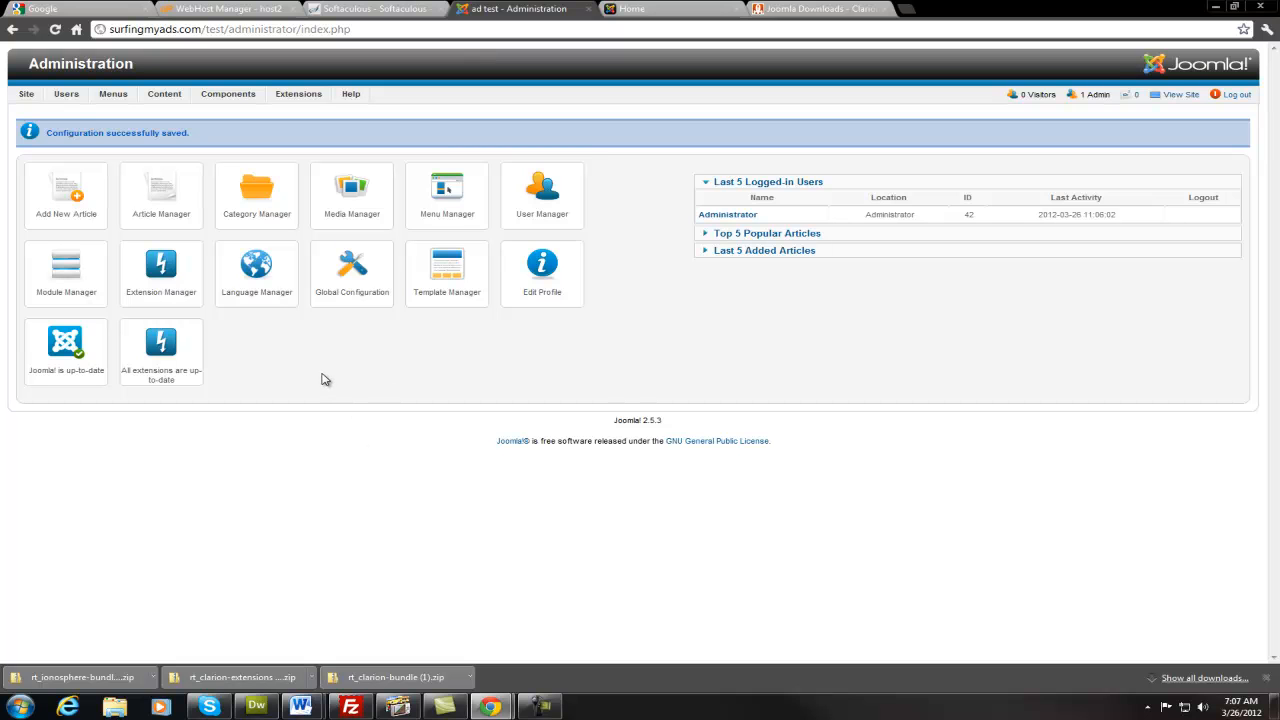
click(737, 9)
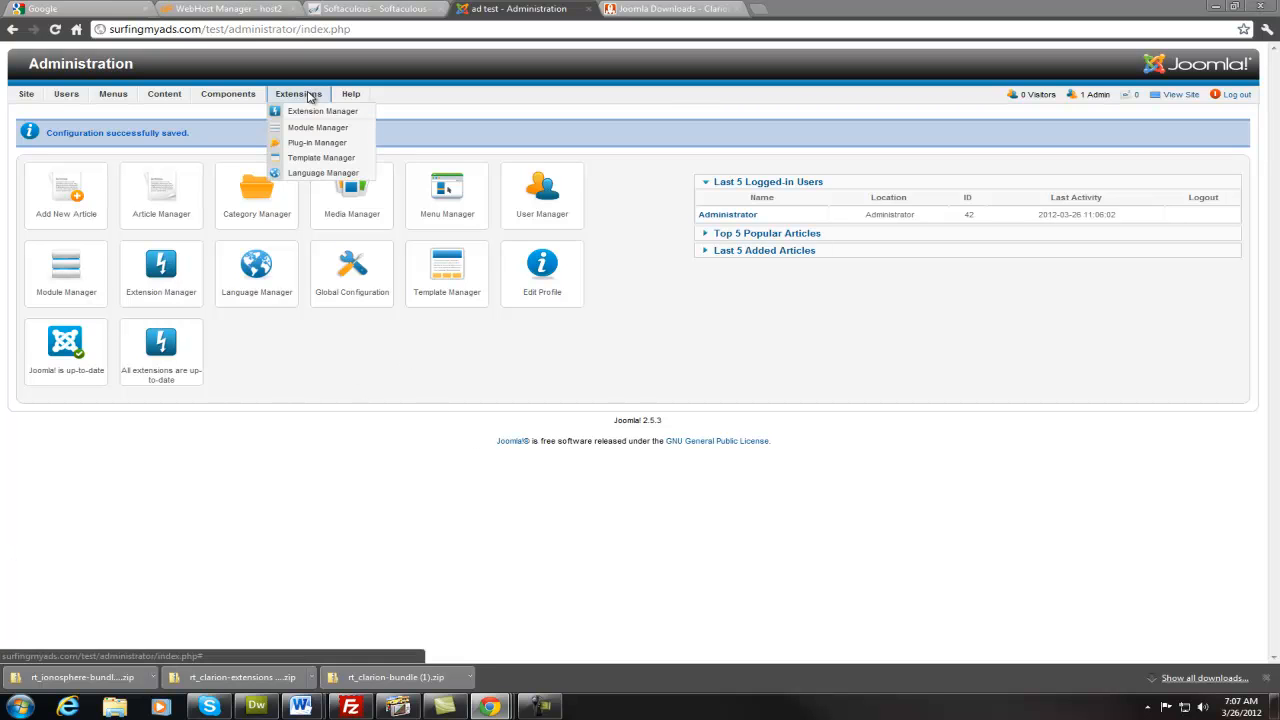
- Upload and install rt_clarion-bundle.zip from Downloads through the Extension Manager
click(310, 112)
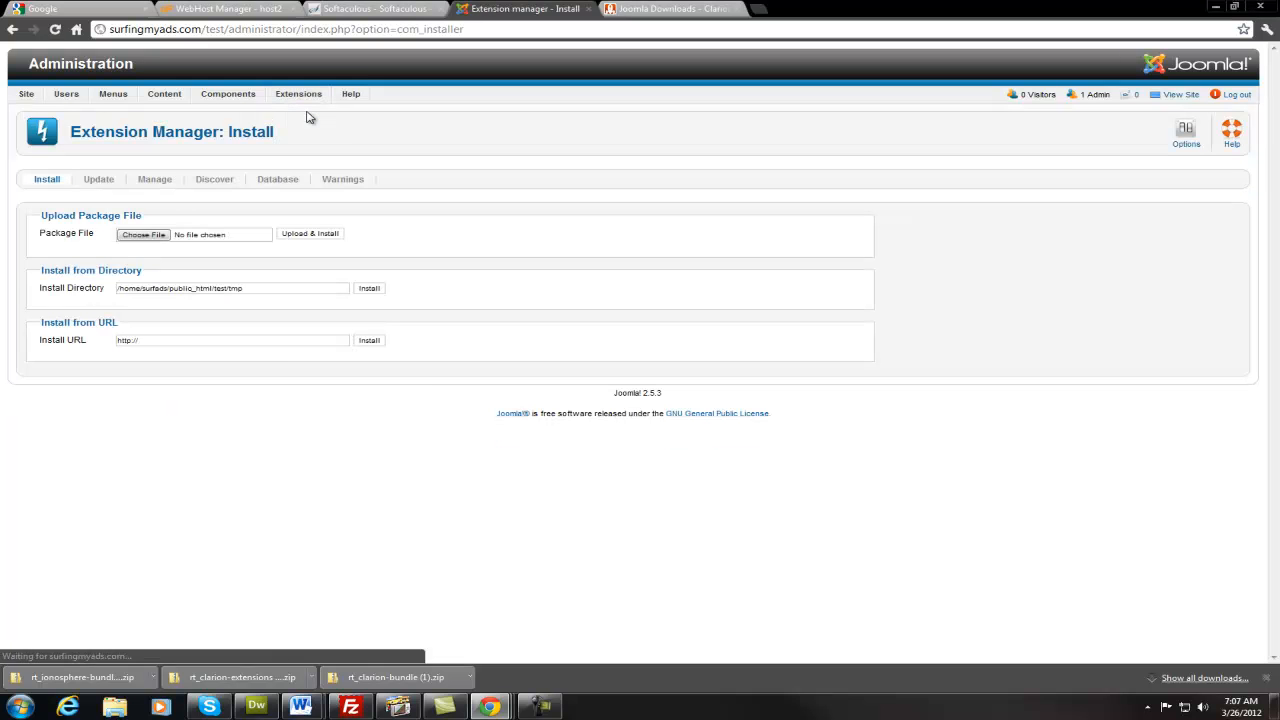
click(148, 236)
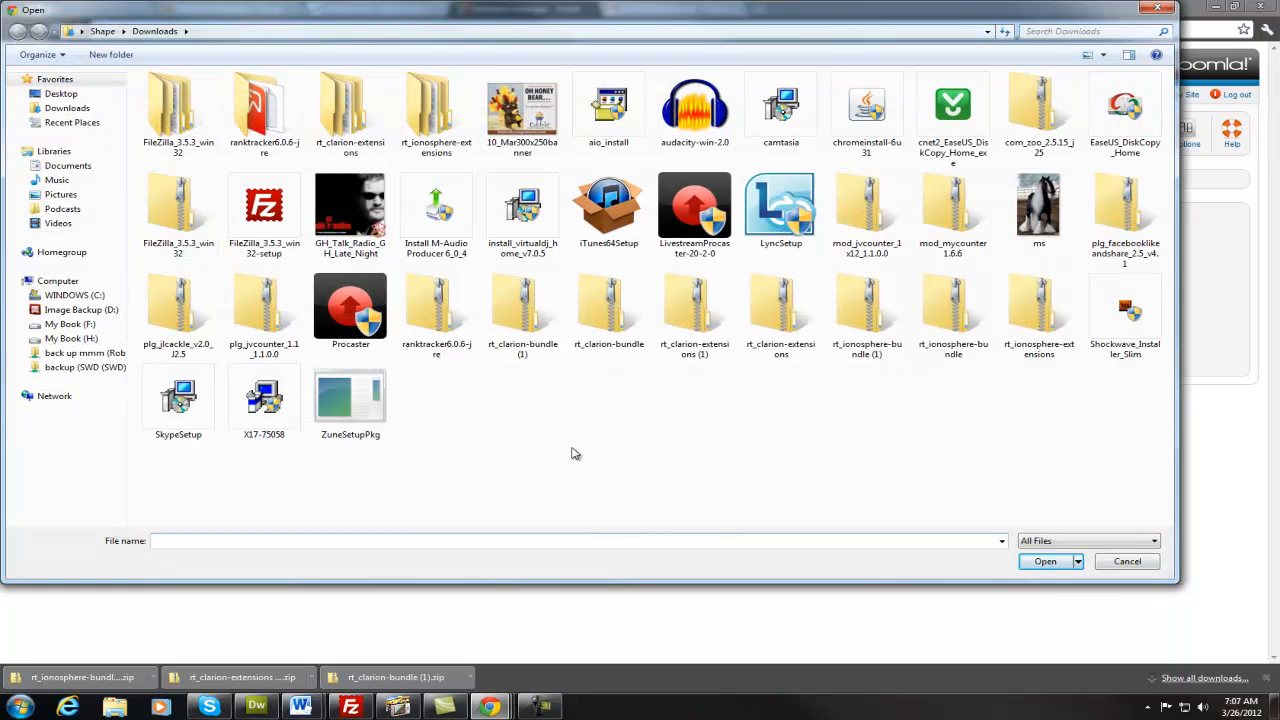
click(612, 308)
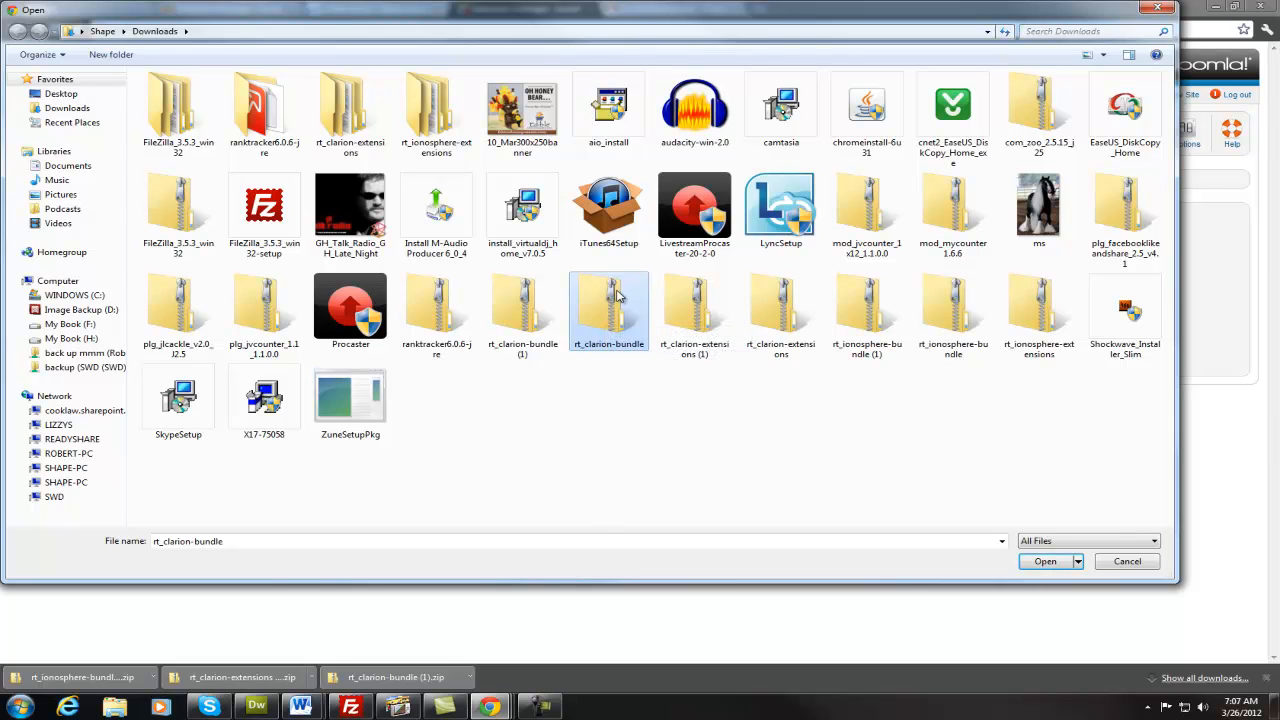
click(1044, 561)
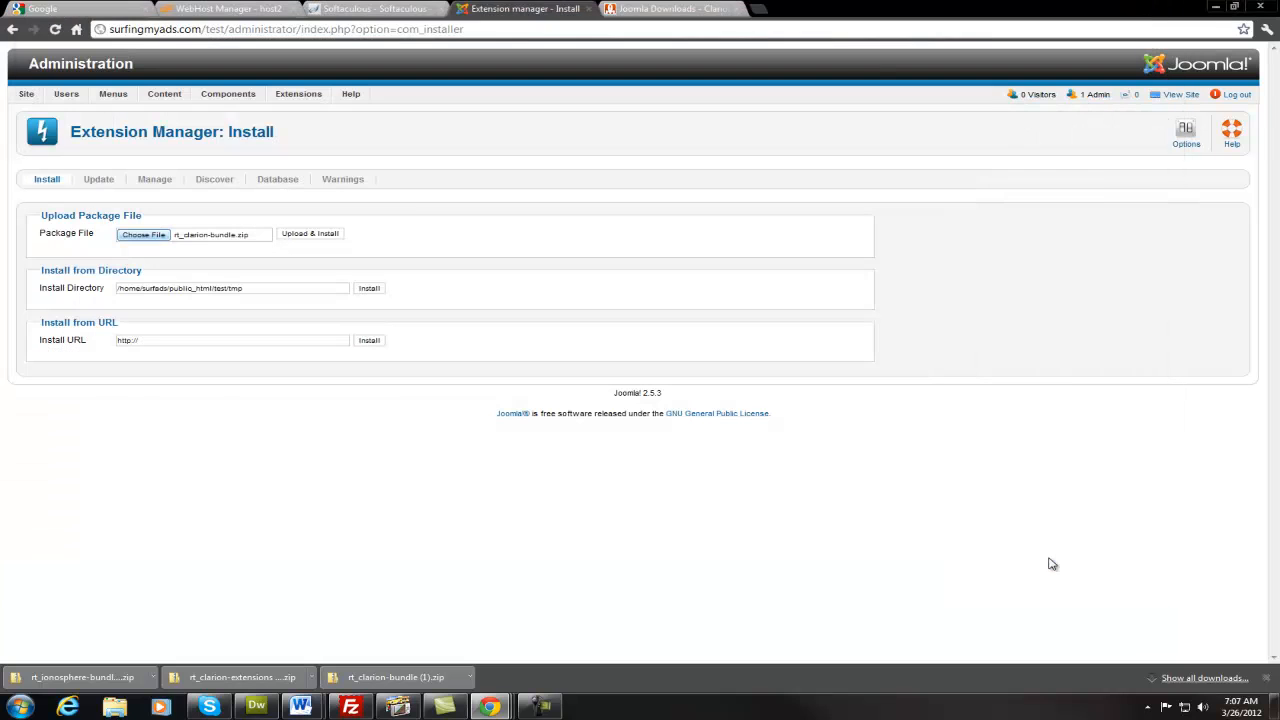
click(316, 236)
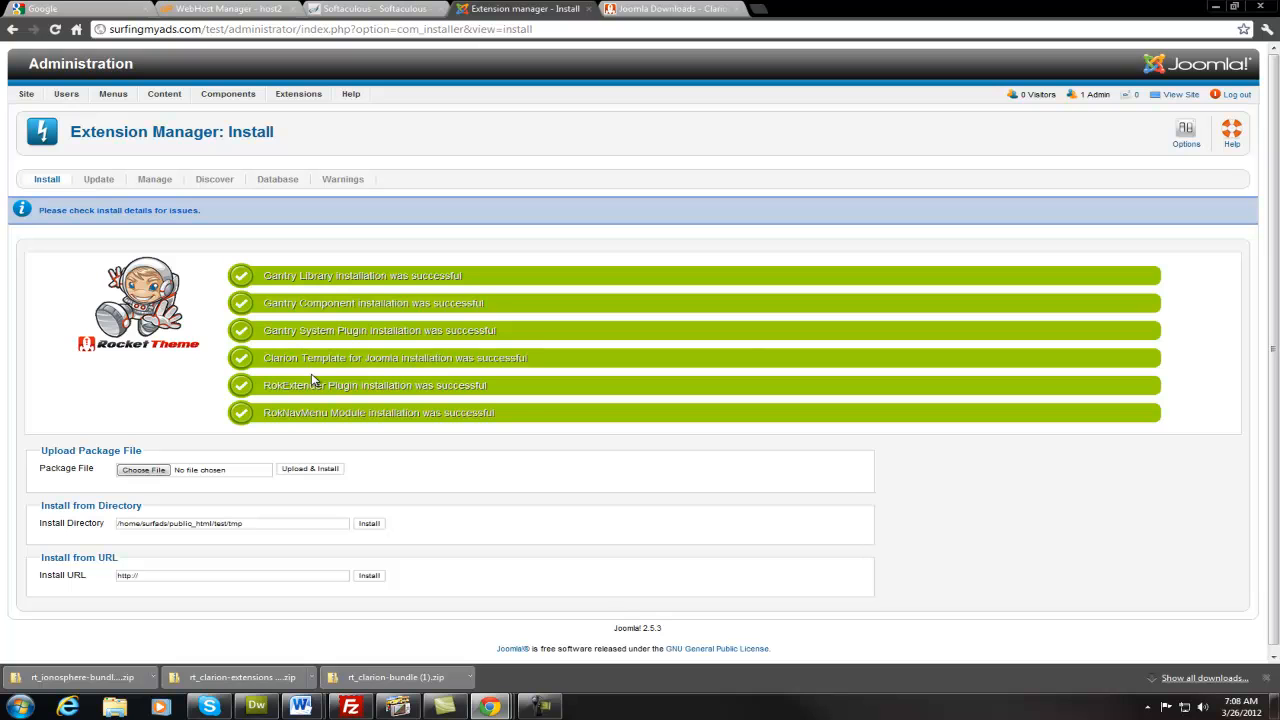
mouse_move(298, 97)
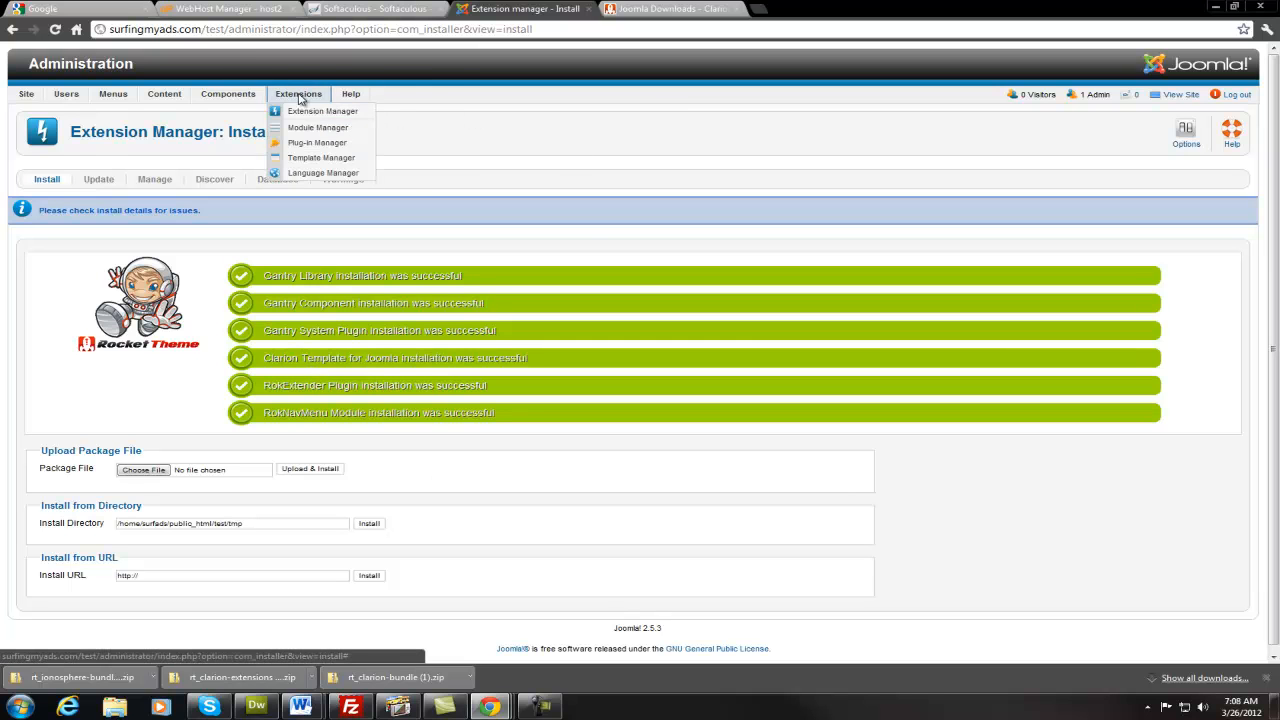
- Make rt_clarion - Default the default style in Template Manager and bring up the front-end window
click(305, 160)
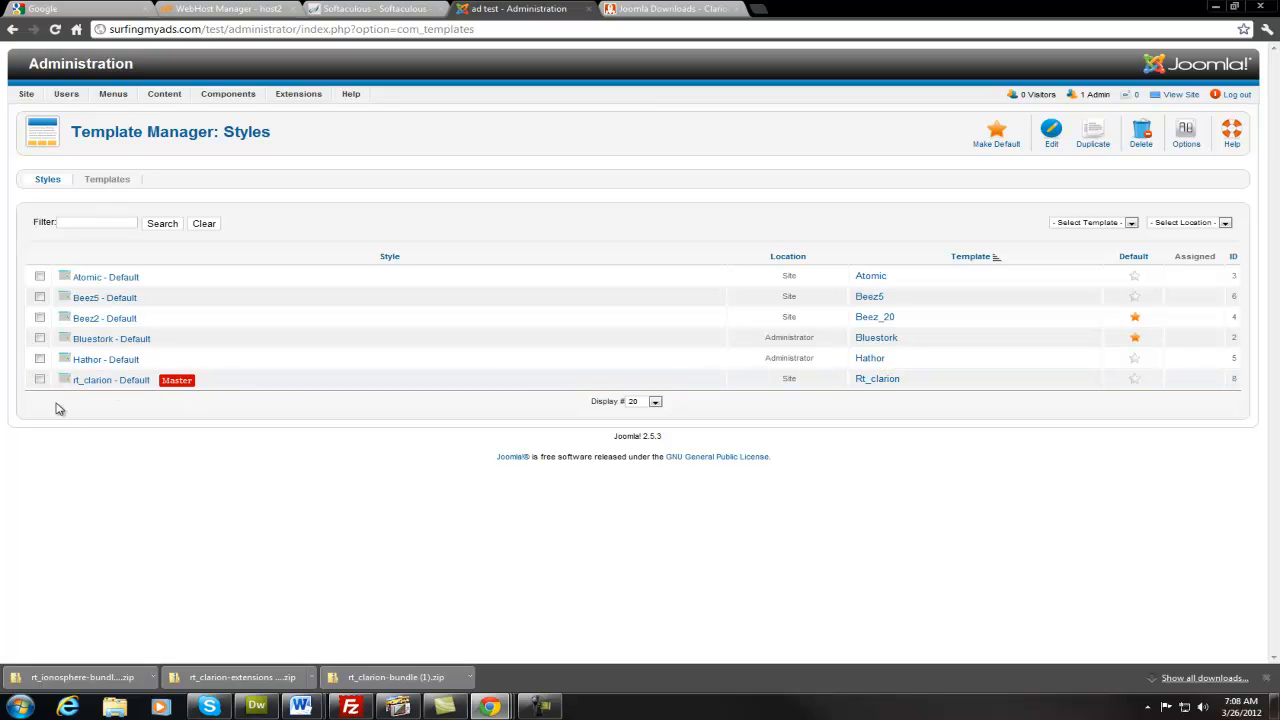
click(40, 380)
click(995, 135)
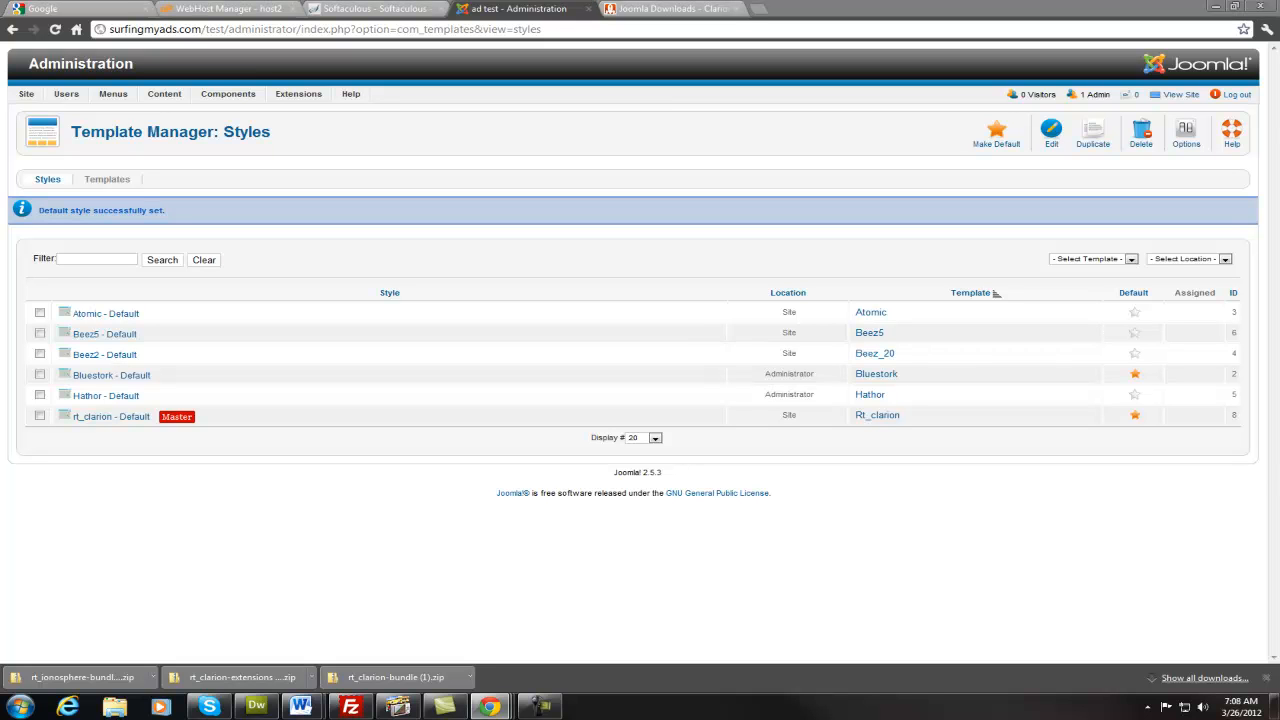
drag(1279, 86, 482, 40)
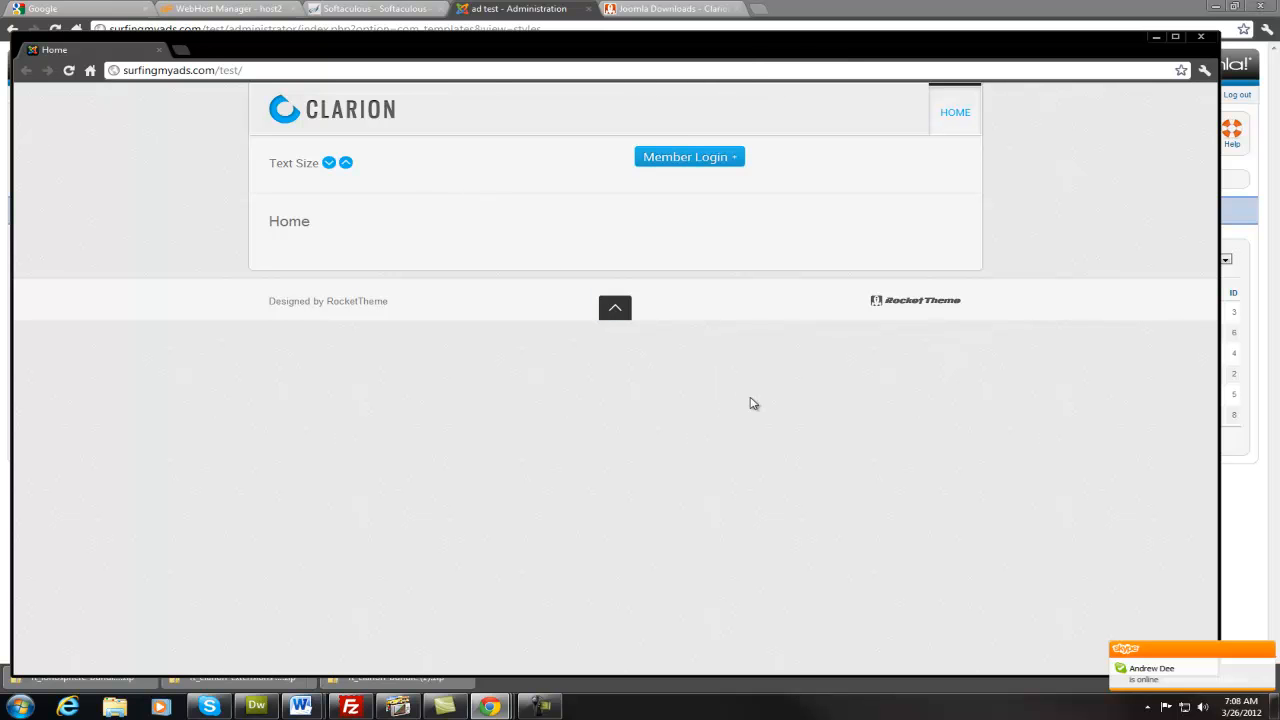
- Inspect the Clarion-styled front end, then drag its window off to the right
drag(596, 50, 1058, 58)
mouse_move(1279, 47)
mouse_down()
mouse_move(645, 46)
mouse_move(1279, 44)
mouse_move(734, 69)
mouse_move(623, 60)
mouse_move(1279, 60)
mouse_up()
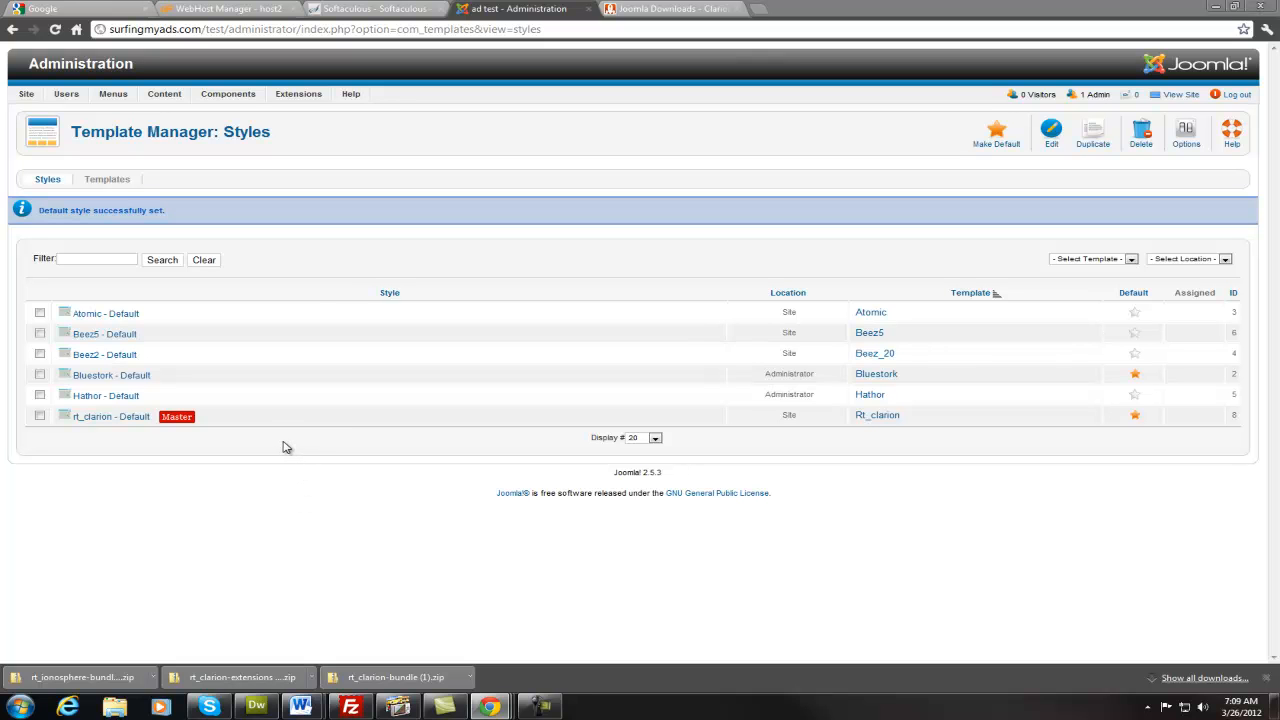
click(655, 9)
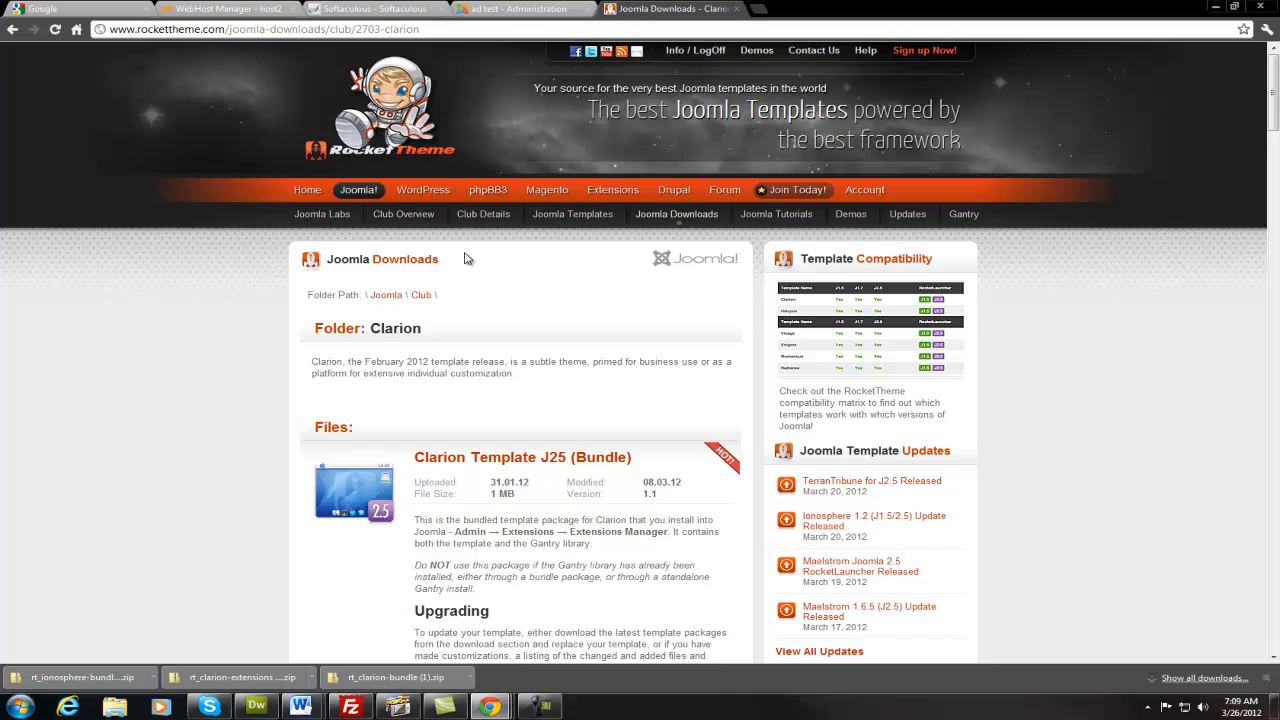
scroll(468, 260, down, 5)
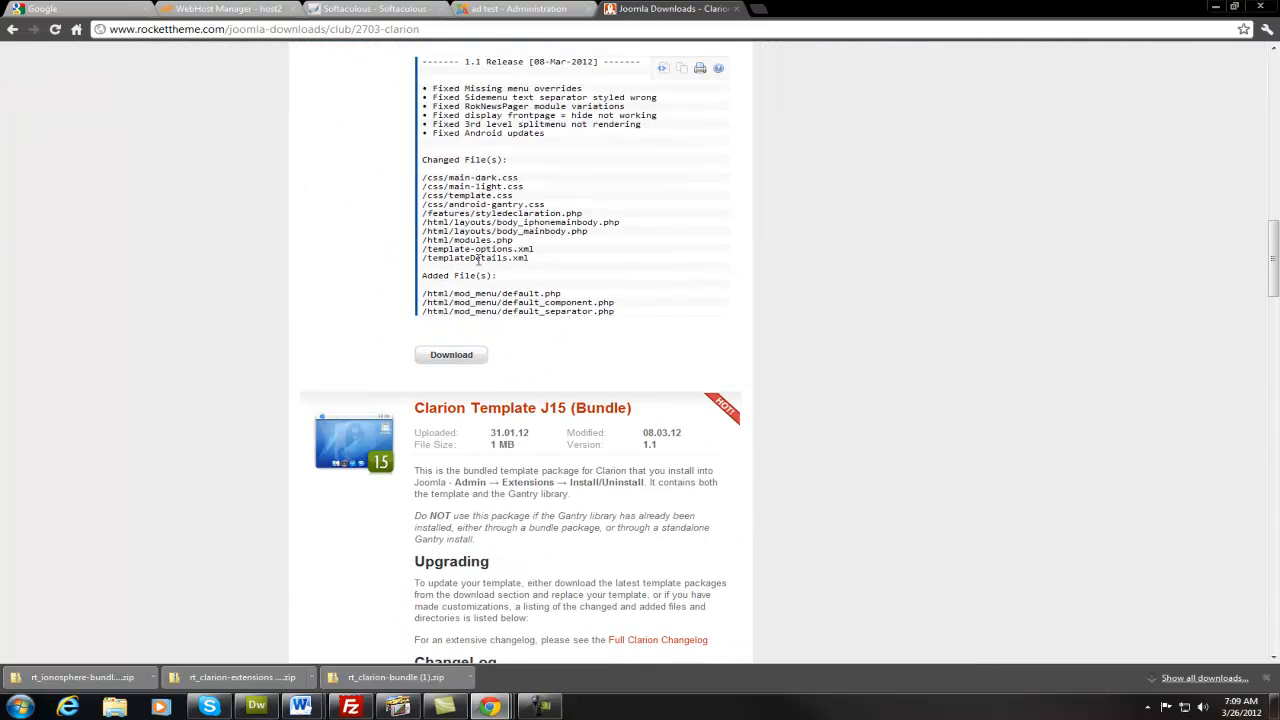
scroll(478, 260, down, 10)
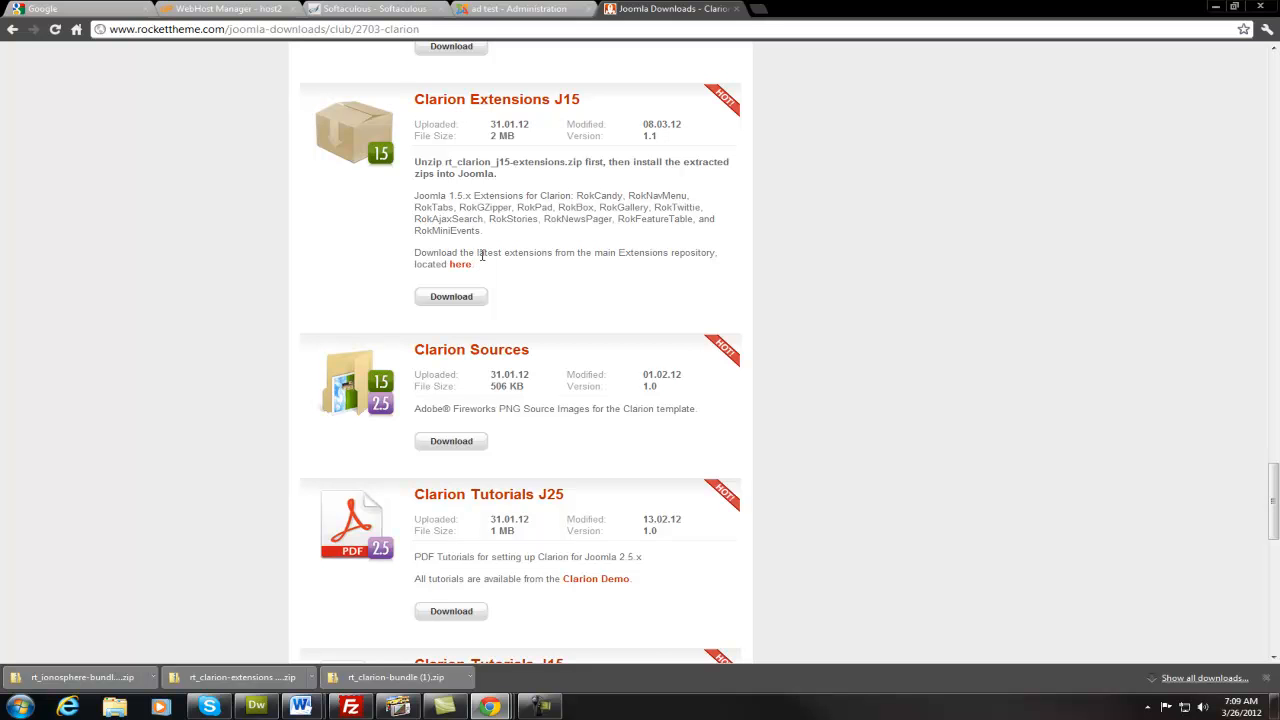
scroll(485, 253, down, 5)
scroll(487, 255, up, 6)
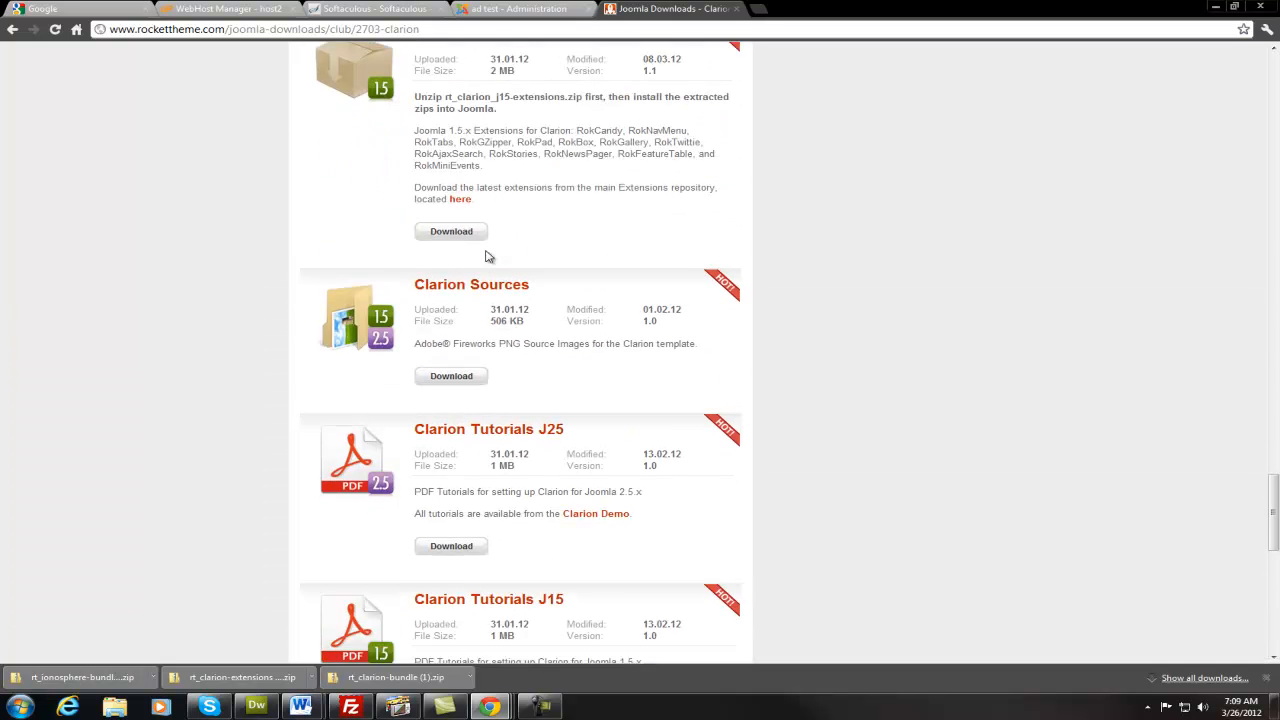
scroll(487, 256, up, 2)
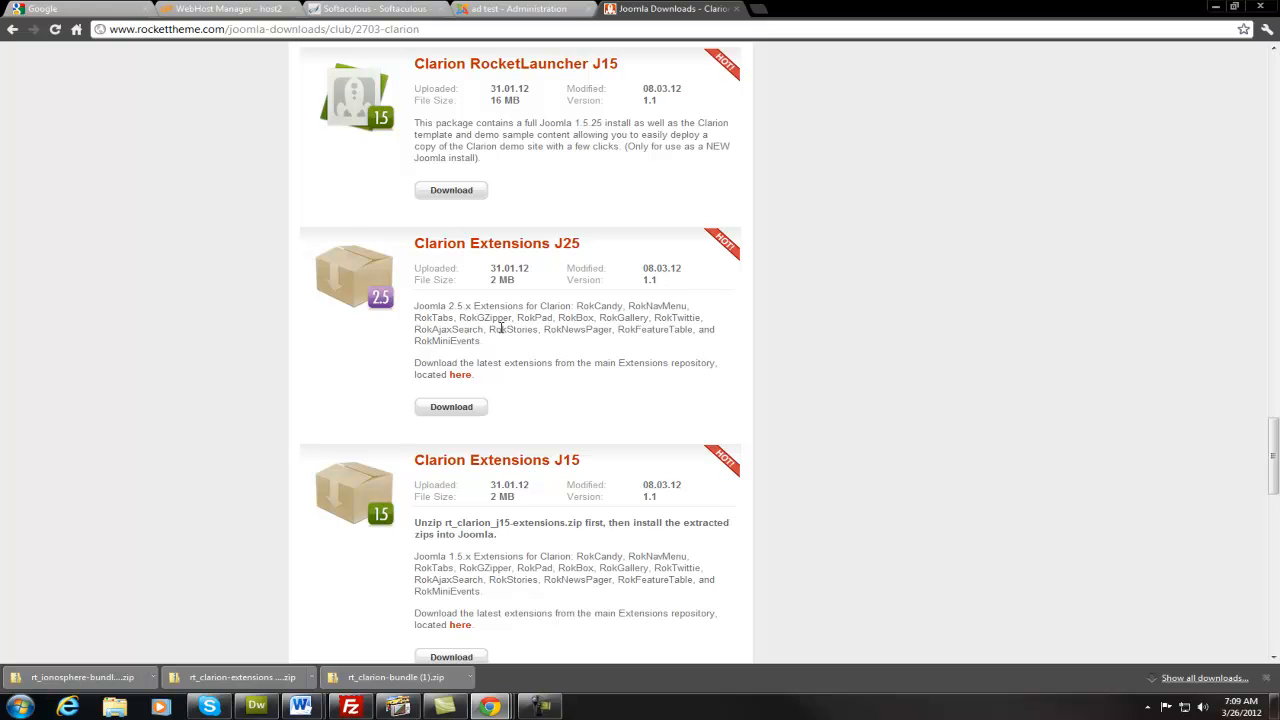
scroll(501, 328, up, 2)
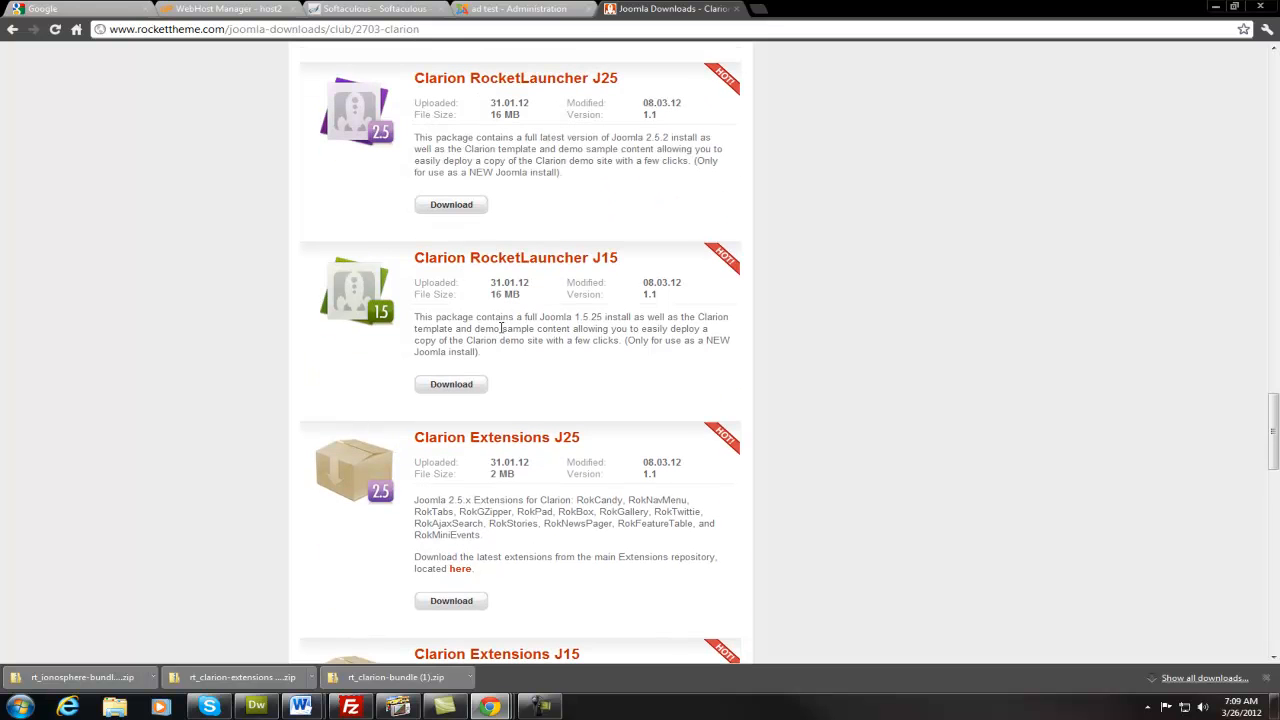
click(515, 9)
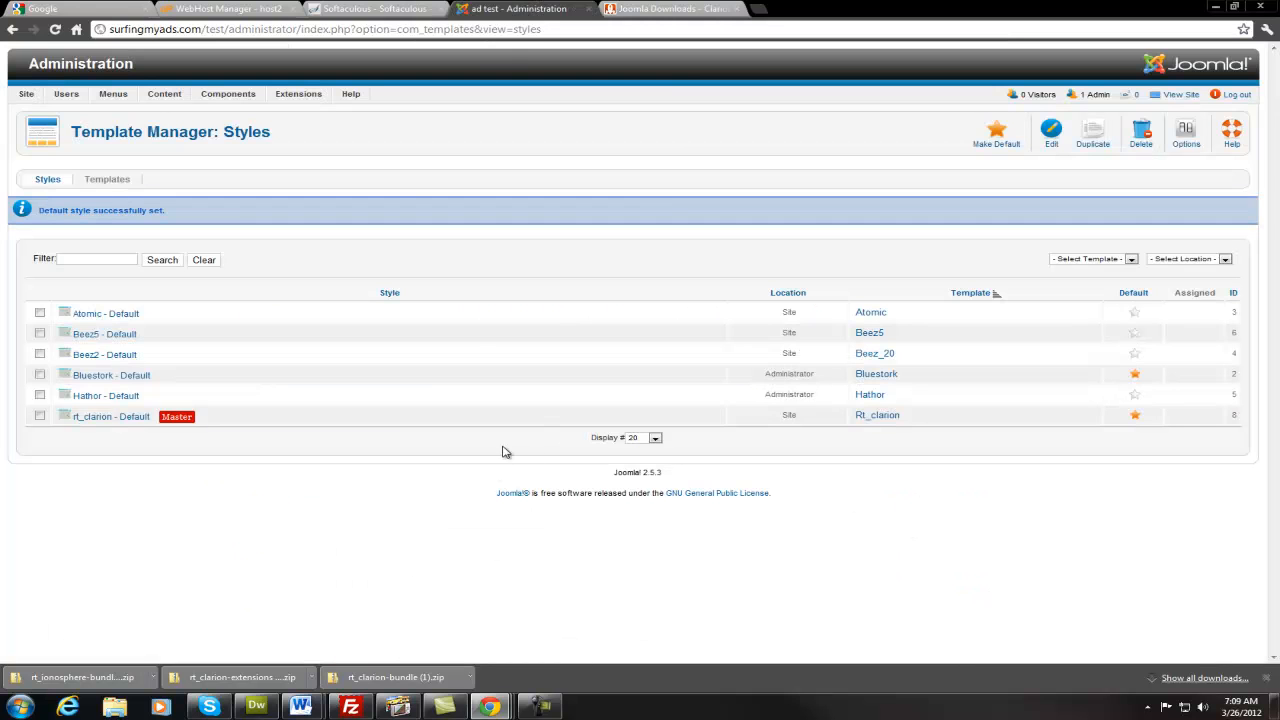
- Edit rt_clarion - Default in Gantry, apply Preset 2 and save the template settings
click(100, 419)
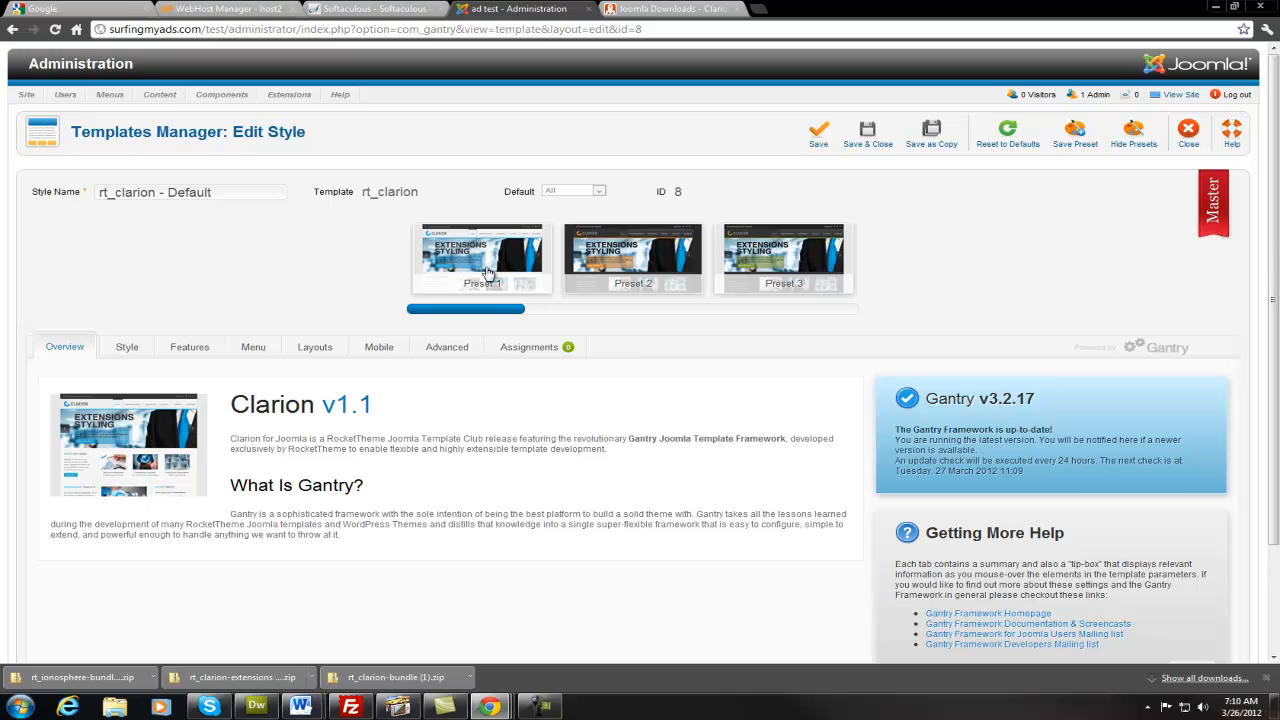
mouse_move(486, 311)
mouse_down()
mouse_move(757, 325)
mouse_move(858, 310)
mouse_move(472, 311)
mouse_up()
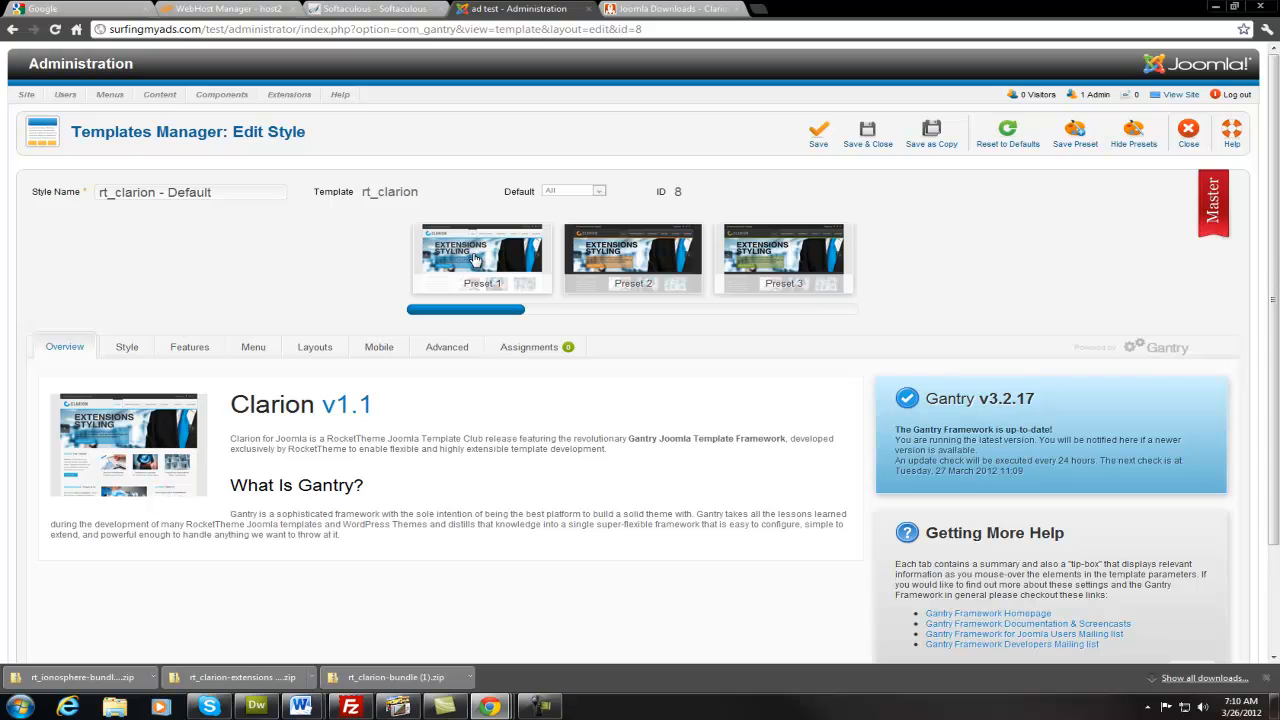
click(657, 257)
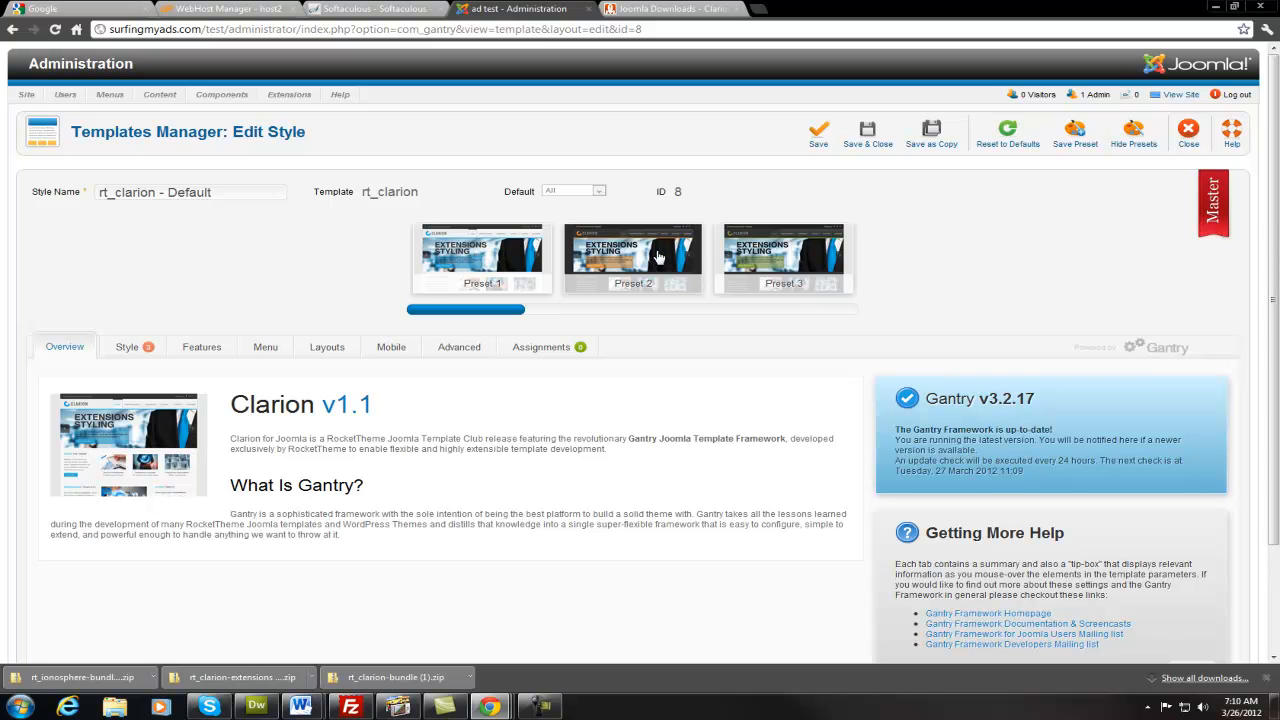
click(818, 133)
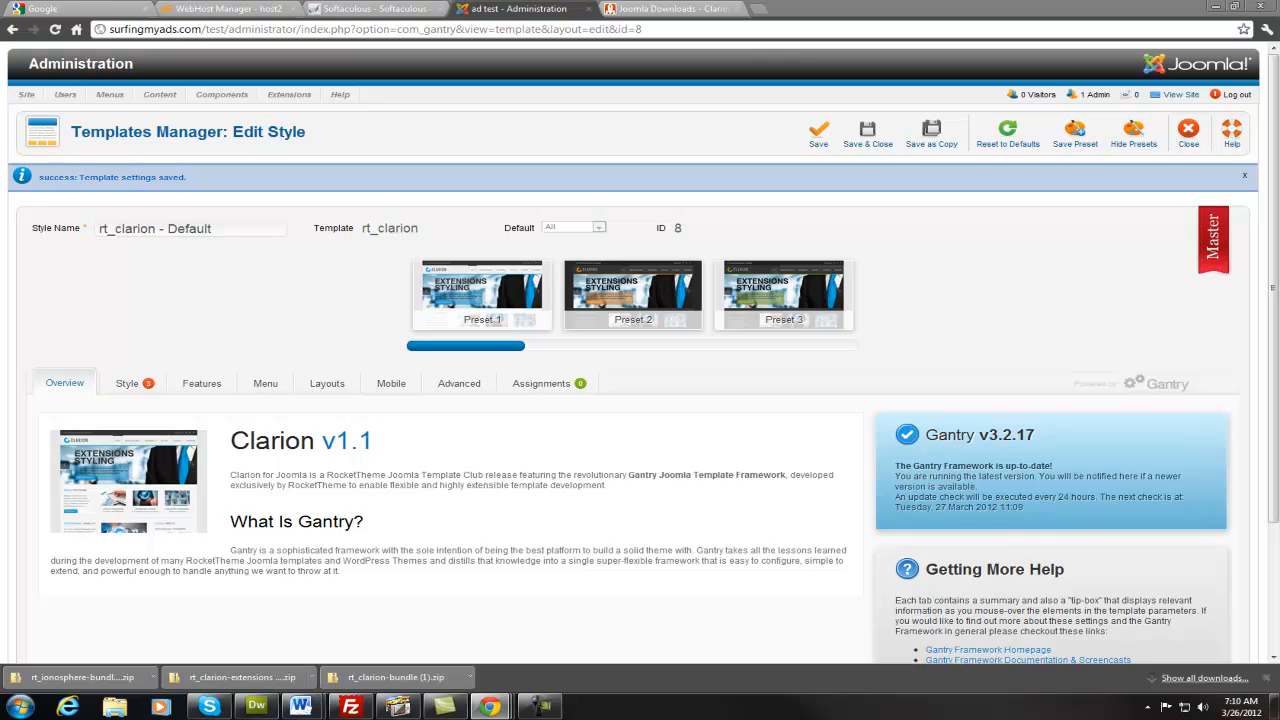
drag(1275, 92, 474, 79)
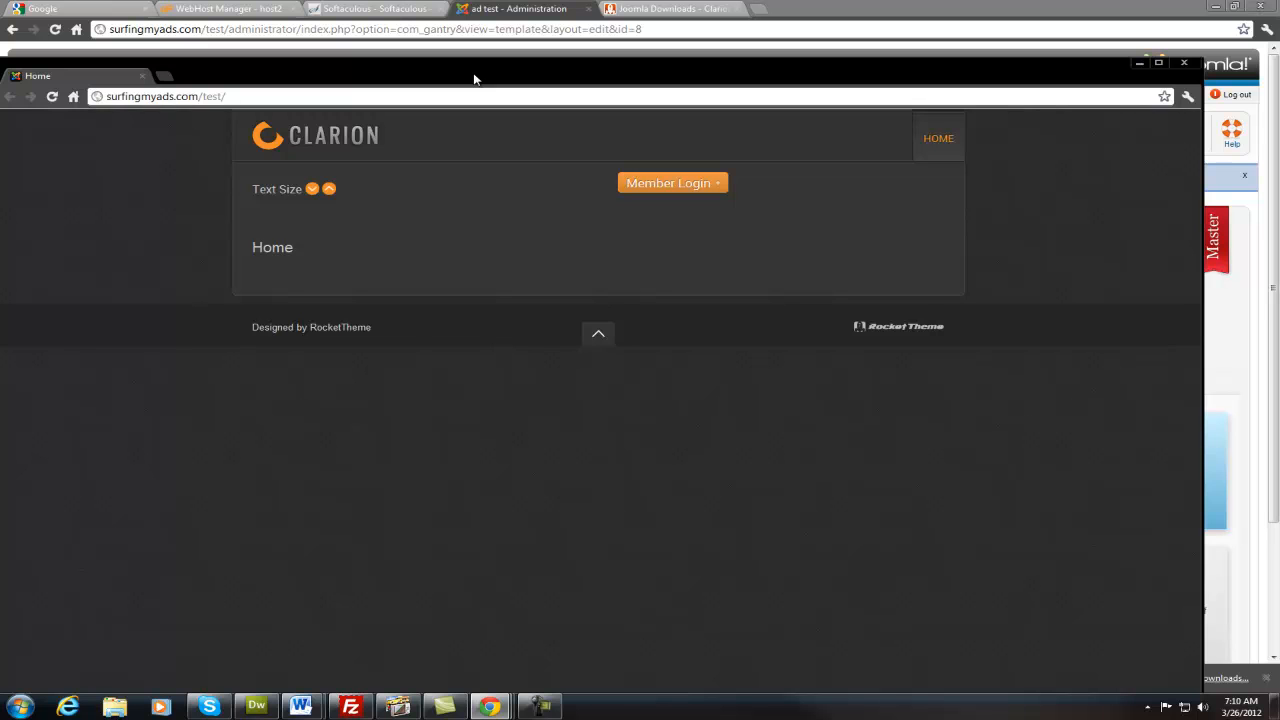
drag(475, 79, 1279, 50)
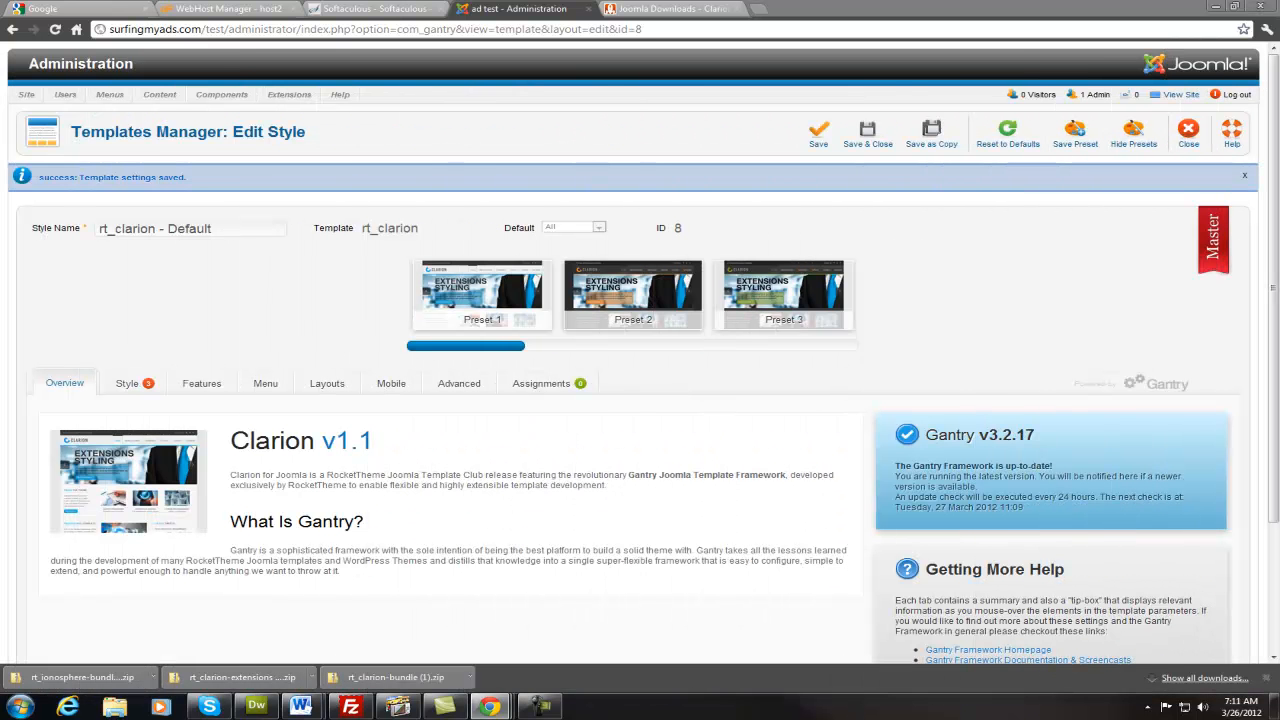
- Review the Clarion Style options, keeping the Dark body style and the Diamond Dark background
click(129, 385)
scroll(128, 378, down, 3)
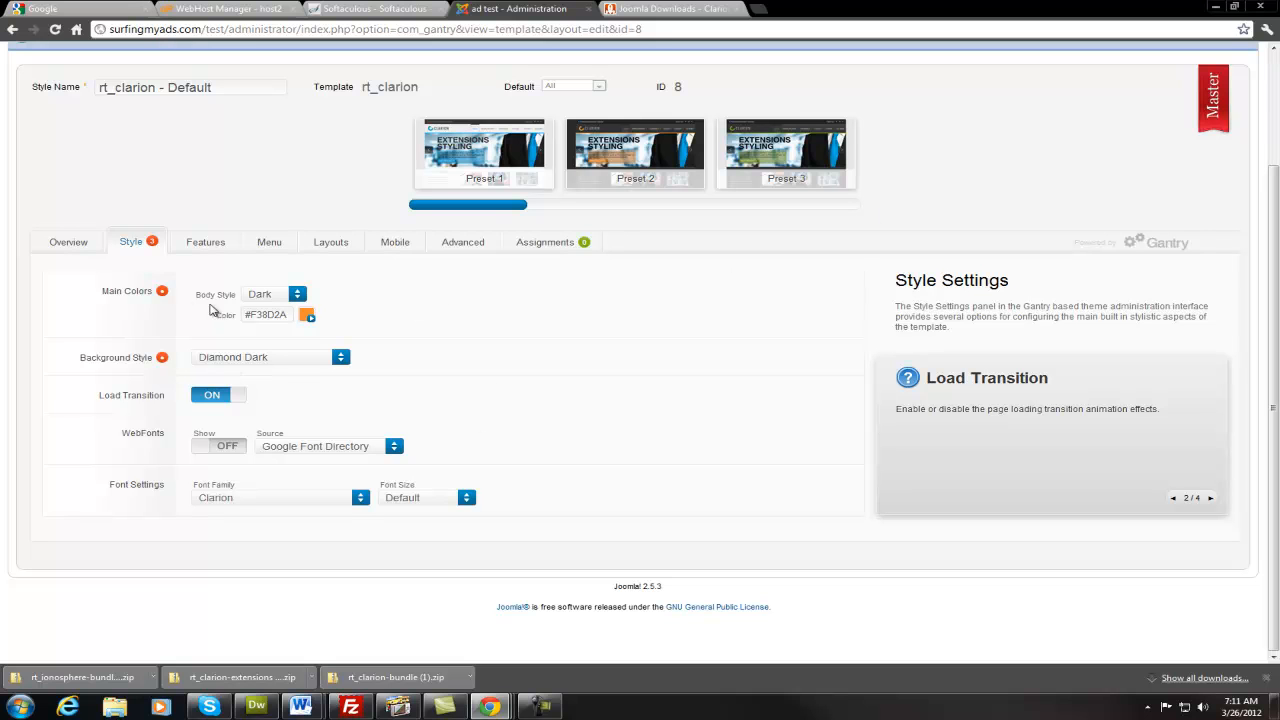
mouse_move(128, 487)
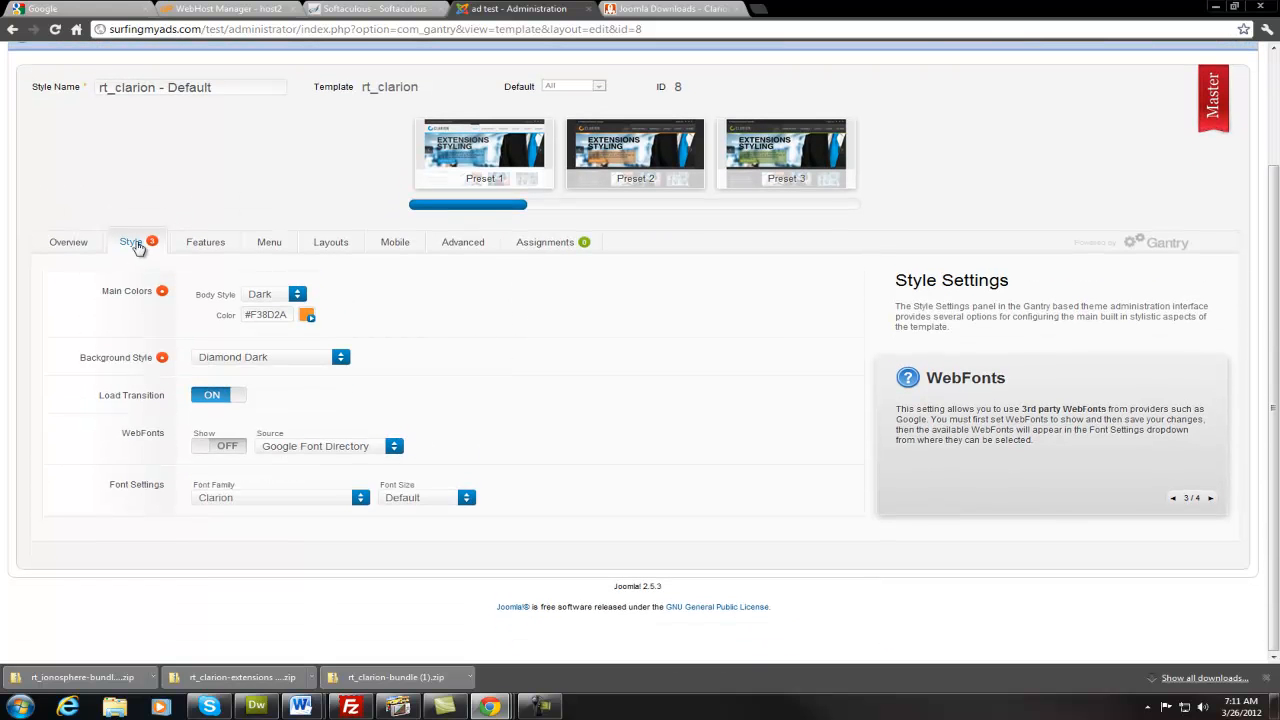
click(297, 298)
click(297, 298)
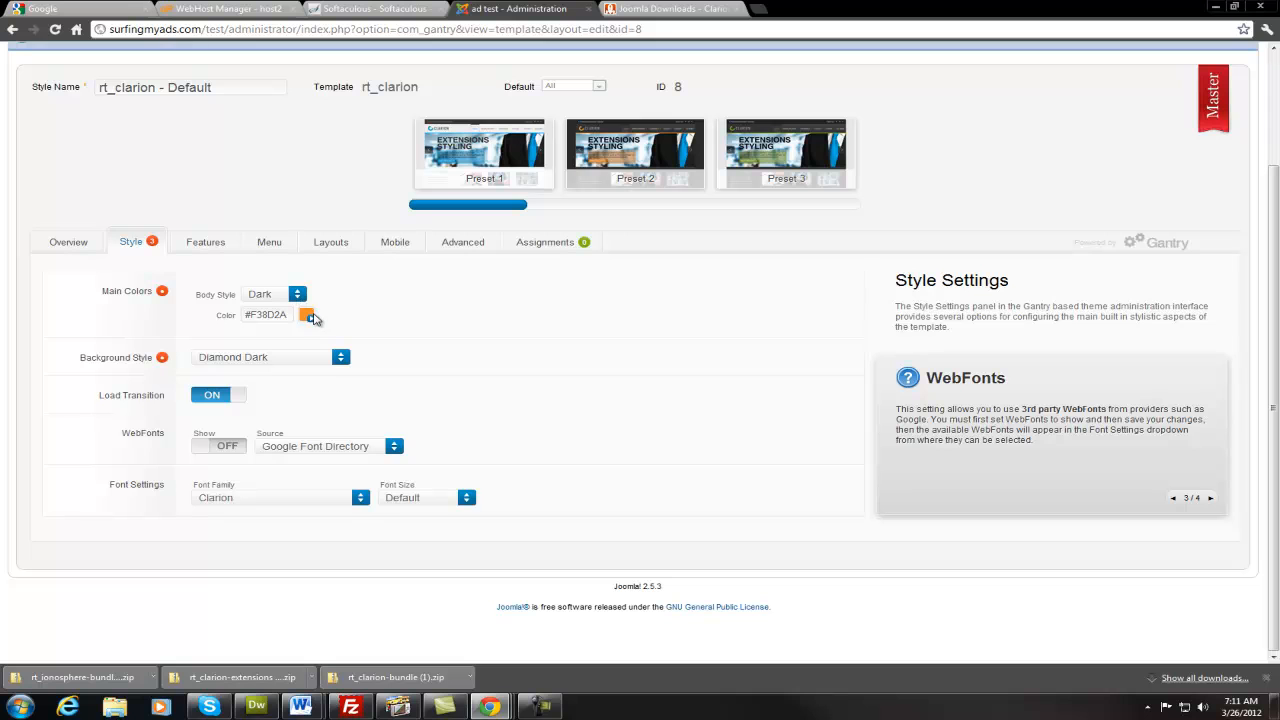
click(341, 360)
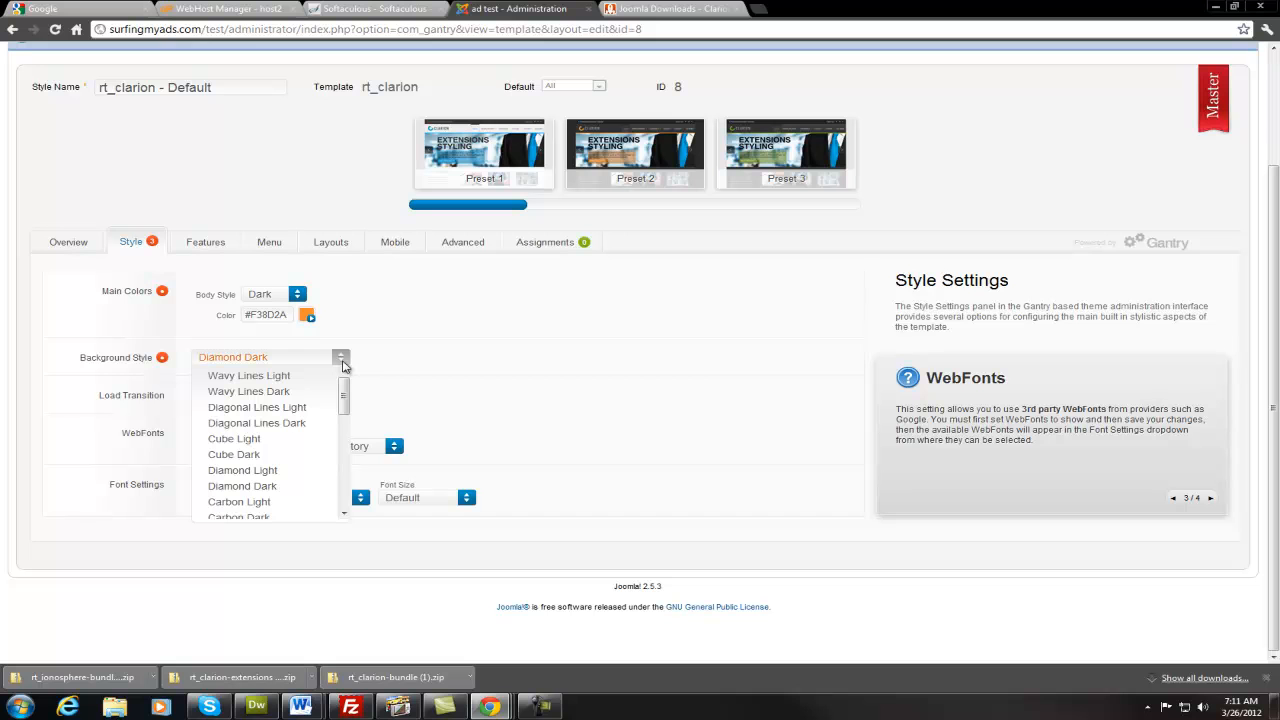
click(397, 338)
mouse_move(1279, 60)
mouse_down()
mouse_move(849, 75)
mouse_move(708, 36)
mouse_move(1279, 45)
mouse_up()
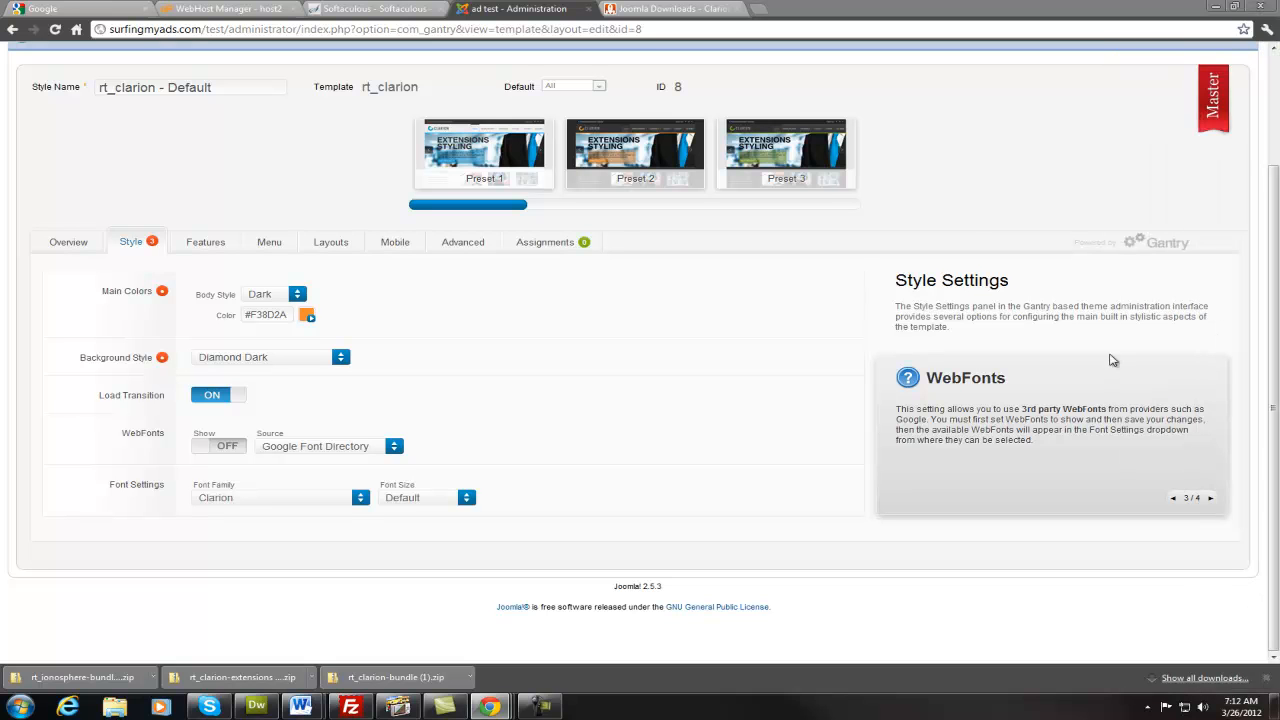
click(218, 242)
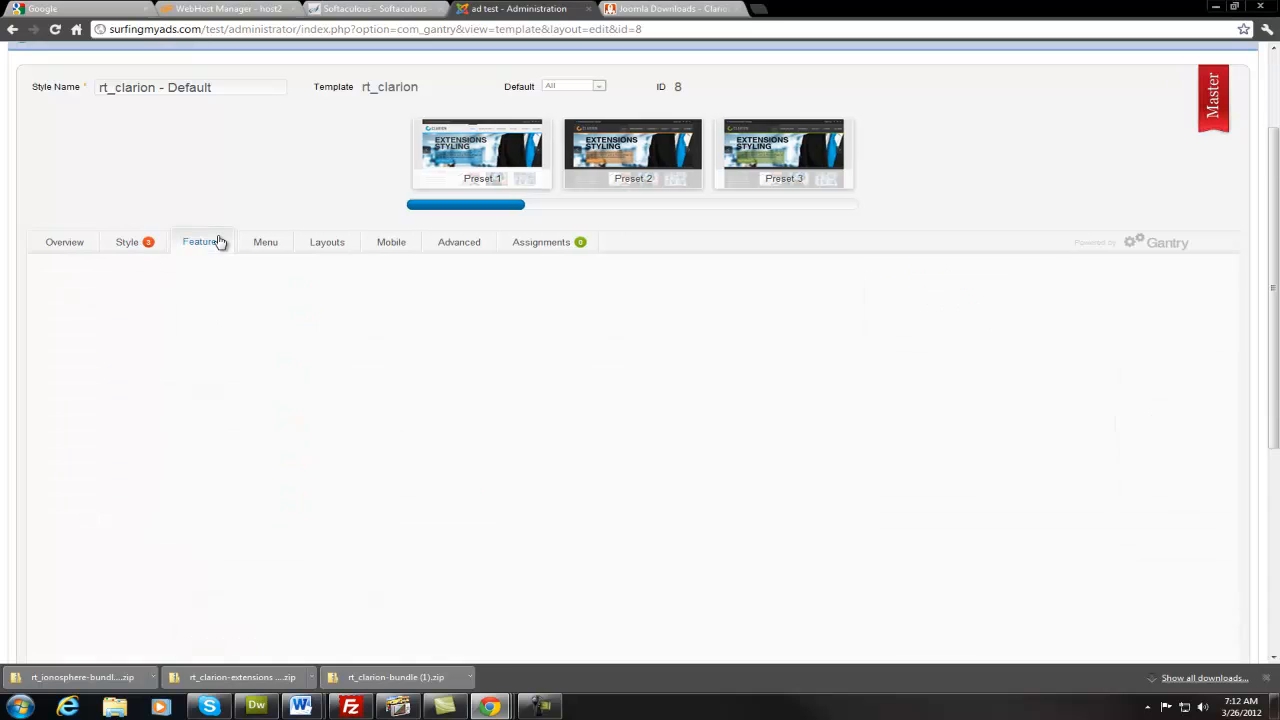
- Scroll through the Features tab options, from Logo and Date to Copyright and To-Top Scroller
scroll(190, 250, down, 3)
scroll(165, 257, up, 2)
scroll(165, 257, up, 2)
scroll(165, 257, down, 2)
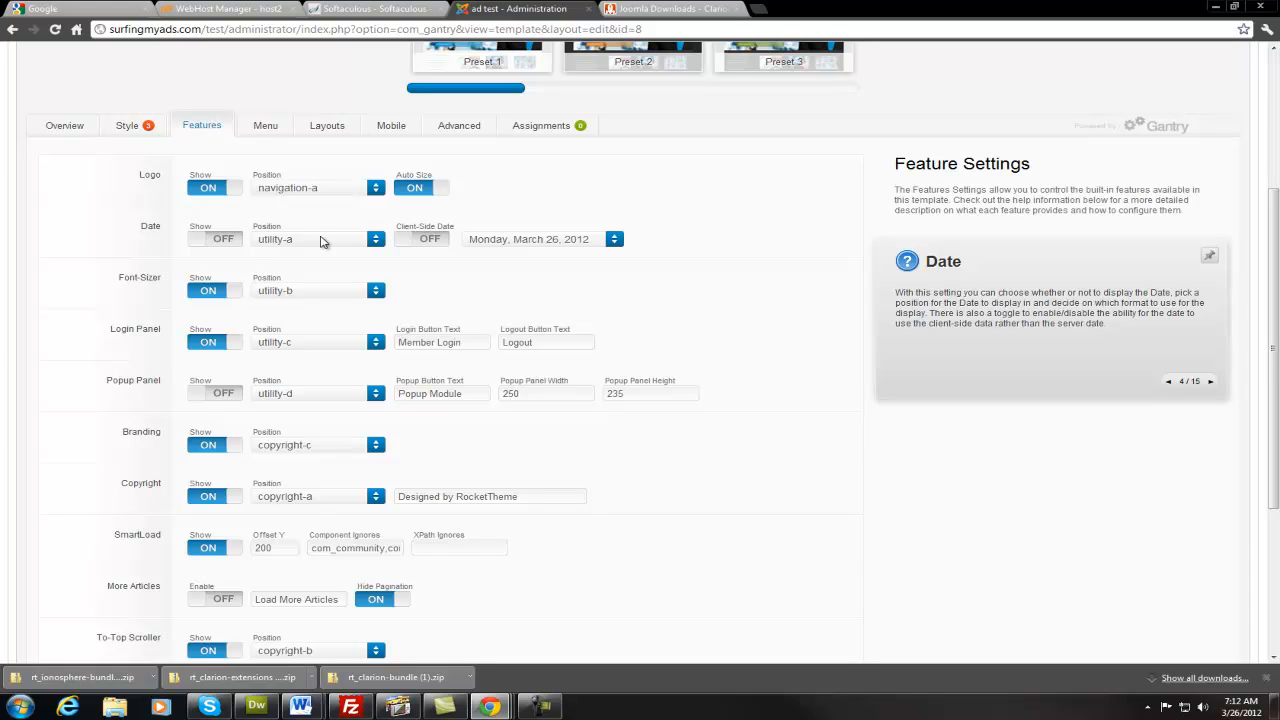
- Go back to RocketTheme's Clarion template overview and scroll through its listed features
click(677, 13)
scroll(251, 224, up, 3)
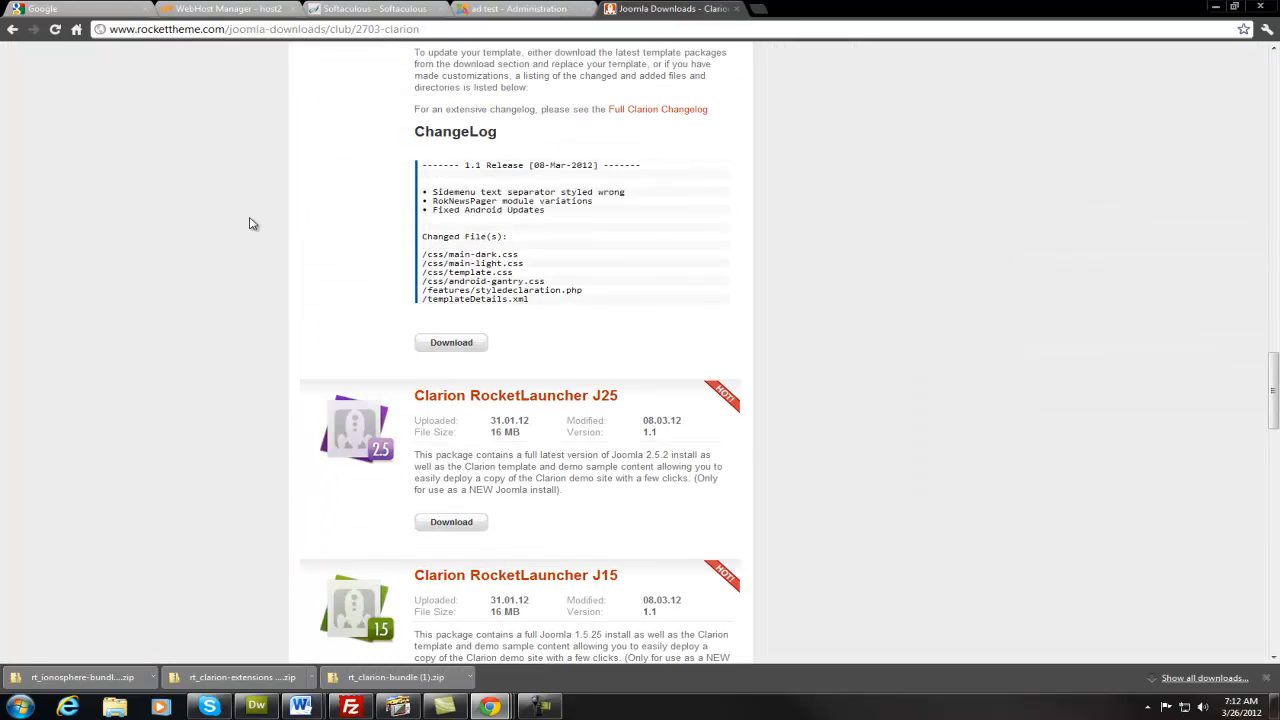
click(11, 30)
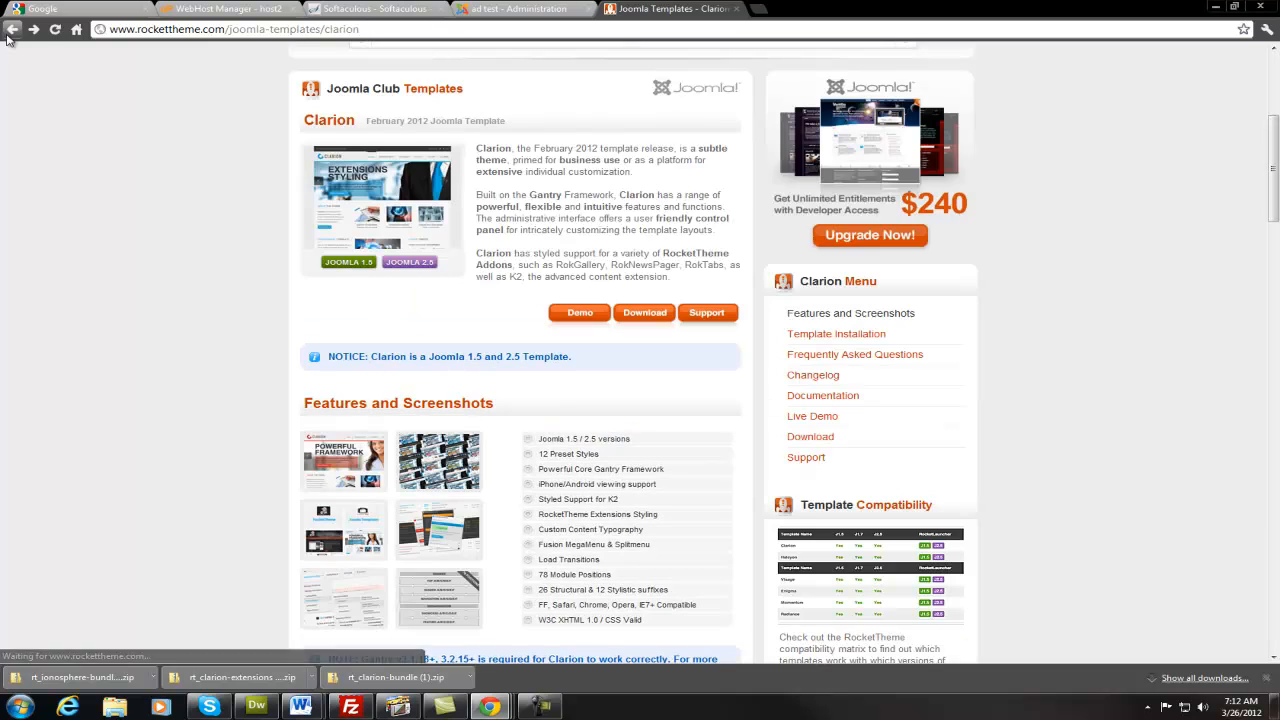
scroll(175, 273, down, 3)
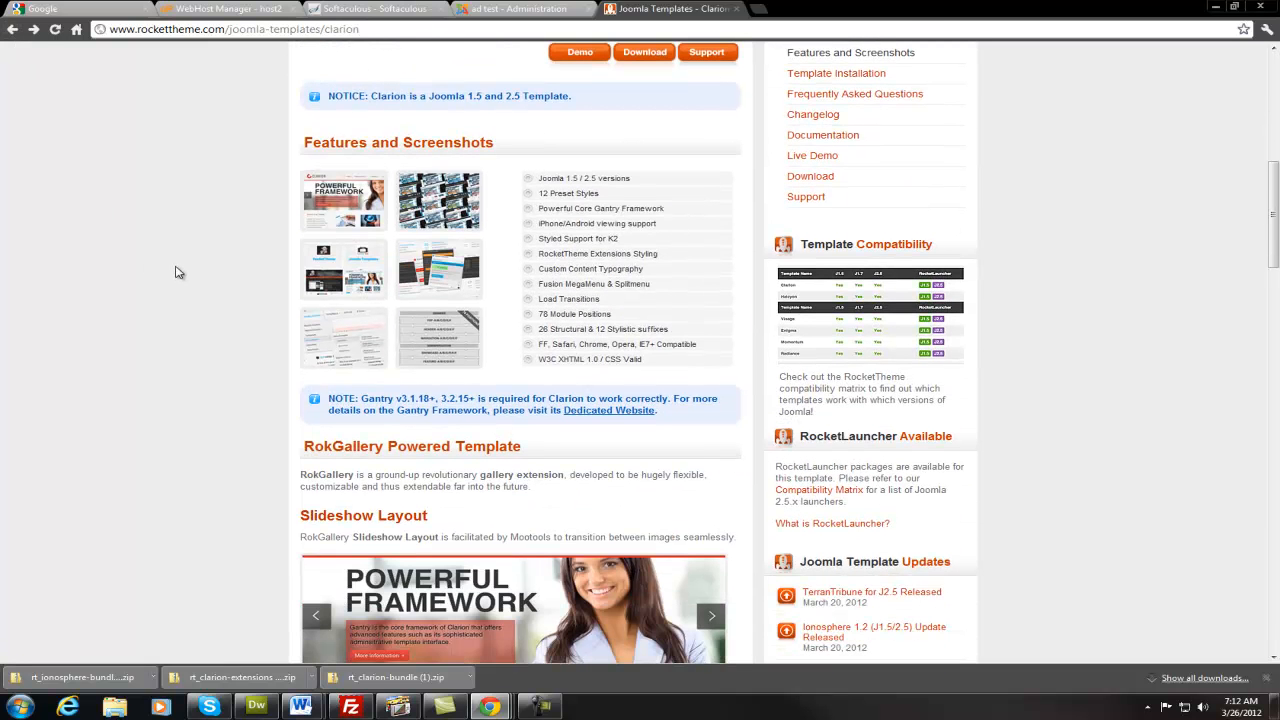
scroll(175, 270, down, 9)
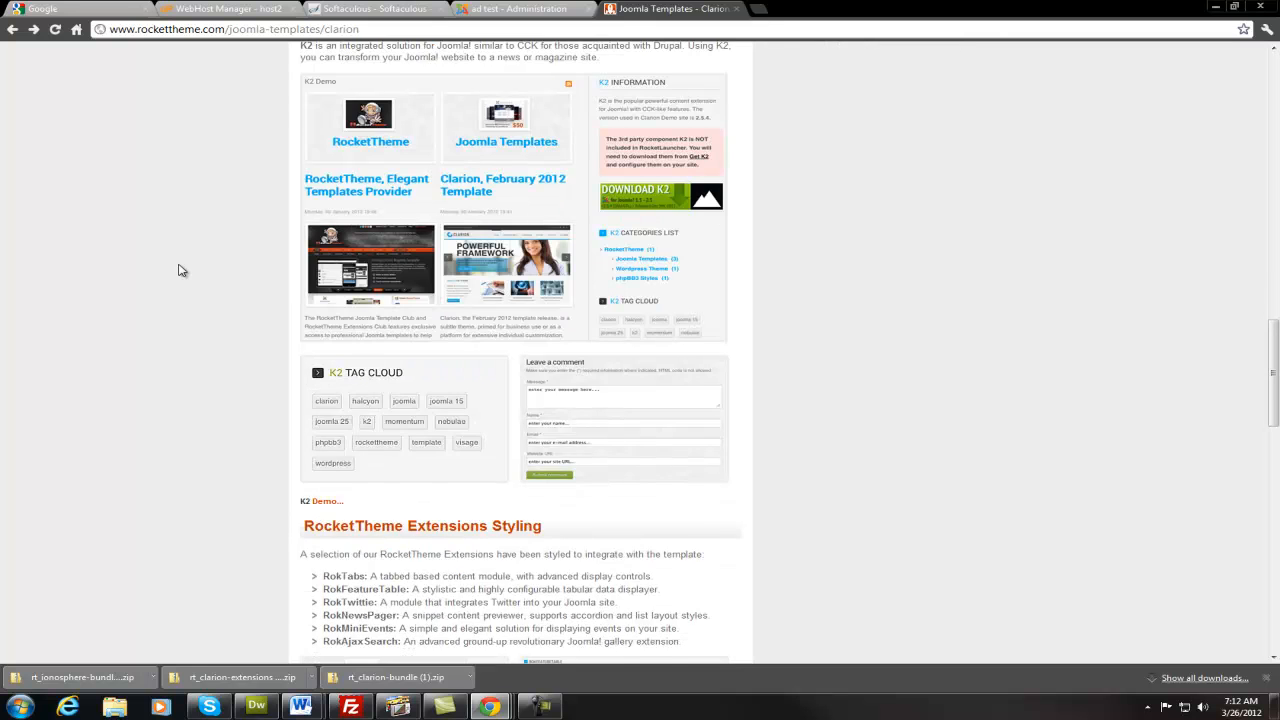
scroll(181, 270, down, 1)
scroll(183, 269, down, 3)
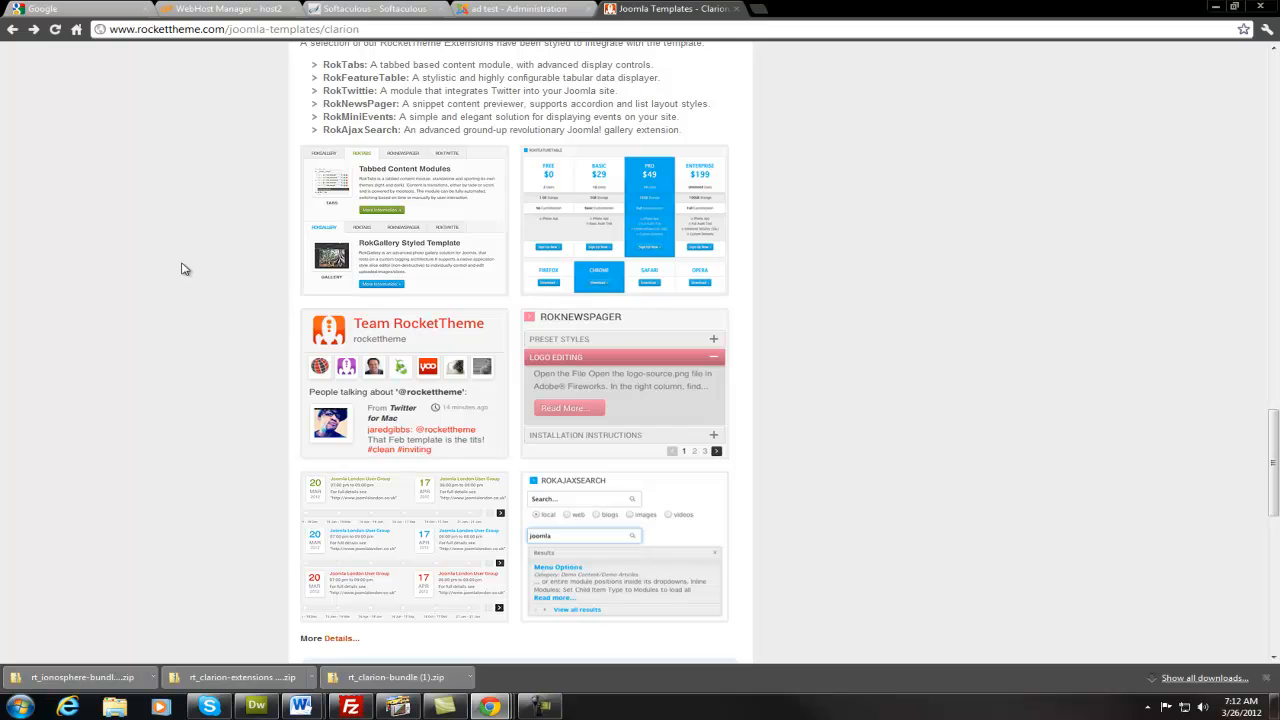
scroll(182, 268, up, 3)
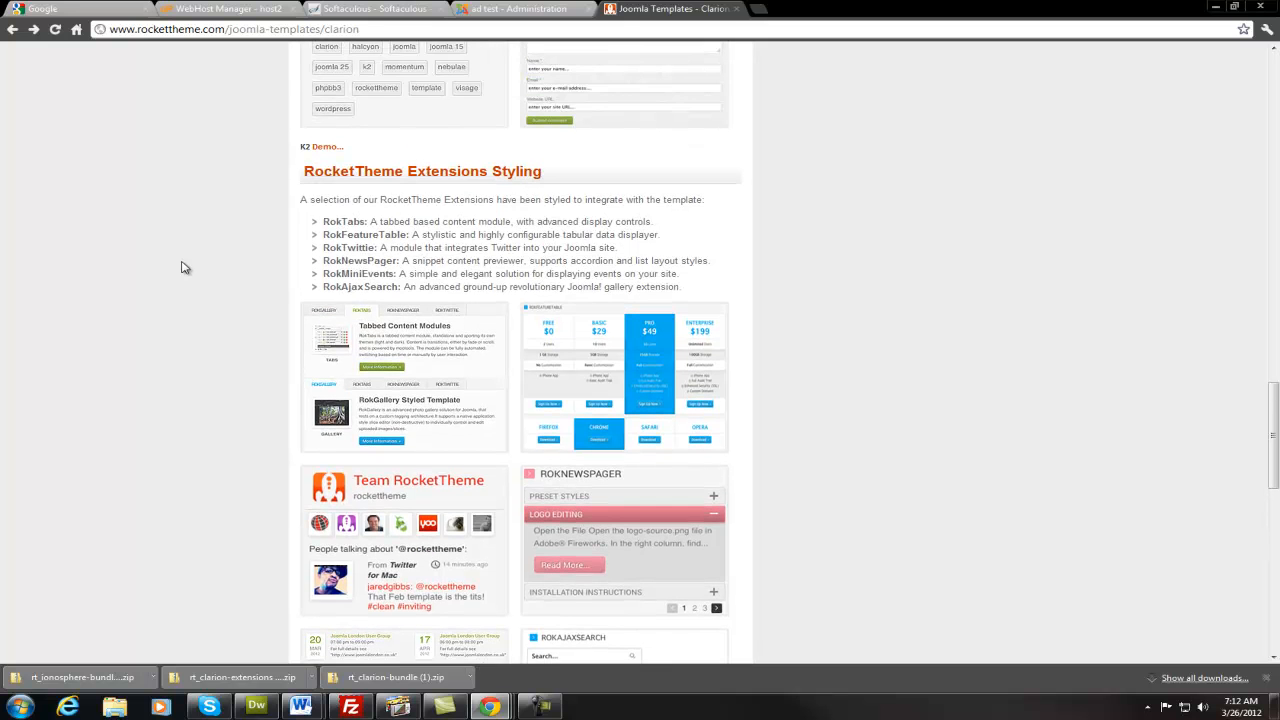
scroll(182, 268, down, 4)
scroll(182, 268, up, 5)
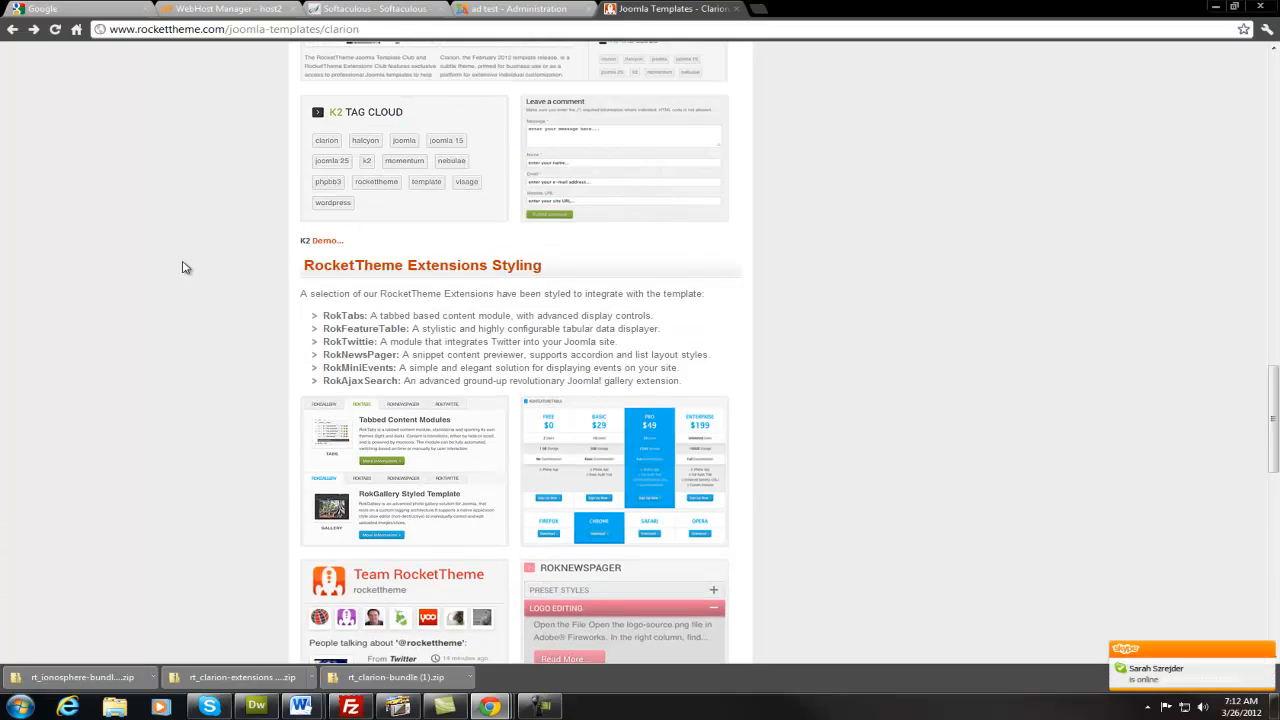
scroll(184, 267, up, 2)
scroll(184, 267, up, 2)
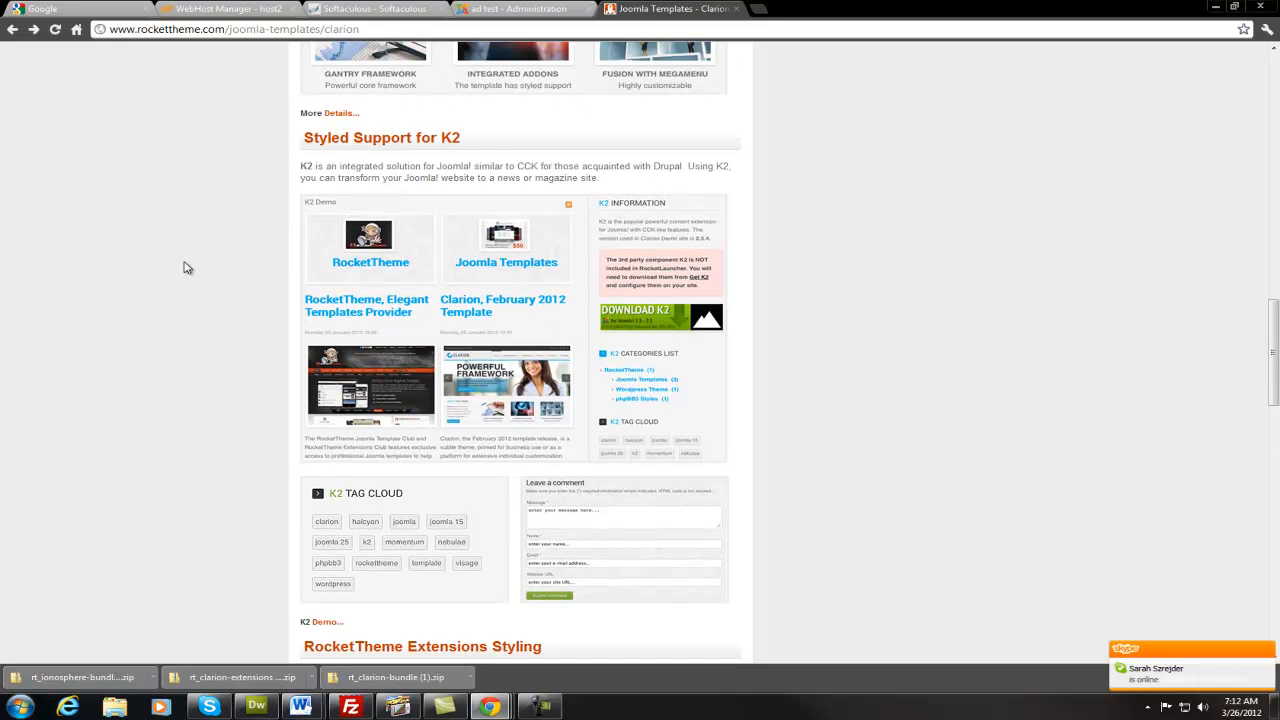
scroll(186, 268, up, 4)
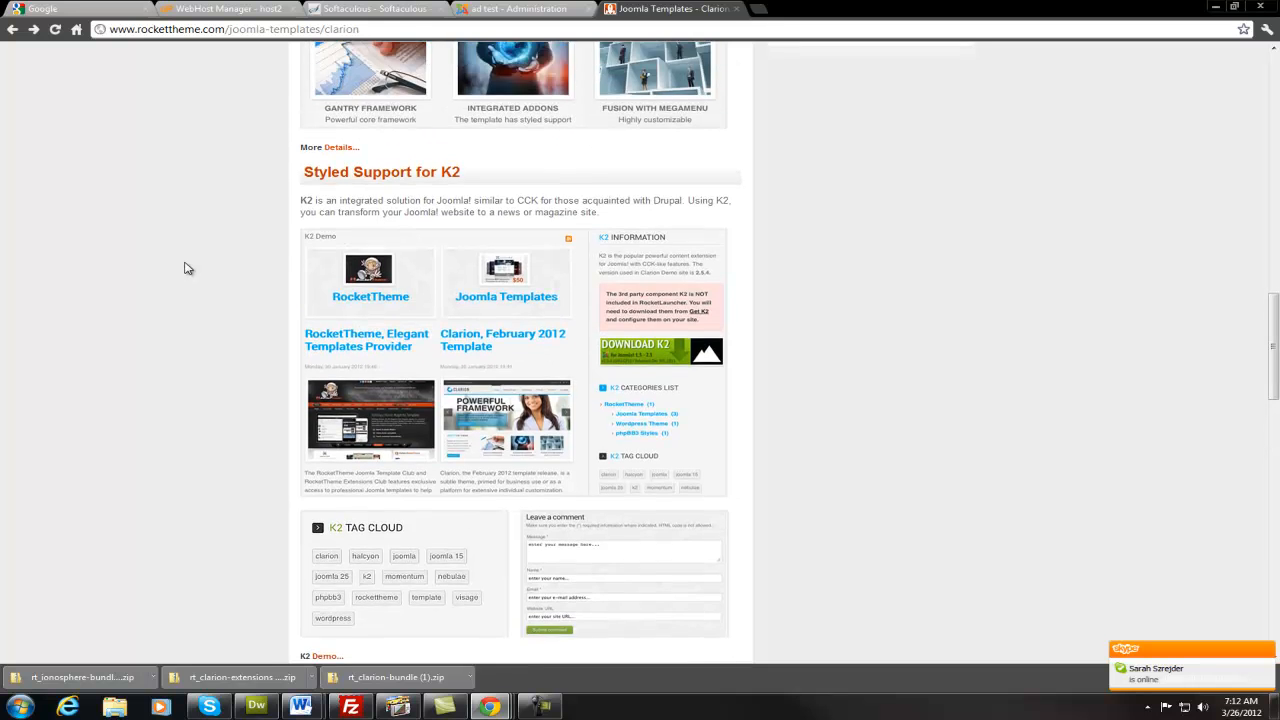
scroll(189, 268, up, 4)
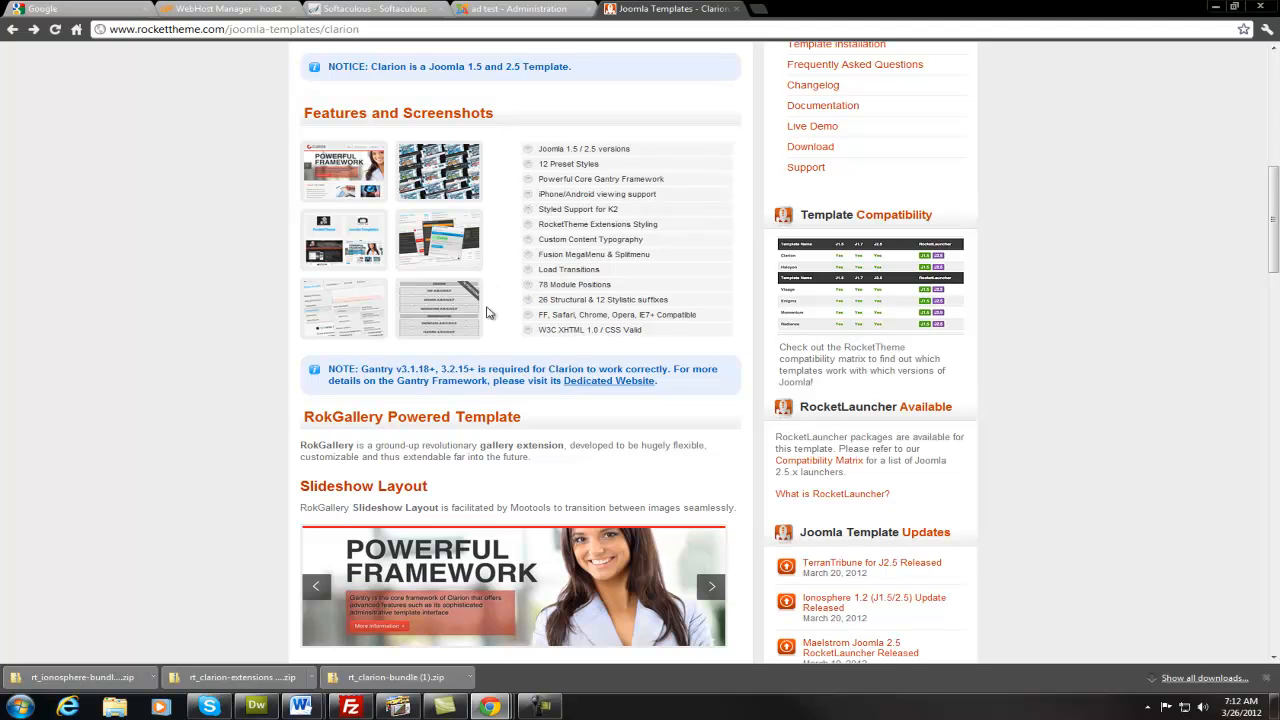
- View the enlarged 78-position module map screenshot, then return to the Joomla administration page
click(449, 309)
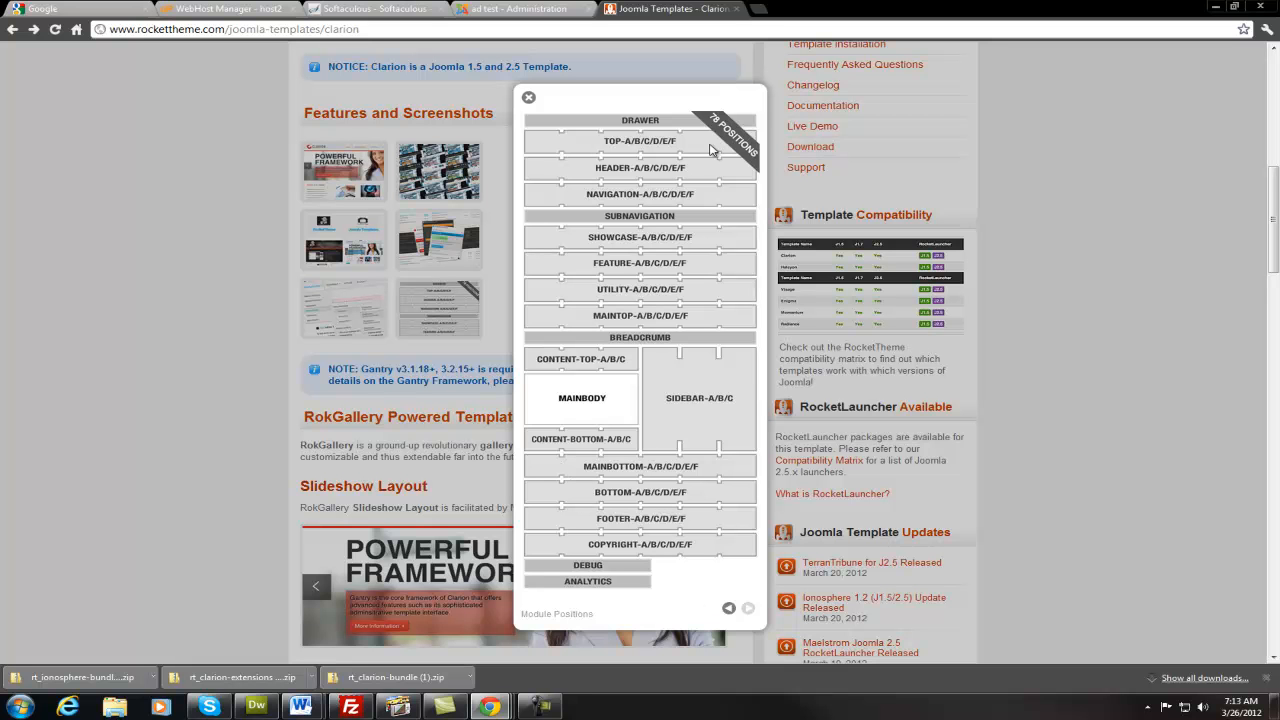
click(529, 100)
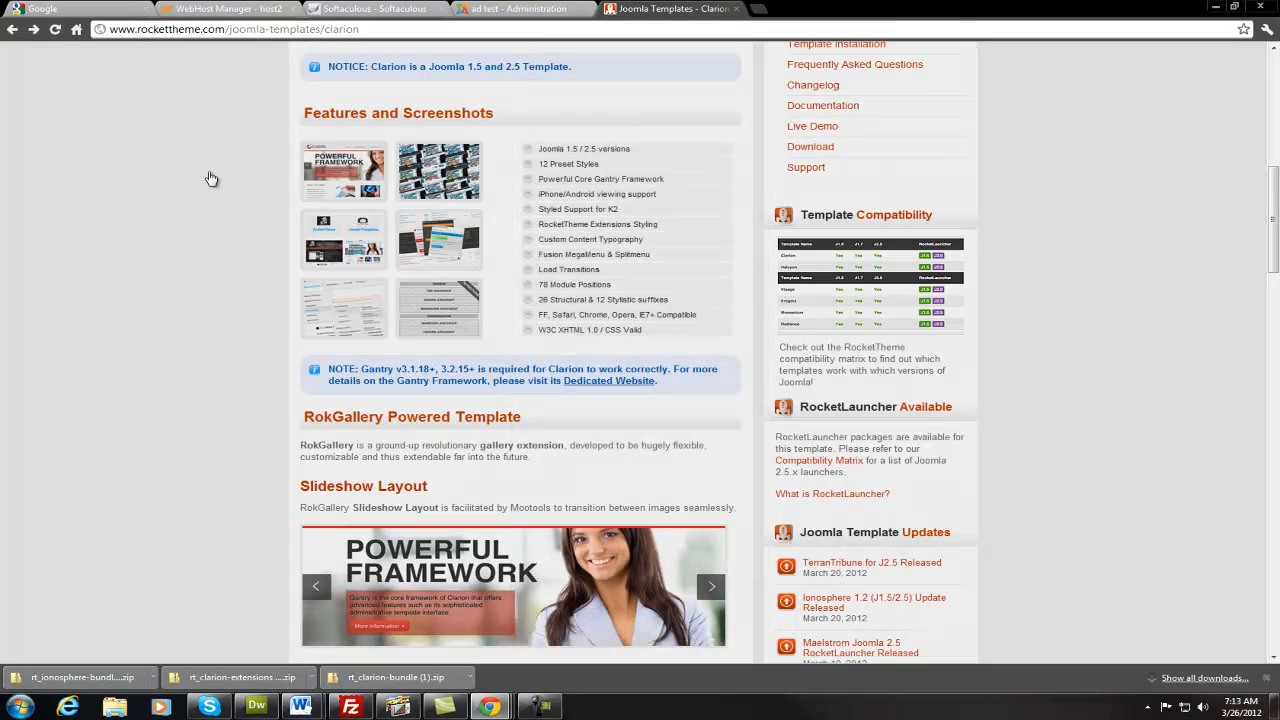
scroll(211, 178, up, 3)
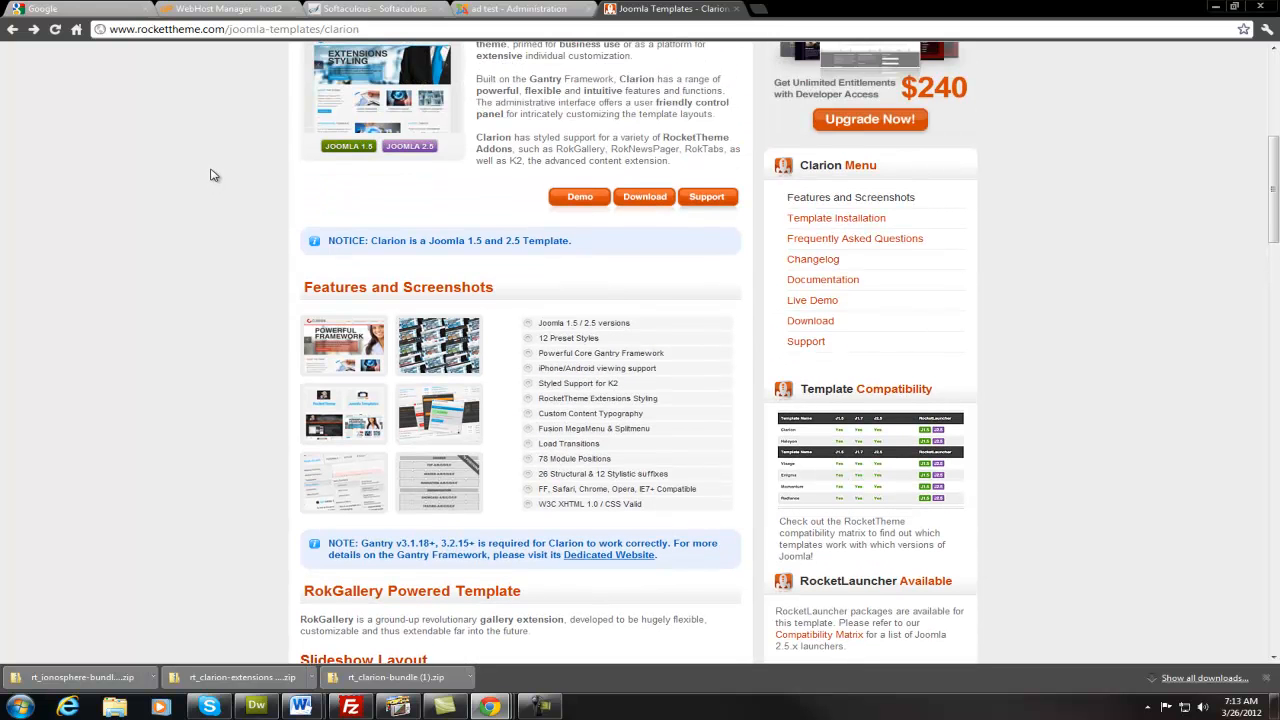
scroll(211, 175, up, 4)
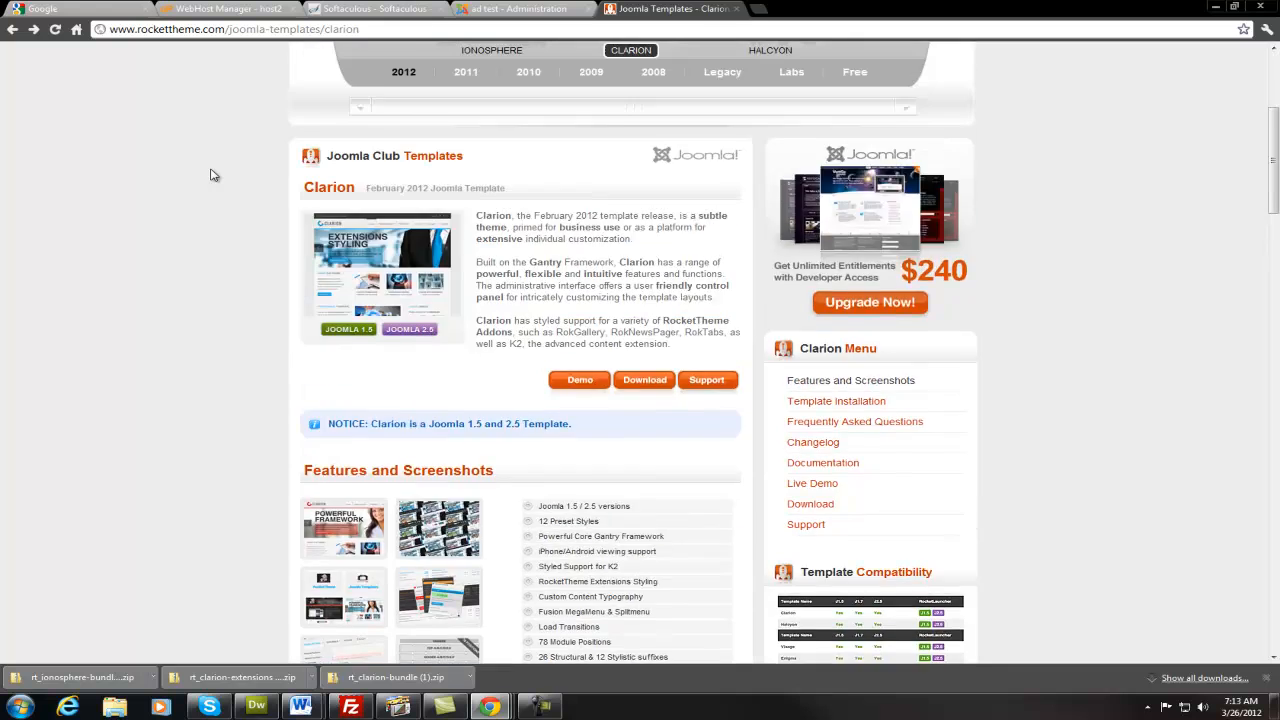
scroll(211, 175, up, 3)
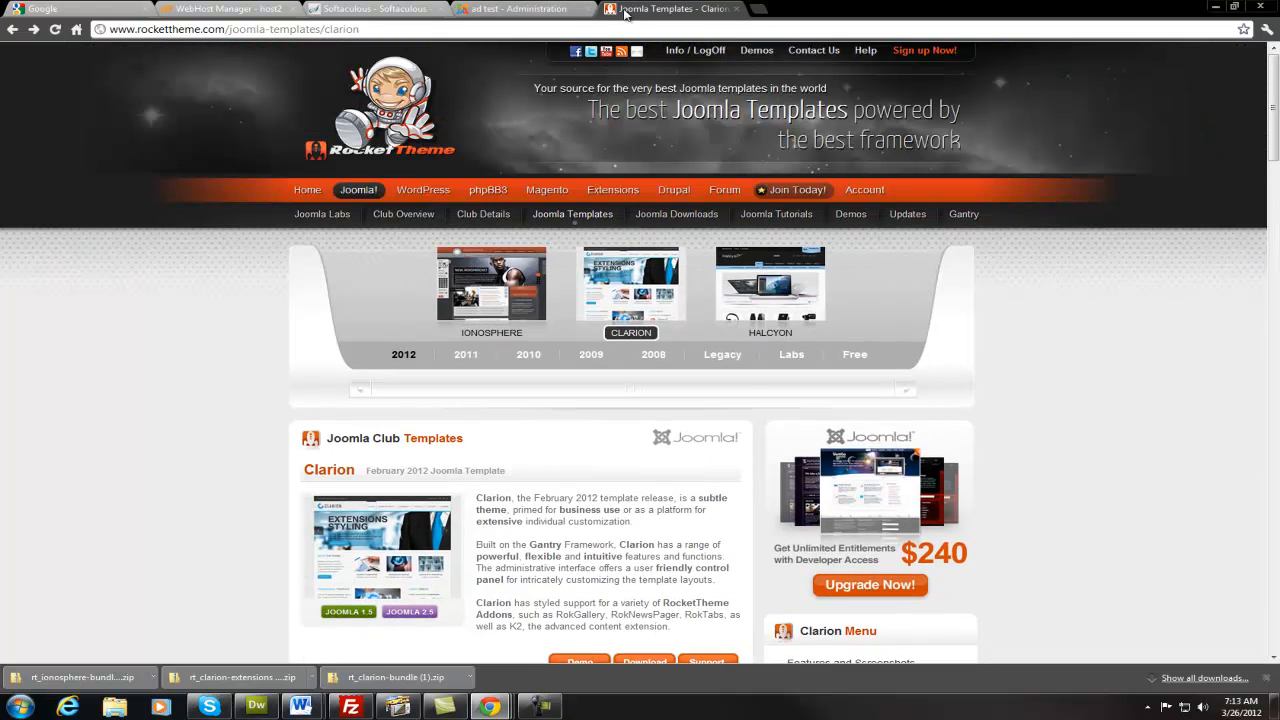
click(519, 10)
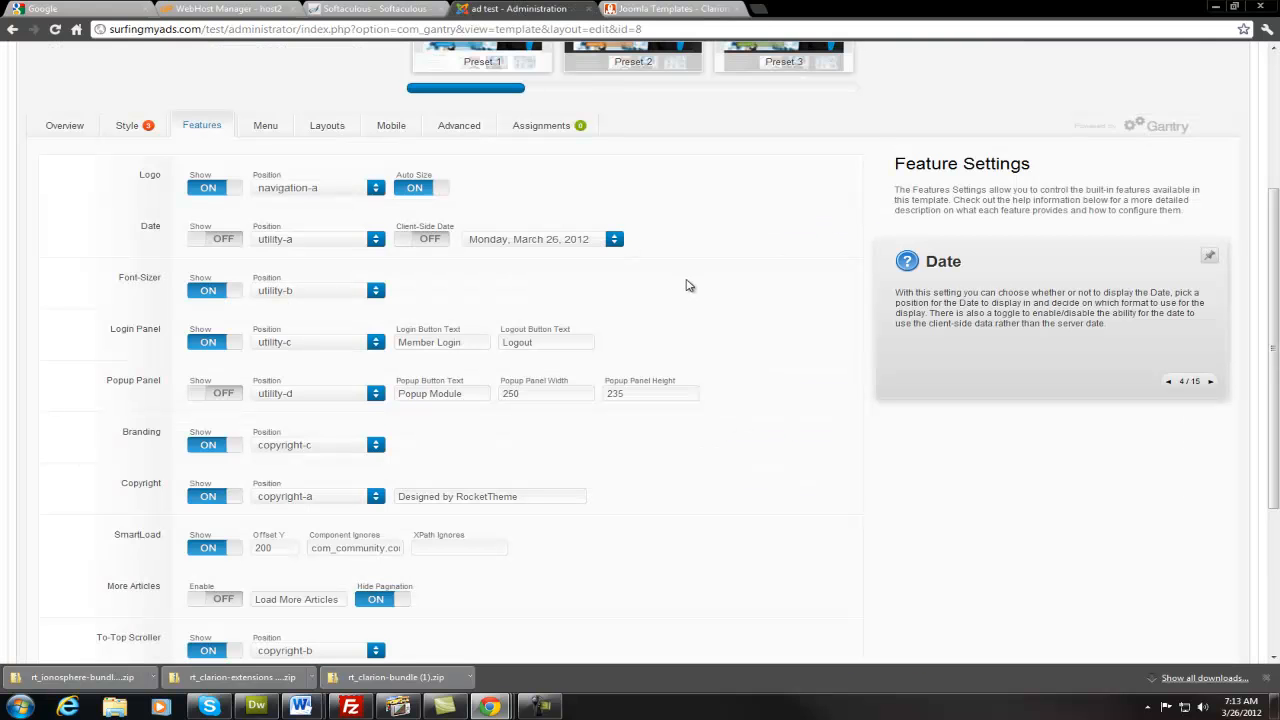
- Hide the RocketTheme branding in the rt_clarion feature settings
scroll(763, 316, down, 1)
scroll(763, 316, up, 1)
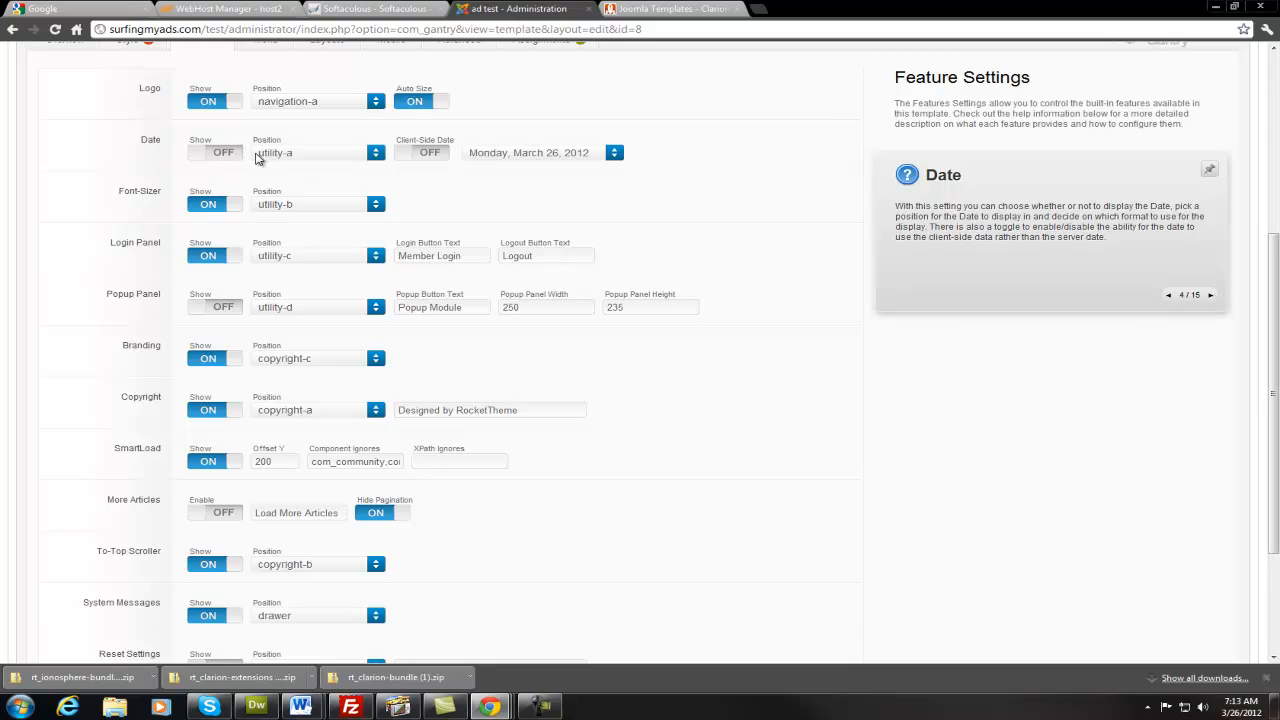
mouse_move(157, 346)
click(220, 362)
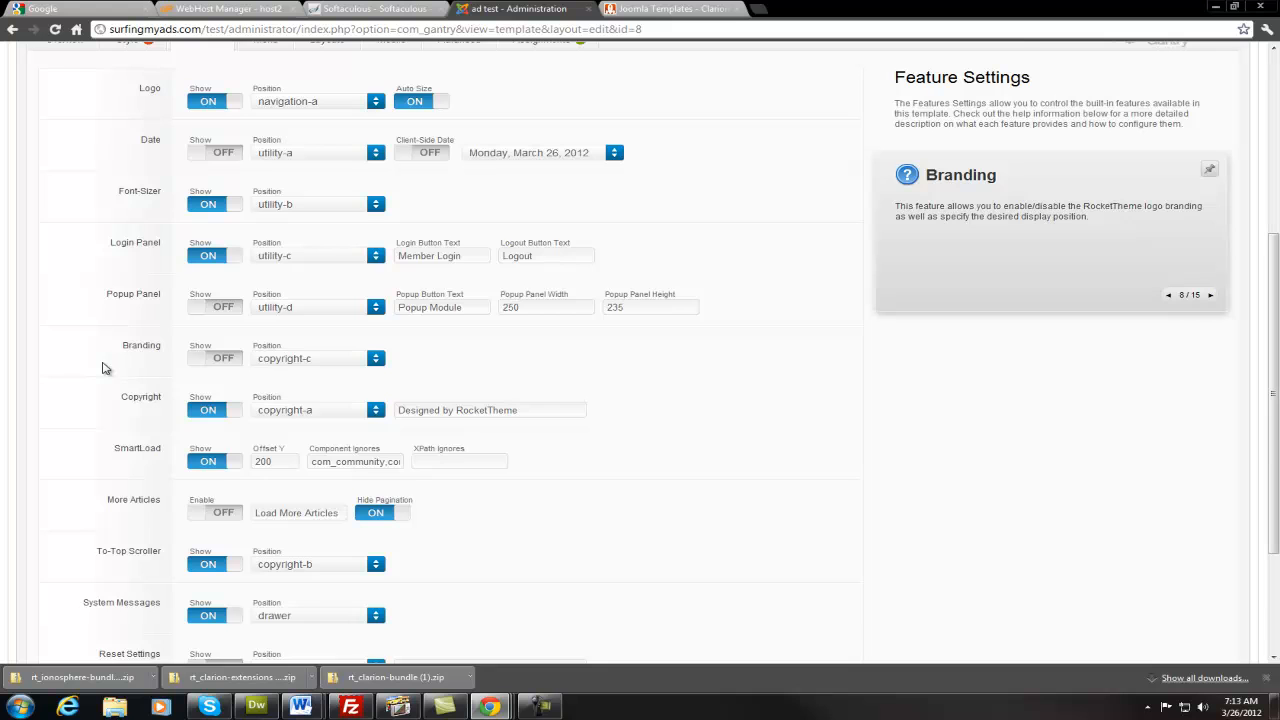
- Change the Copyright text to 'copyright, Test All Rights Reserved.' and save the template settings
scroll(102, 368, down, 3)
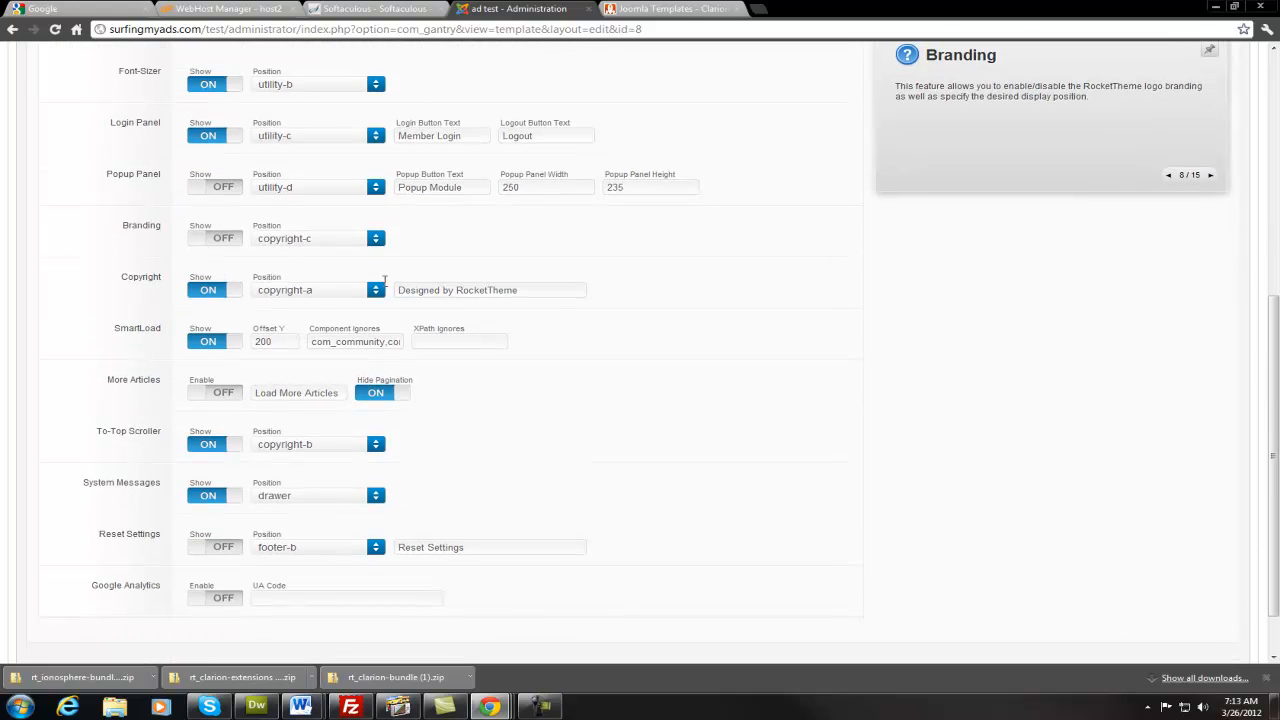
drag(532, 291, 396, 282)
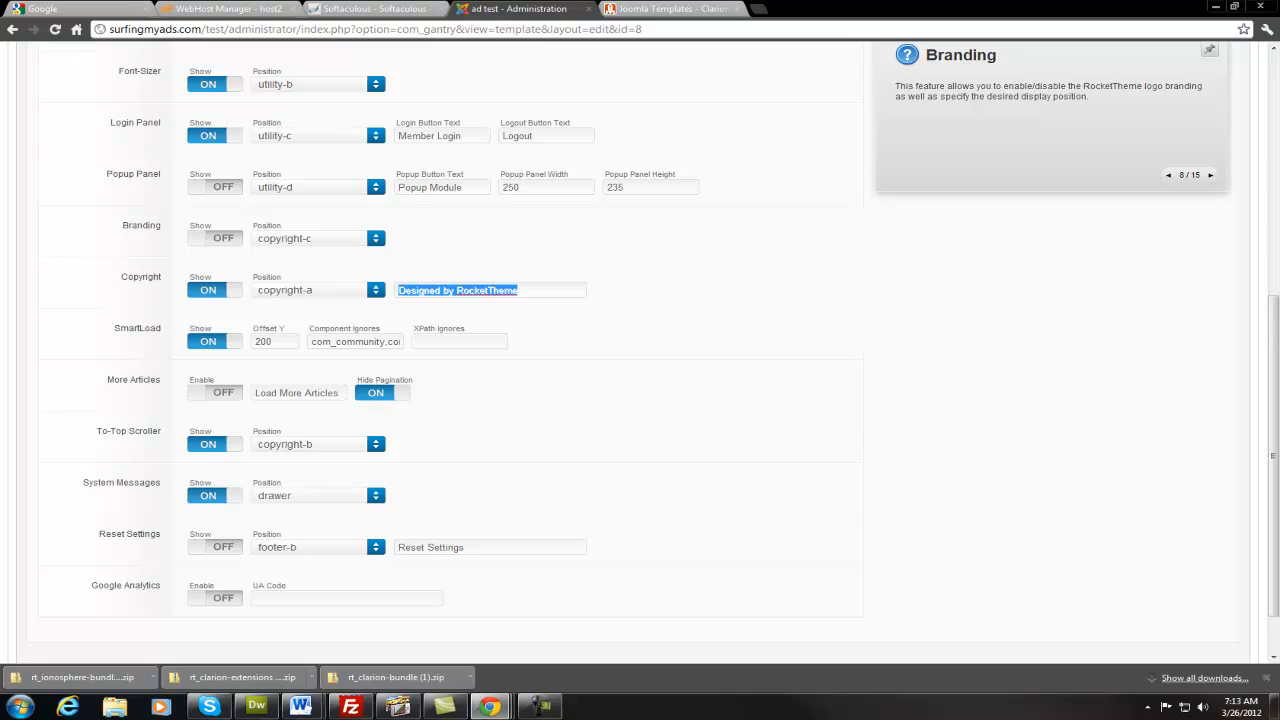
text(co)
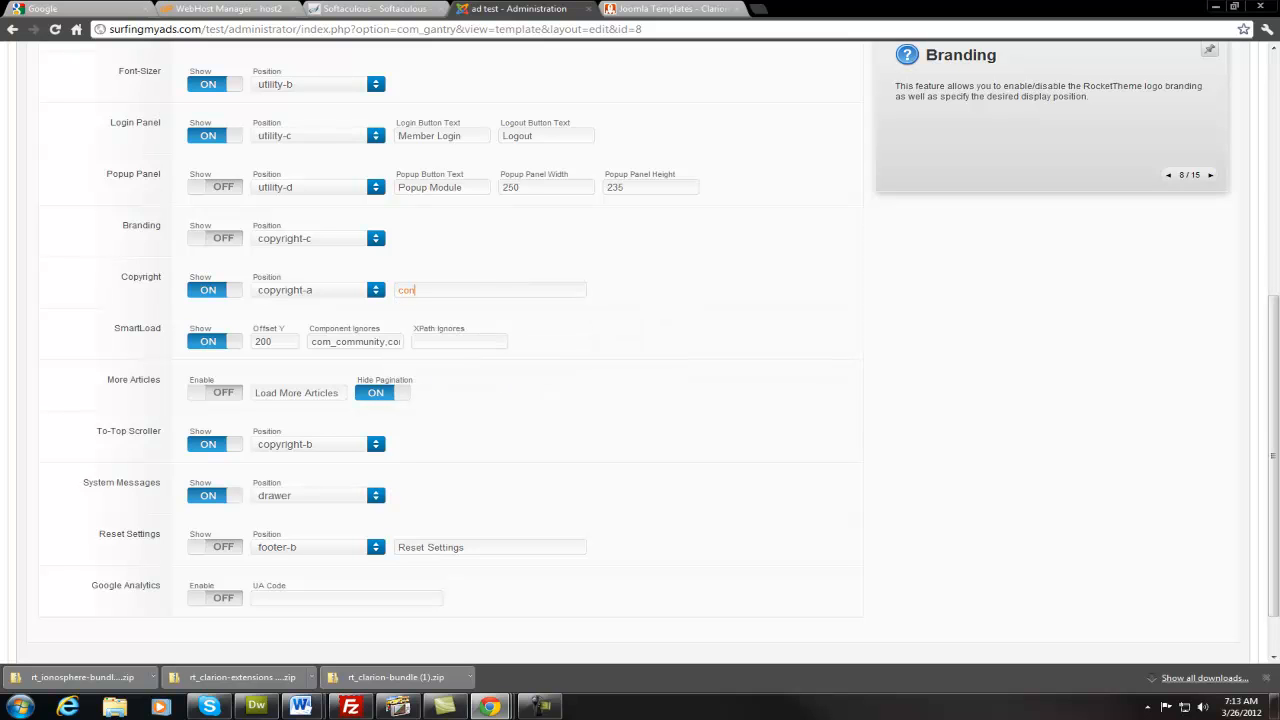
text(pyright)
text(, Test)
text( all)
text(A)
text(ll Rights Reserved.)
click(999, 464)
scroll(553, 291, up, 5)
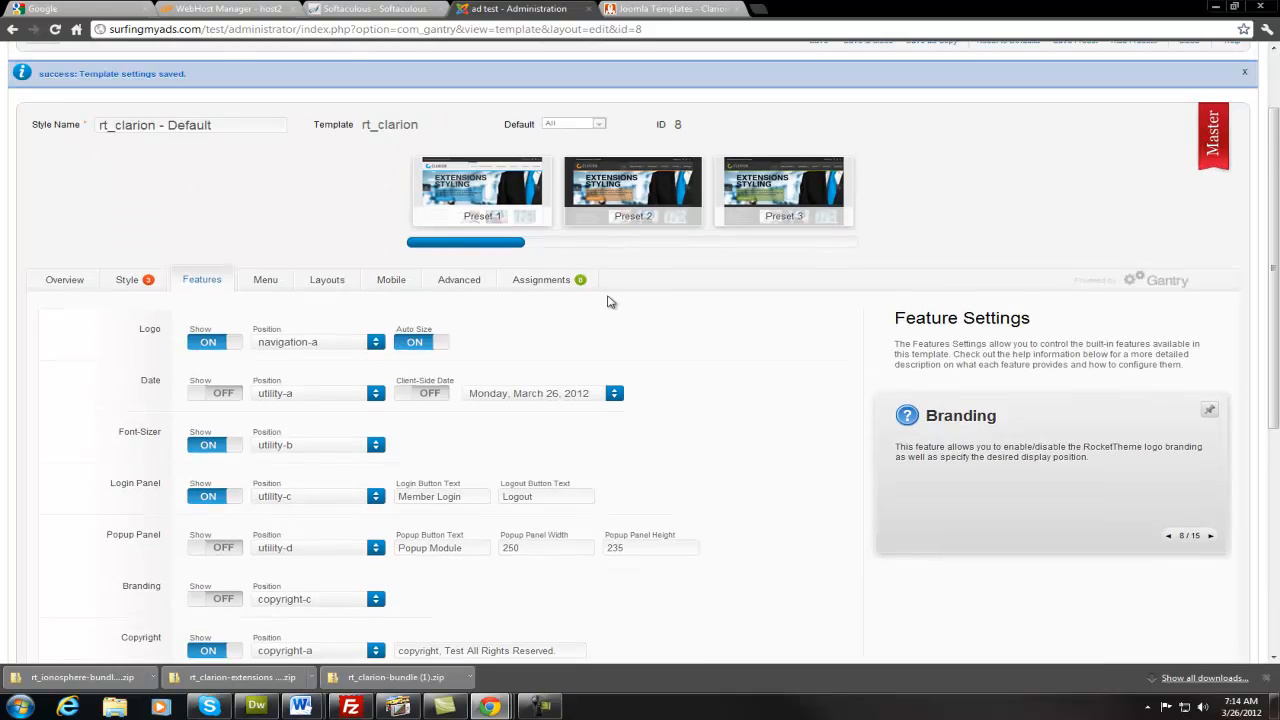
click(820, 128)
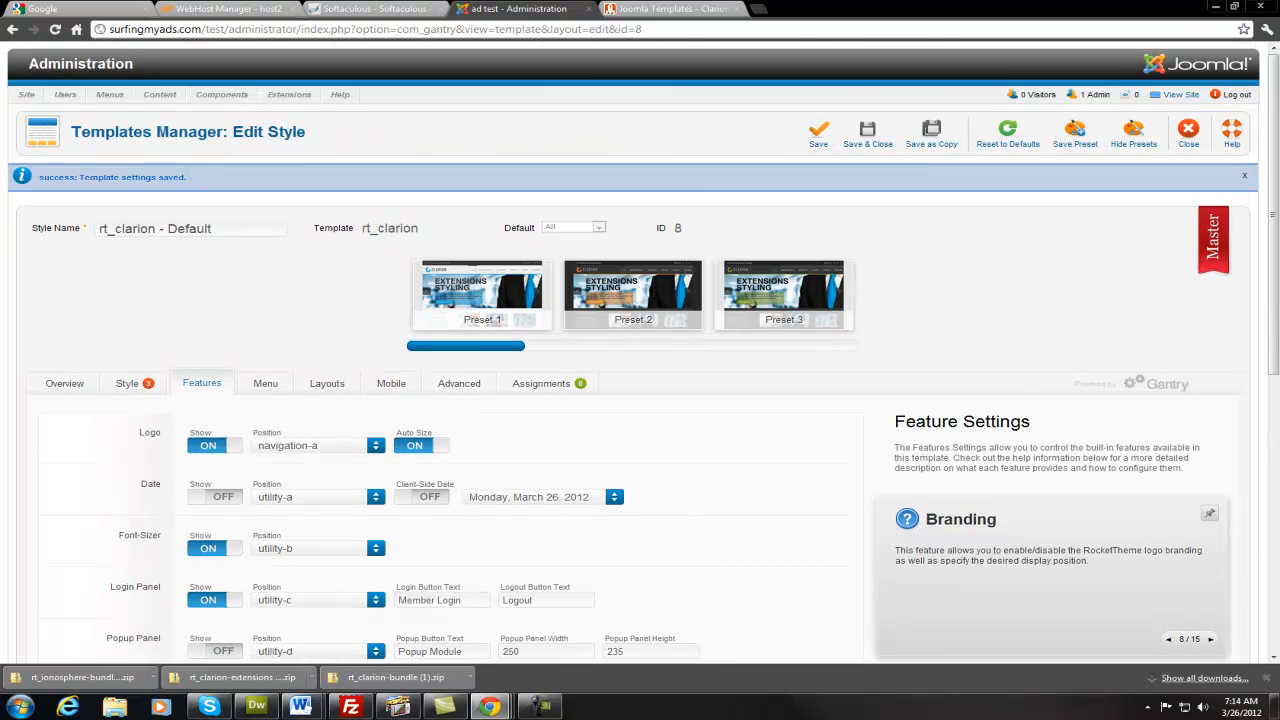
drag(1279, 42, 517, 20)
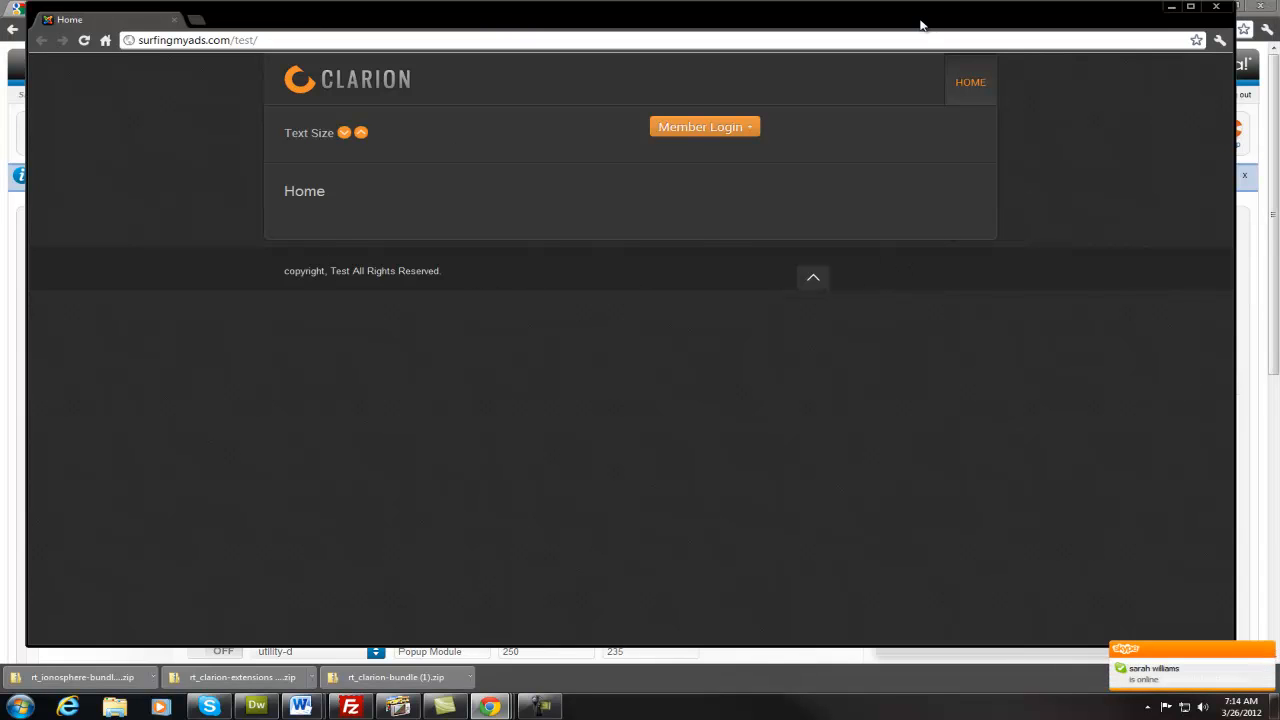
drag(918, 24, 1279, 24)
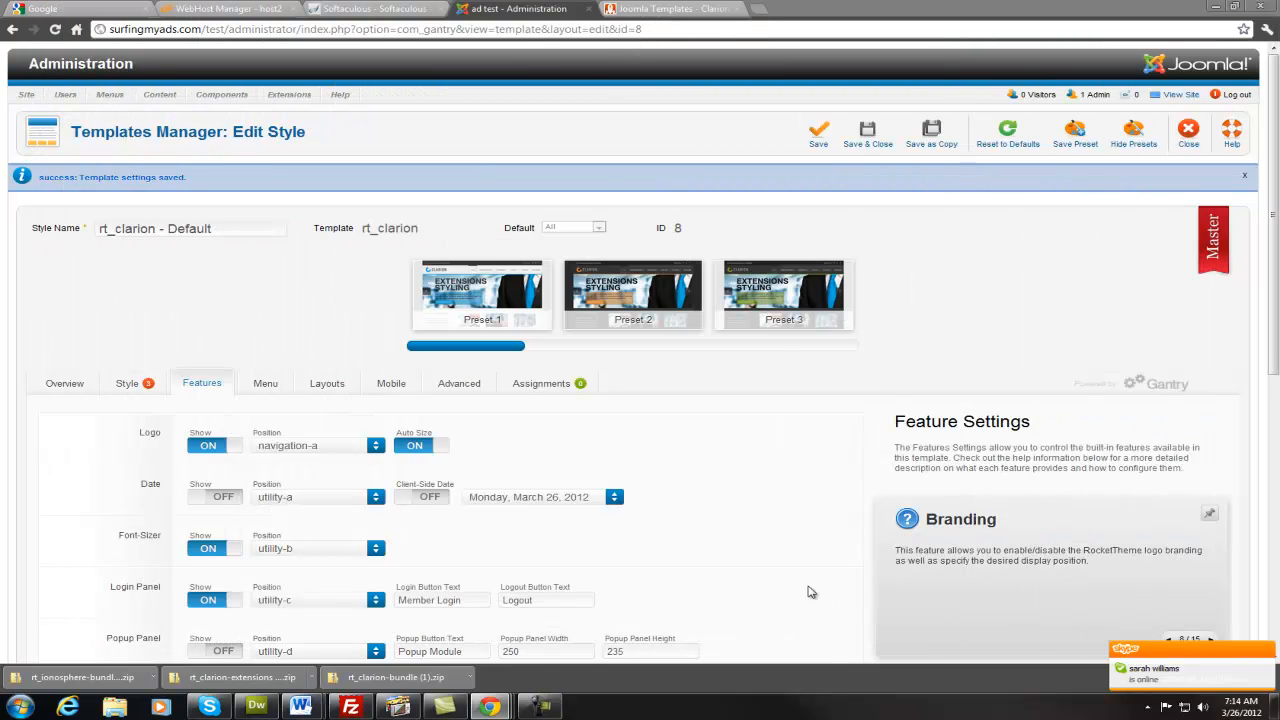
scroll(808, 591, down, 5)
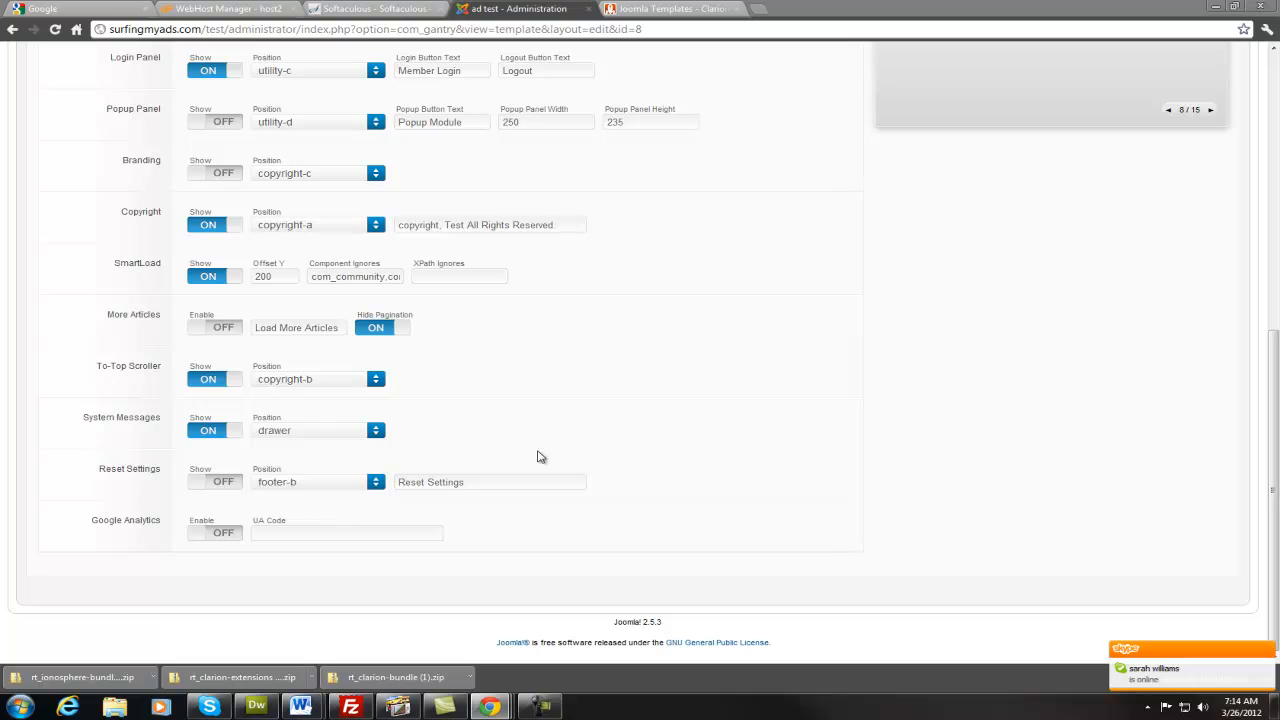
scroll(74, 363, up, 2)
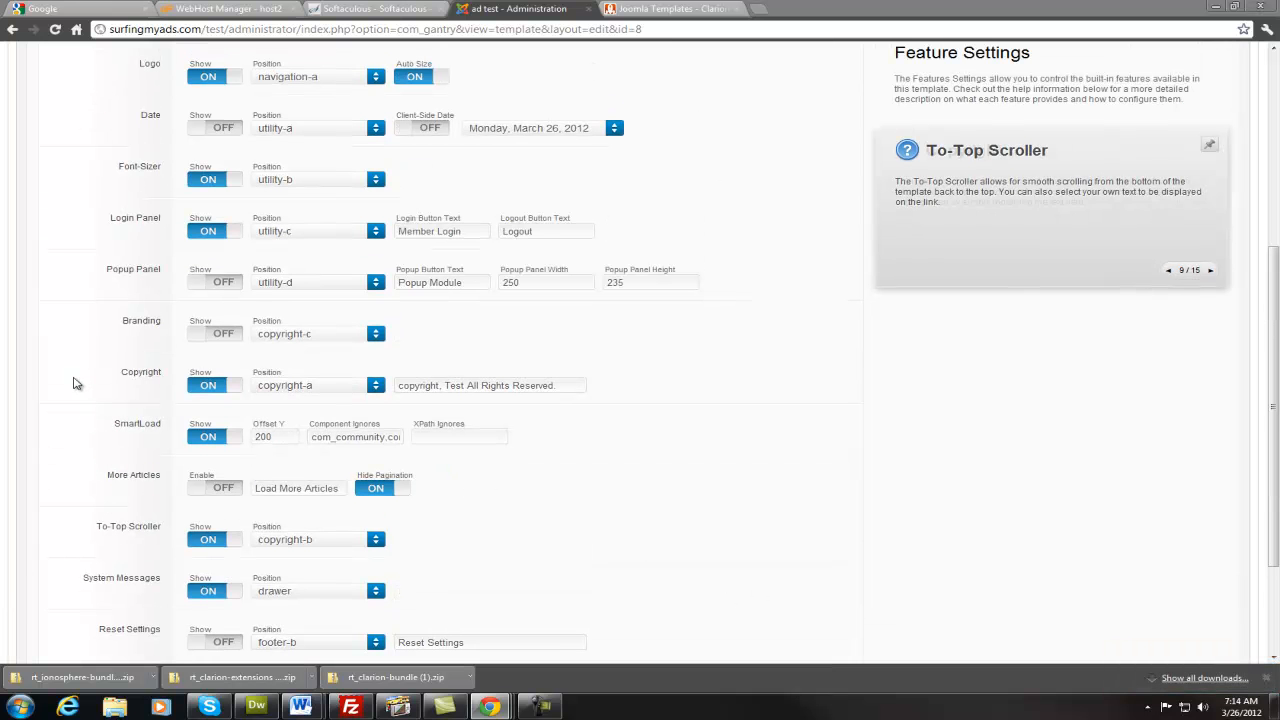
mouse_move(73, 385)
scroll(75, 383, up, 3)
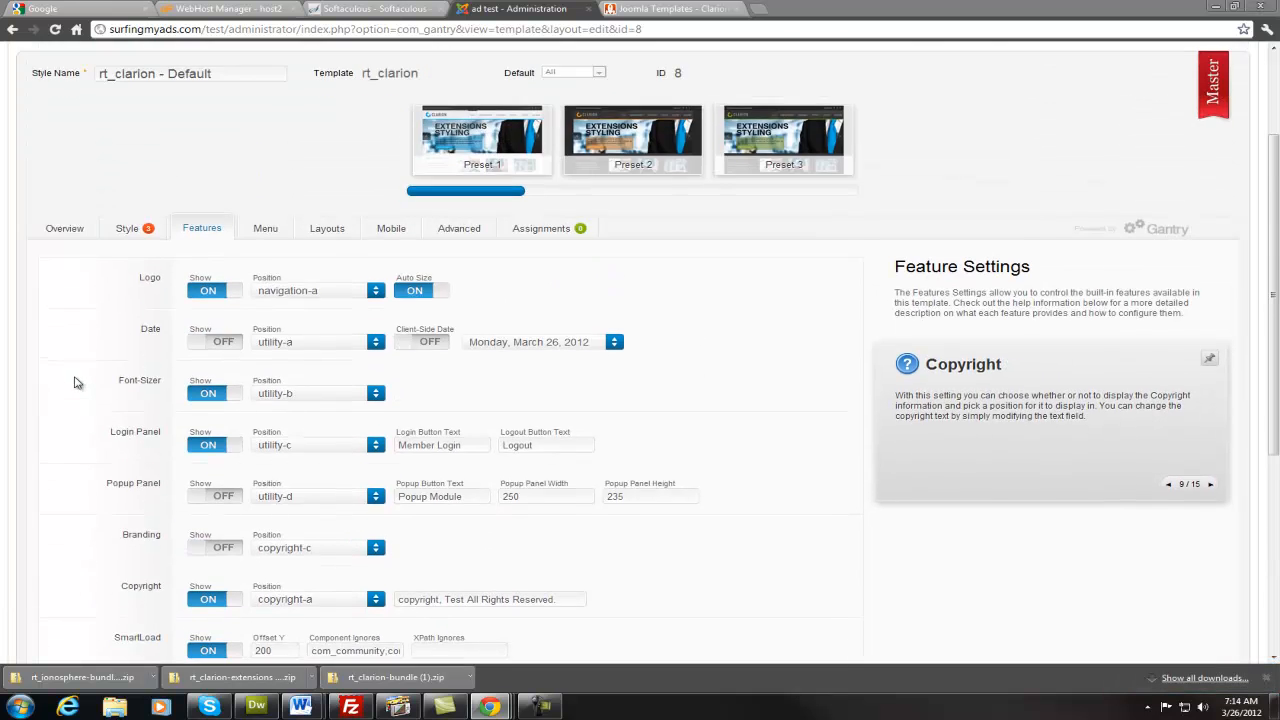
- Look over the Menu tab, then scroll through the Layouts tab's position rows
click(265, 247)
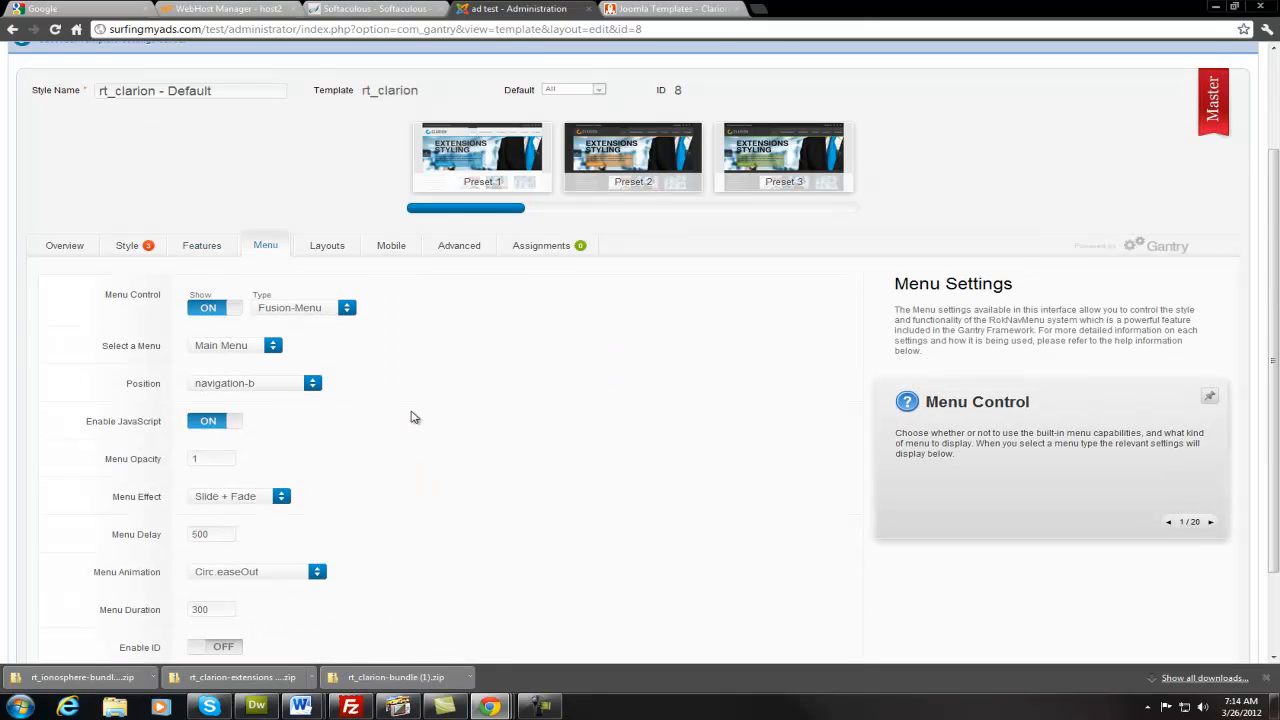
scroll(414, 417, down, 1)
scroll(414, 417, up, 3)
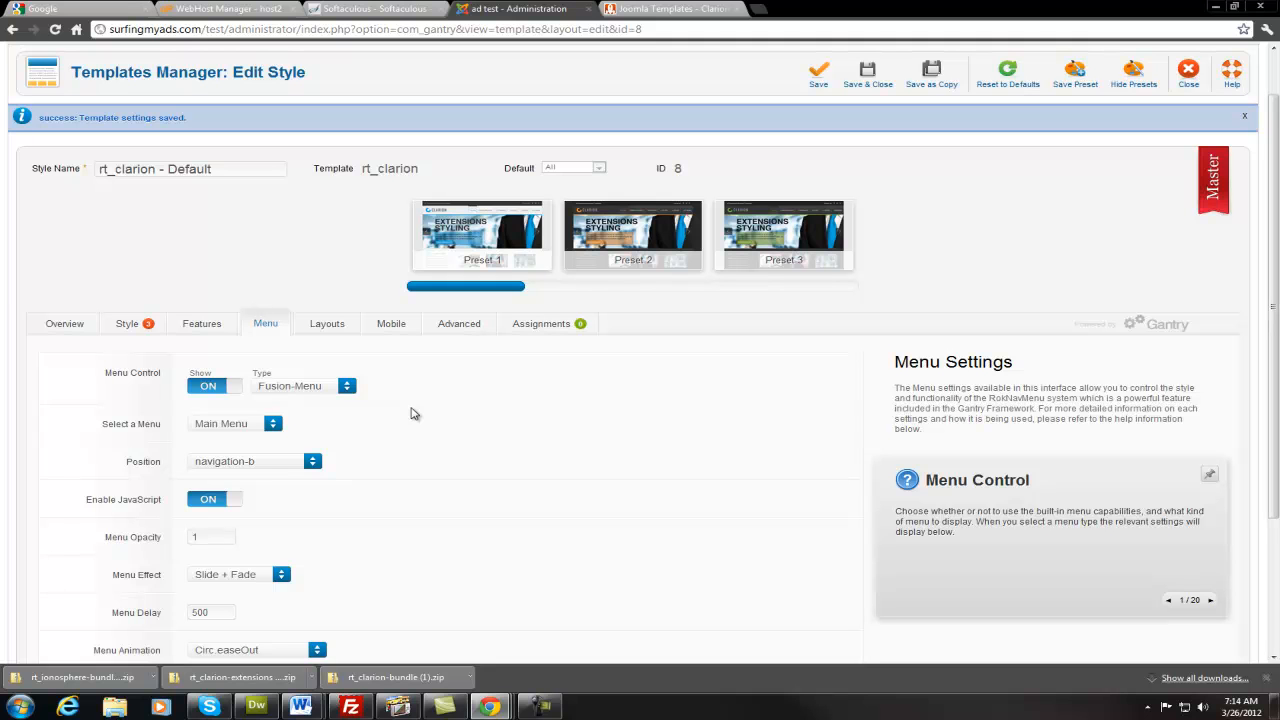
click(328, 323)
scroll(612, 475, down, 3)
scroll(614, 475, down, 5)
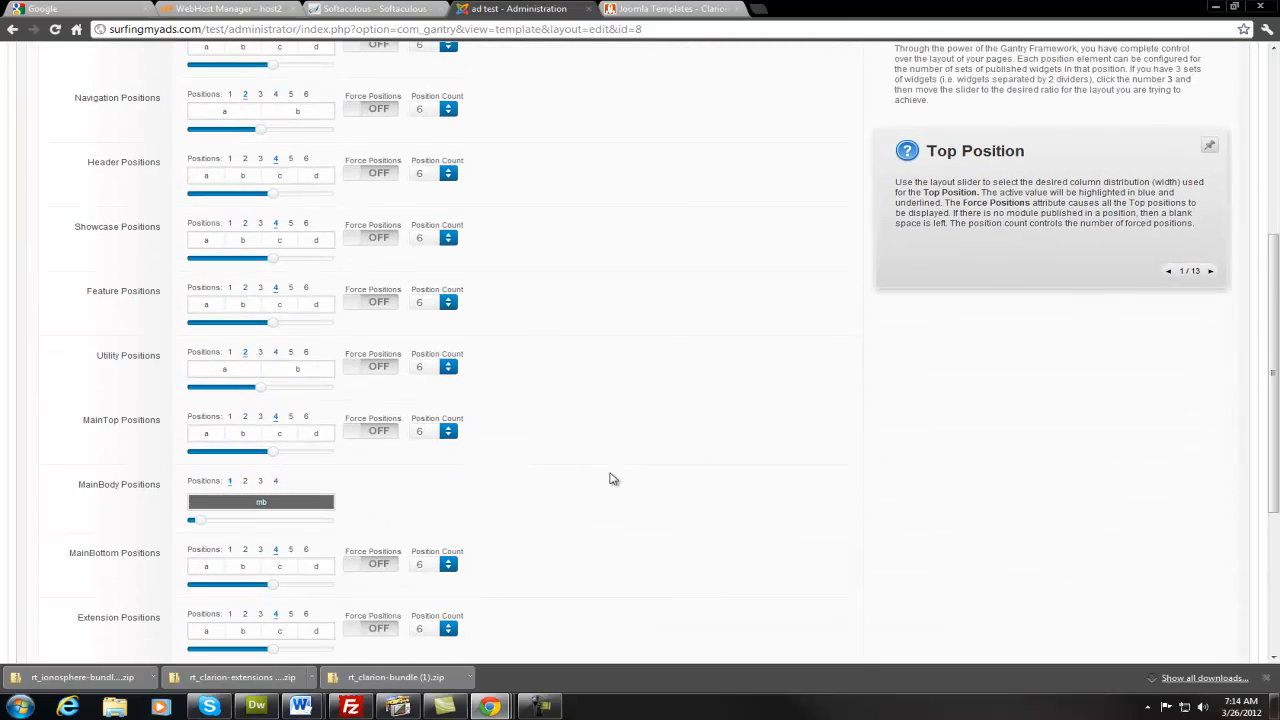
scroll(612, 479, up, 6)
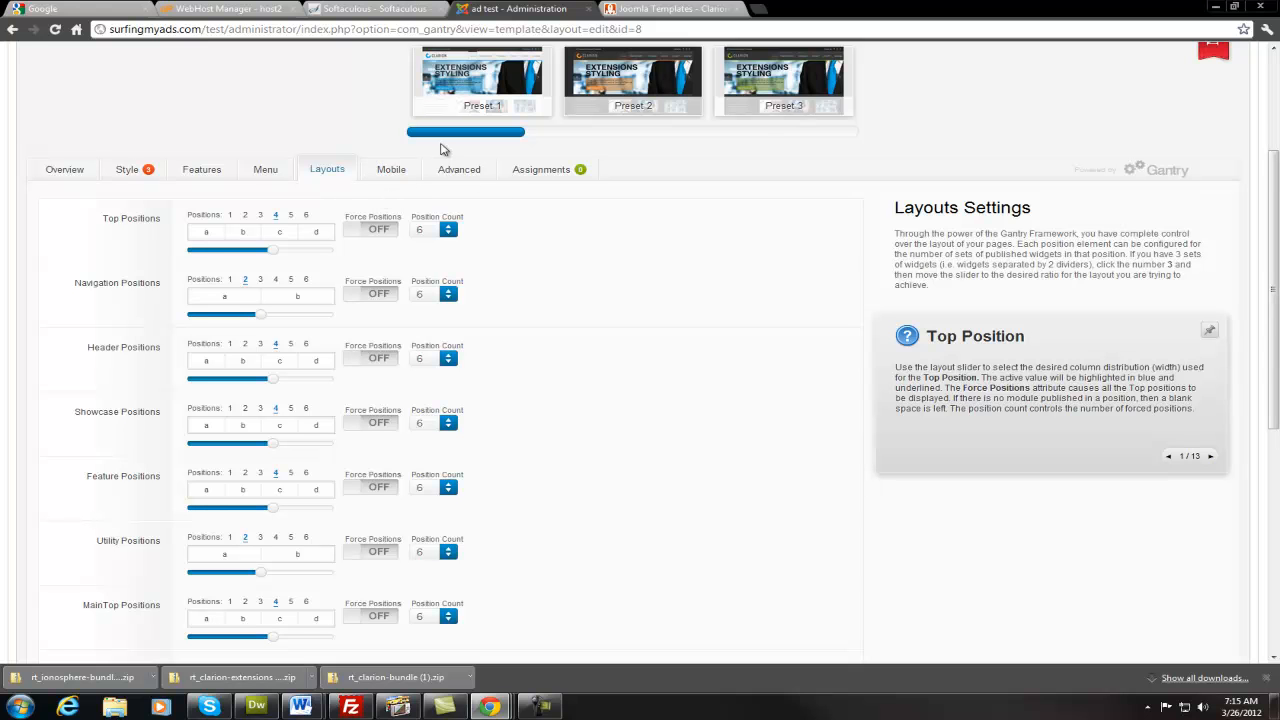
- Scroll through the rt_clarion Mobile settings, then go to the Advanced settings
click(388, 170)
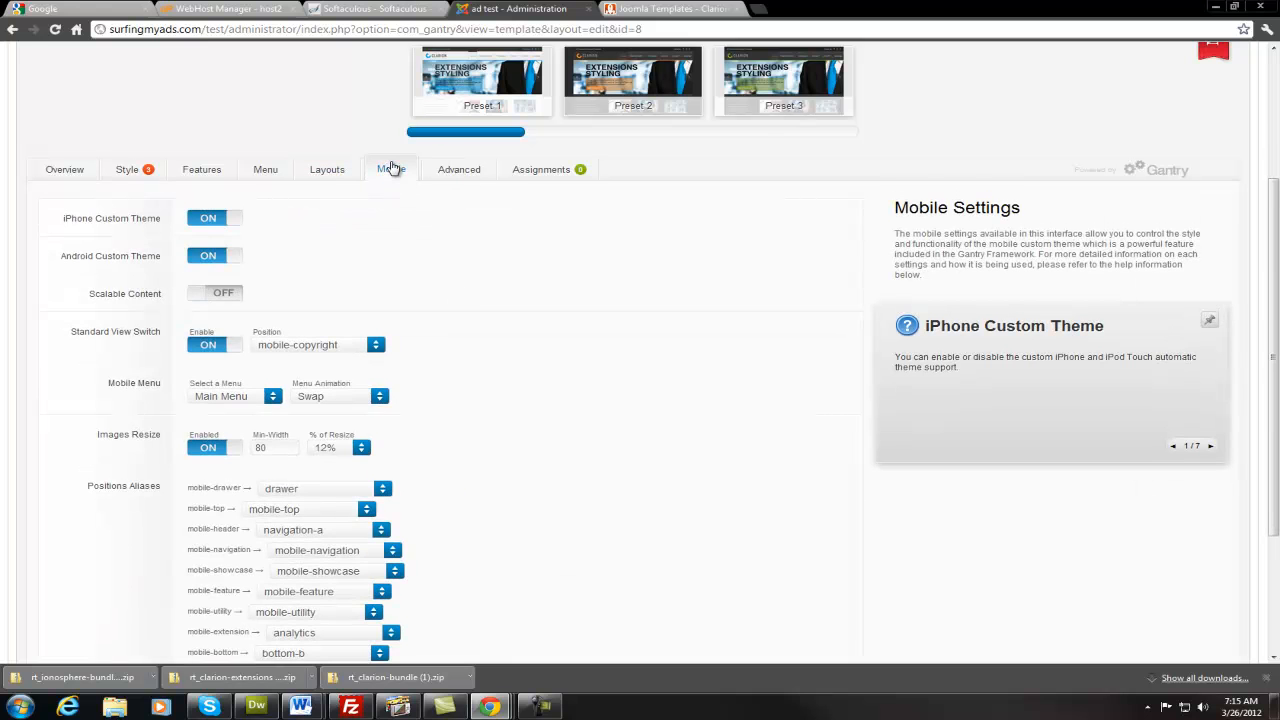
scroll(475, 298, down, 3)
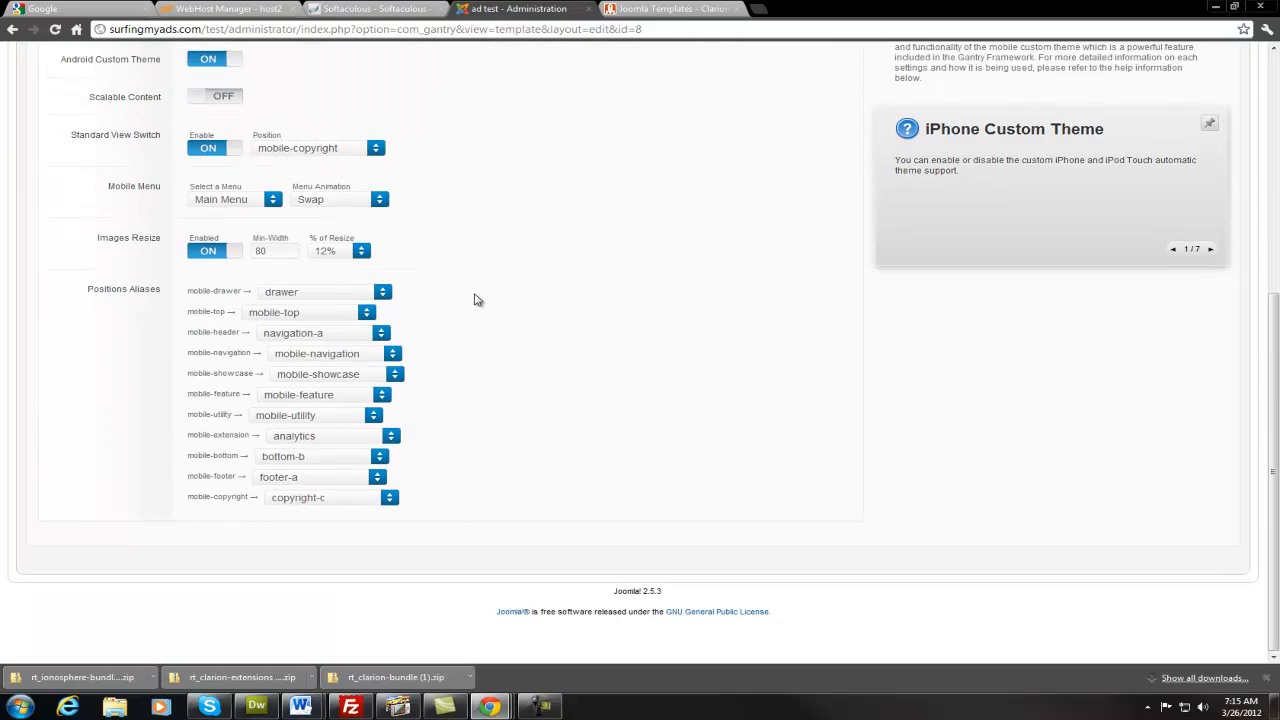
scroll(476, 300, up, 2)
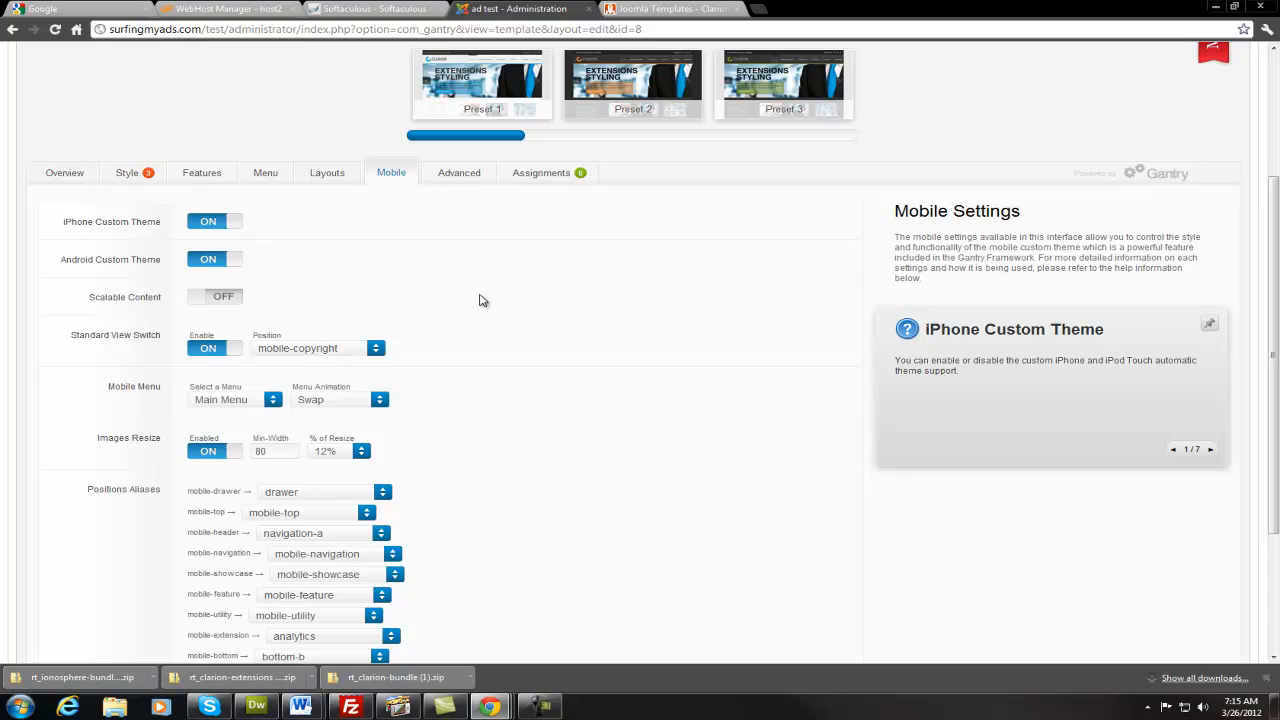
mouse_move(133, 263)
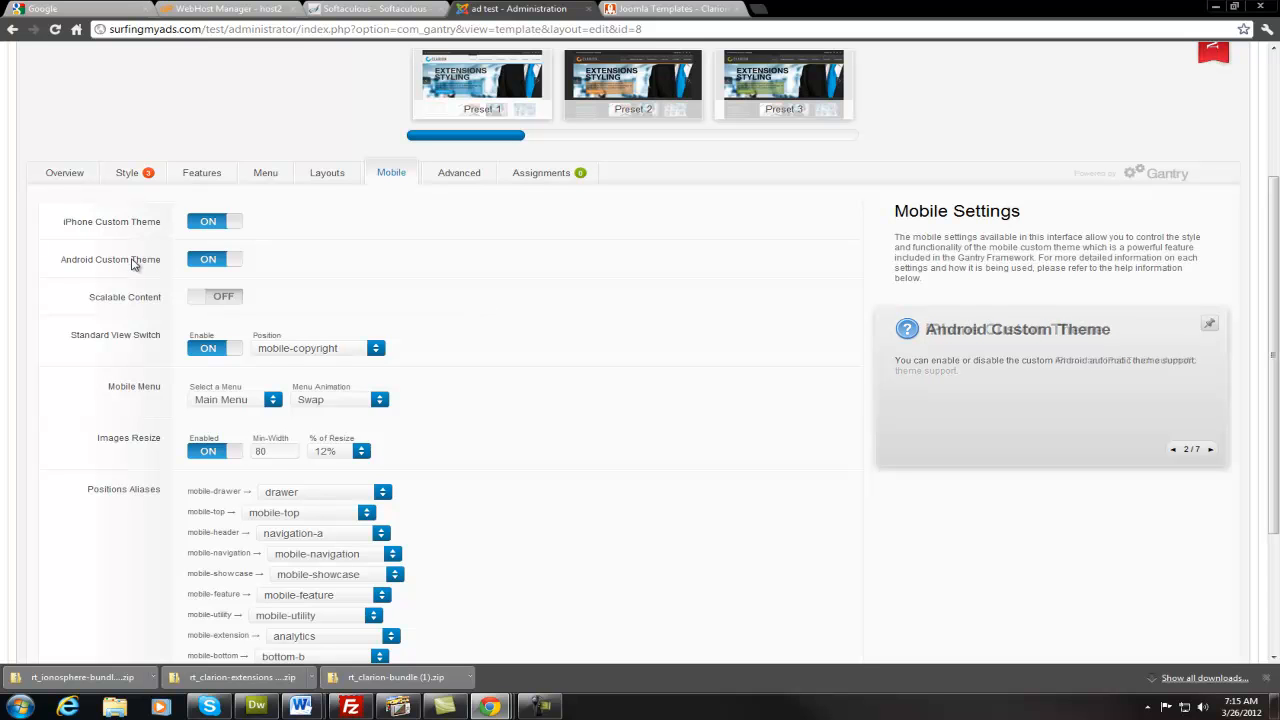
scroll(444, 278, down, 2)
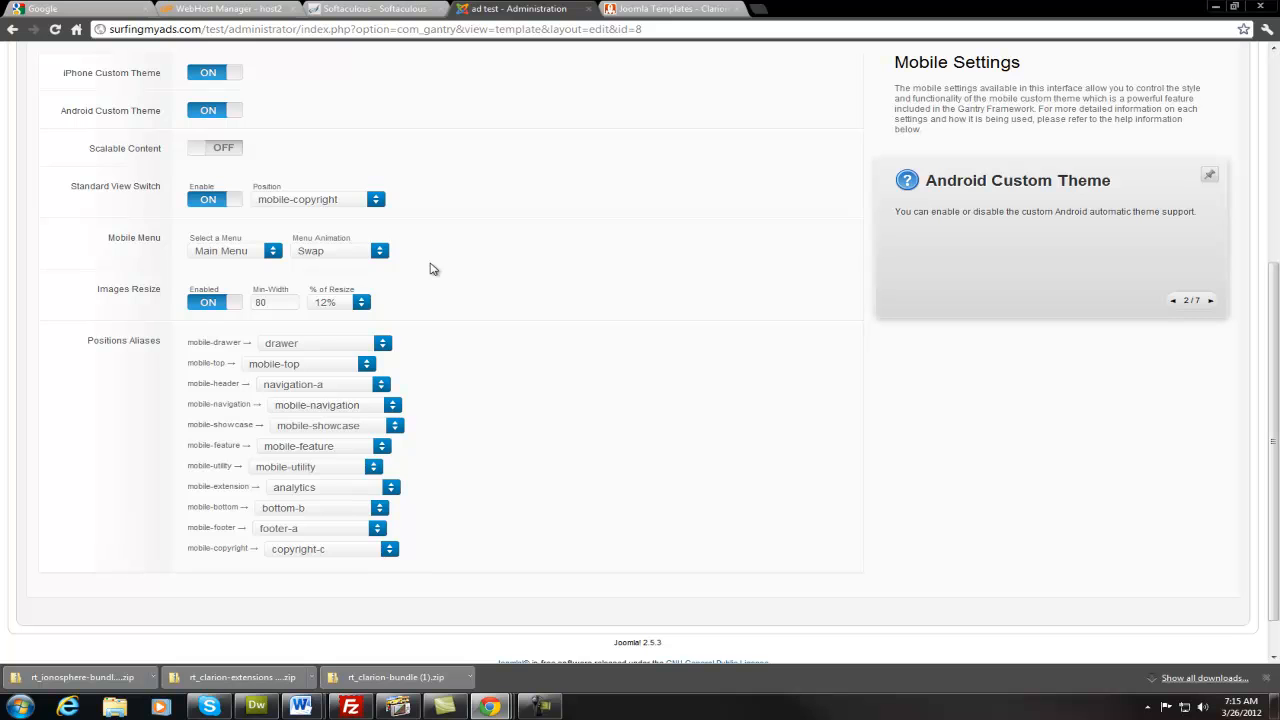
scroll(432, 268, up, 4)
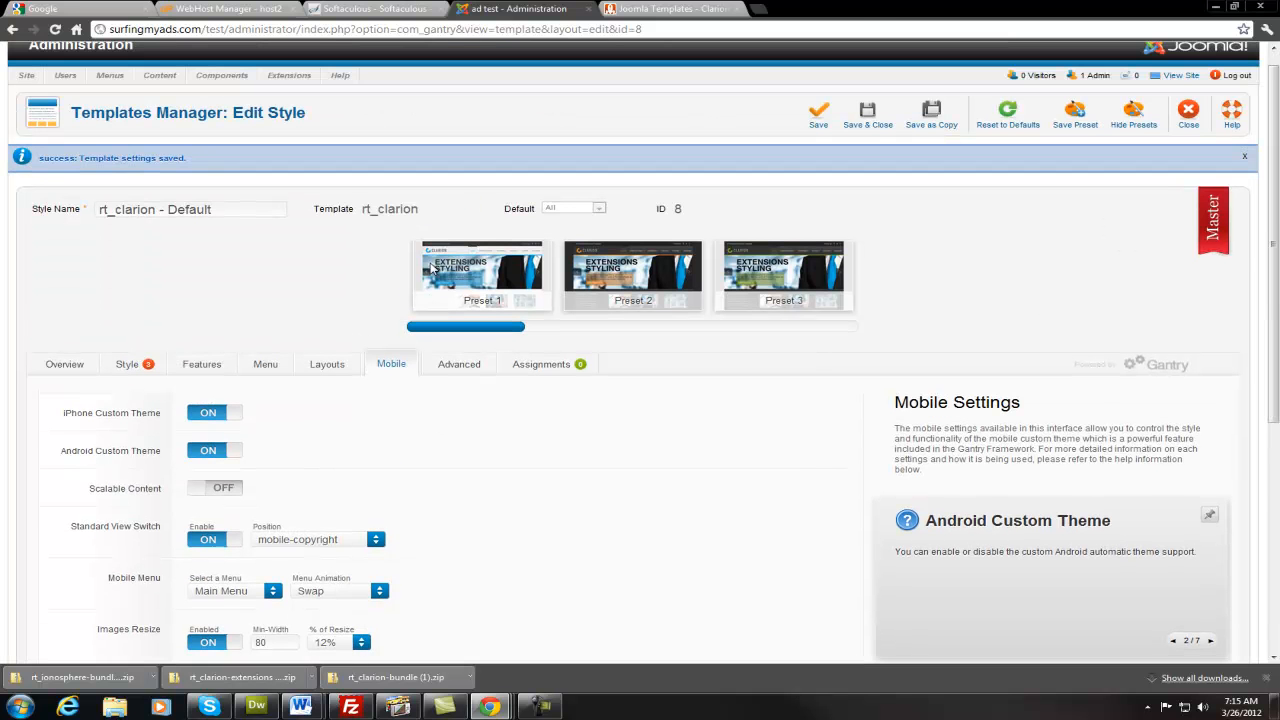
click(470, 373)
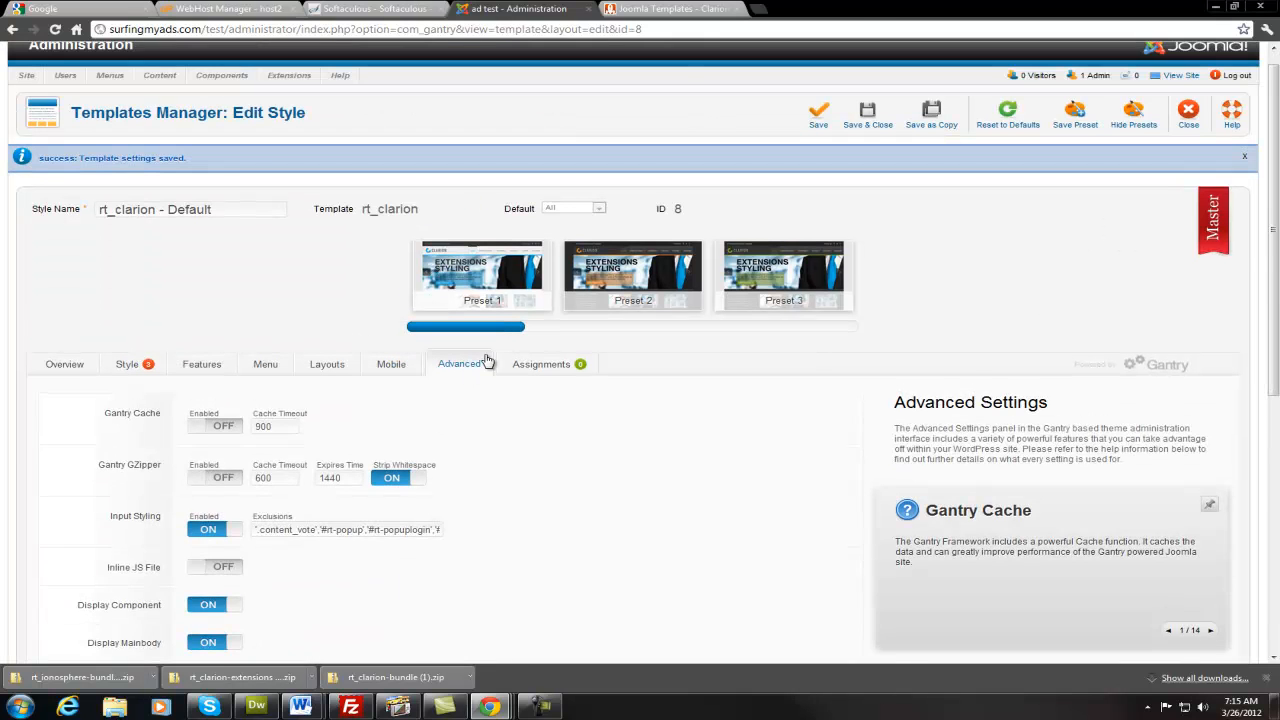
- Scroll through the Advanced settings (Gantry Cache, GZipper, Input Styling), then view Assignments
scroll(489, 360, down, 5)
scroll(489, 360, down, 1)
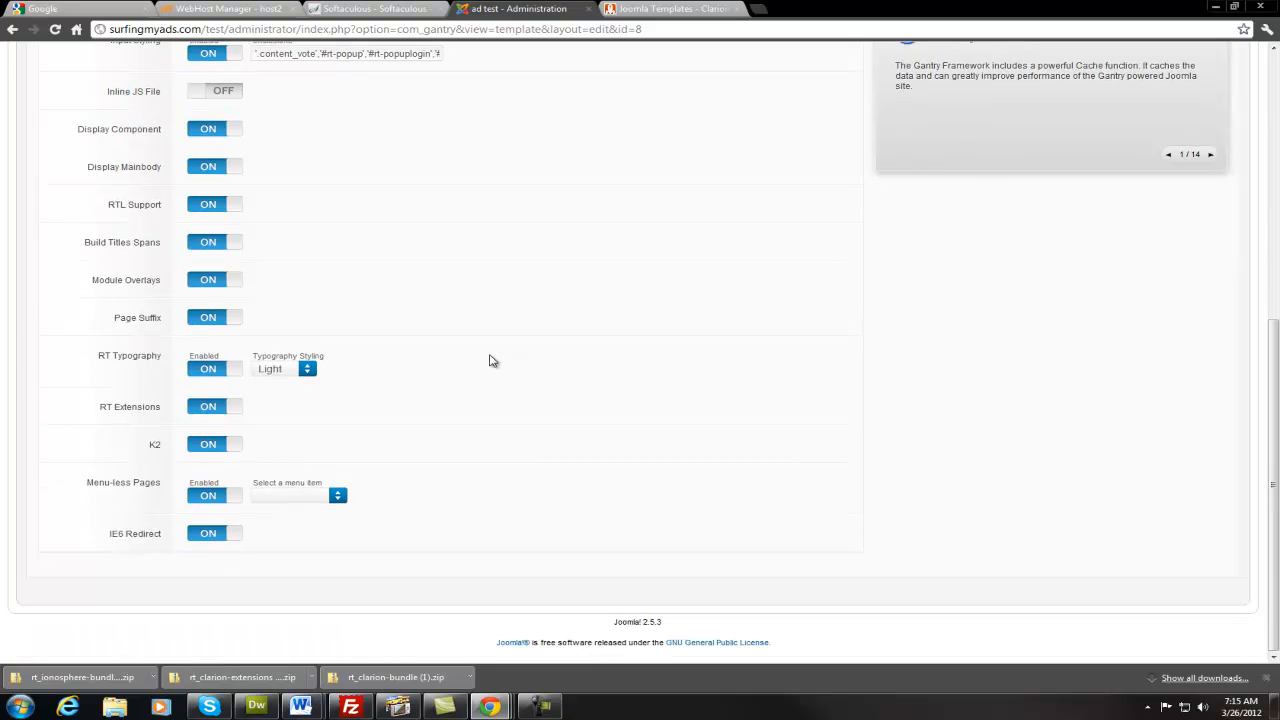
scroll(489, 361, up, 3)
scroll(489, 361, down, 1)
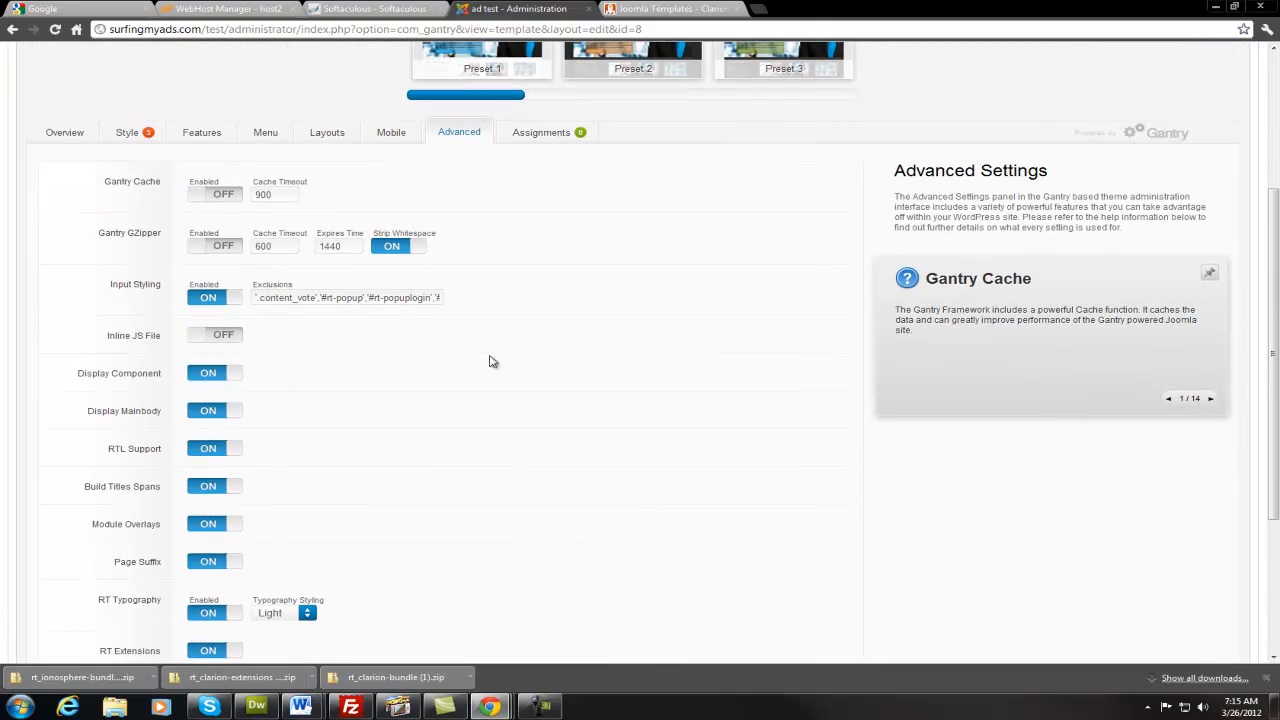
scroll(489, 361, up, 1)
click(551, 174)
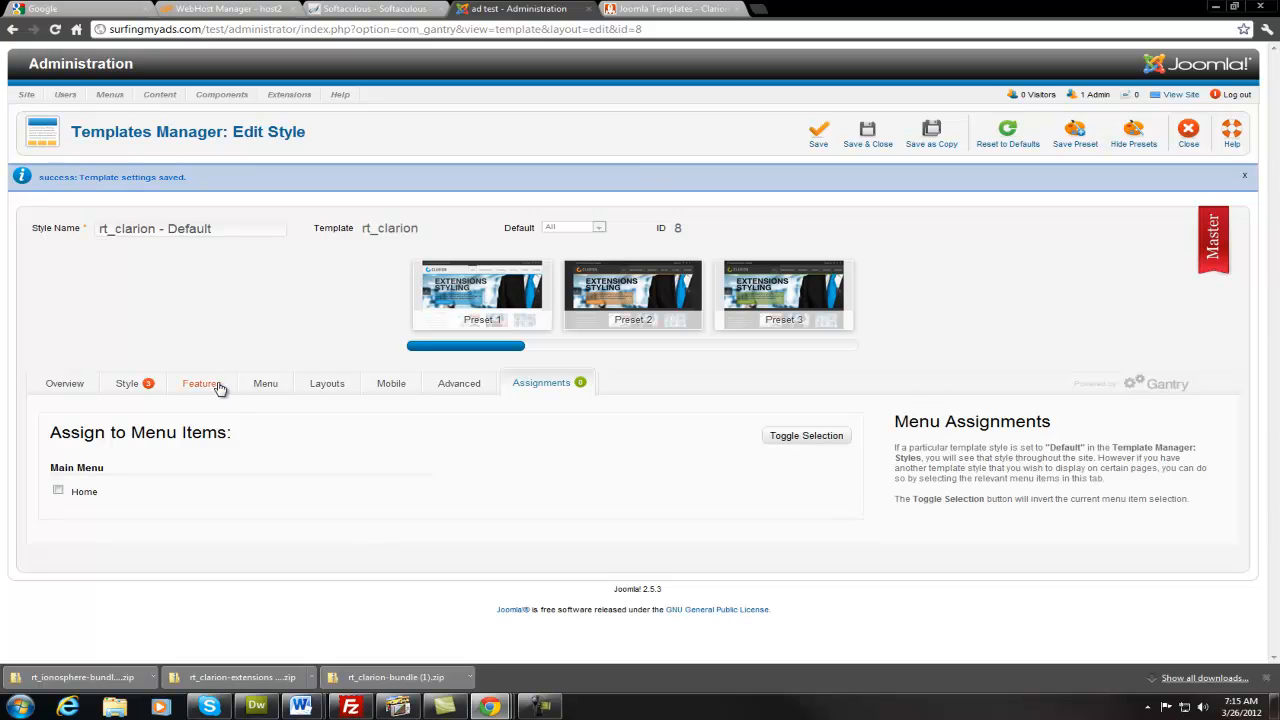
- Return to the Style tab showing the Dark body and Diamond Dark background
click(129, 384)
scroll(305, 347, down, 2)
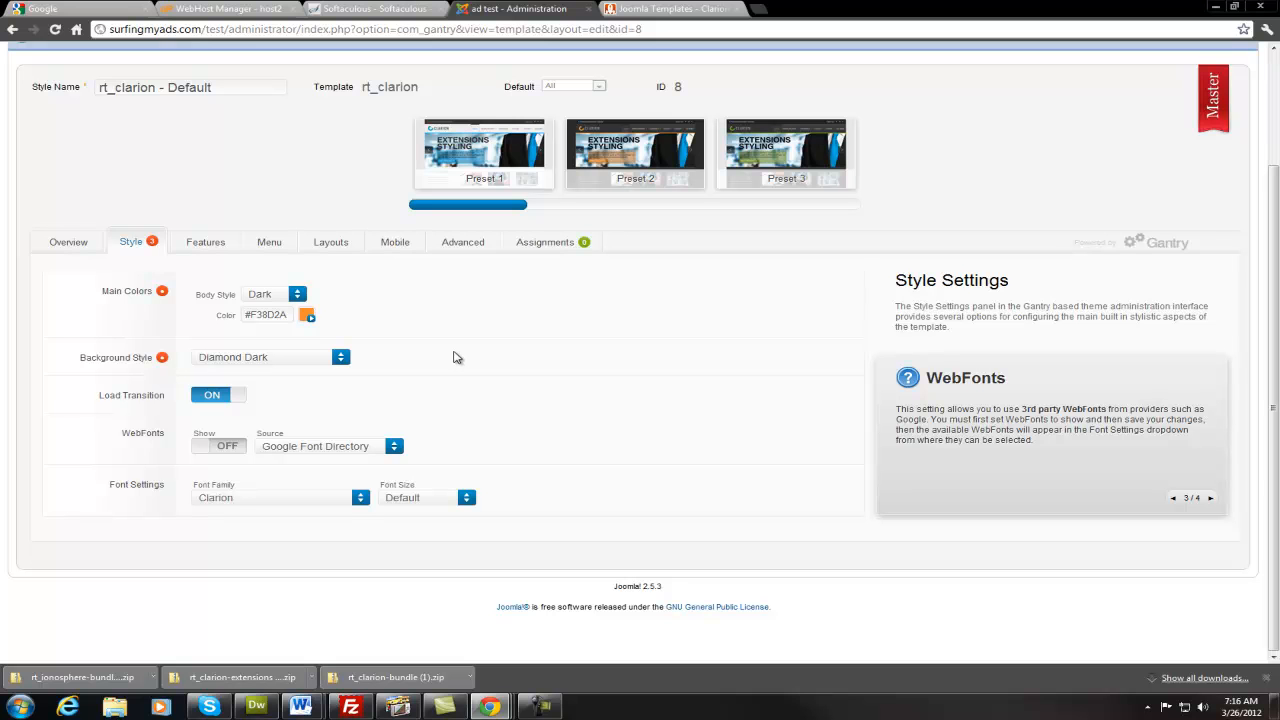
scroll(456, 345, up, 2)
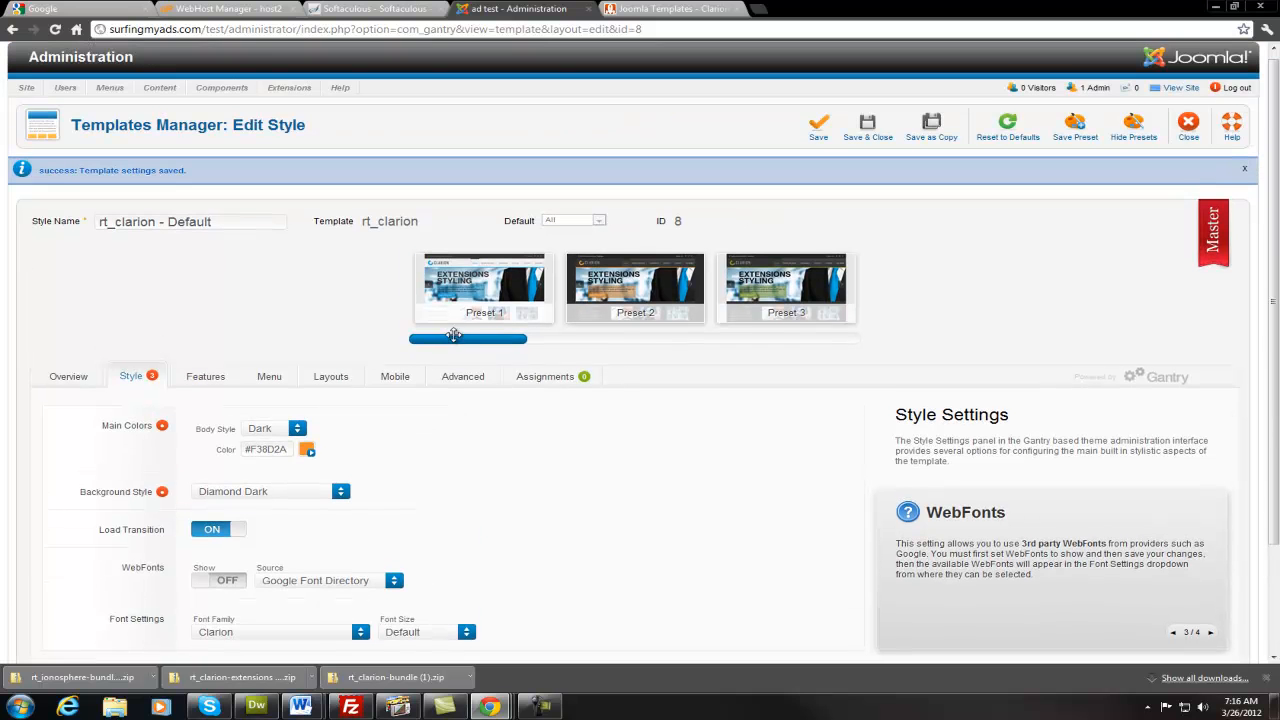
- Close the rt_clarion style editor and briefly check the web host and RocketTheme pages
click(1188, 131)
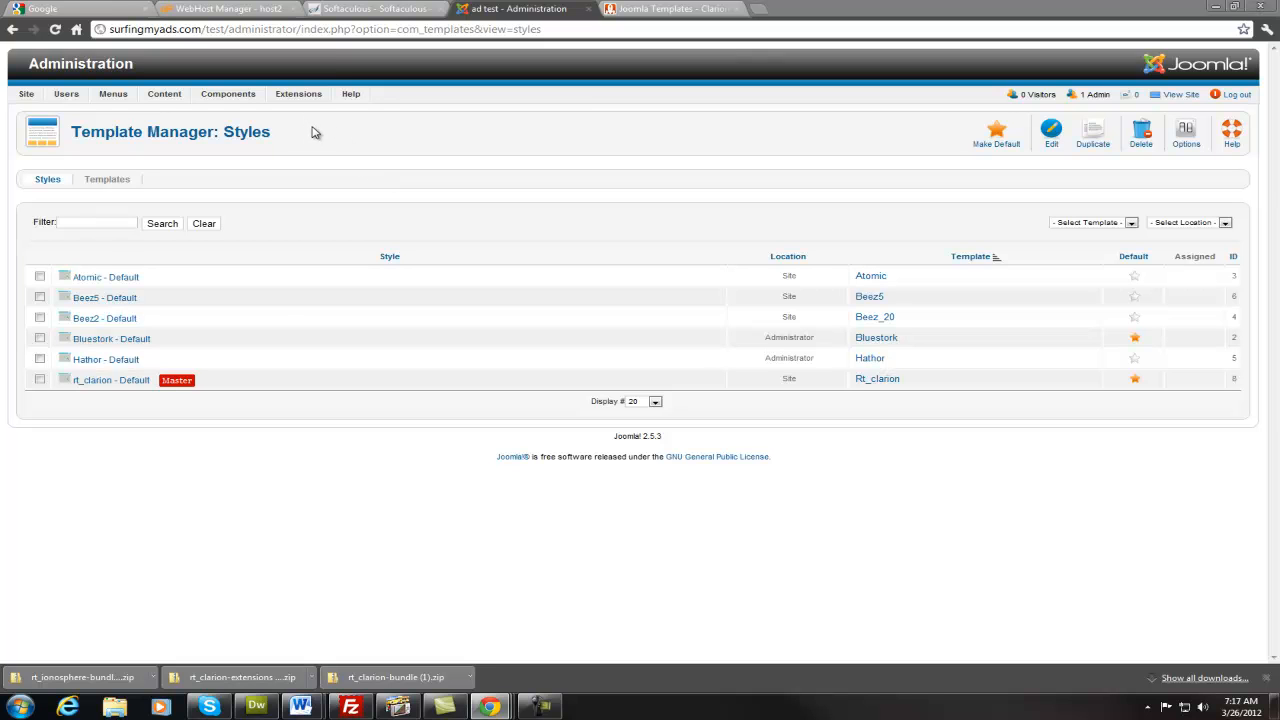
mouse_move(245, 95)
click(225, 9)
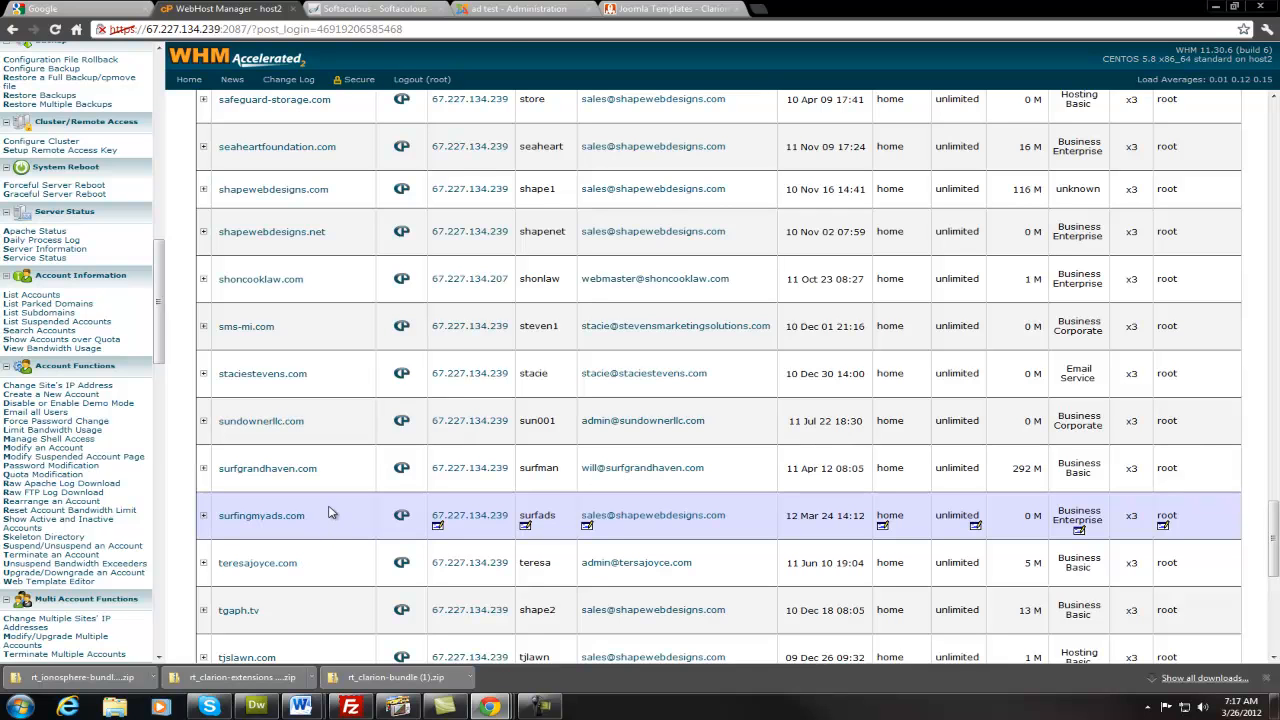
click(665, 9)
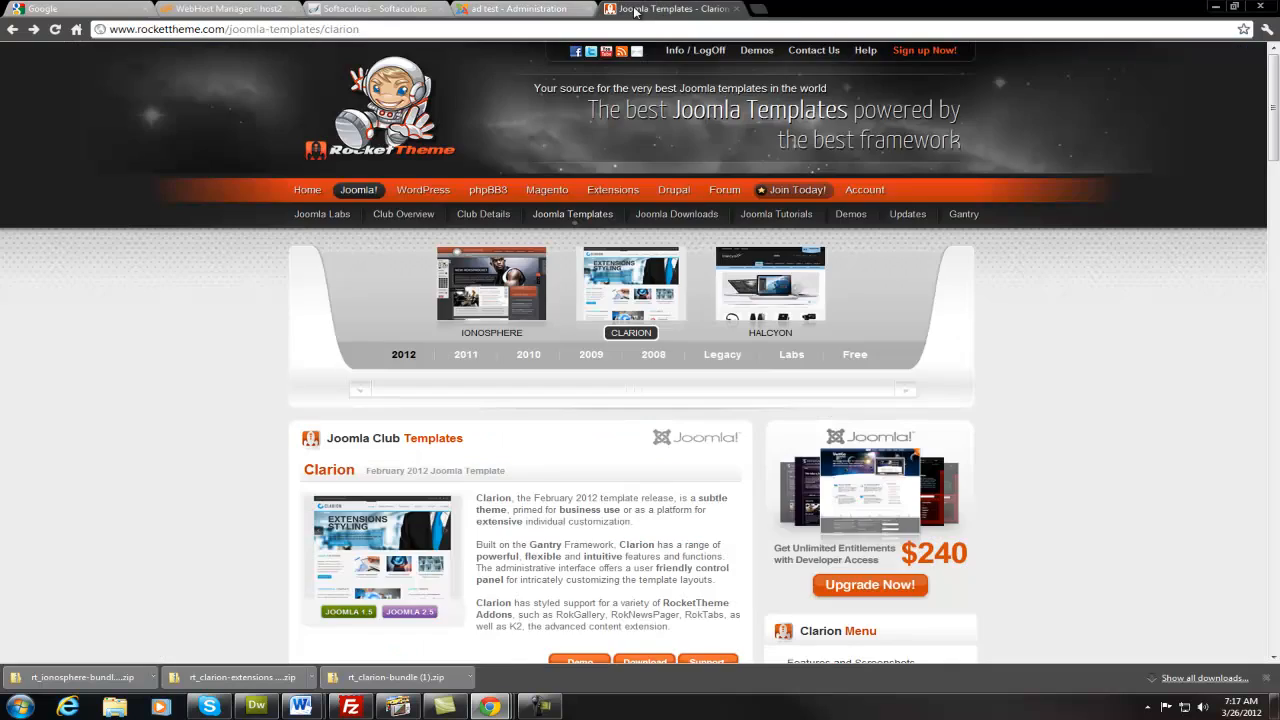
click(526, 11)
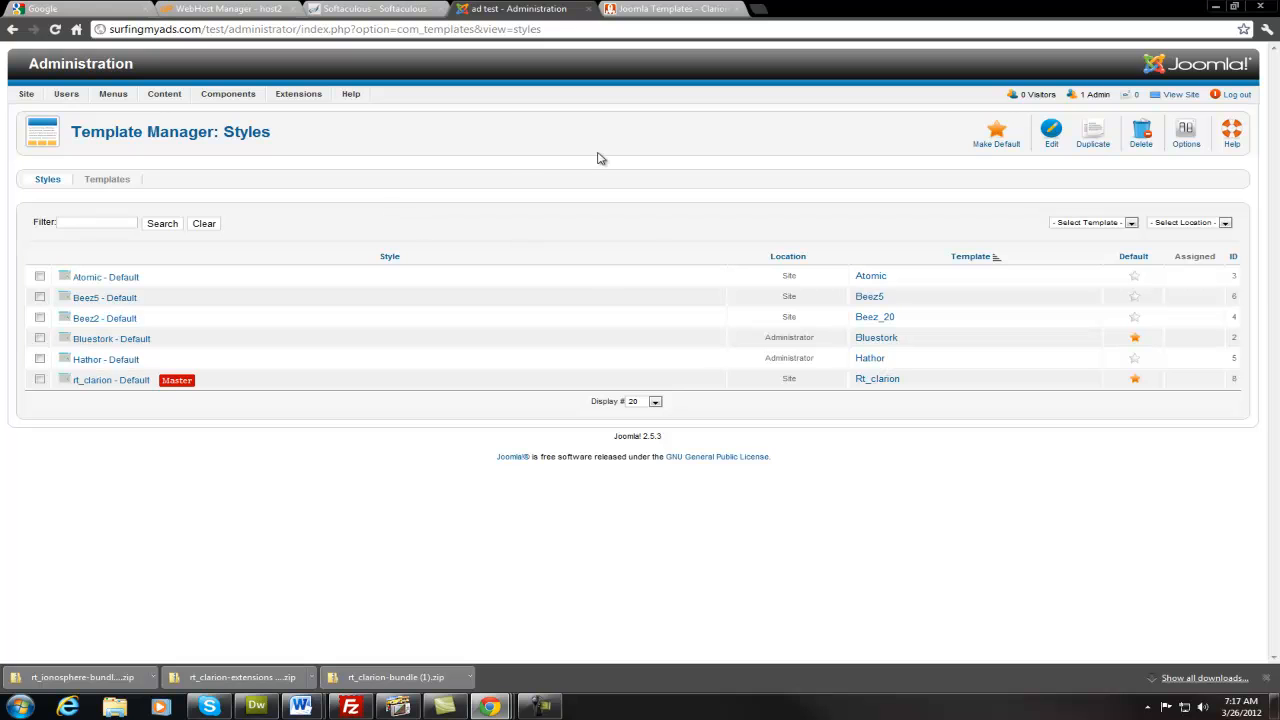
- Go to Site > Control Panel, then minimize Chrome to reveal the desktop
mouse_move(26, 94)
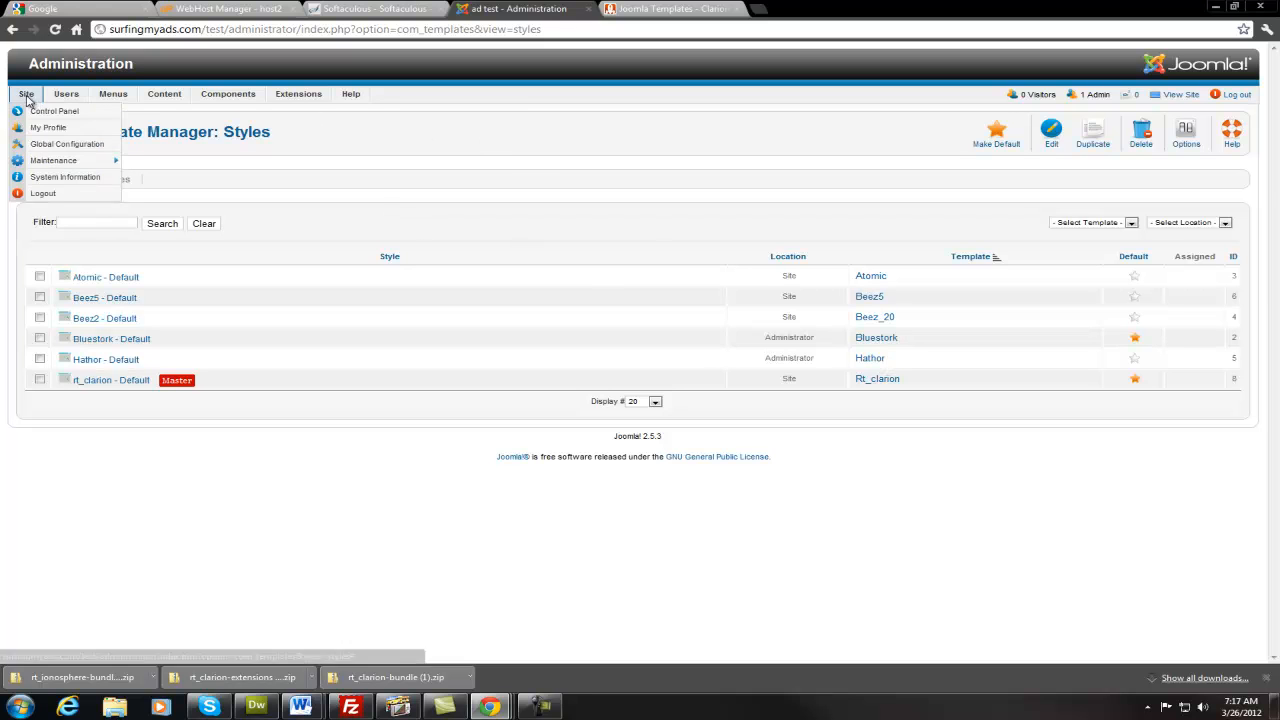
click(44, 116)
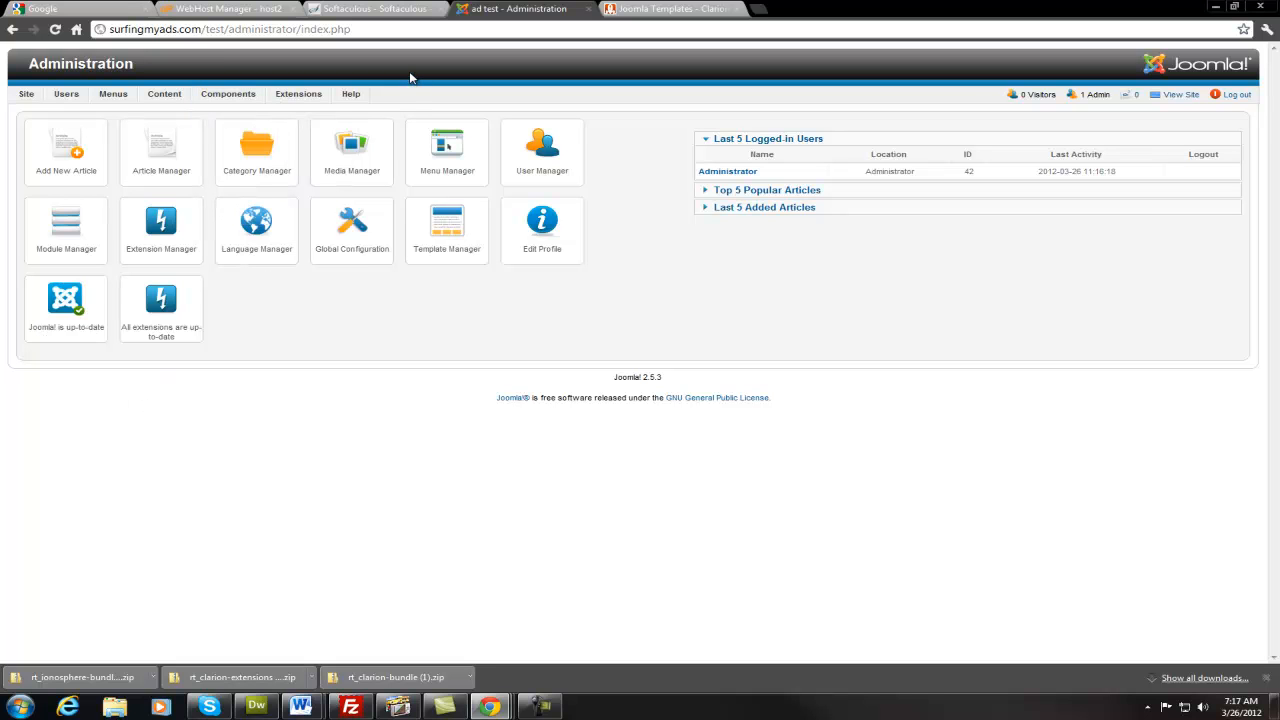
click(1216, 9)
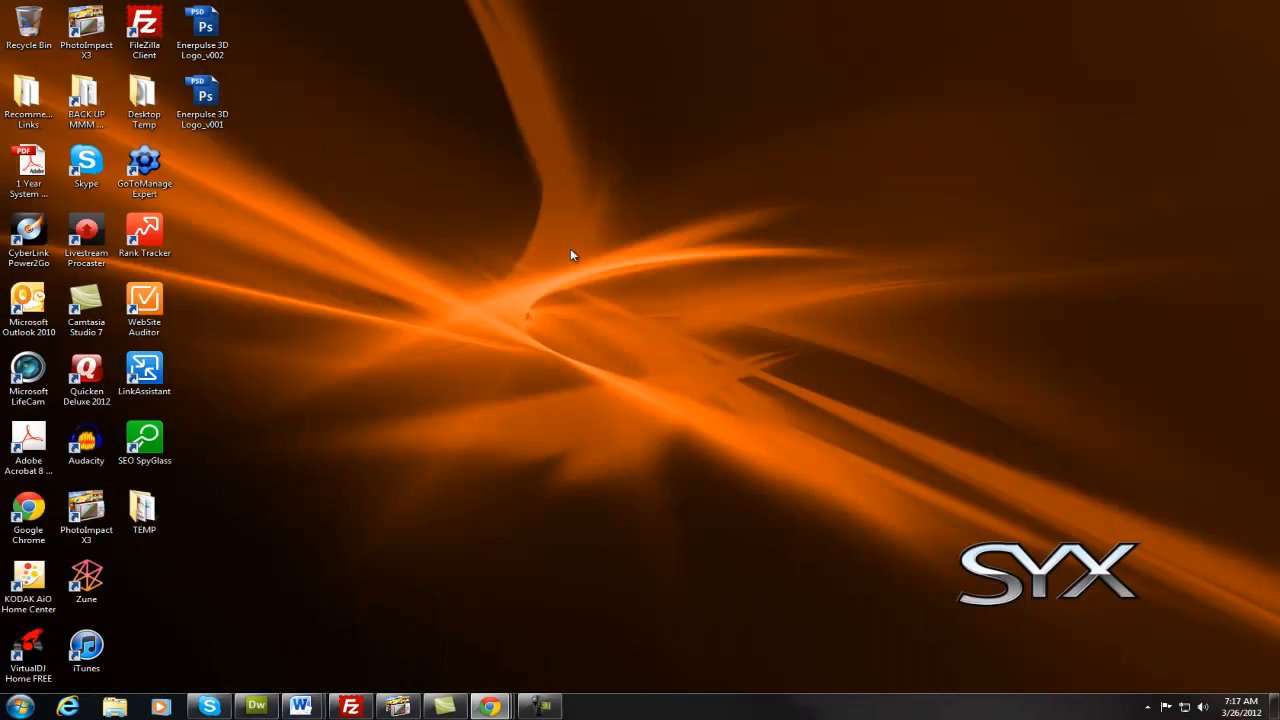
- Bring PhotoImpact forward and minimize the evolvedbanktrust2 business card image window
click(400, 708)
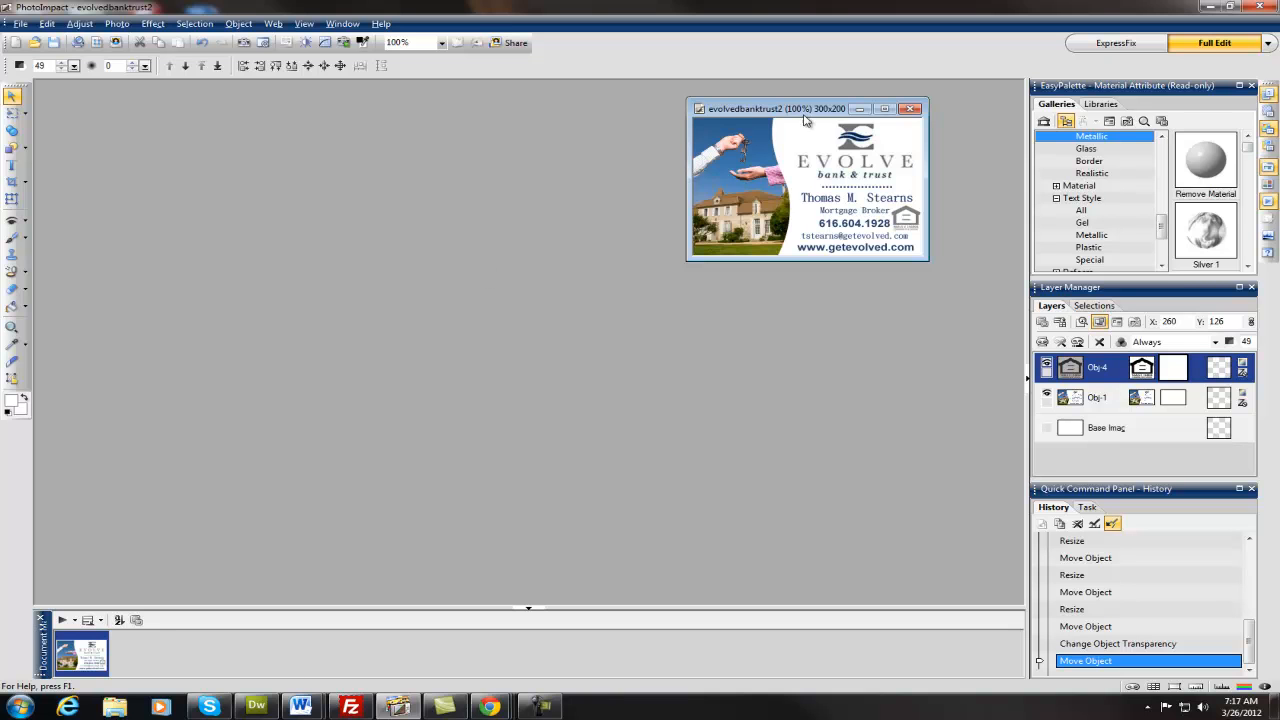
click(859, 109)
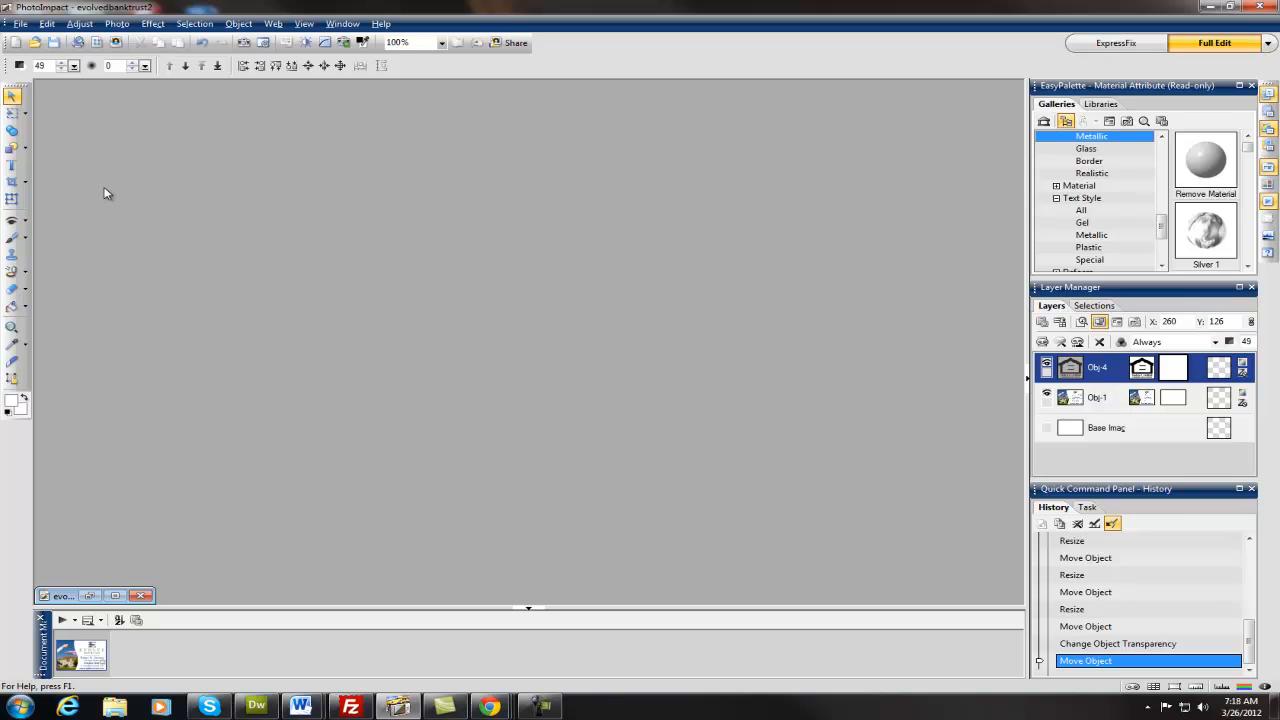
- Create a new transparent 300 x 150 pixel image and move its window to the centre
click(20, 24)
mouse_move(45, 42)
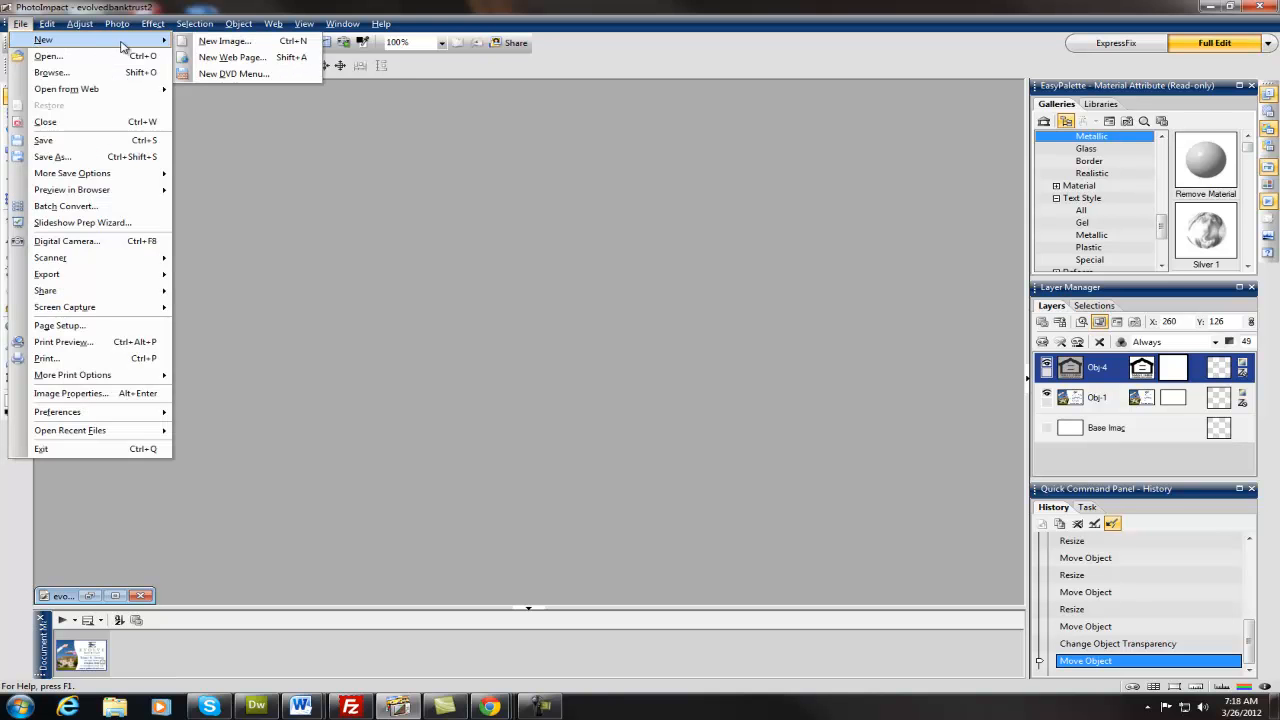
click(226, 41)
drag(624, 233, 550, 157)
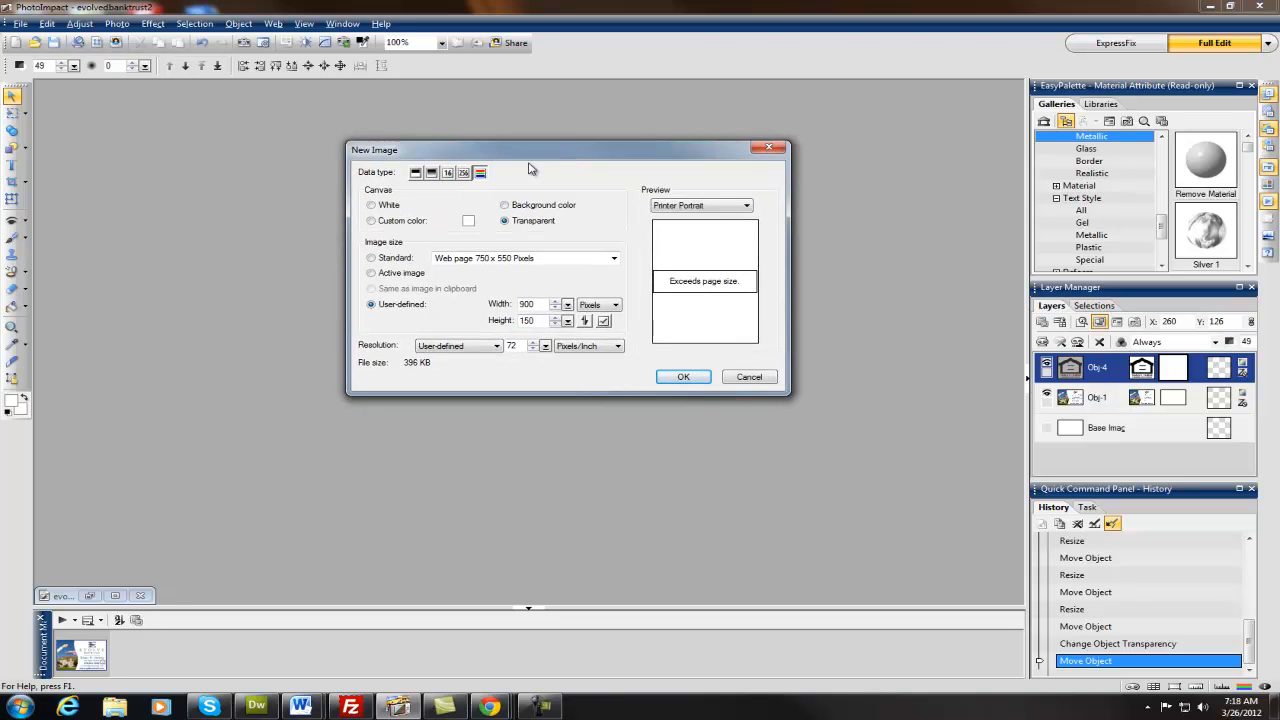
drag(537, 157, 539, 153)
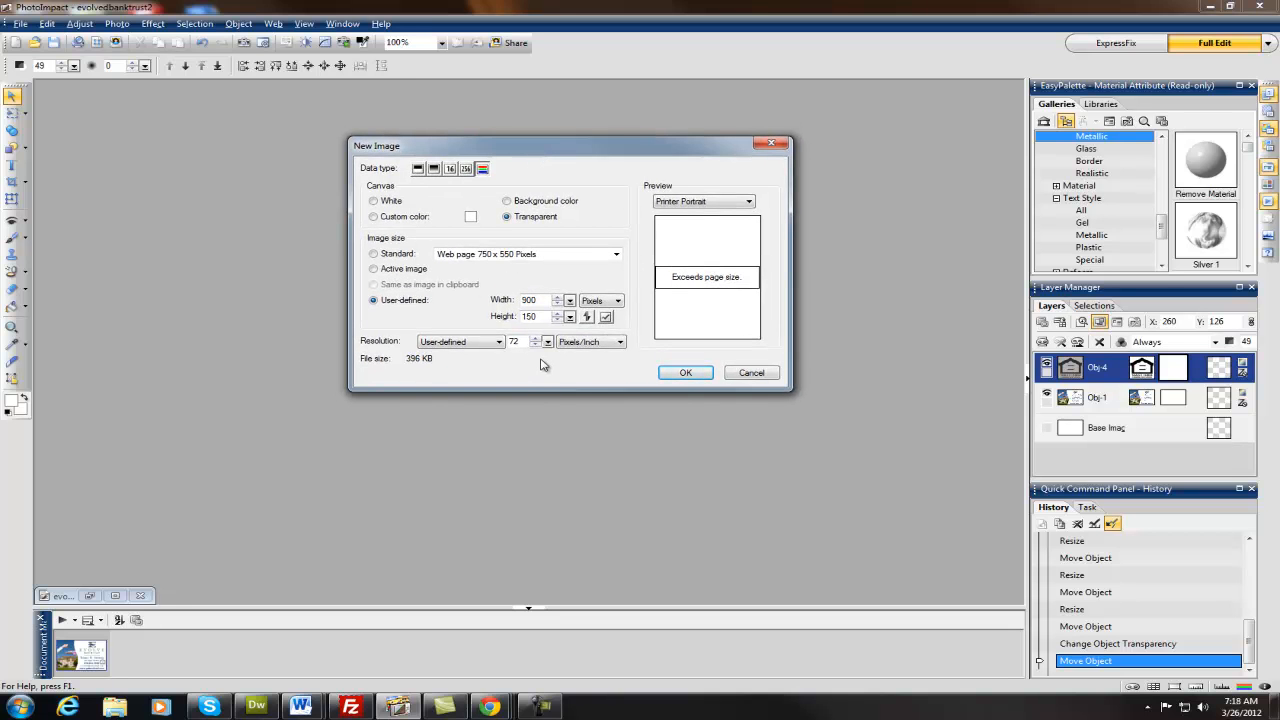
double_click(534, 300)
text(300)
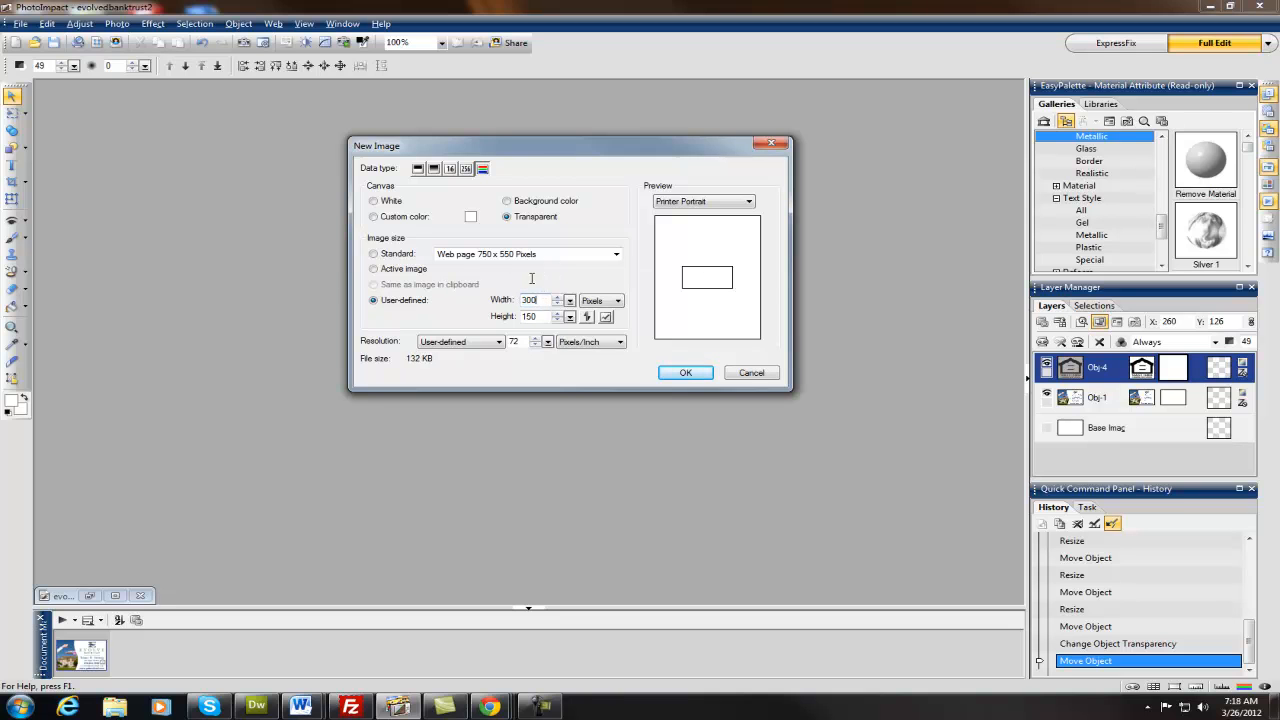
click(696, 373)
drag(258, 198, 560, 179)
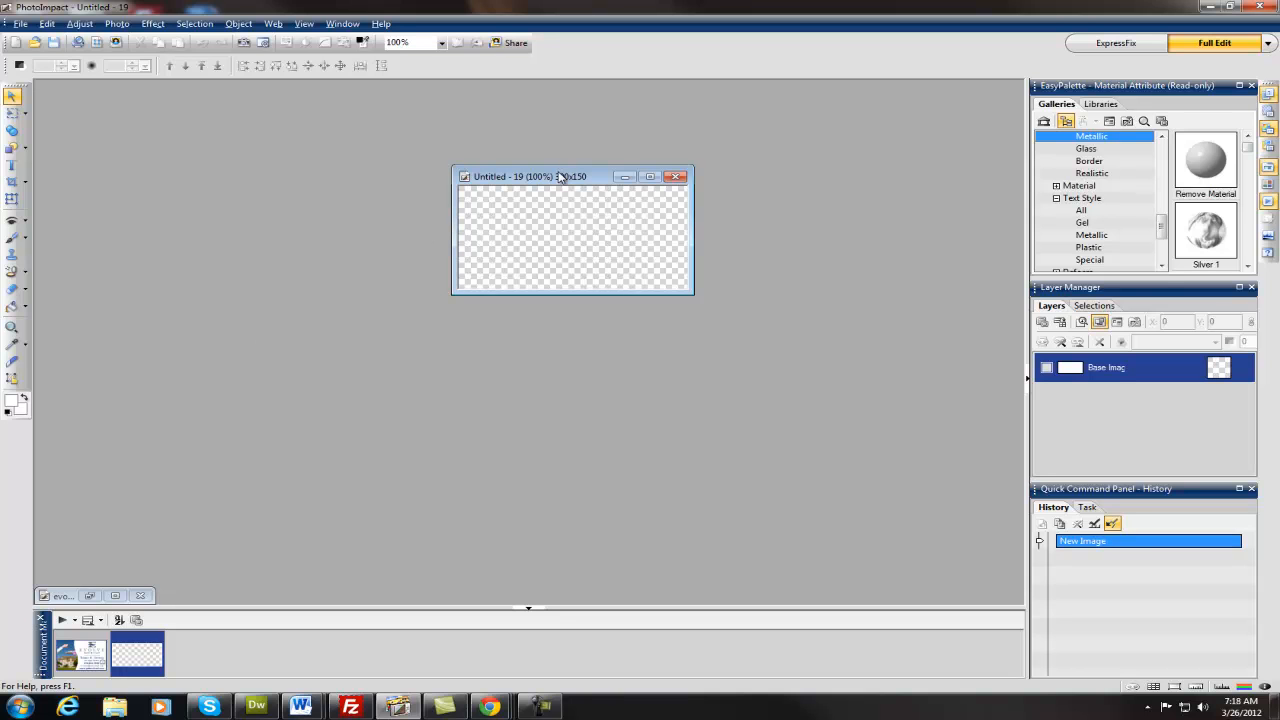
- Draw a black filled rectangle covering the entire 300 x 150 canvas
drag(556, 184, 532, 171)
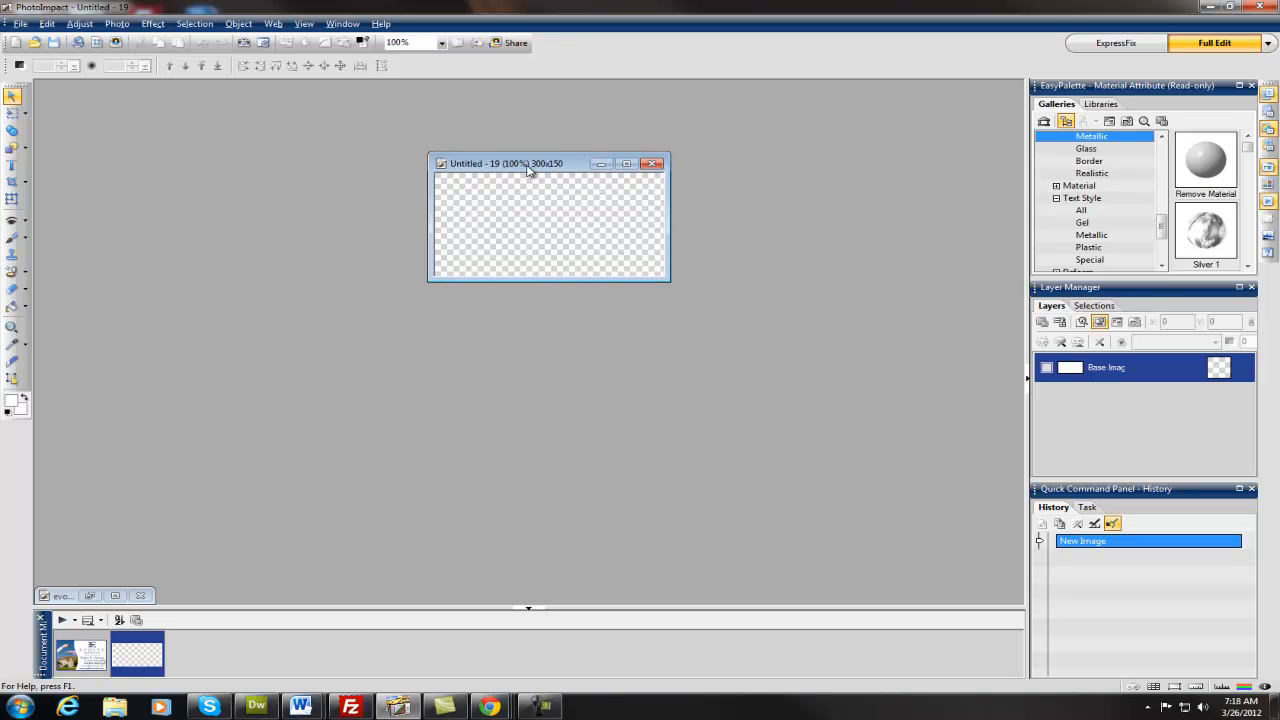
click(12, 147)
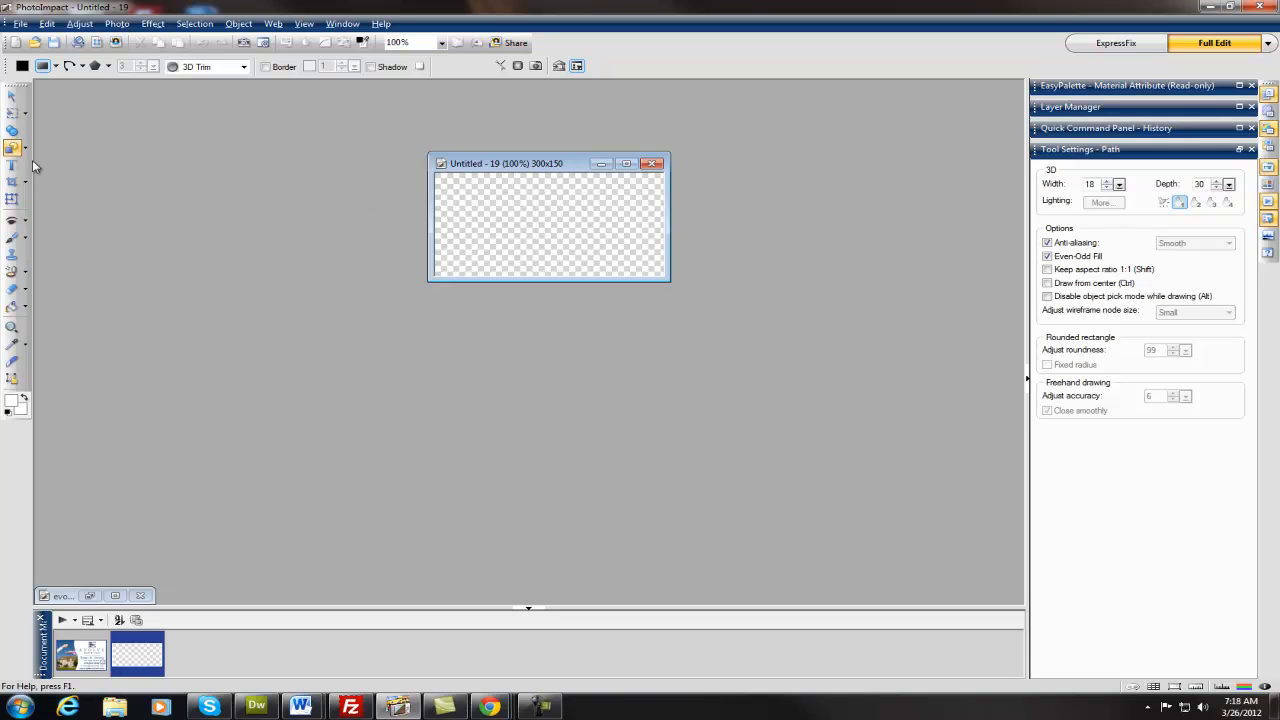
drag(443, 245, 665, 288)
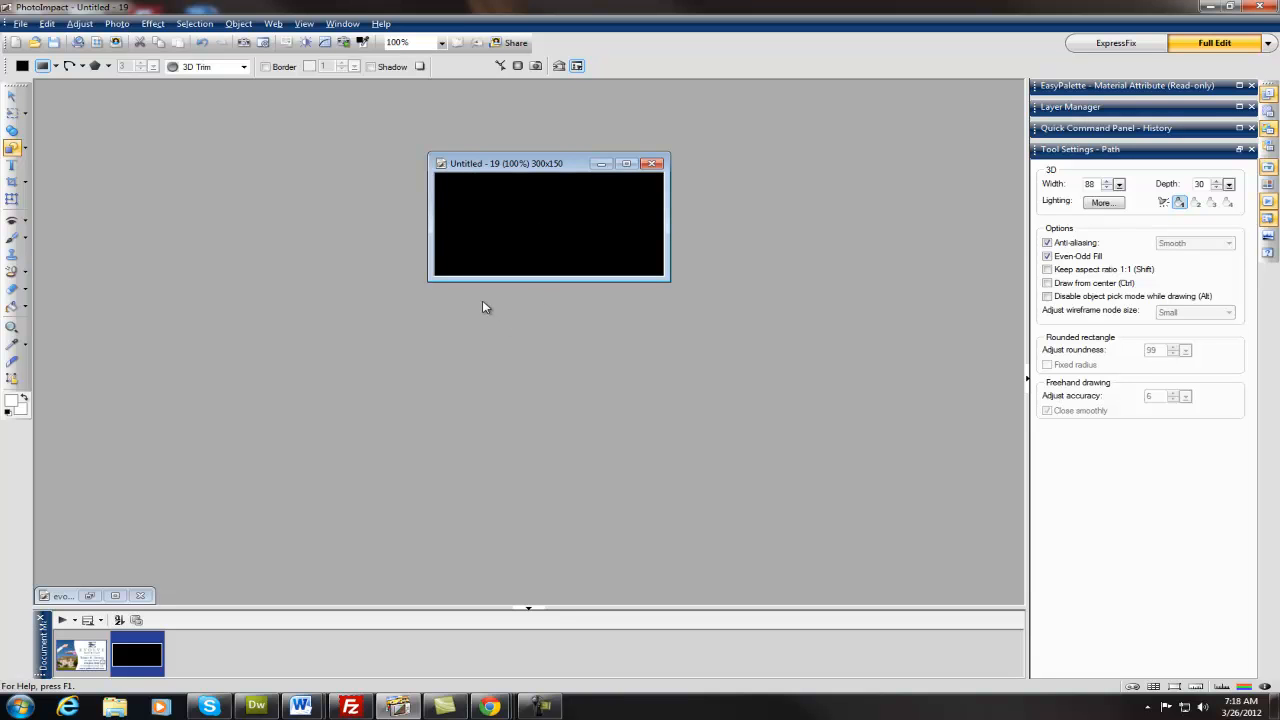
click(12, 166)
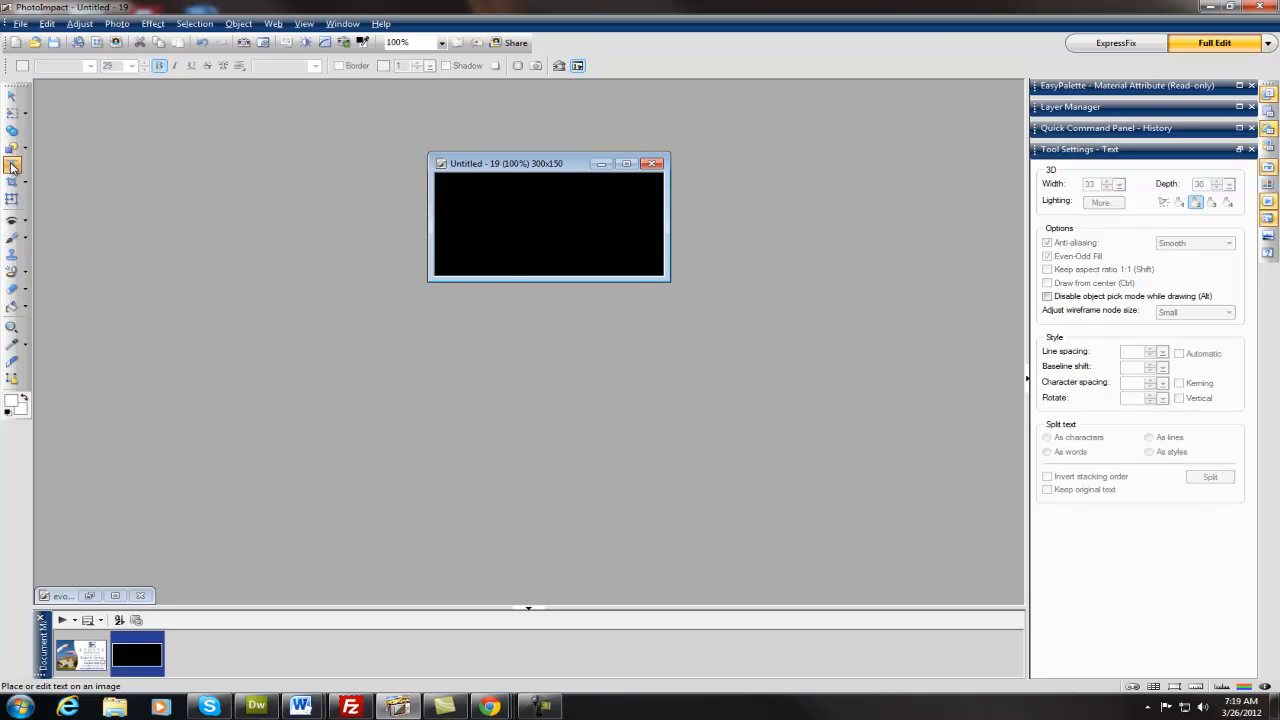
- Type 'My Test Site' in white on the black canvas, enlarge it to size 42, and nudge it right
click(464, 200)
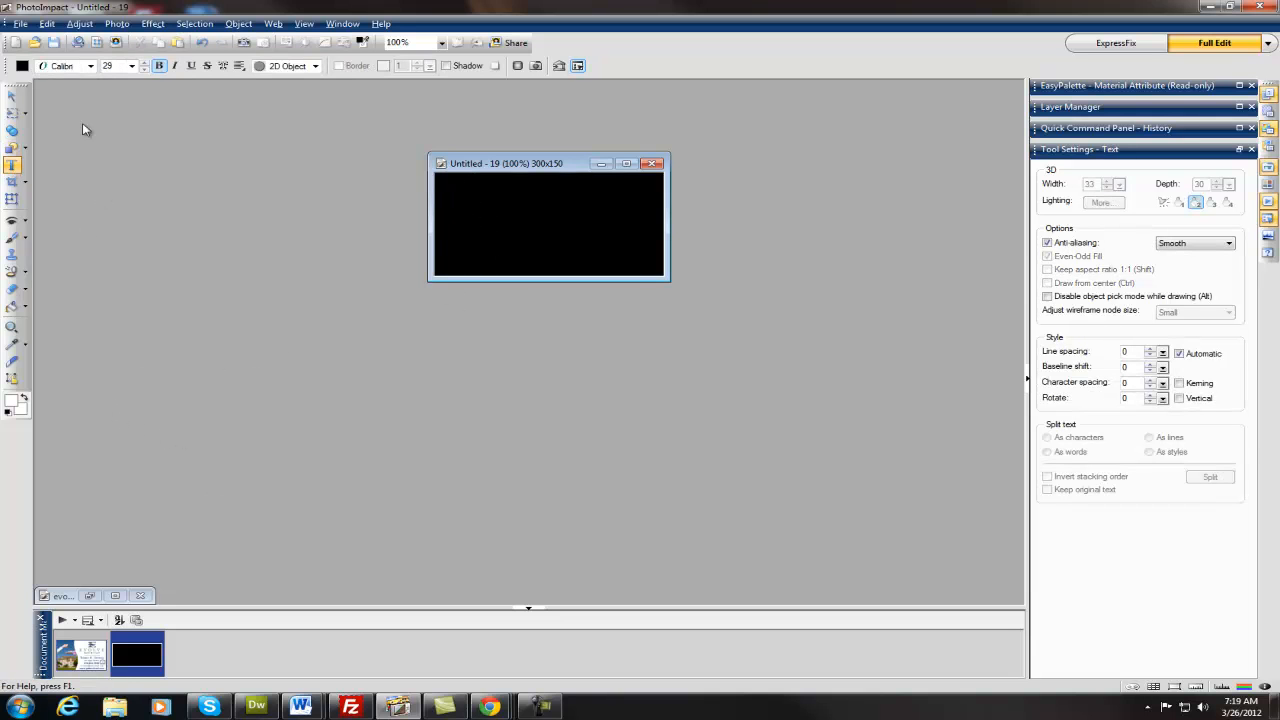
click(22, 66)
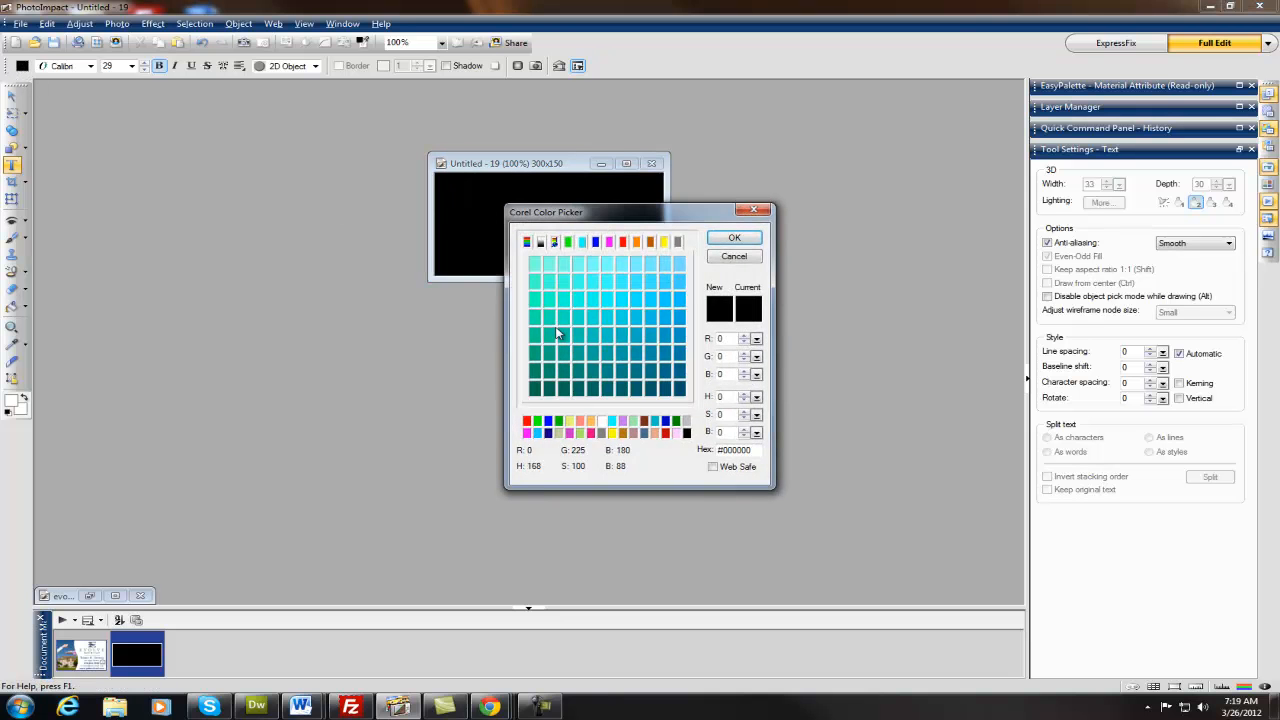
click(603, 421)
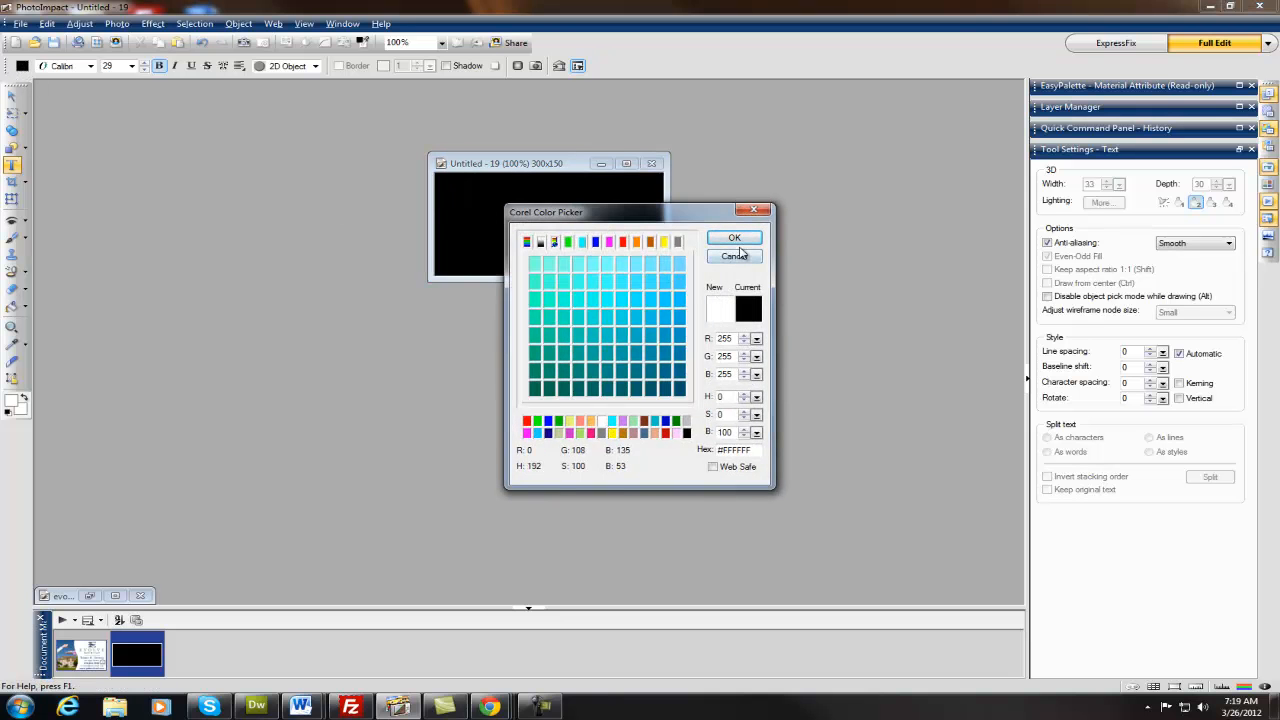
click(738, 240)
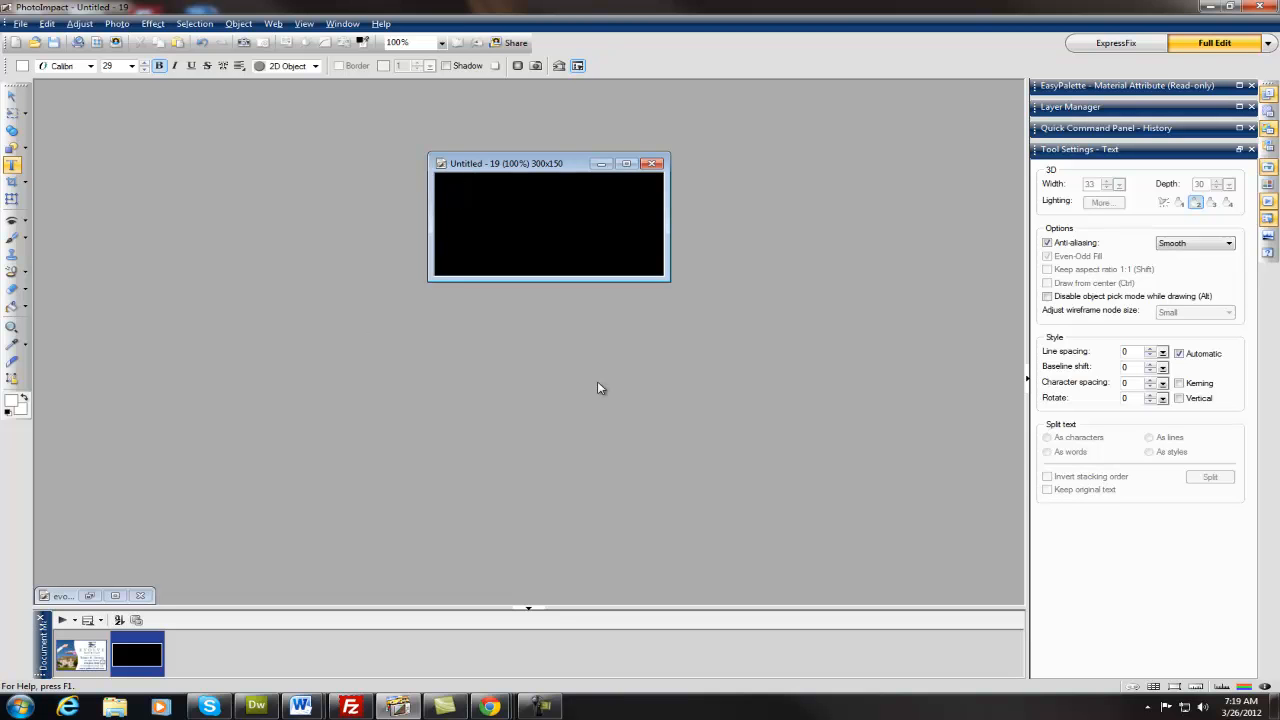
text(My Test Site)
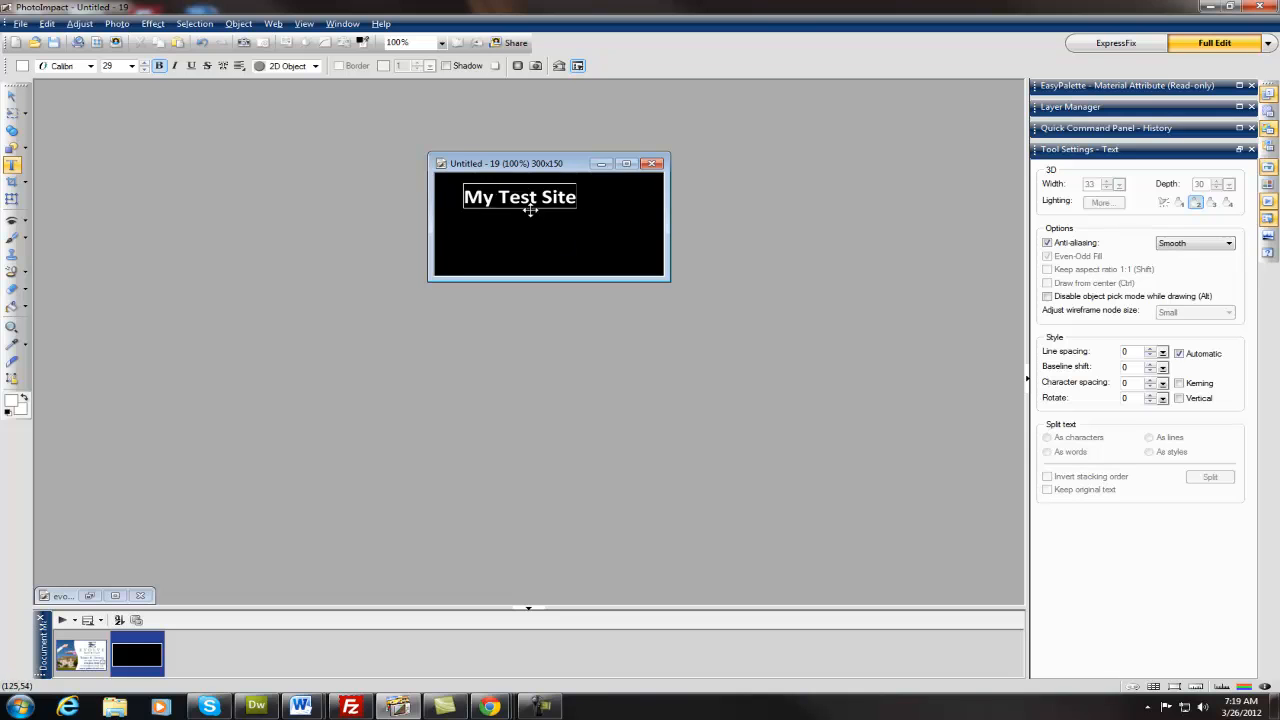
click(513, 246)
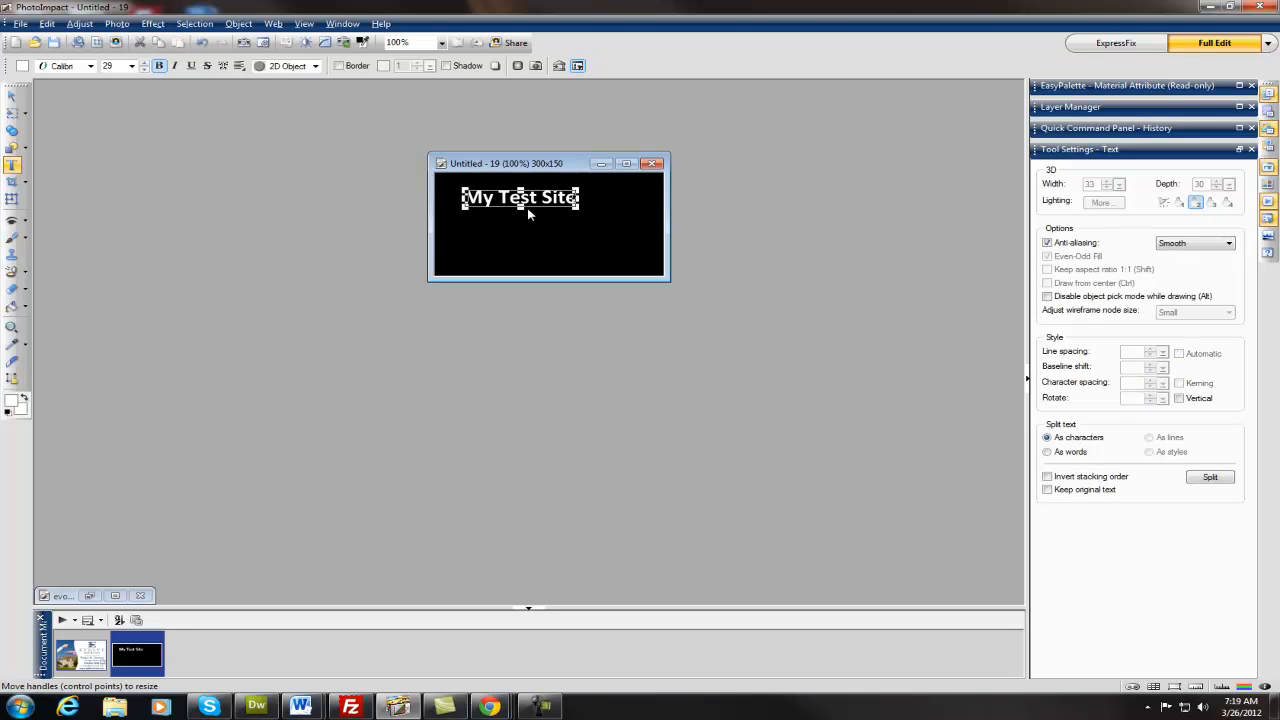
drag(520, 206, 551, 238)
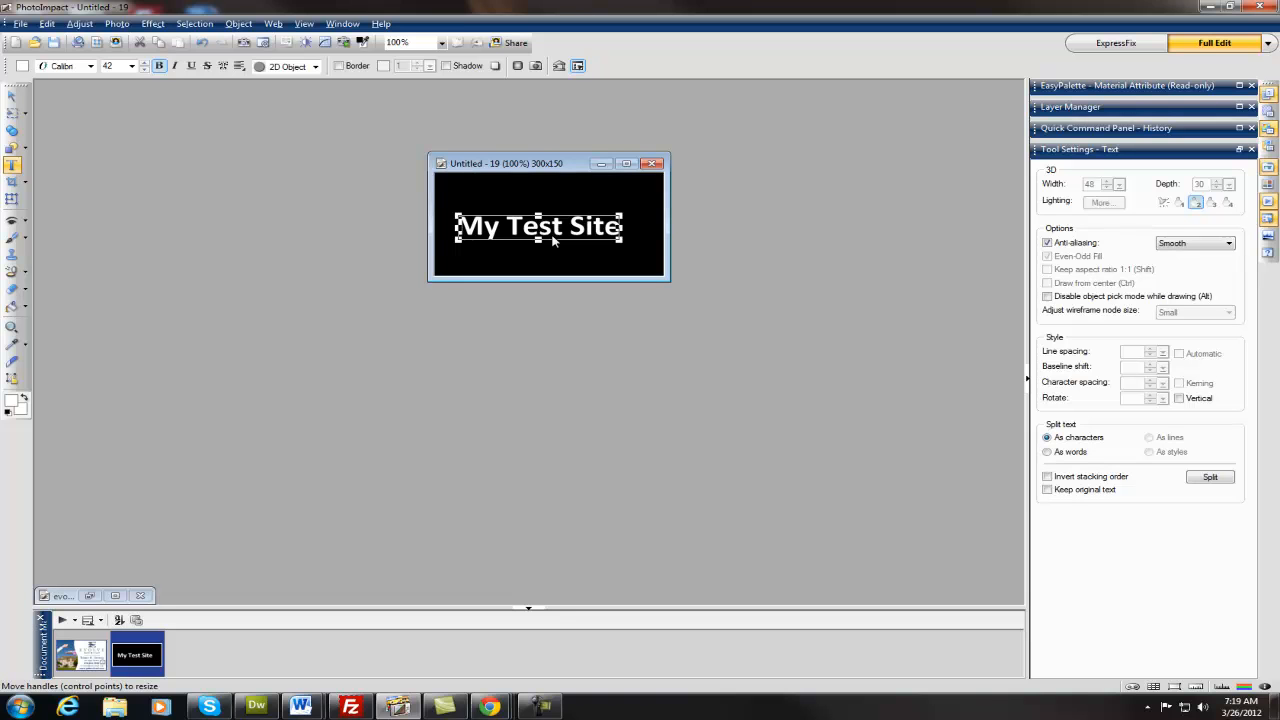
drag(559, 241, 571, 238)
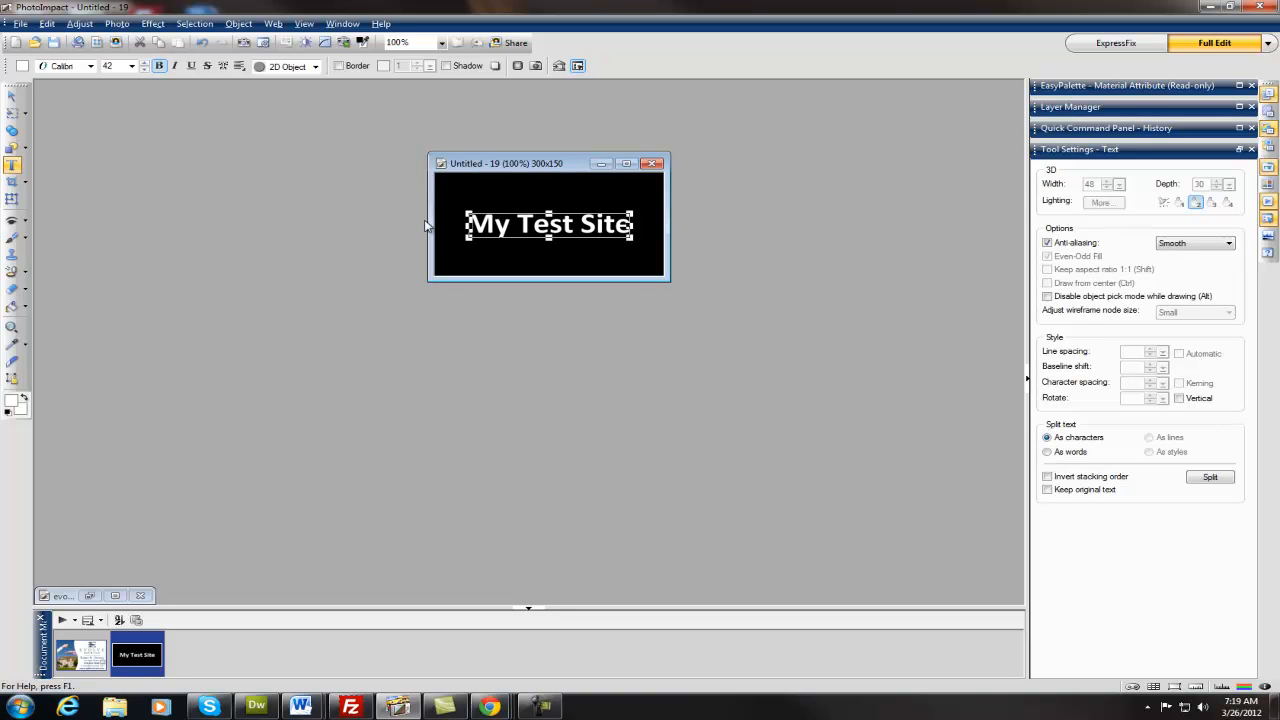
- Switch the text to Pump Demi Bold LET, apply 3D Trim, lower it slightly, and add a border
click(90, 66)
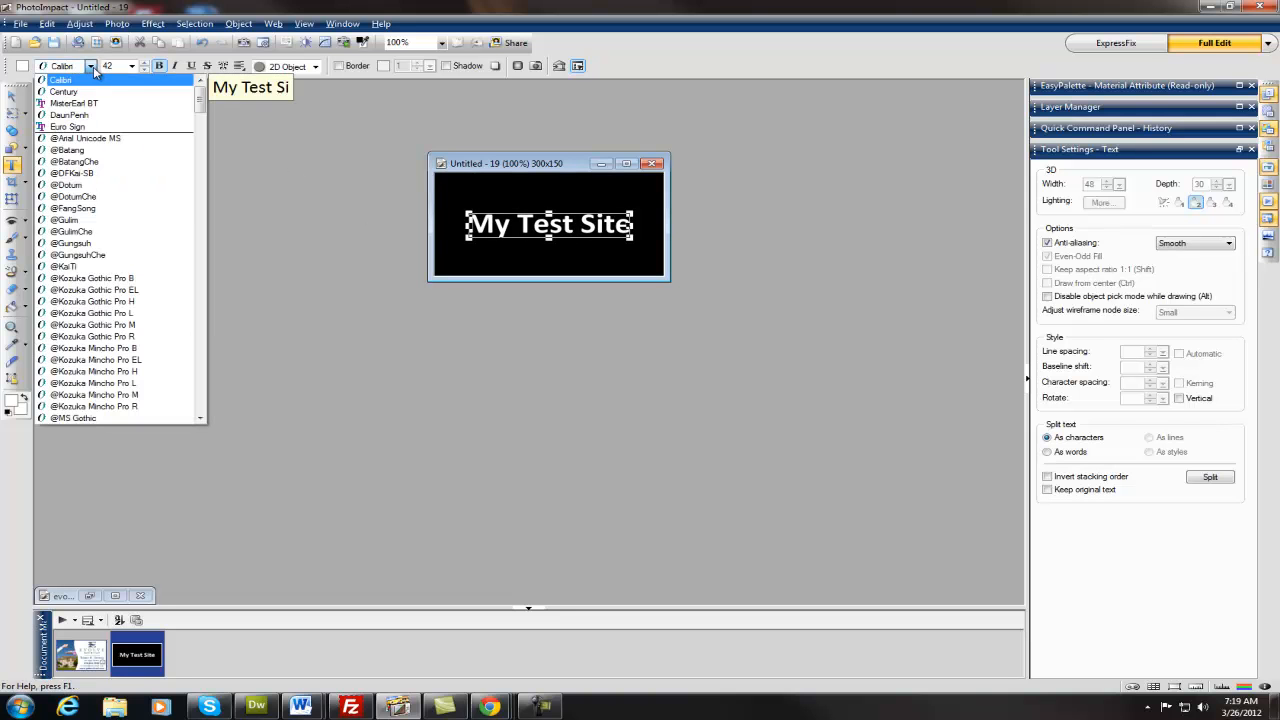
scroll(70, 244, down, 15)
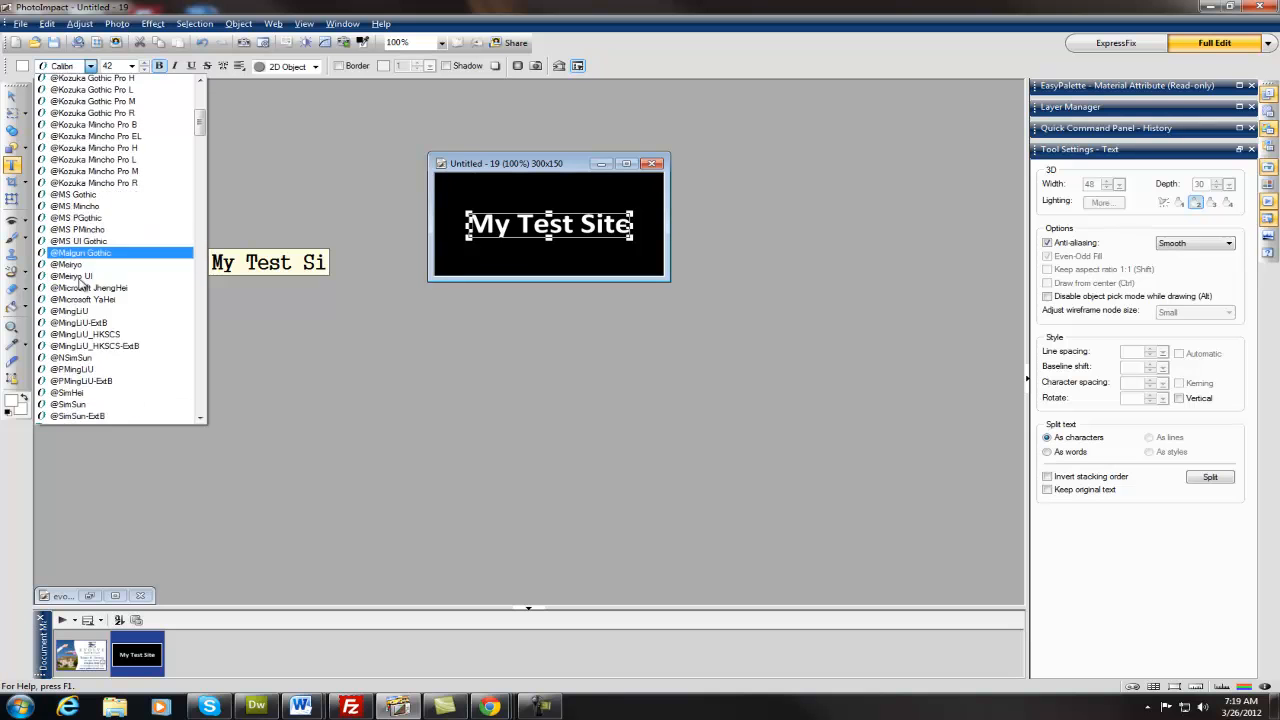
drag(198, 152, 199, 343)
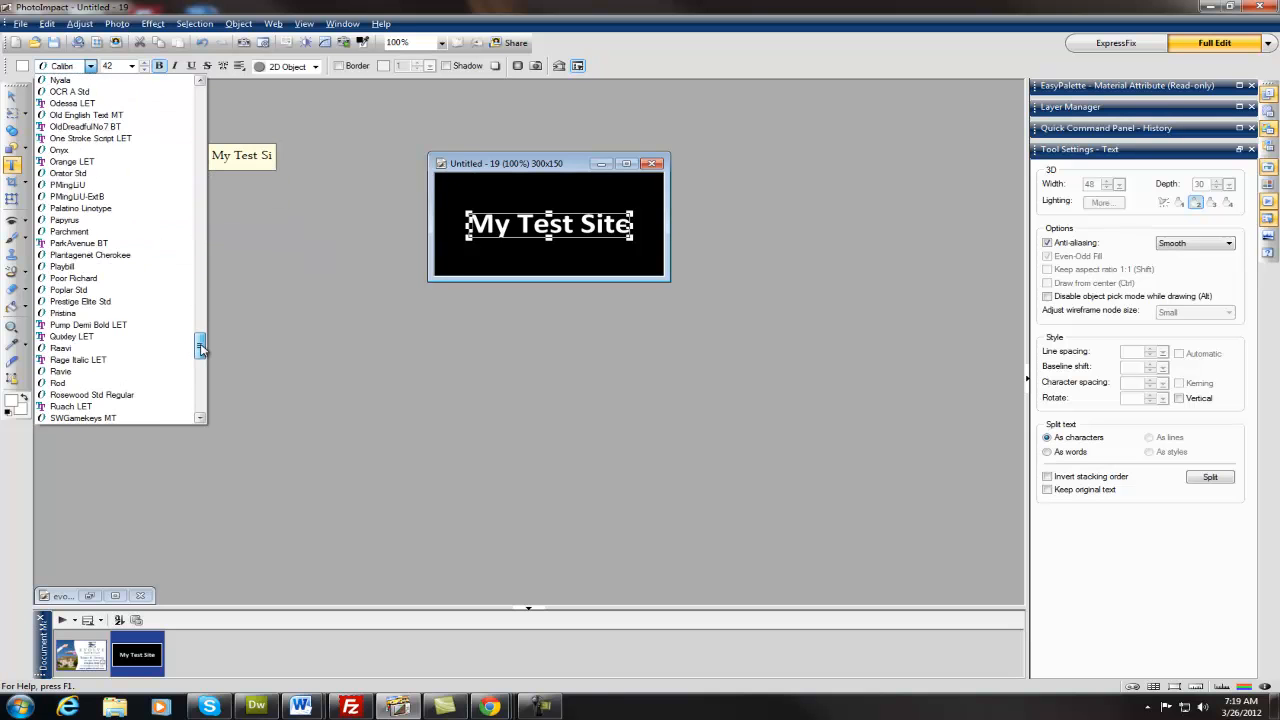
click(78, 325)
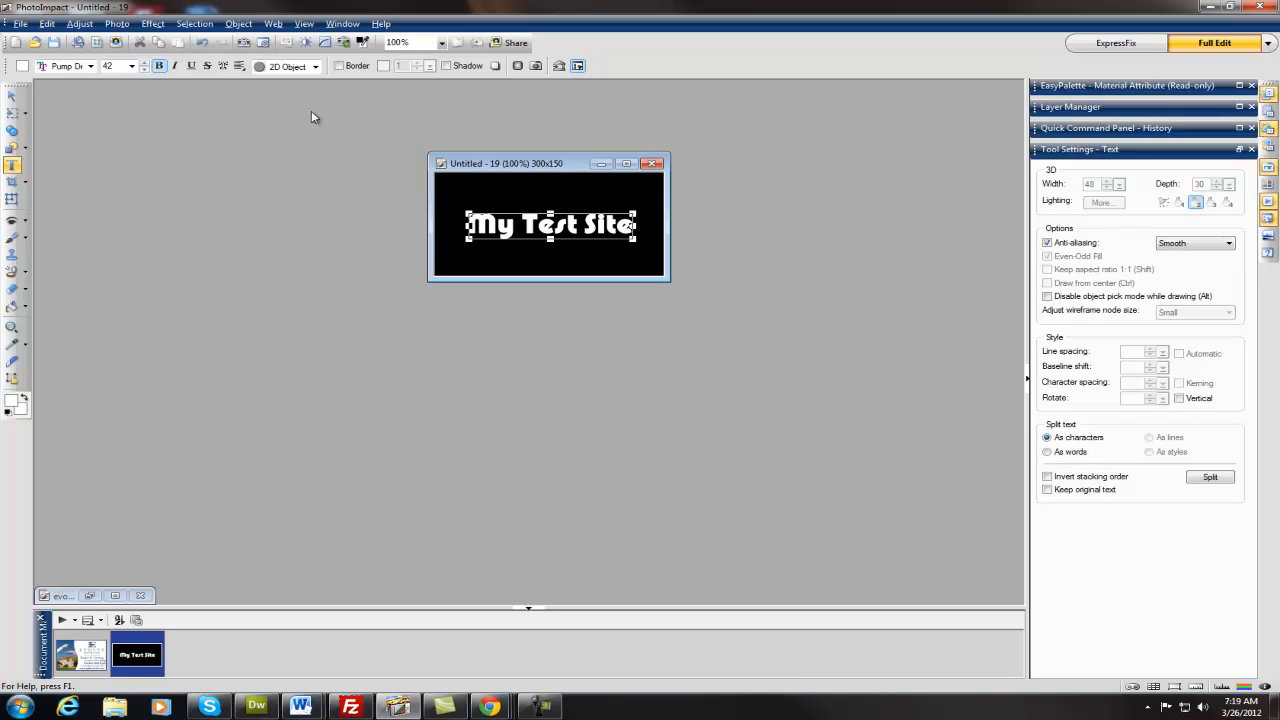
click(316, 67)
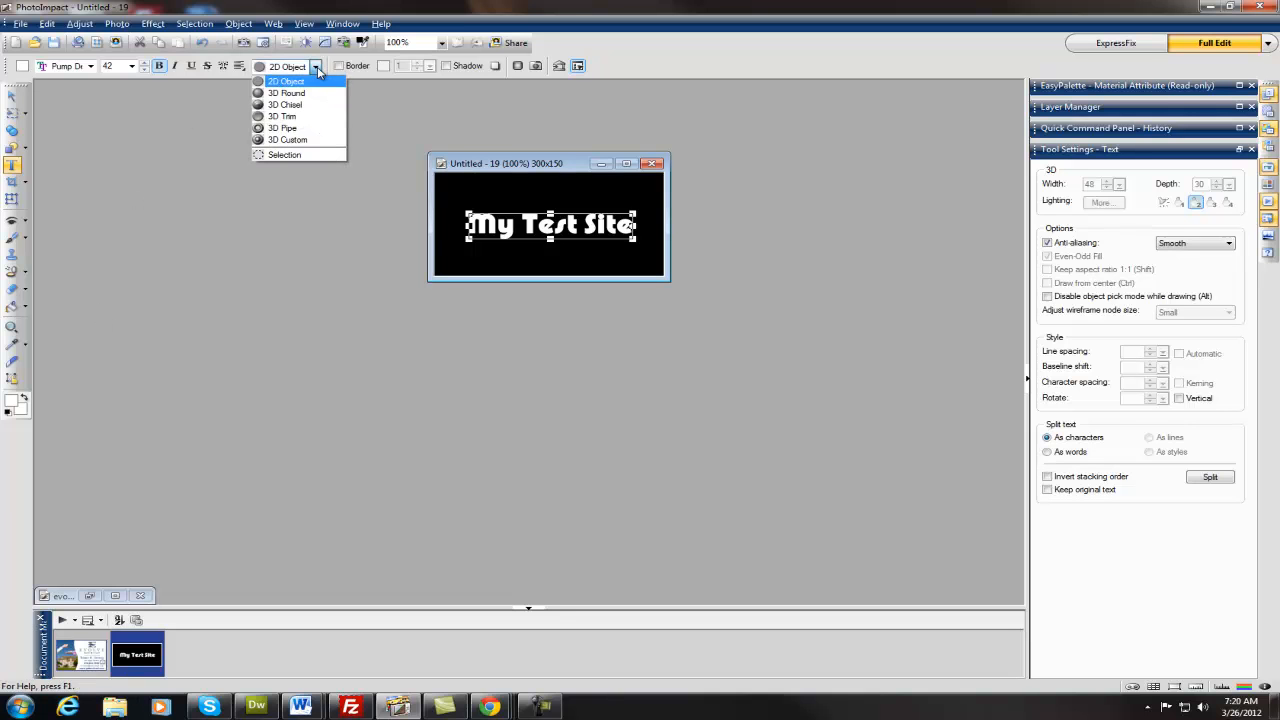
click(305, 127)
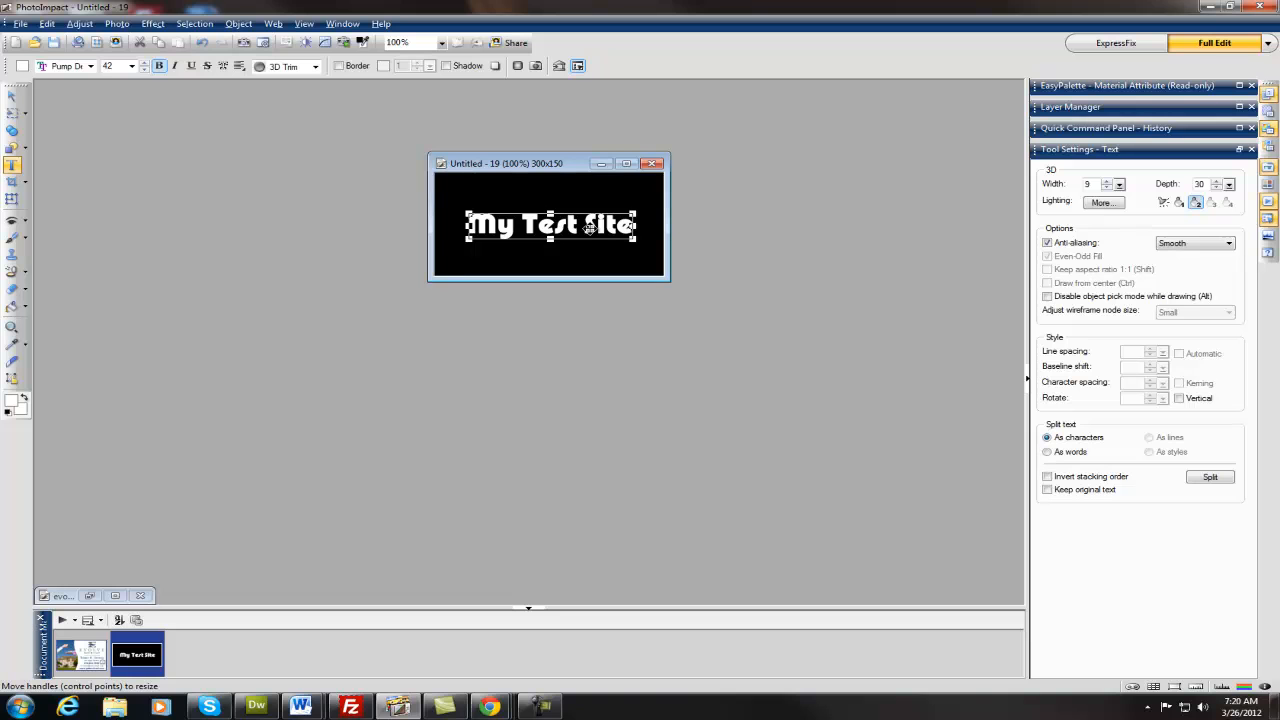
drag(590, 228, 590, 231)
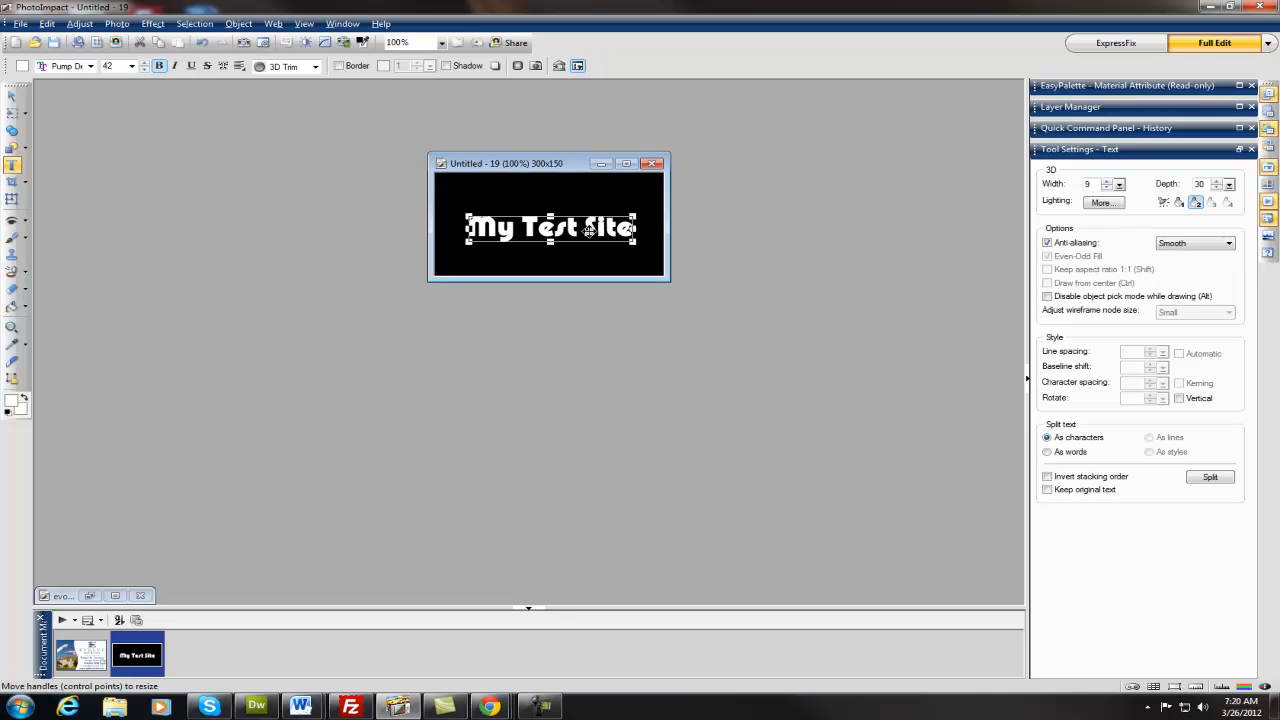
click(338, 66)
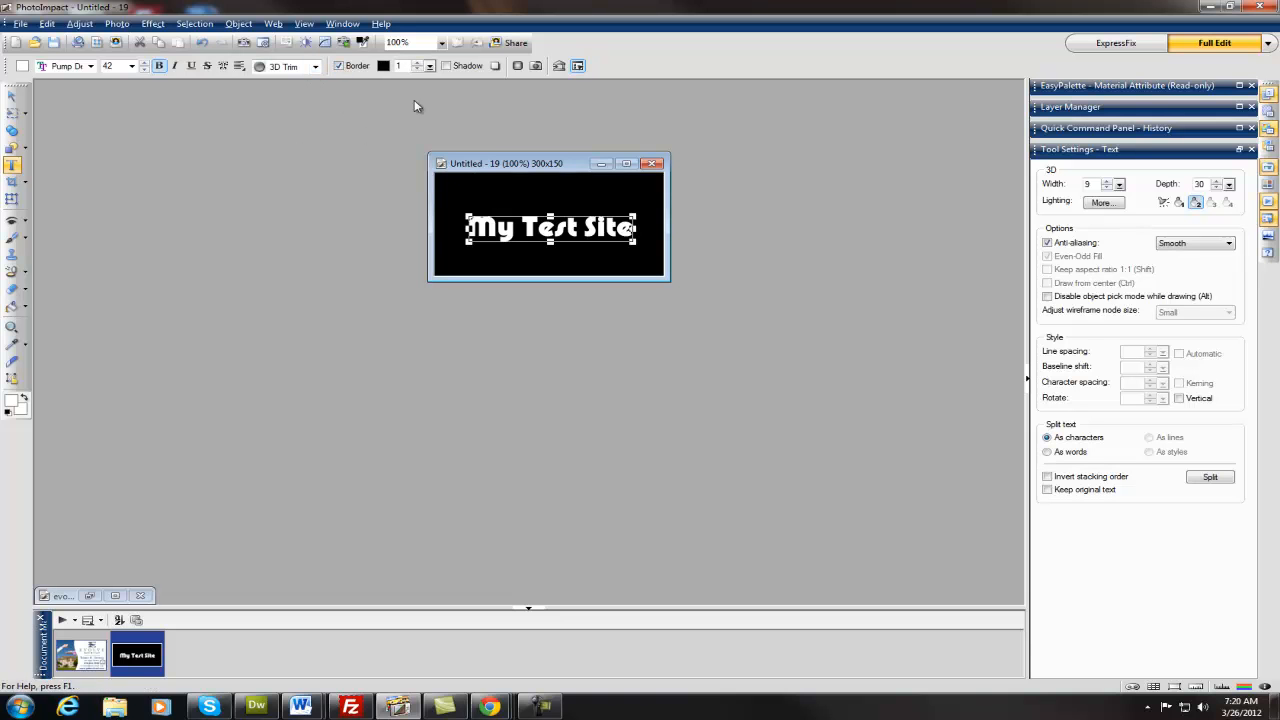
- Make the text border orange #E16500 and 3 pixels wide, and shift the text slightly lower
click(383, 66)
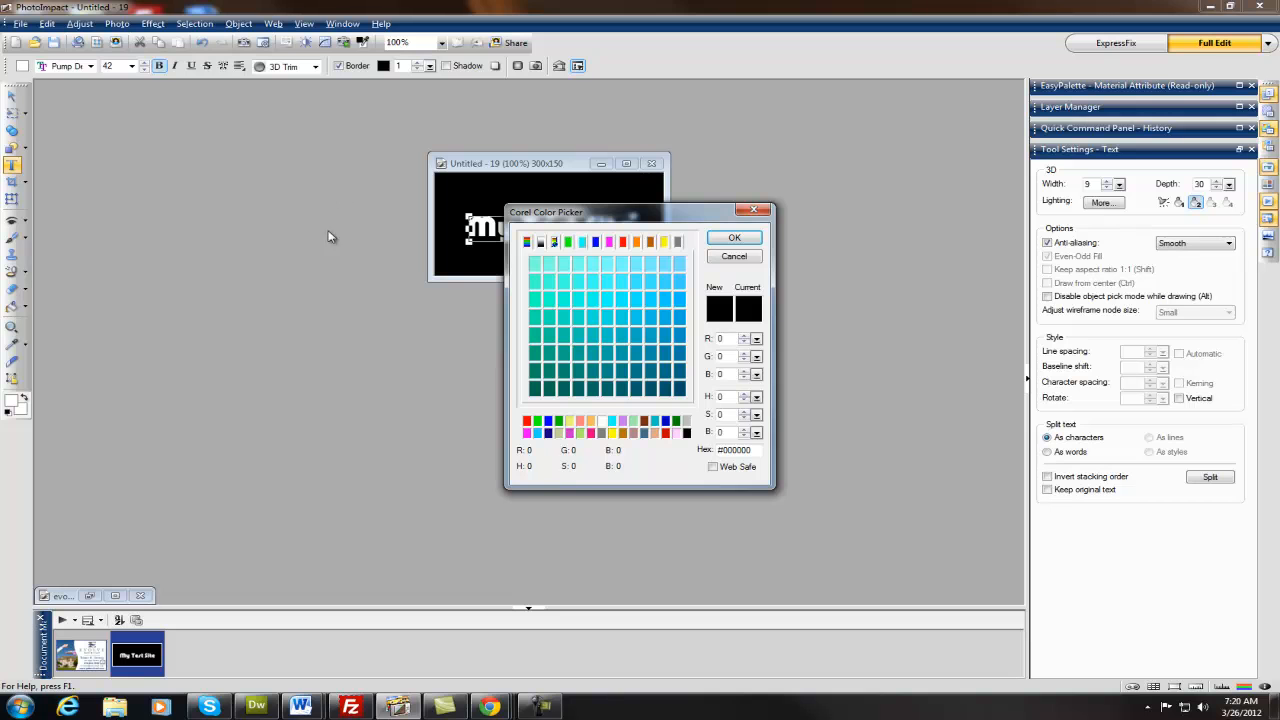
click(637, 243)
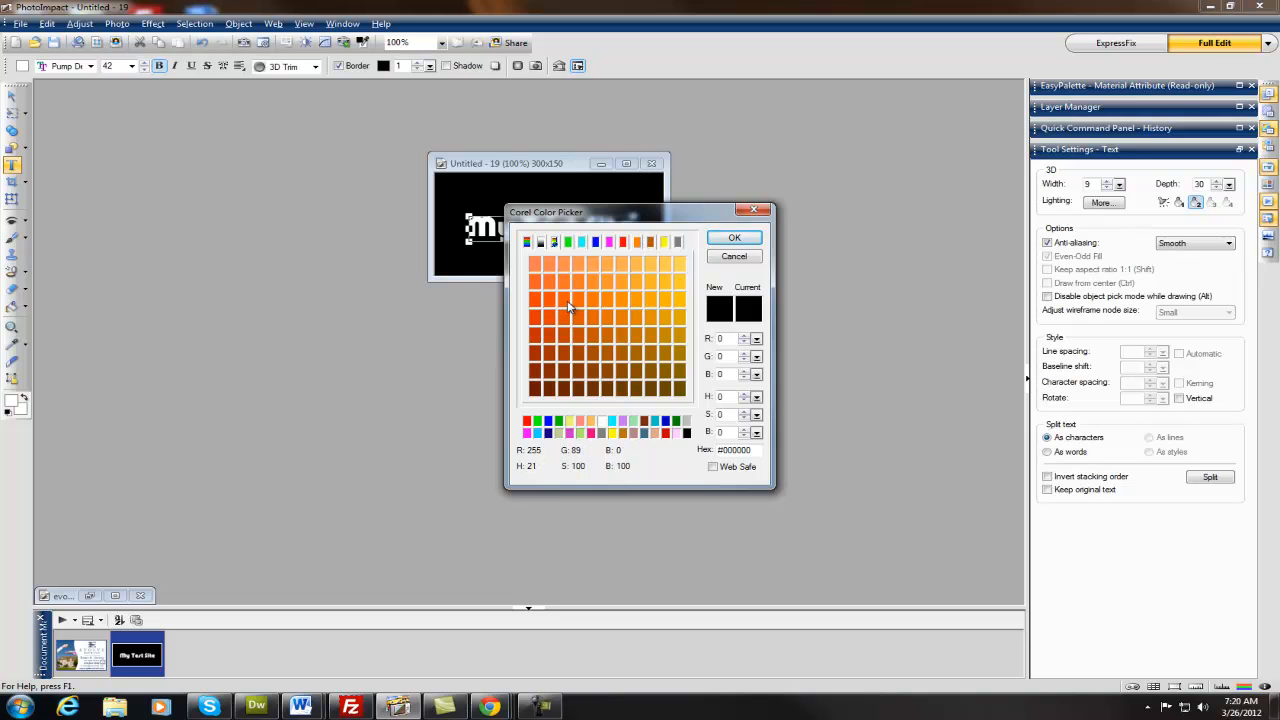
click(592, 317)
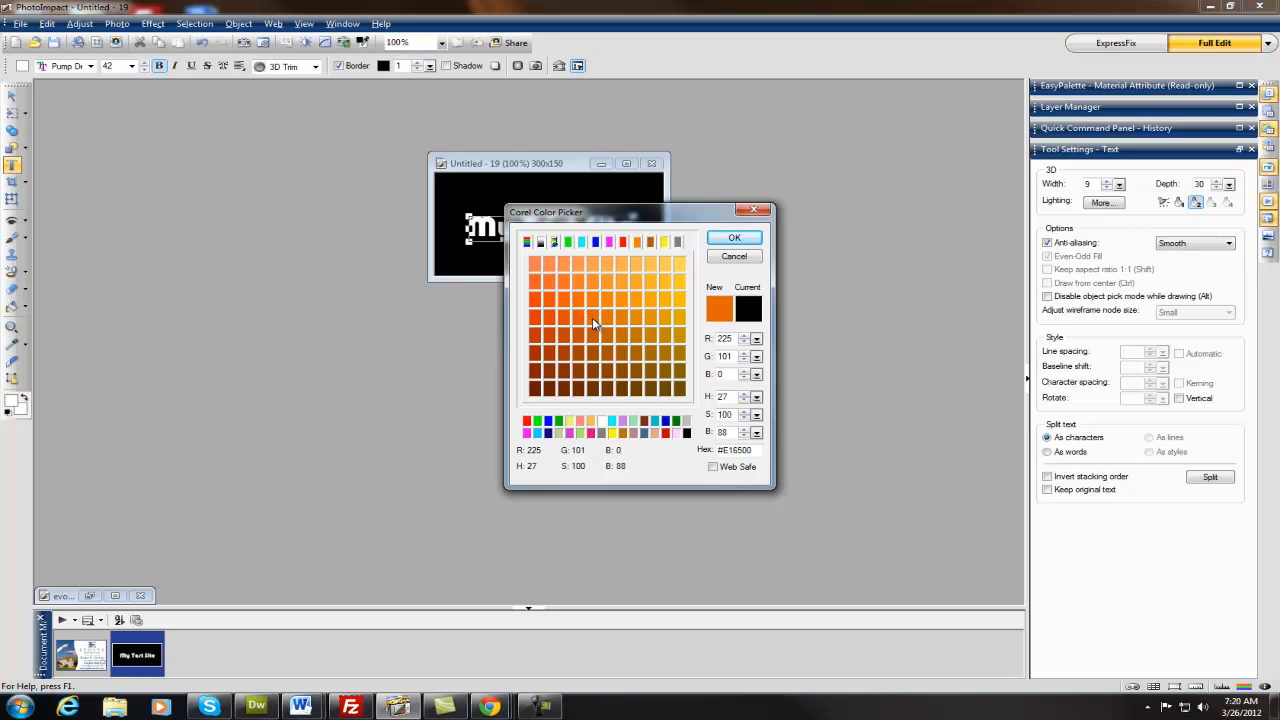
click(735, 240)
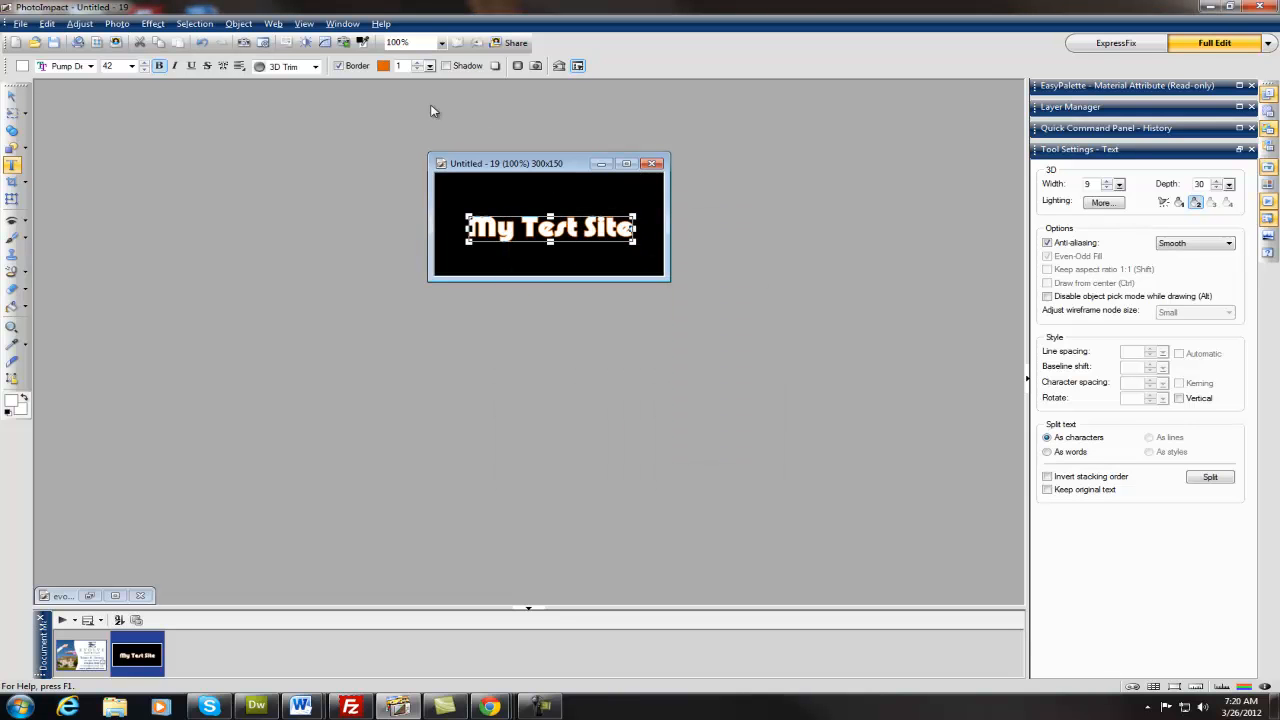
double_click(417, 62)
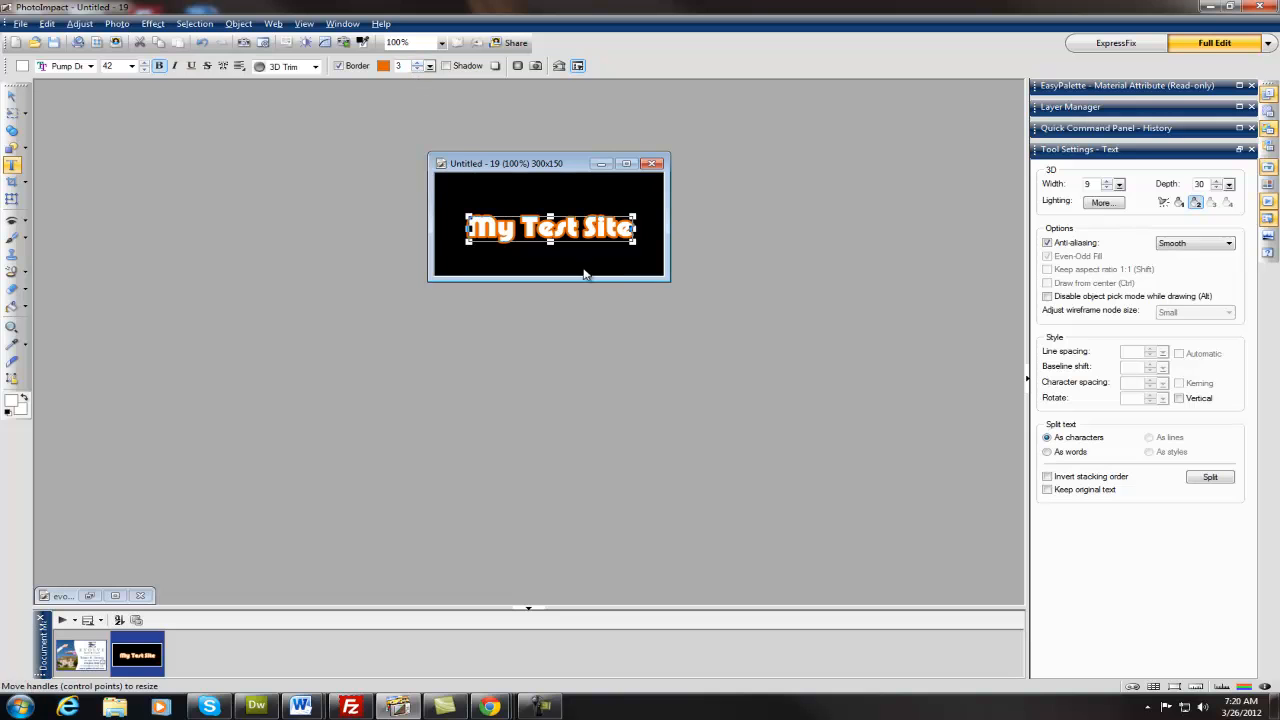
drag(571, 247, 571, 260)
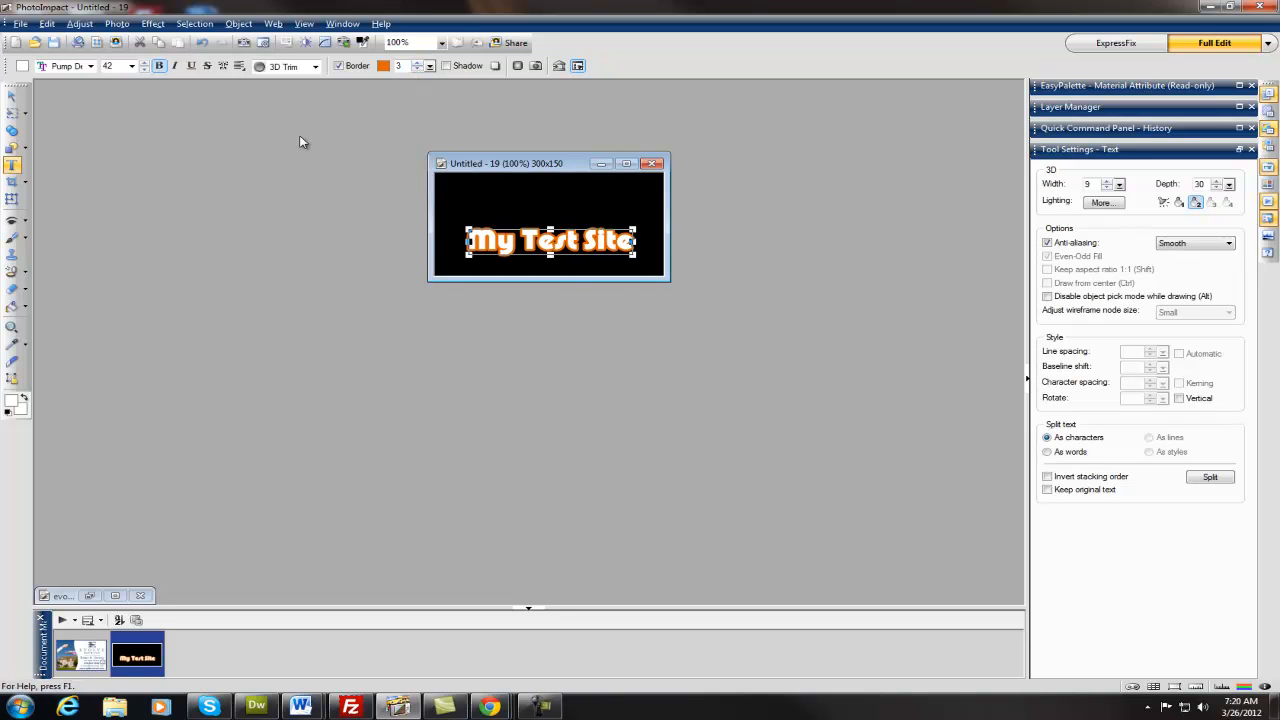
click(557, 243)
click(557, 243)
- Draw custom shape A10, the curved swoosh arrow, across the logo canvas
click(12, 147)
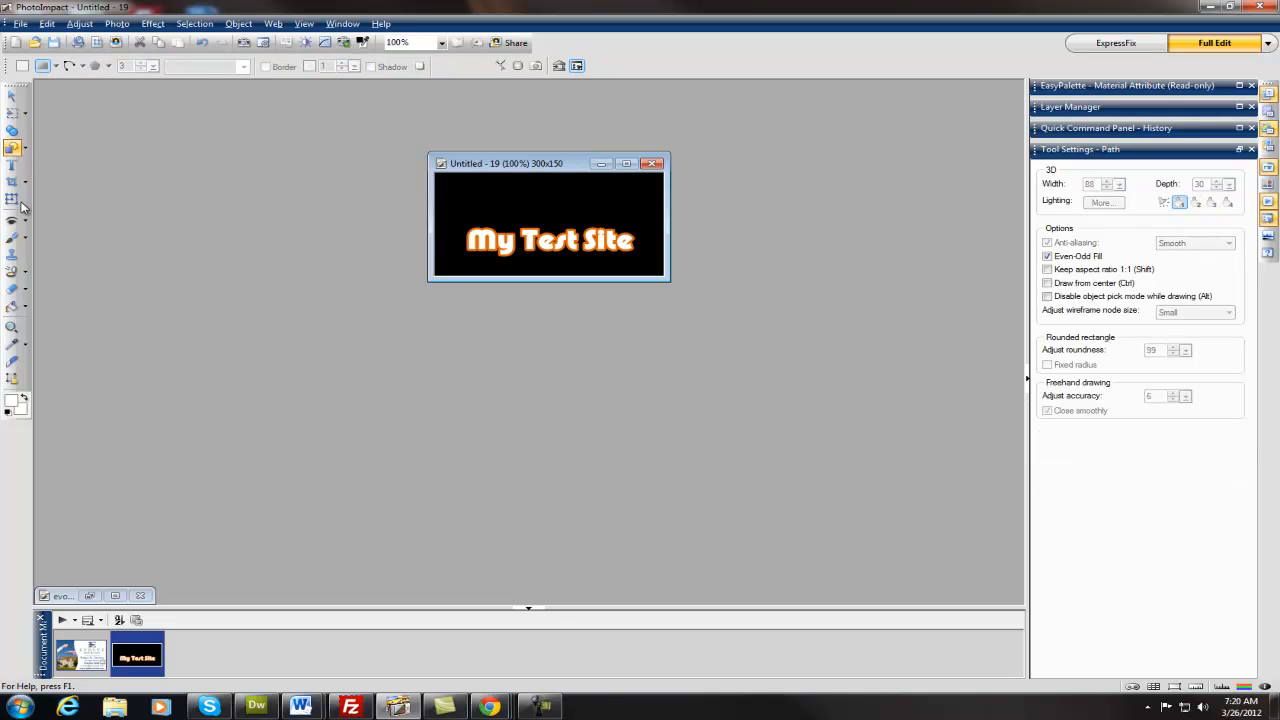
click(445, 208)
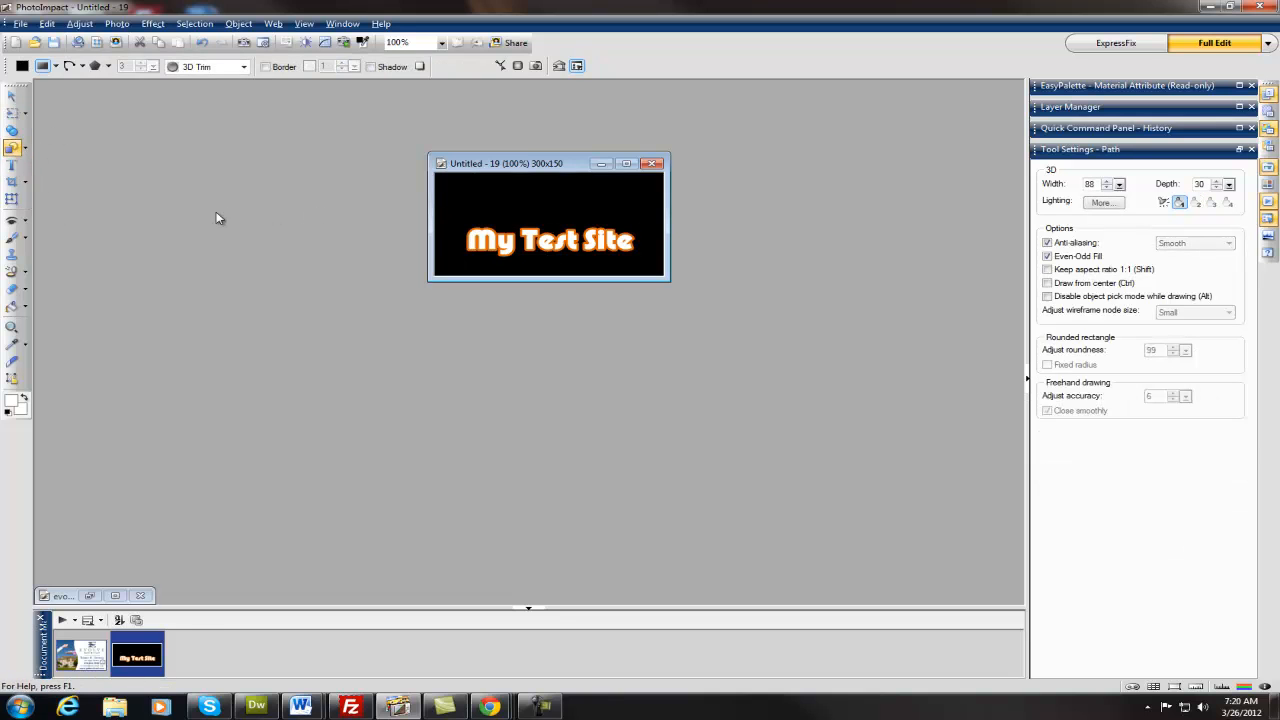
click(57, 66)
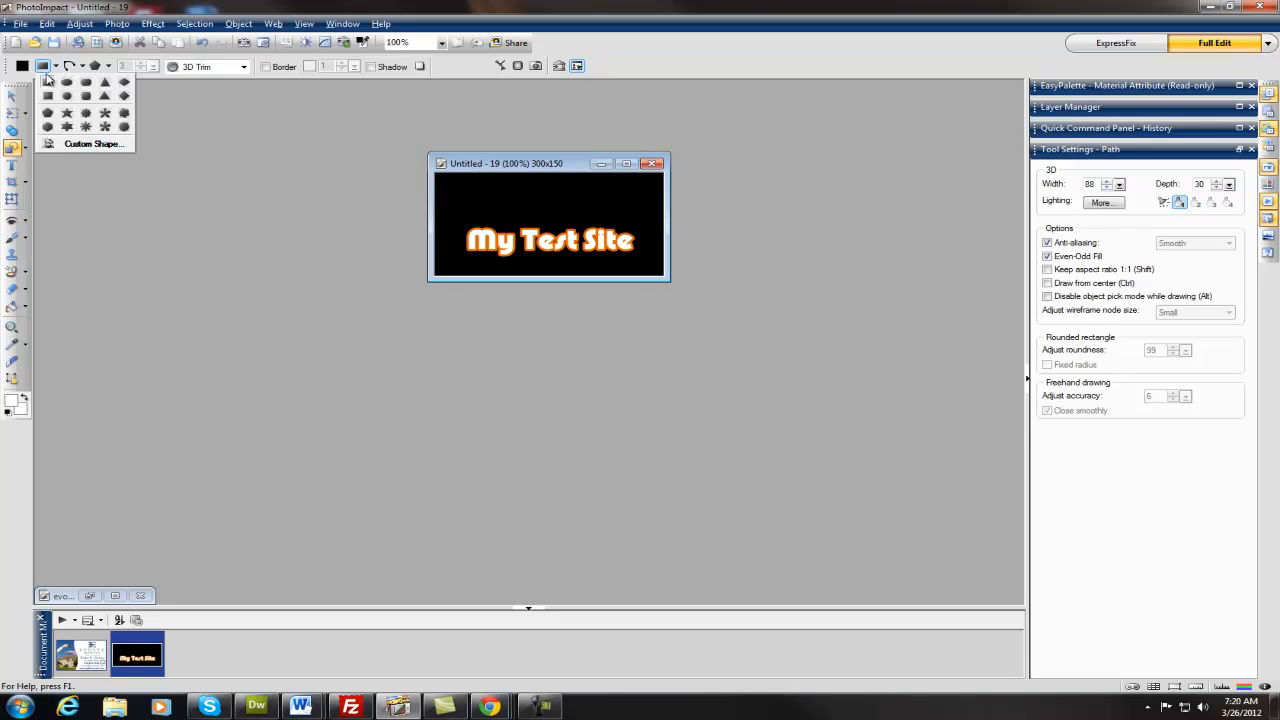
click(96, 145)
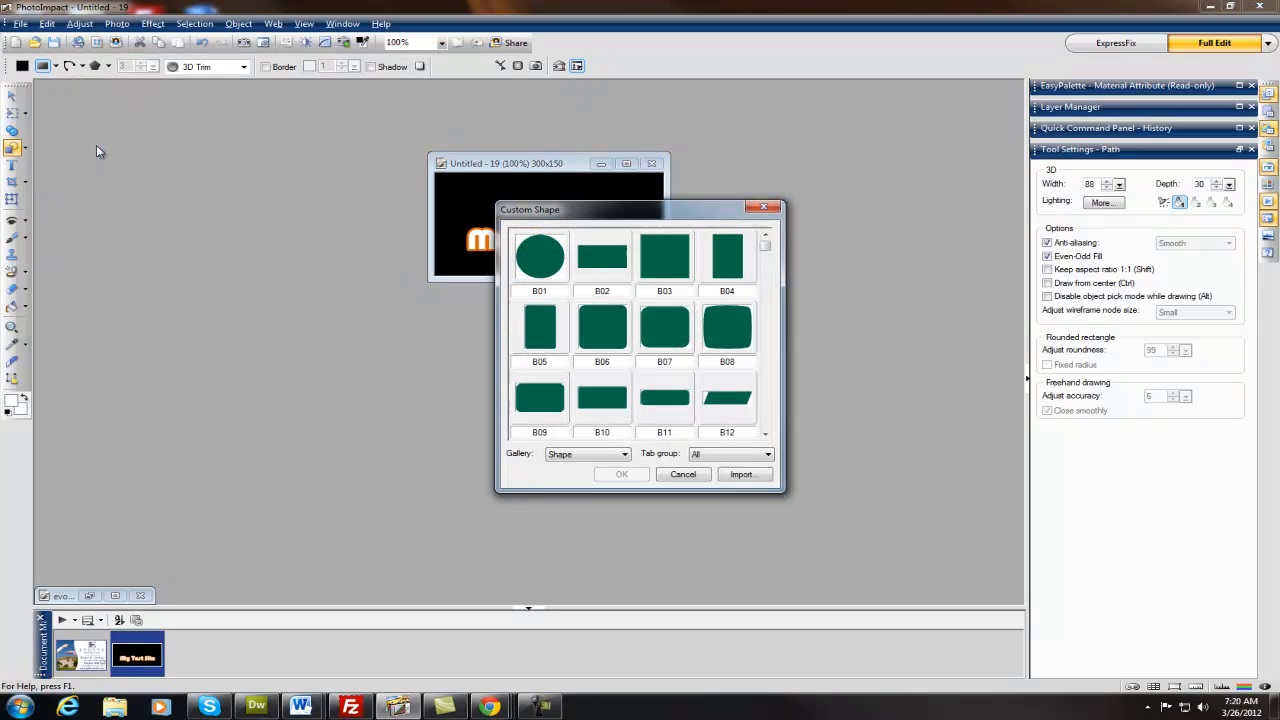
drag(766, 246, 766, 321)
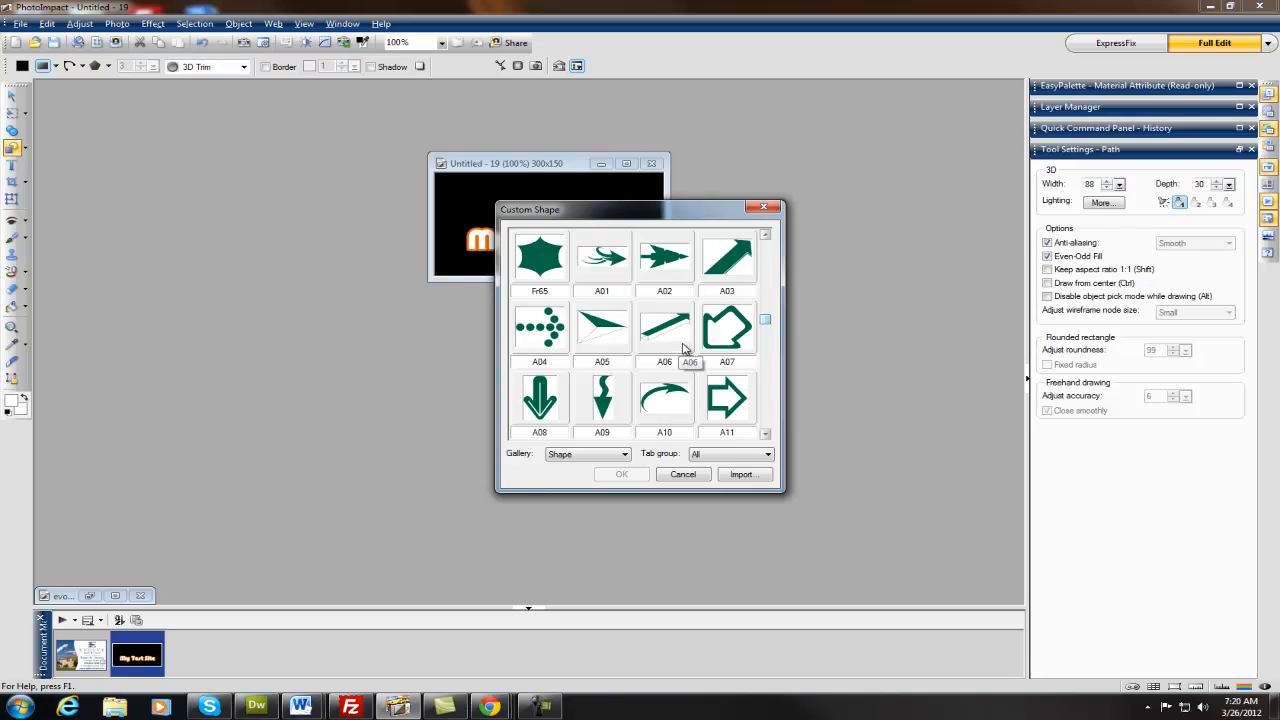
click(654, 399)
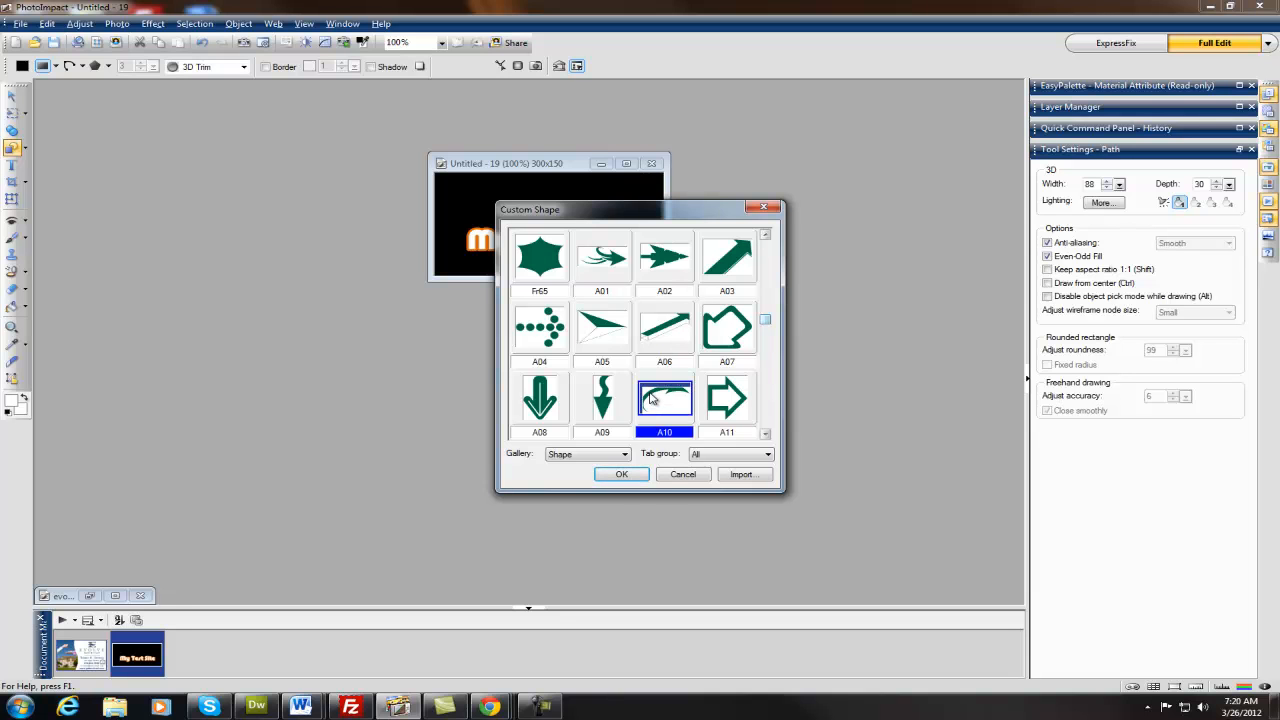
click(621, 474)
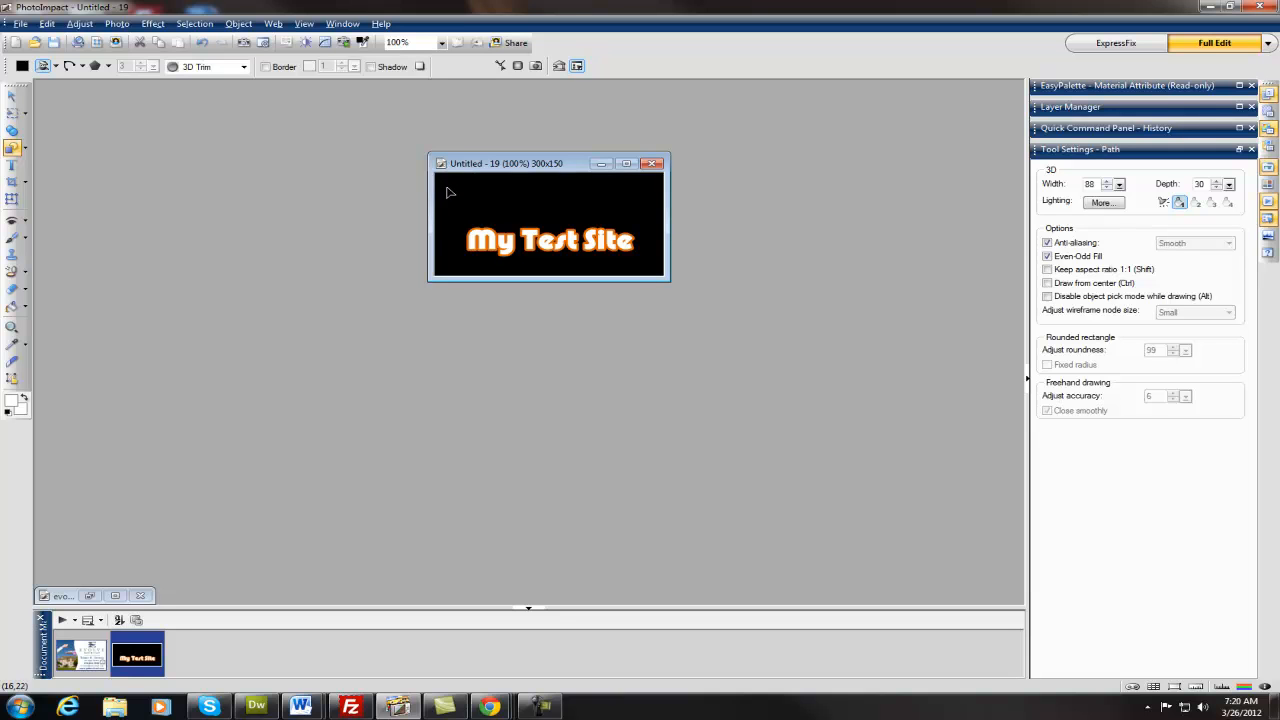
mouse_move(458, 194)
mouse_down()
mouse_move(466, 214)
mouse_move(555, 222)
mouse_move(610, 205)
mouse_move(636, 230)
mouse_move(632, 270)
mouse_up()
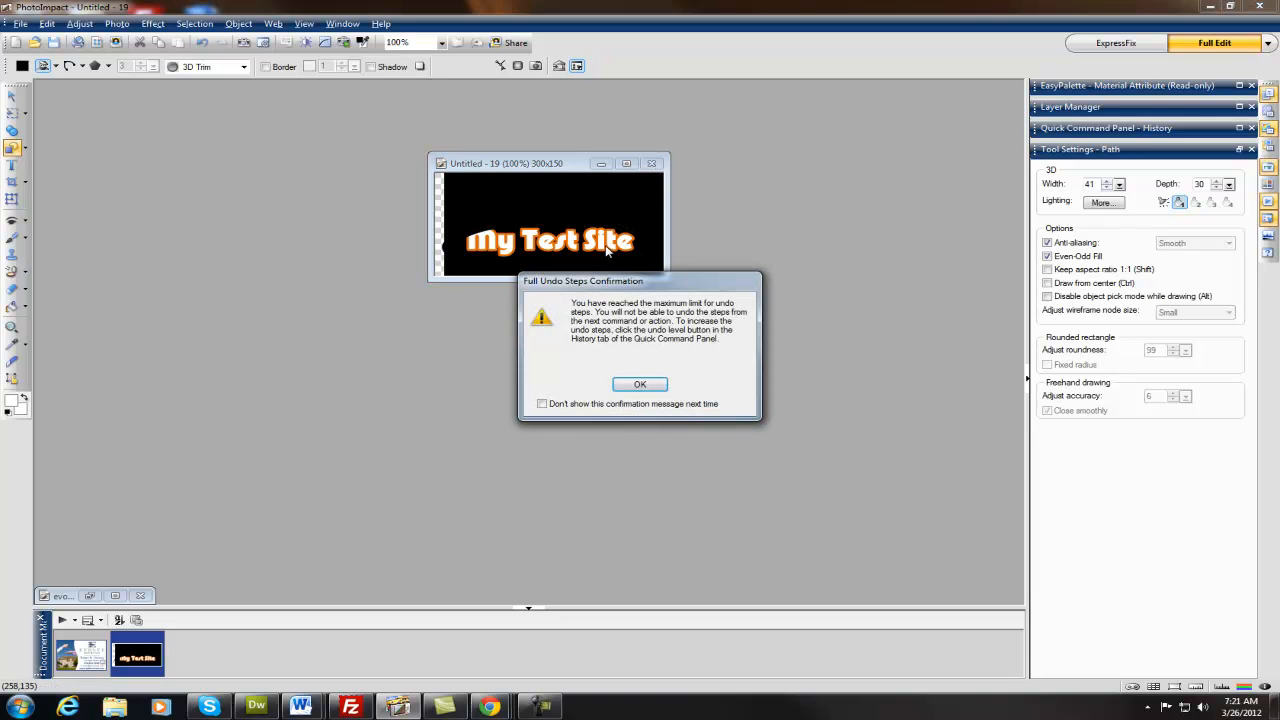
click(645, 387)
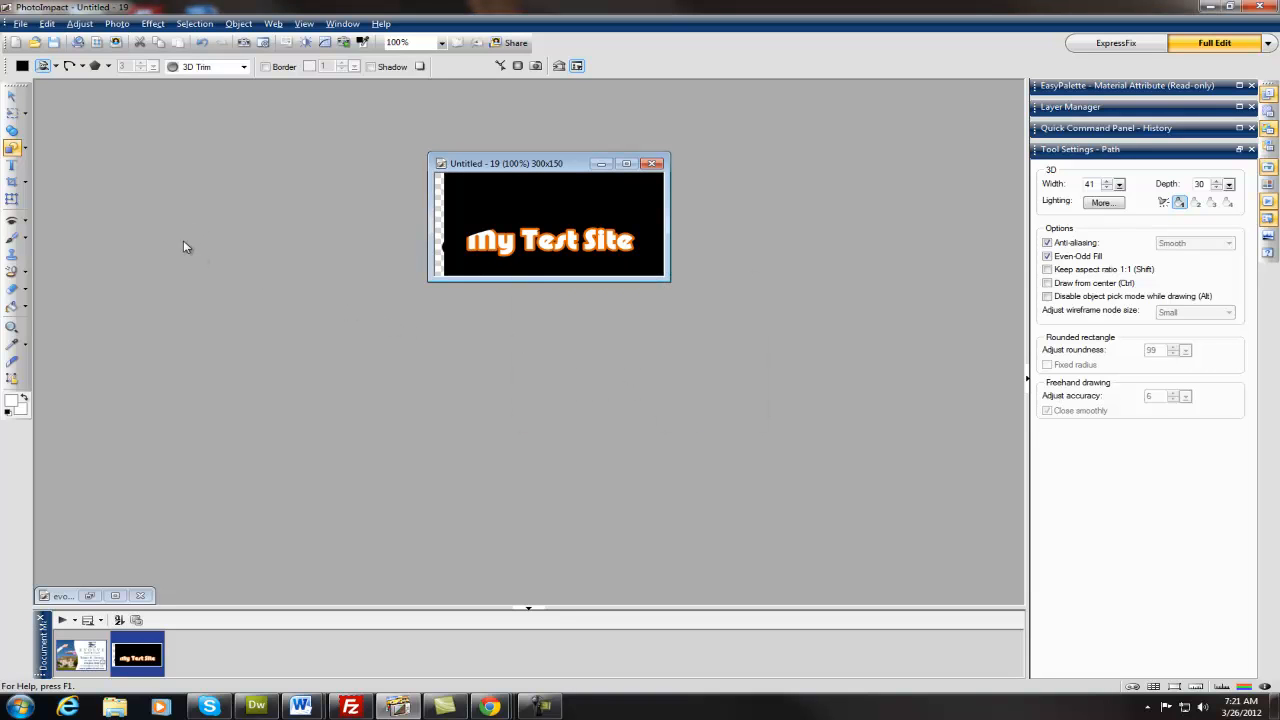
- Colour the swoosh orange and move it up and right to arc over the text
click(22, 66)
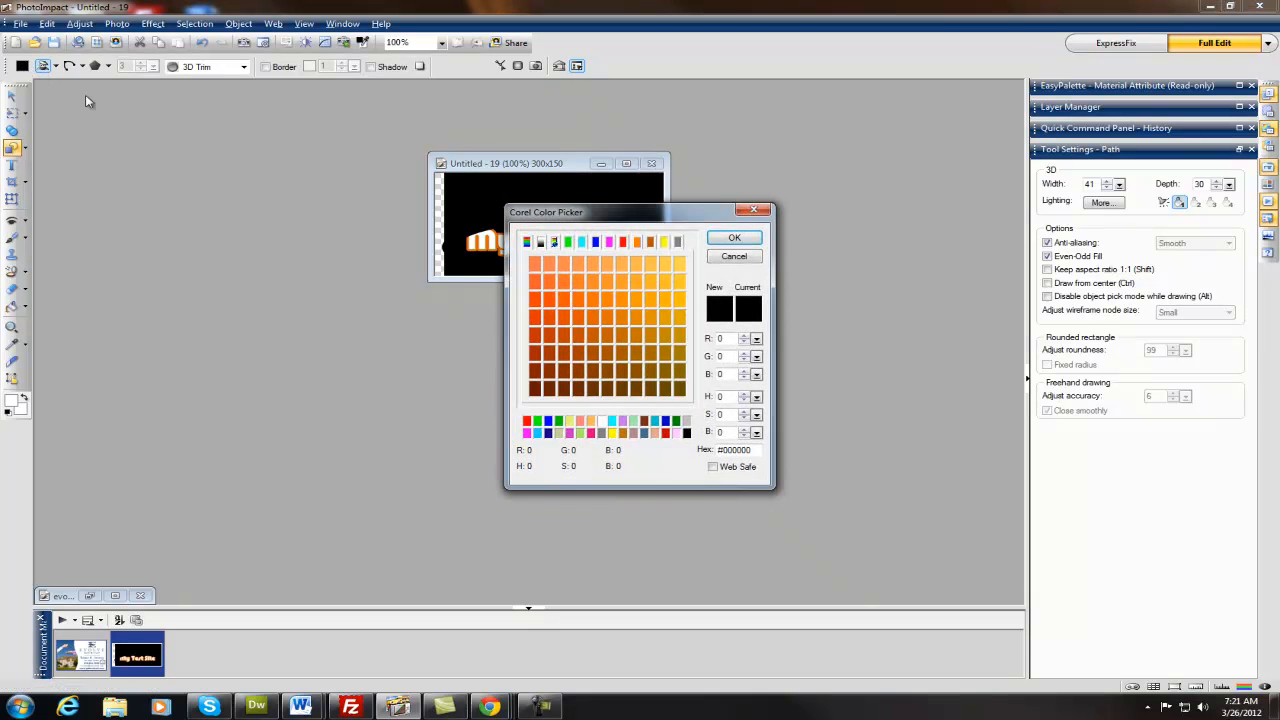
click(577, 320)
click(739, 244)
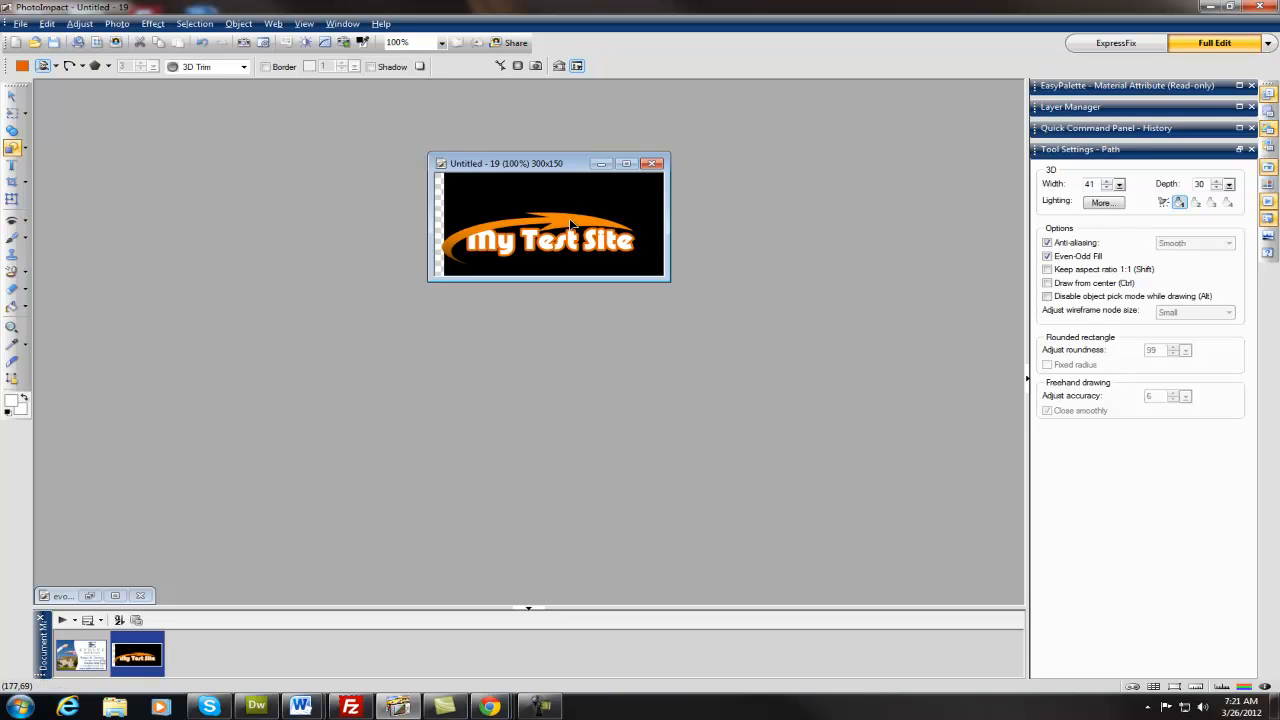
click(27, 101)
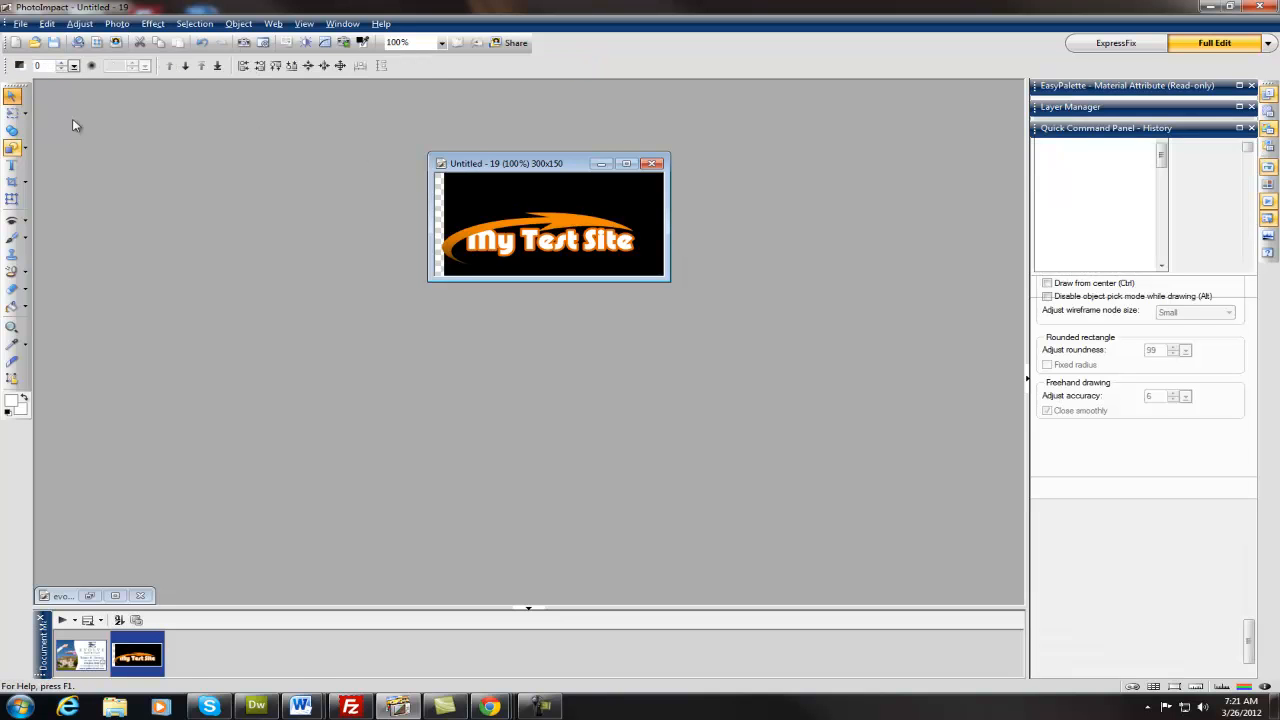
drag(540, 220, 551, 211)
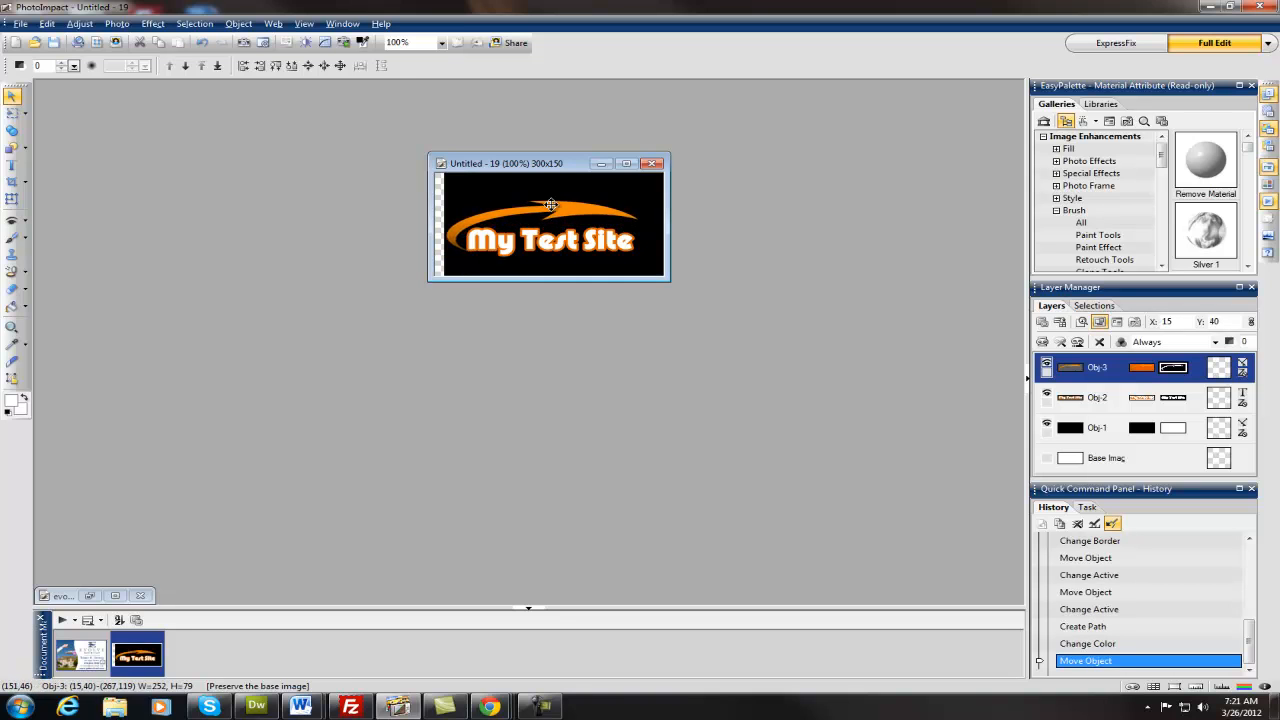
- Nudge the black background so it covers the whole canvas, and reposition the document window
click(466, 195)
drag(466, 195, 464, 196)
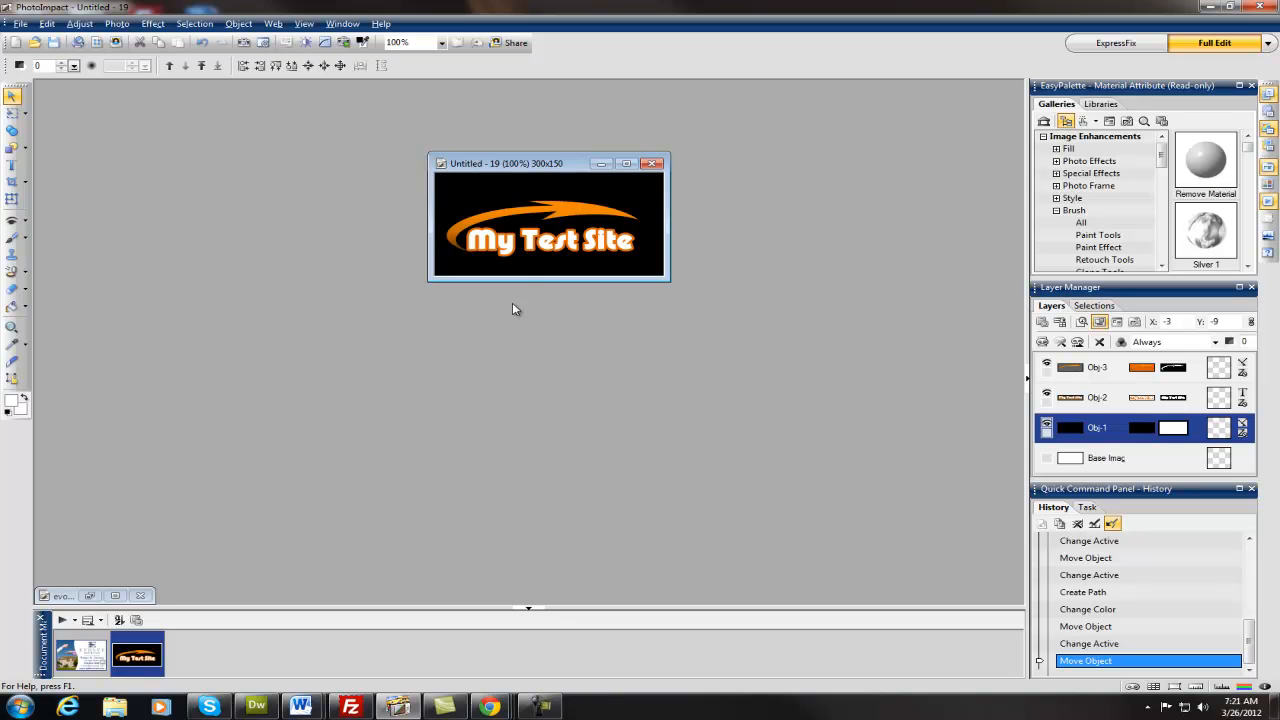
drag(503, 165, 473, 150)
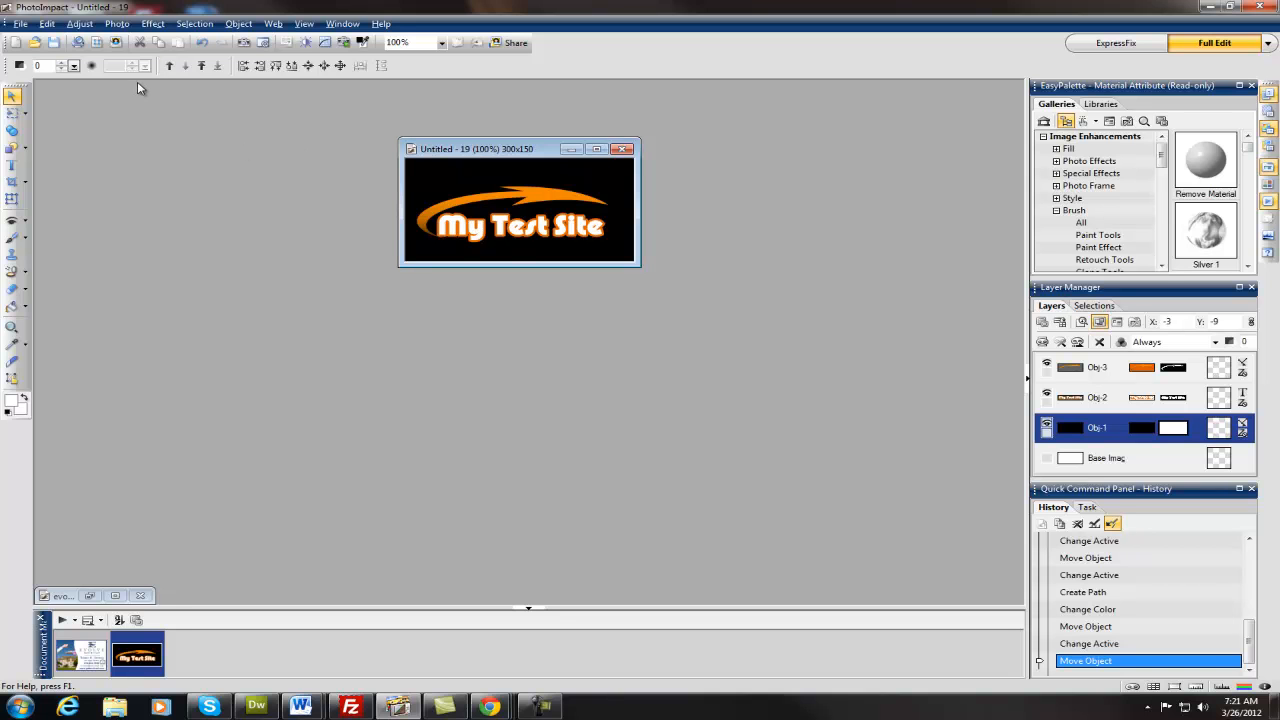
click(20, 23)
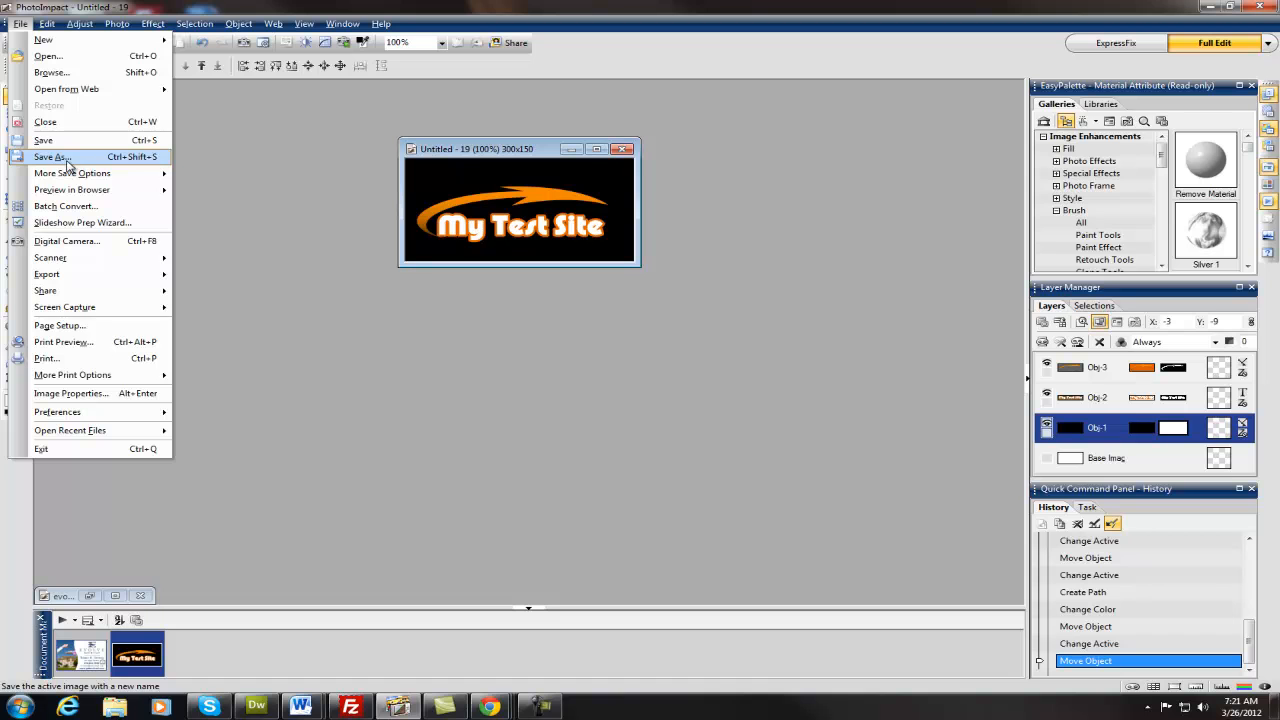
- Hide the black background object, and save to the Company Website Accounts\G folder
click(458, 370)
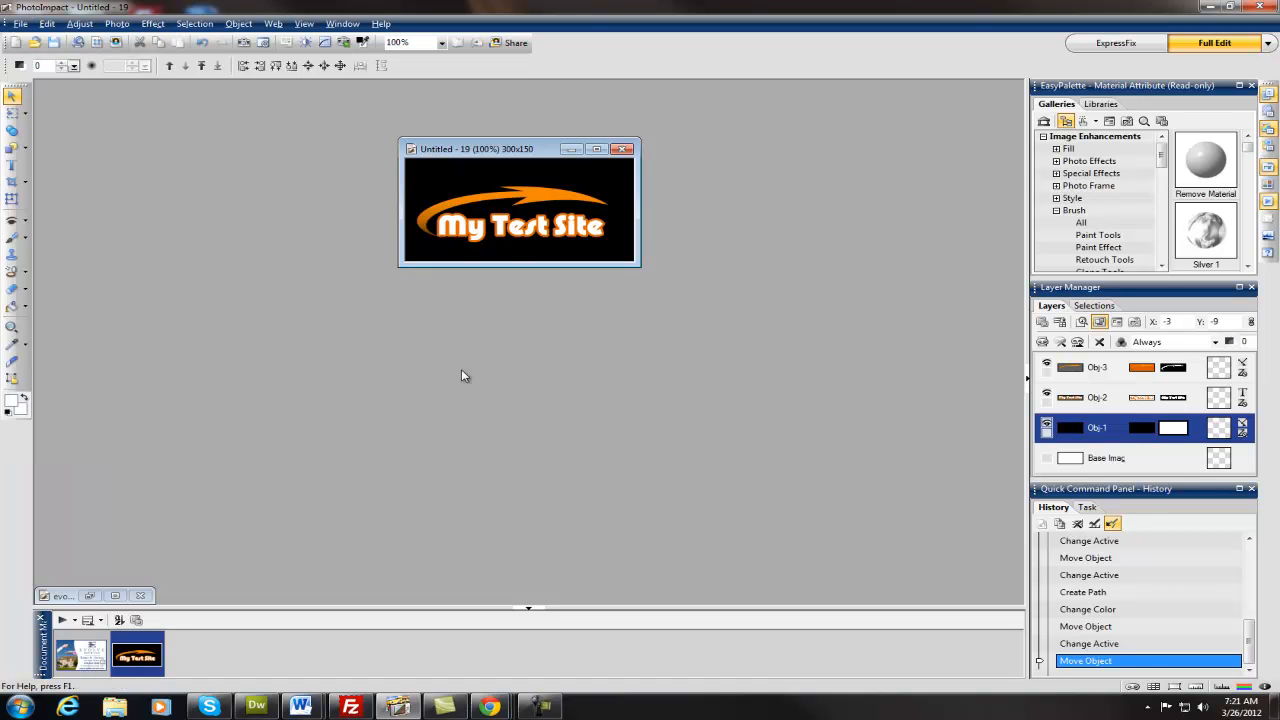
click(1047, 428)
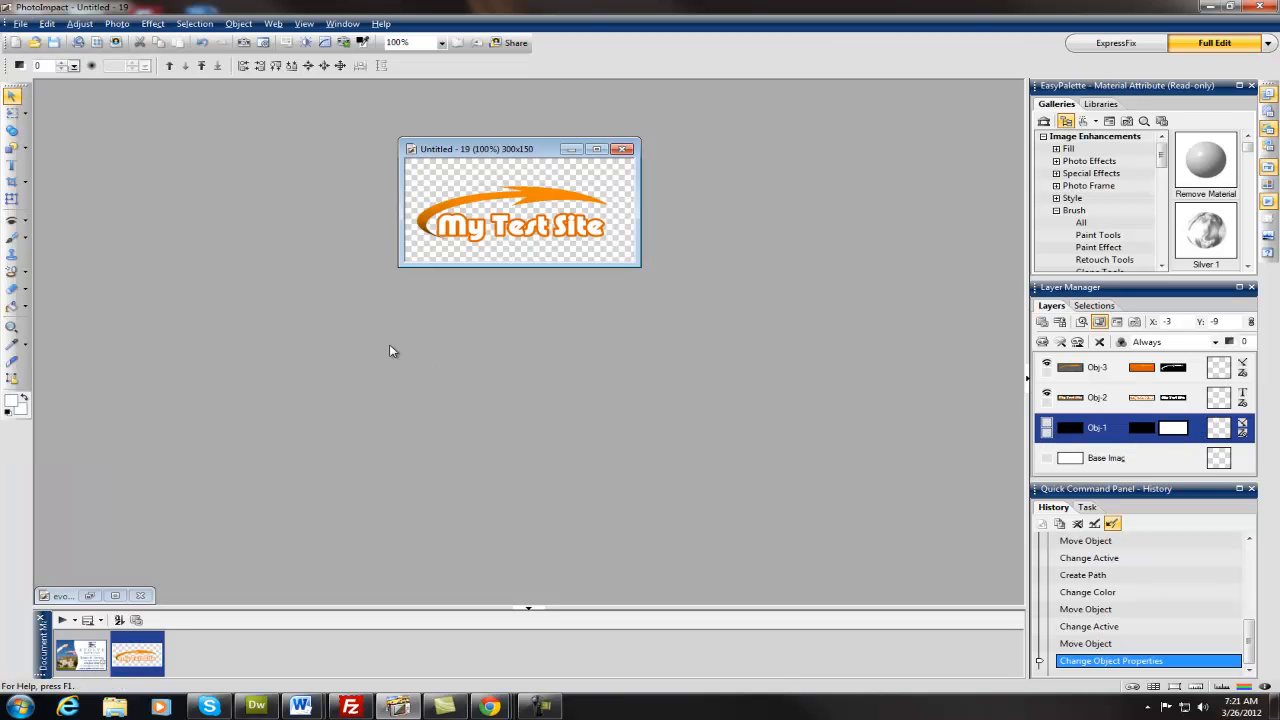
click(20, 23)
click(63, 160)
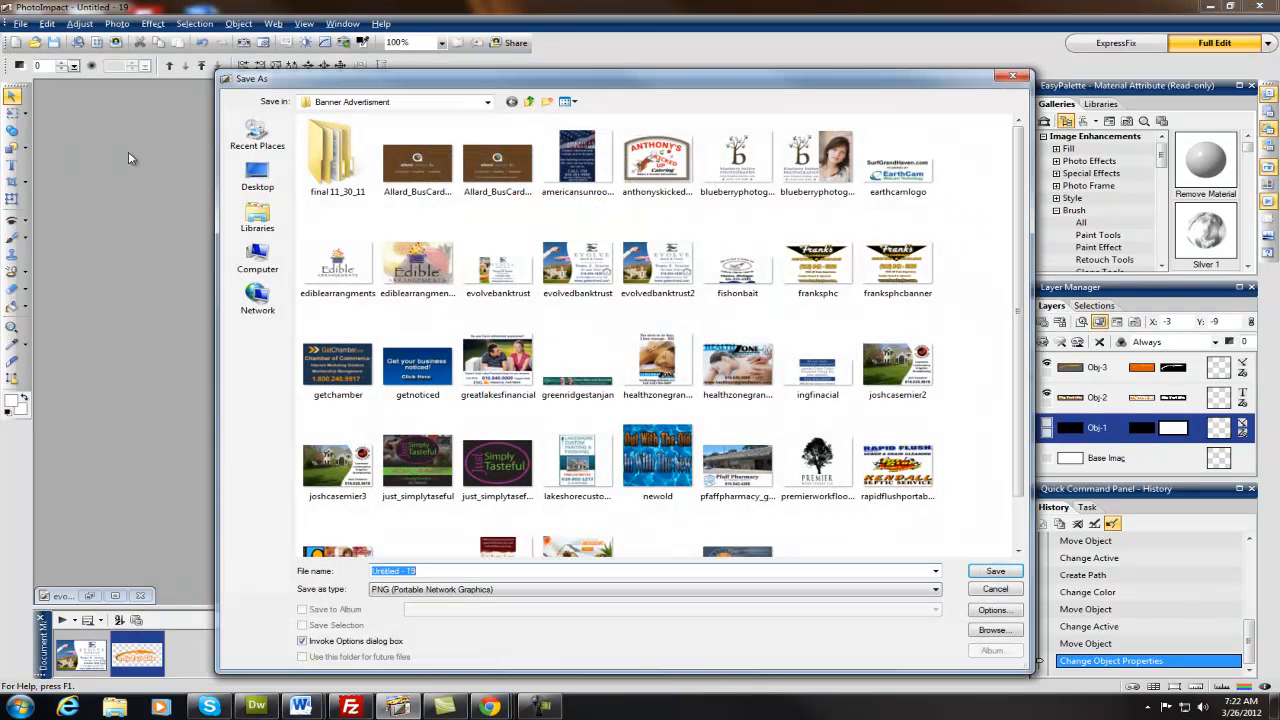
click(487, 102)
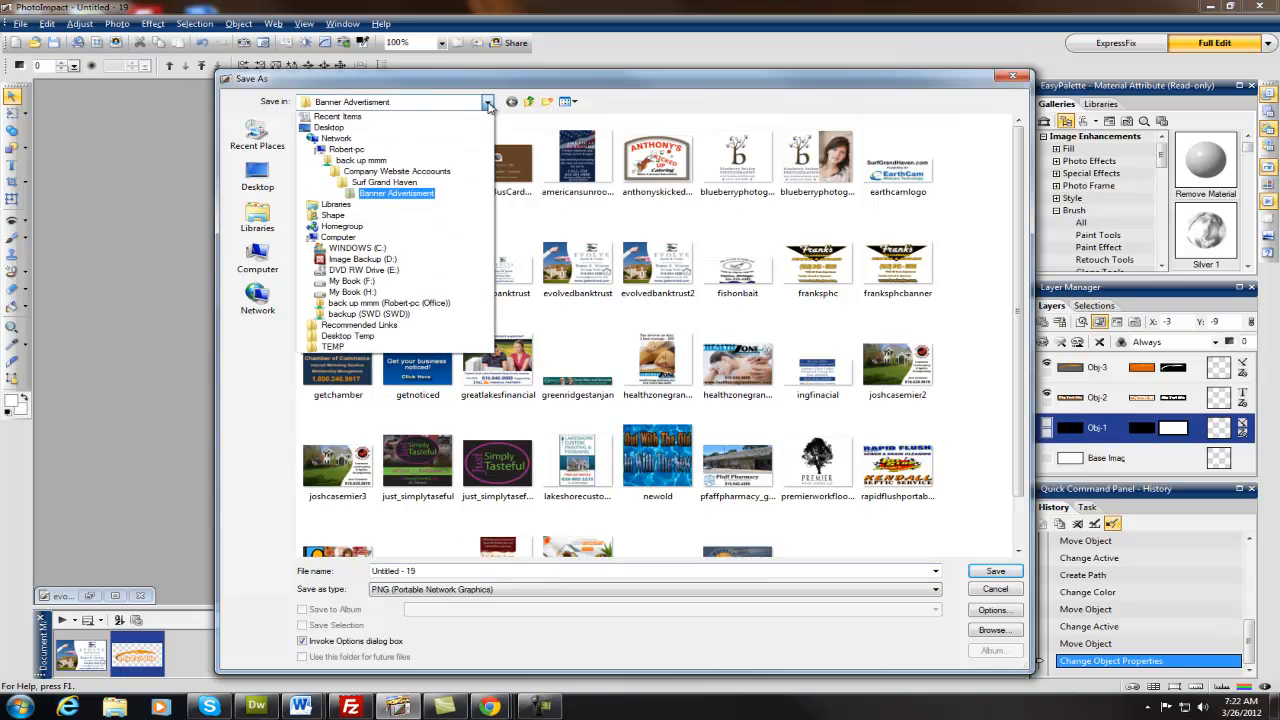
click(380, 171)
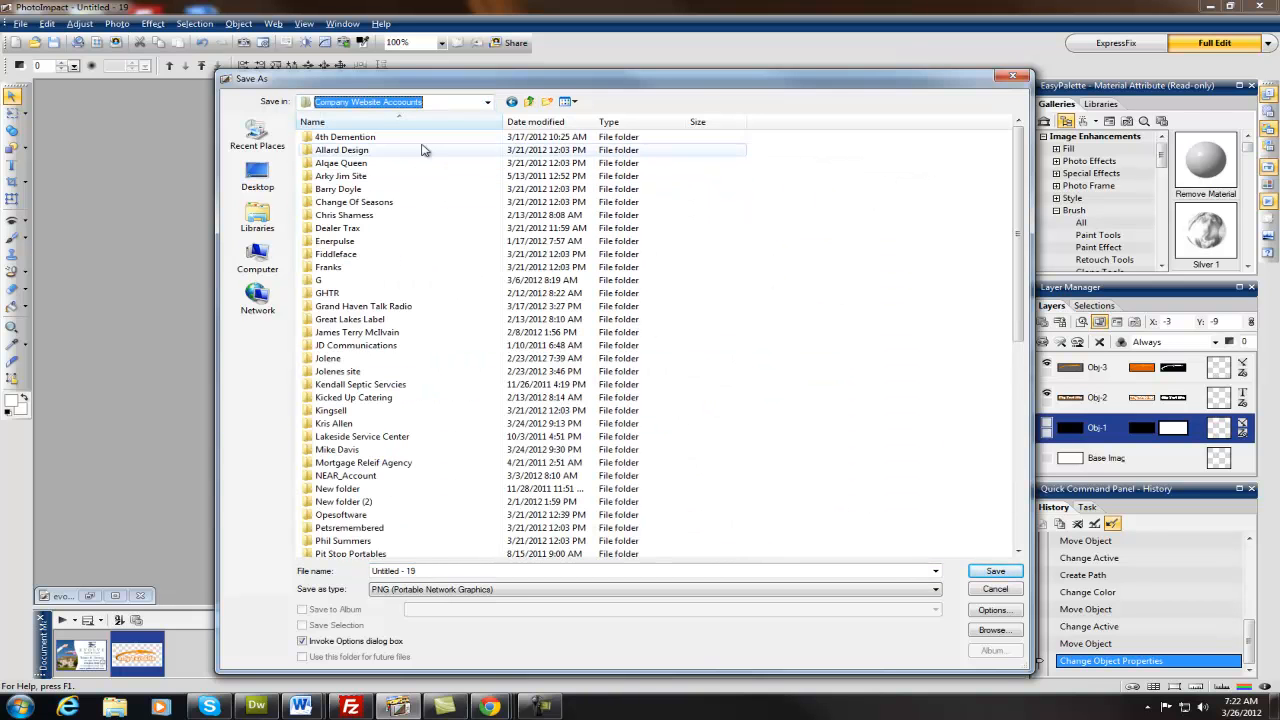
click(321, 281)
double_click(321, 281)
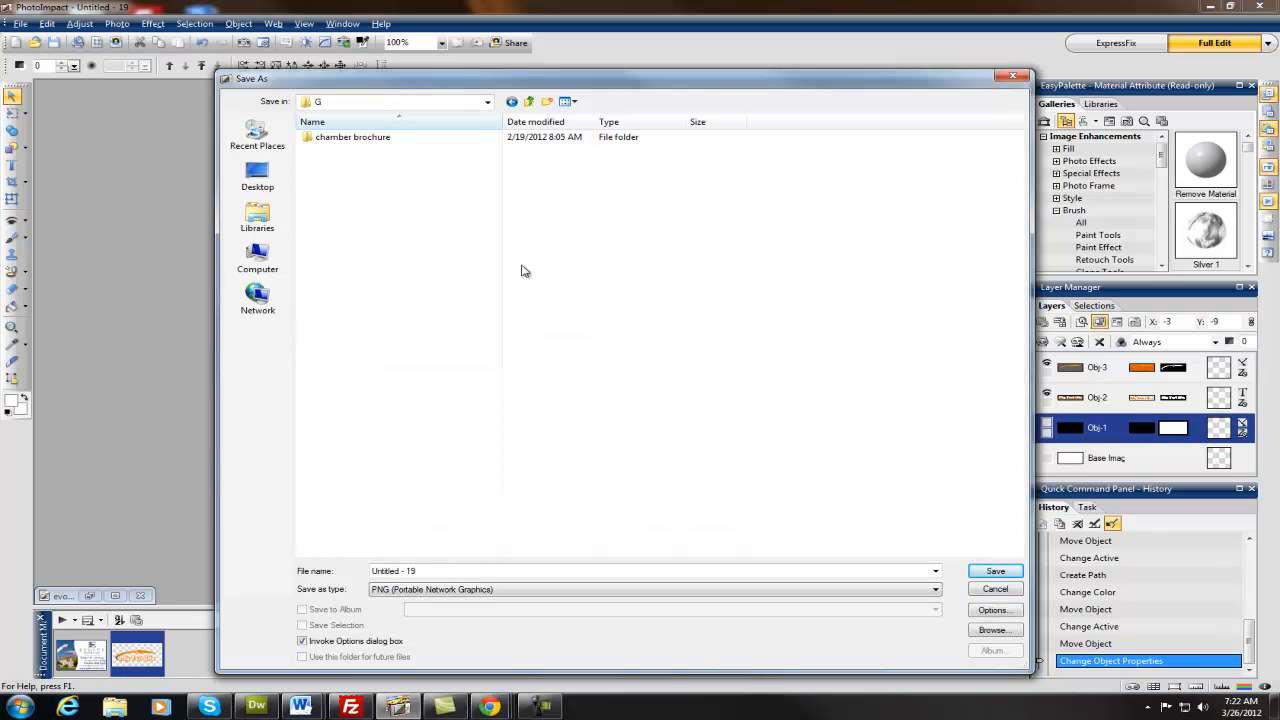
- Save the image as logo.png, accepting the PNG settings and merging objects
click(400, 570)
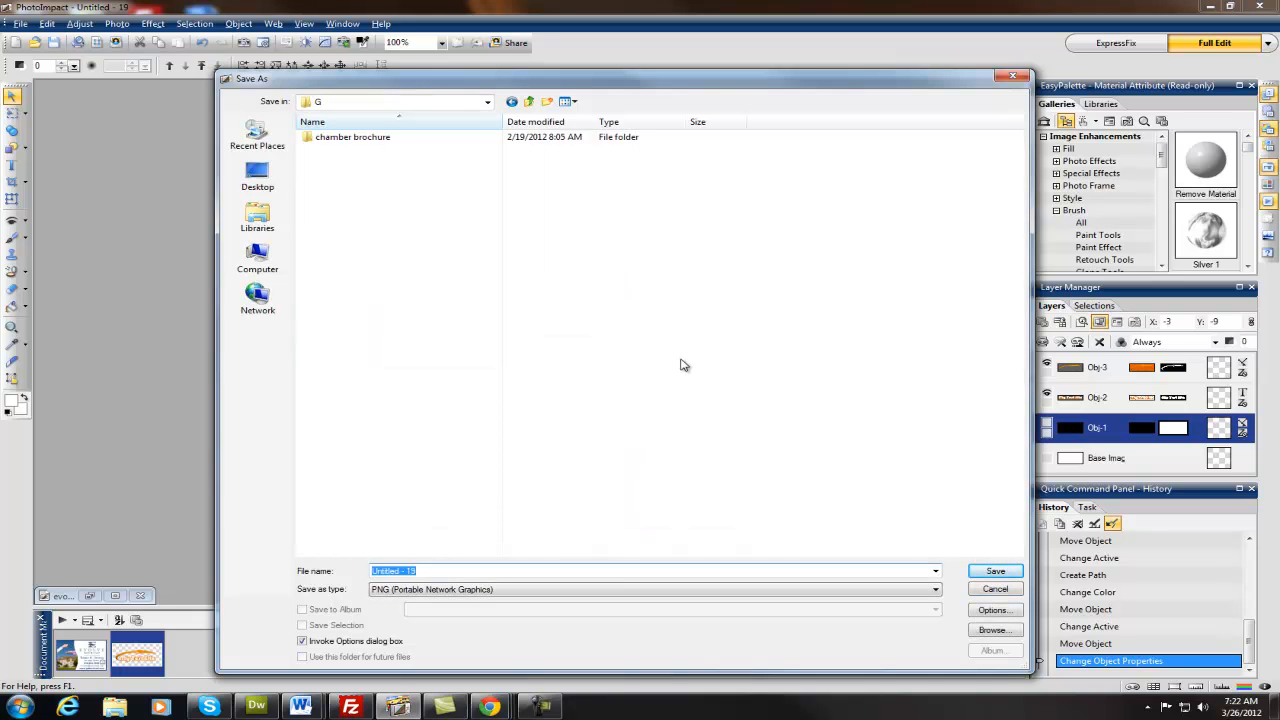
key(BackSpace)
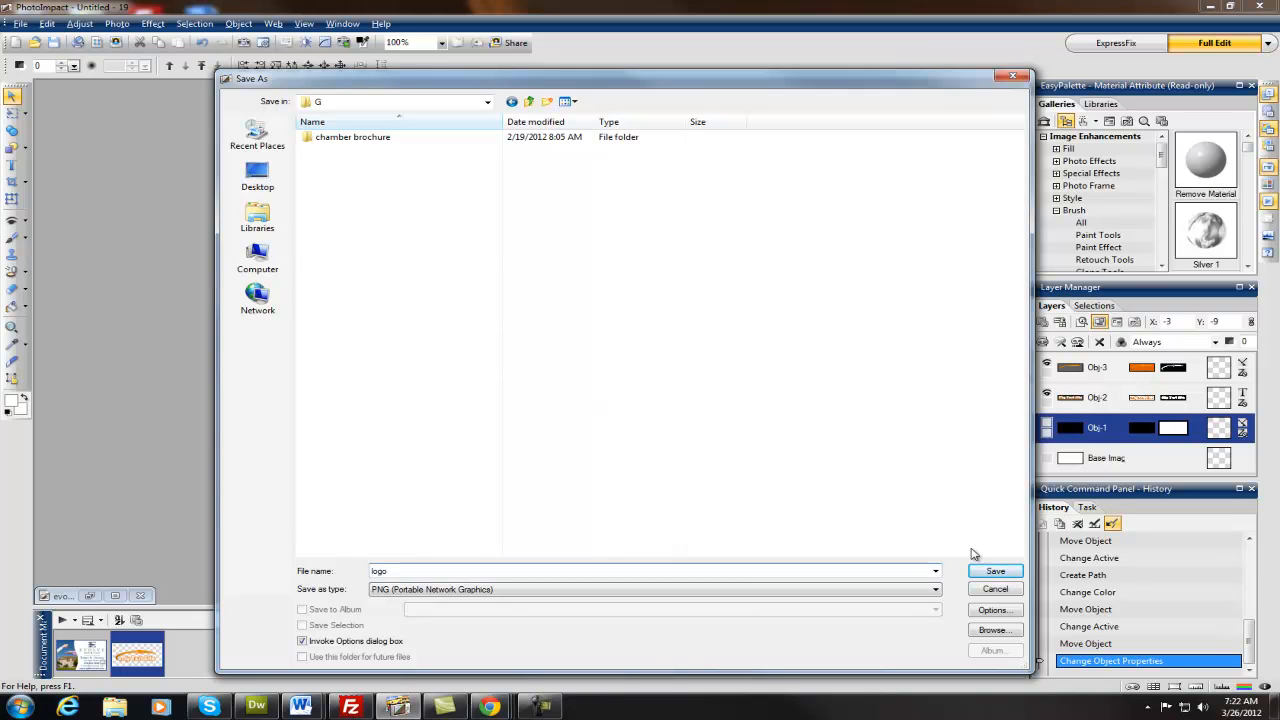
click(996, 572)
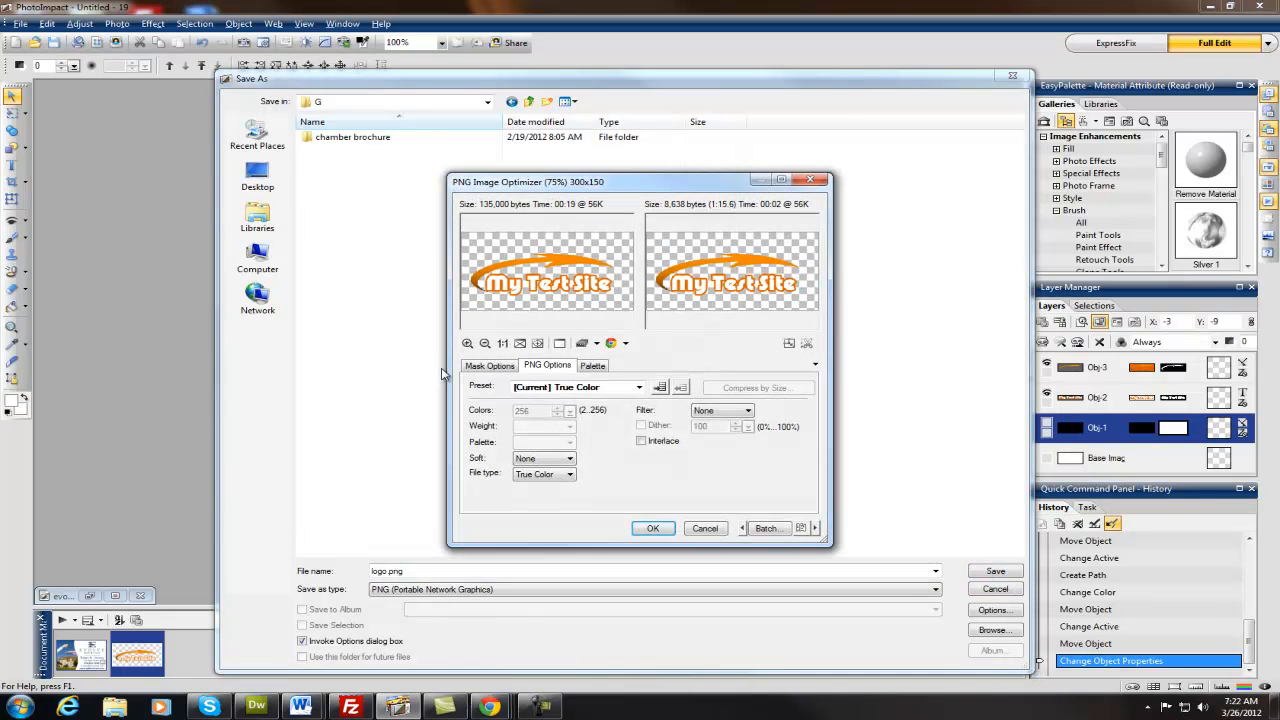
click(653, 529)
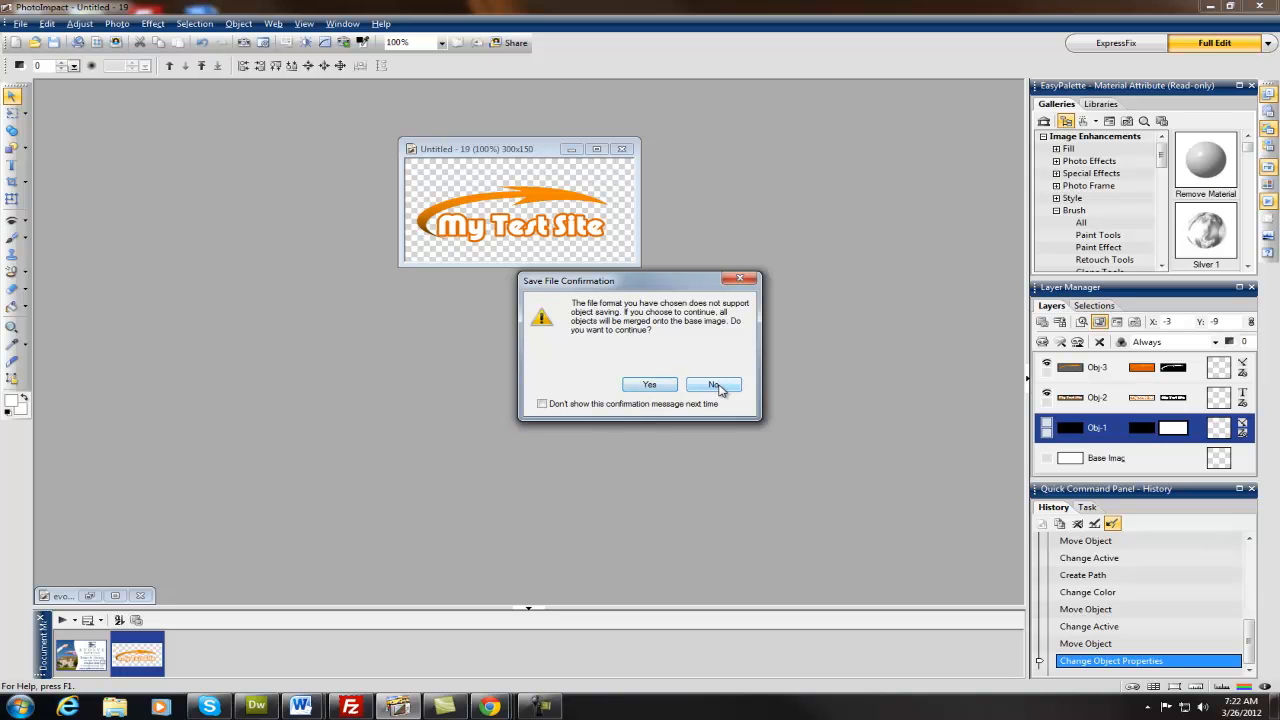
click(651, 388)
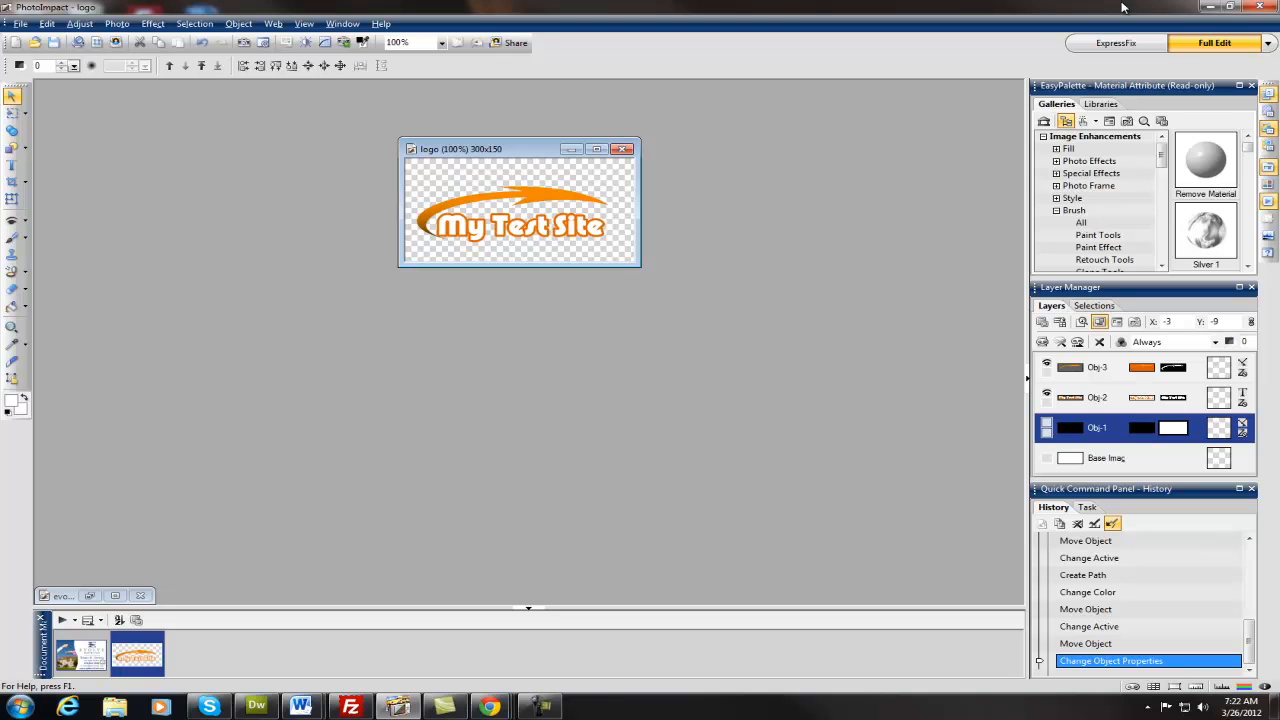
- Bring up Chrome's WebHost Manager accounts list, then minimize the browser to the desktop
click(1208, 9)
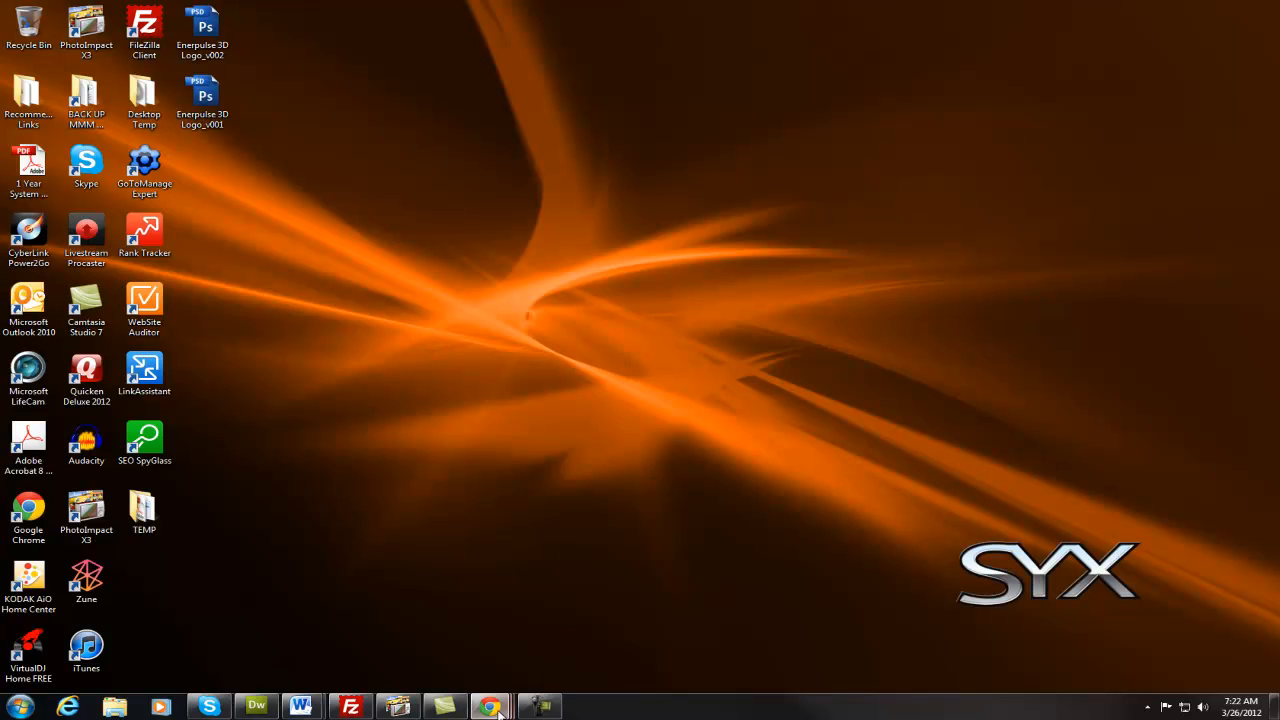
mouse_move(489, 707)
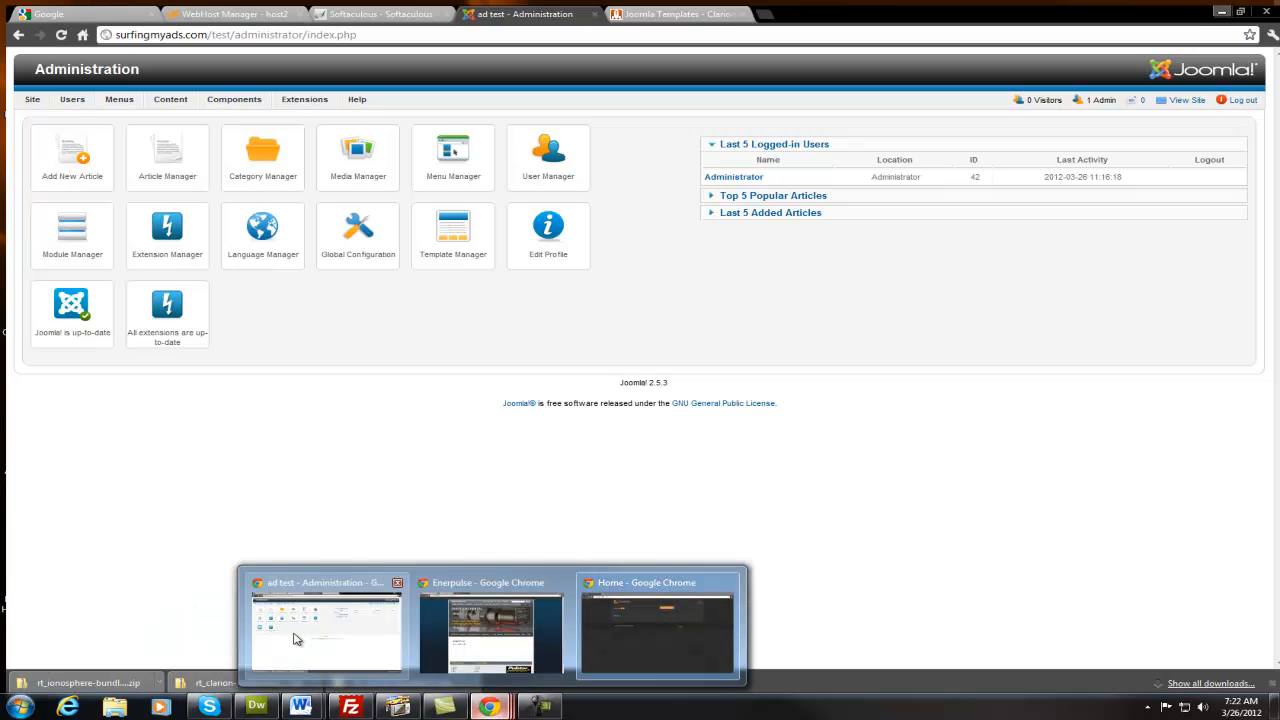
click(290, 636)
click(201, 9)
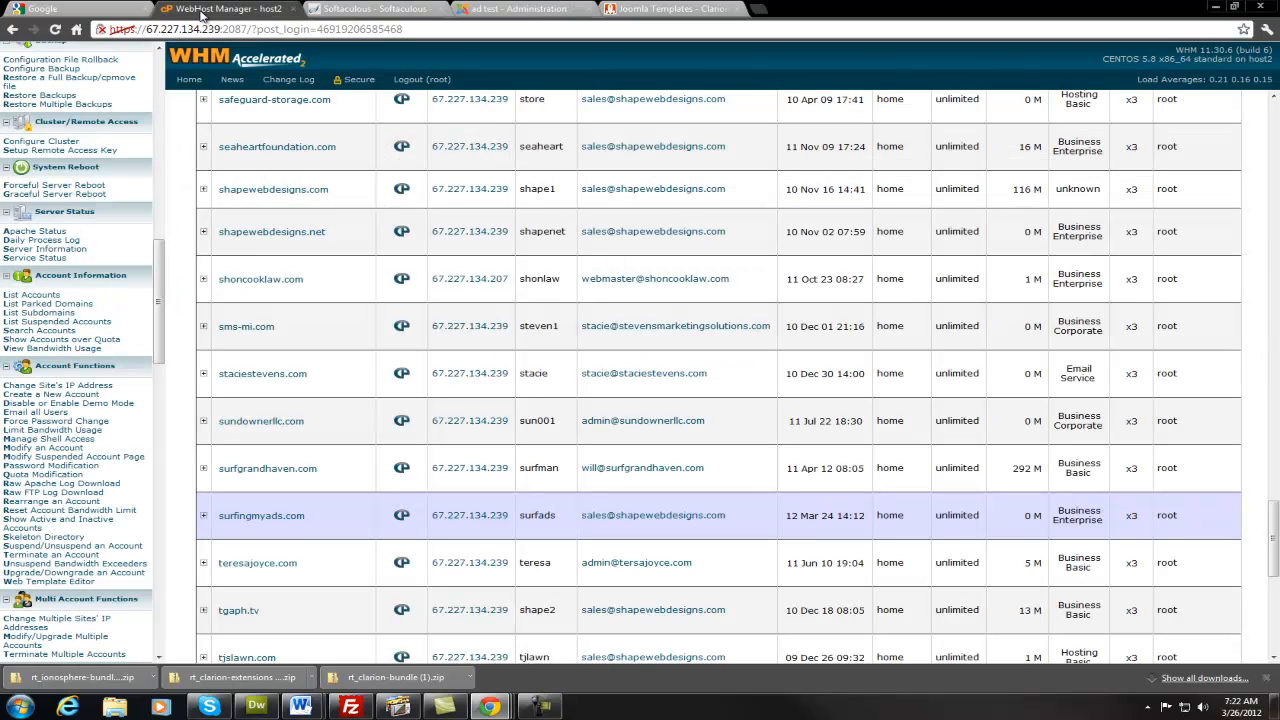
click(1214, 11)
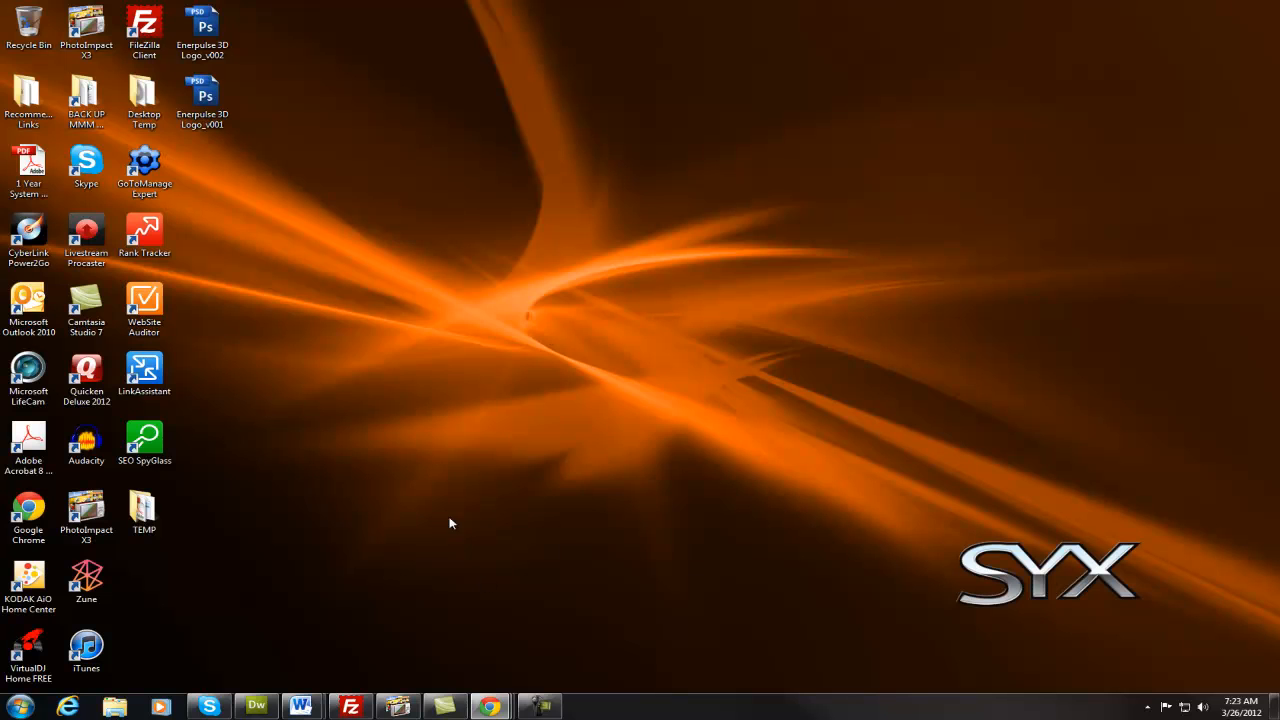
- Reconnect FileZilla to the hosting account with the edited username in a new tab
click(350, 706)
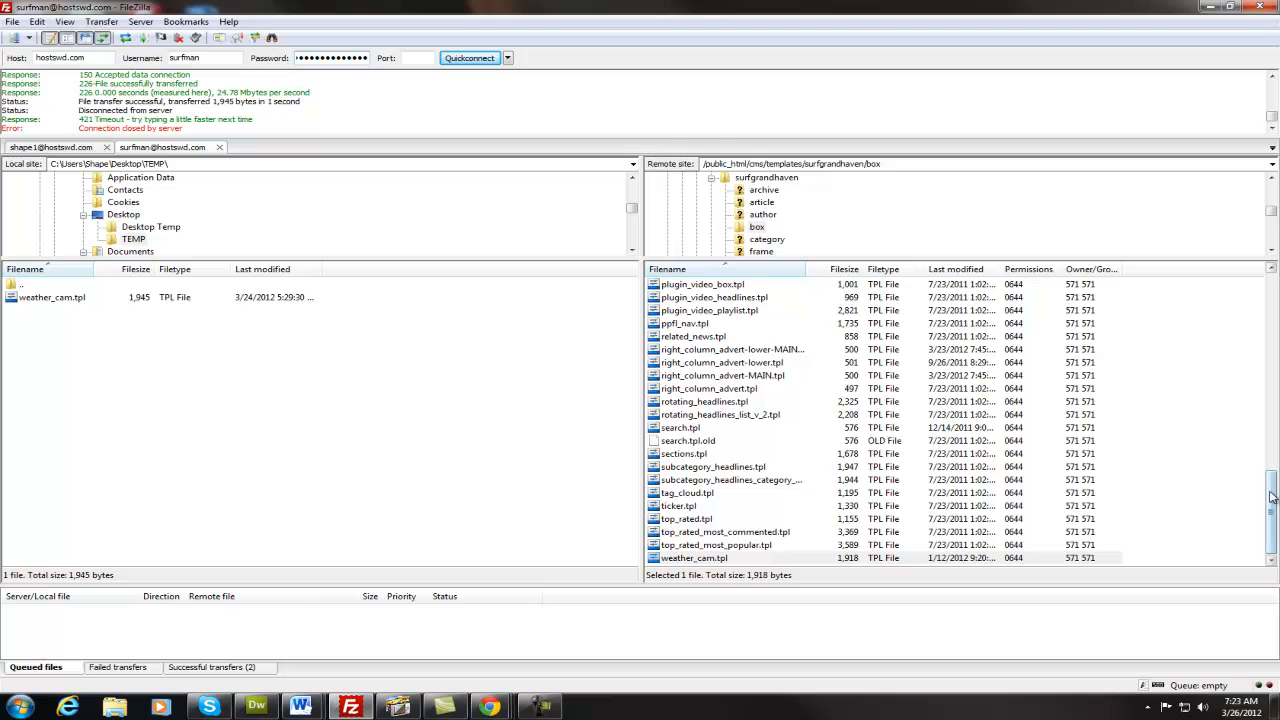
drag(1268, 500, 1268, 290)
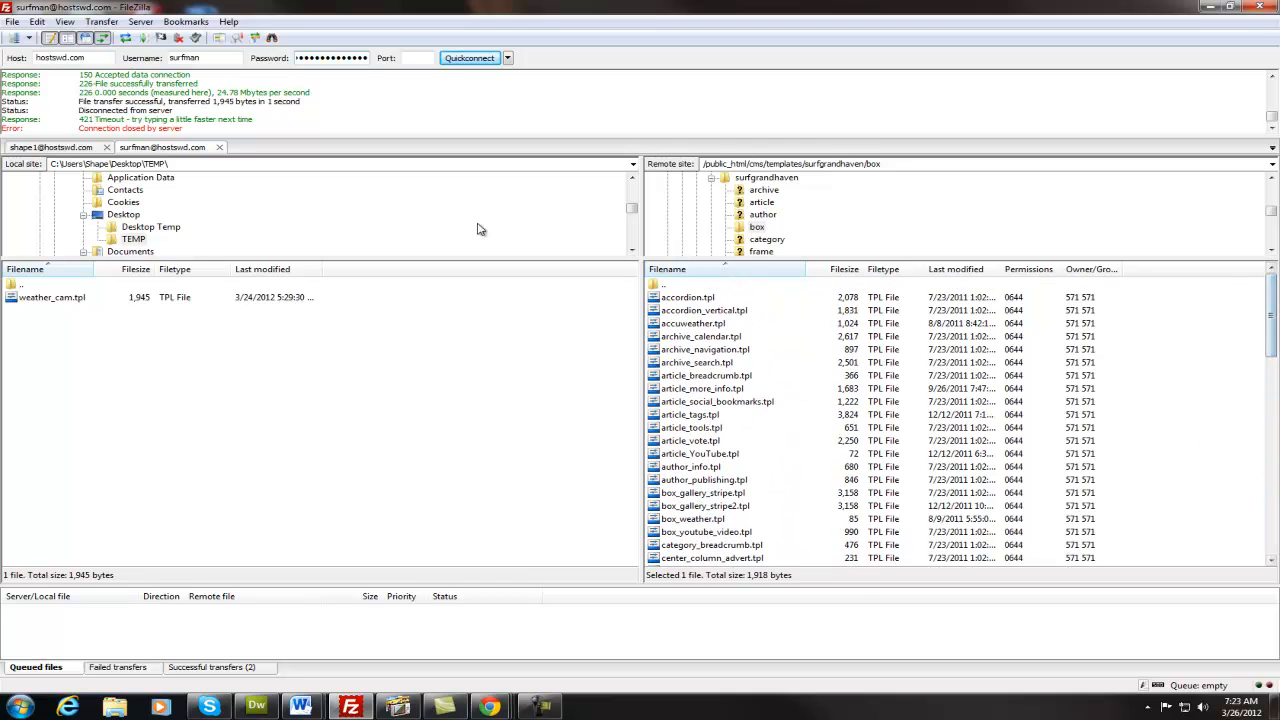
drag(203, 58, 166, 58)
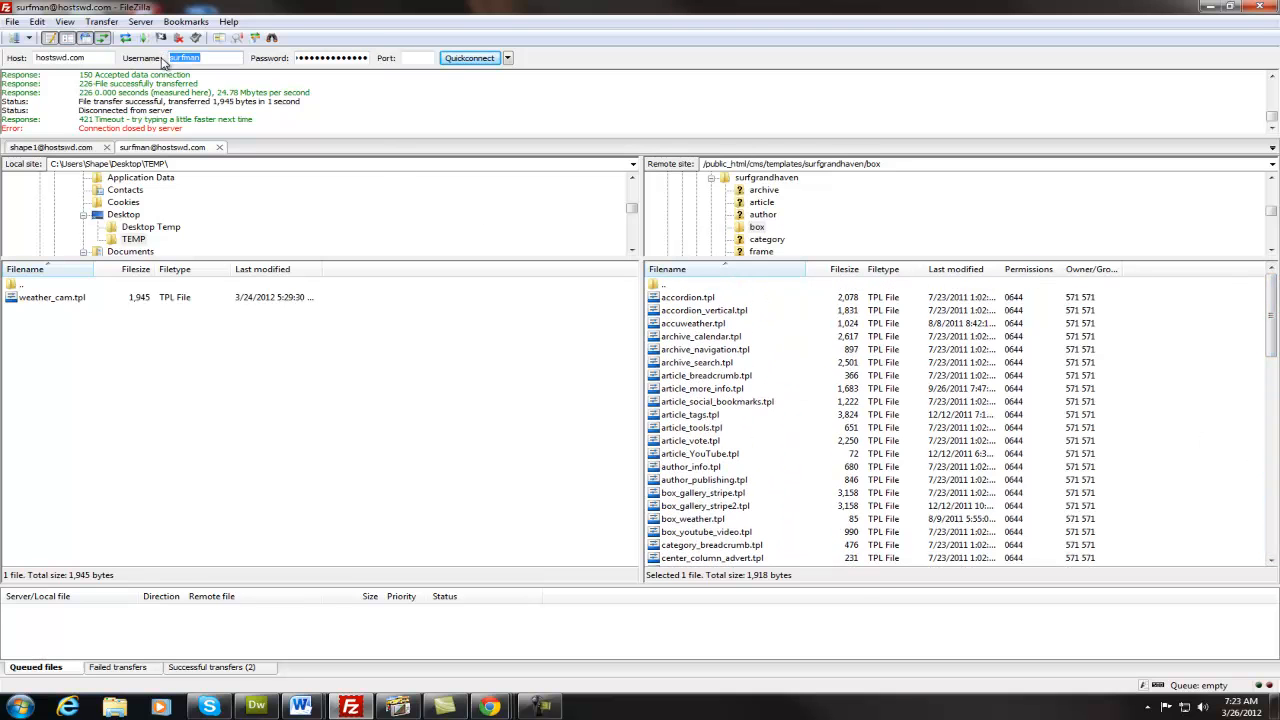
text(s)
key(Return)
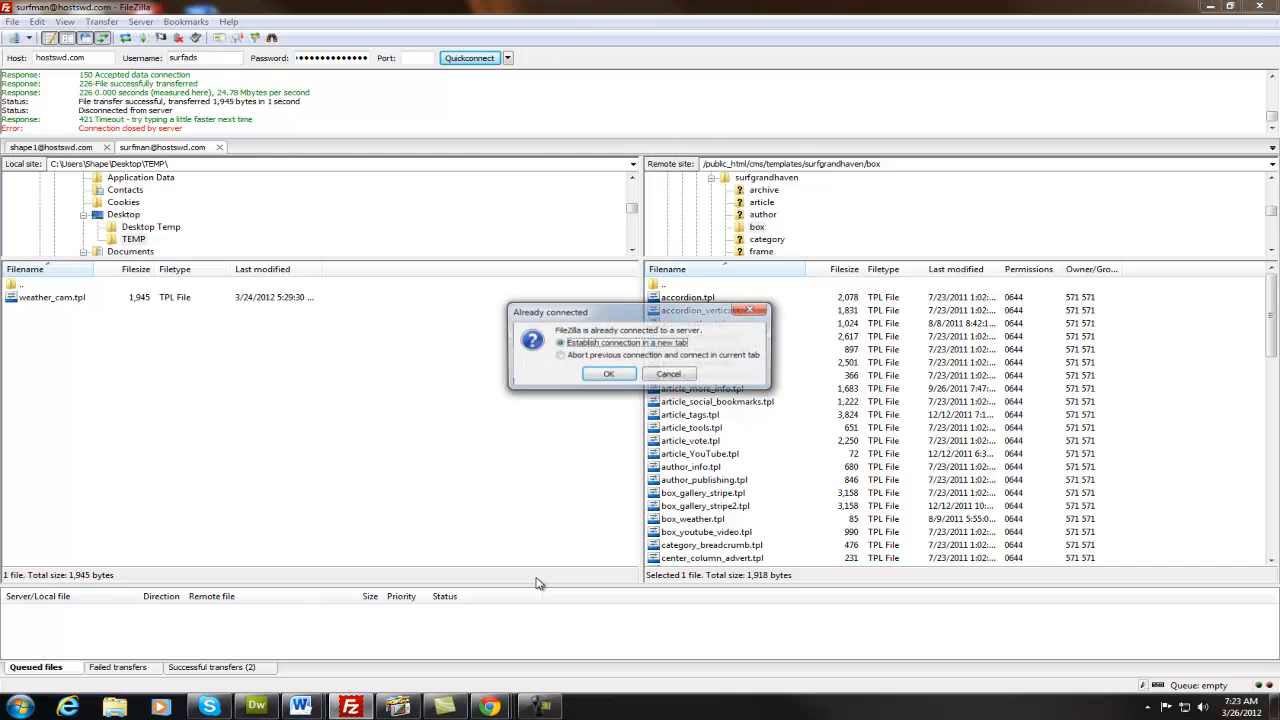
key(Return)
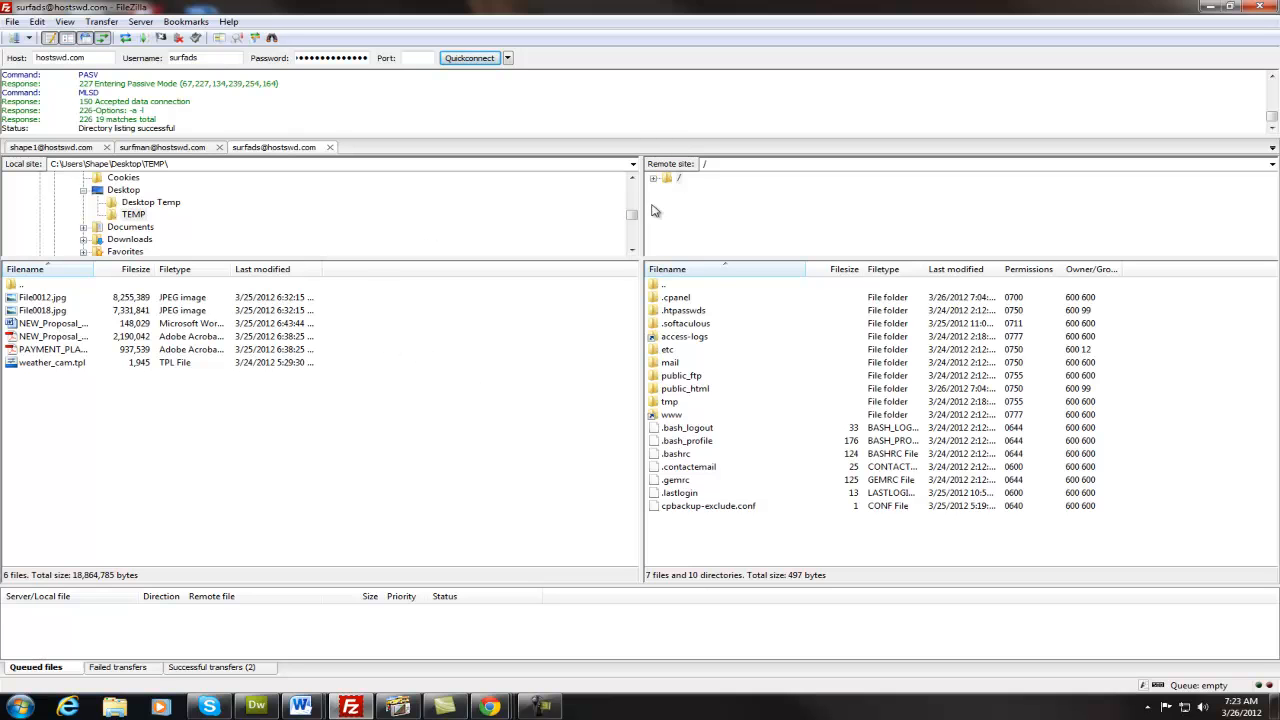
- Browse the local pane to Desktop and upload the BACK UP MMM shortcut
drag(633, 214, 632, 187)
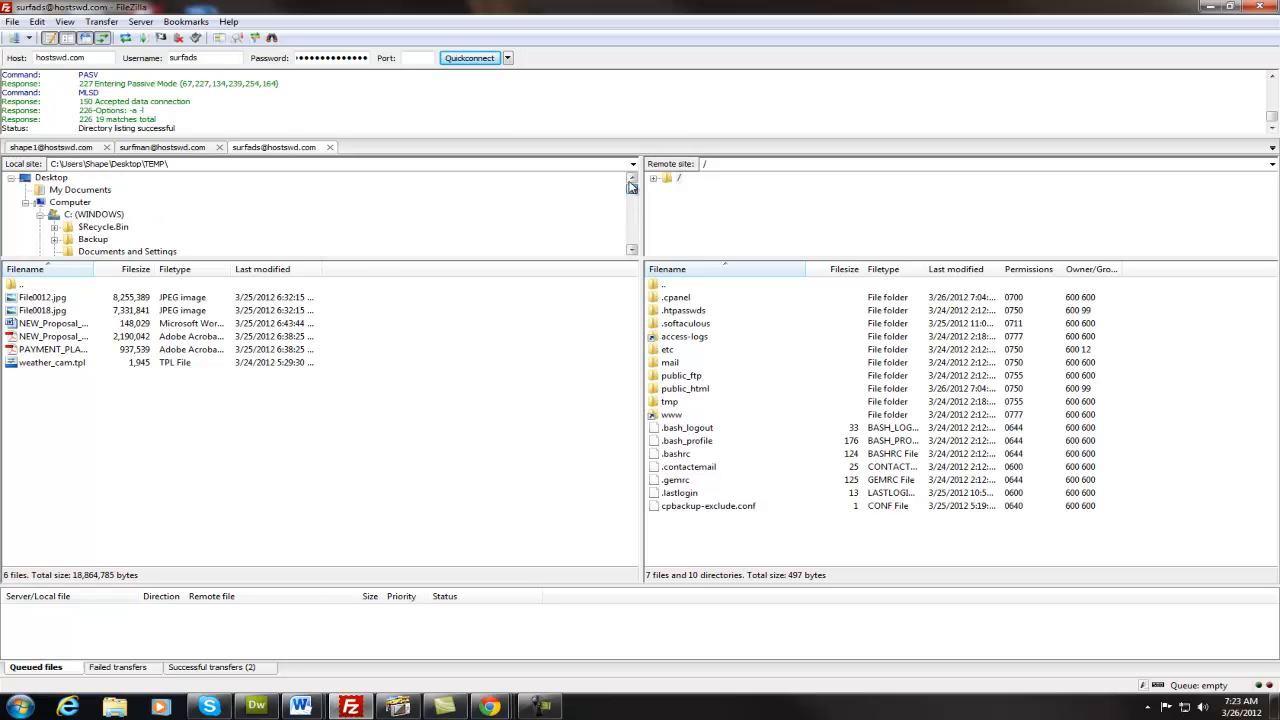
click(60, 205)
click(52, 178)
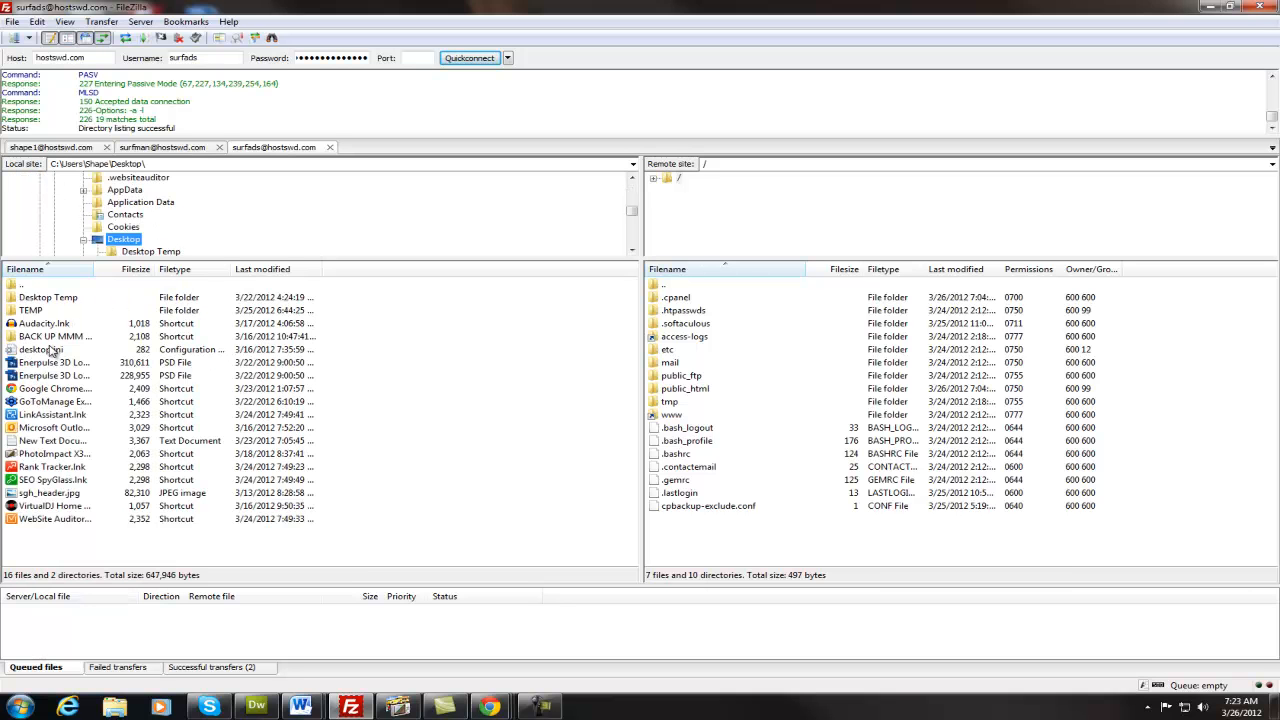
double_click(56, 338)
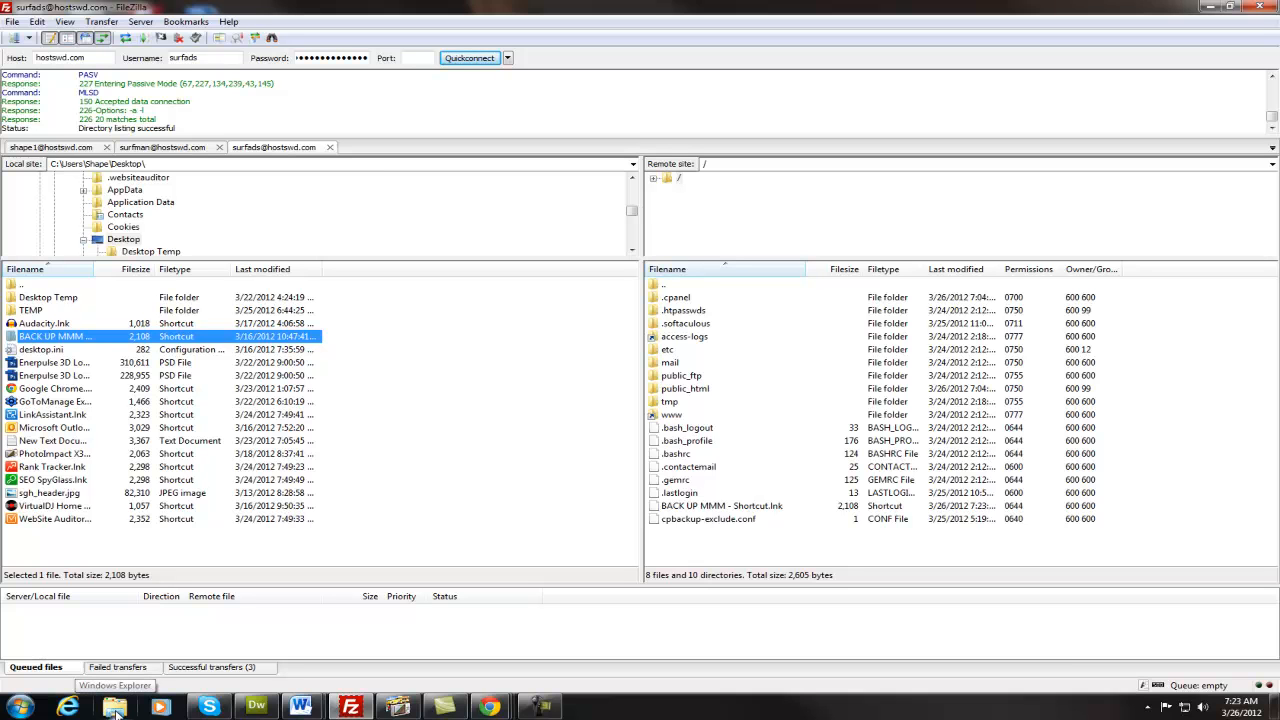
- Copy the logo image from the backup drive's Company Website Accounts > G folder
click(115, 708)
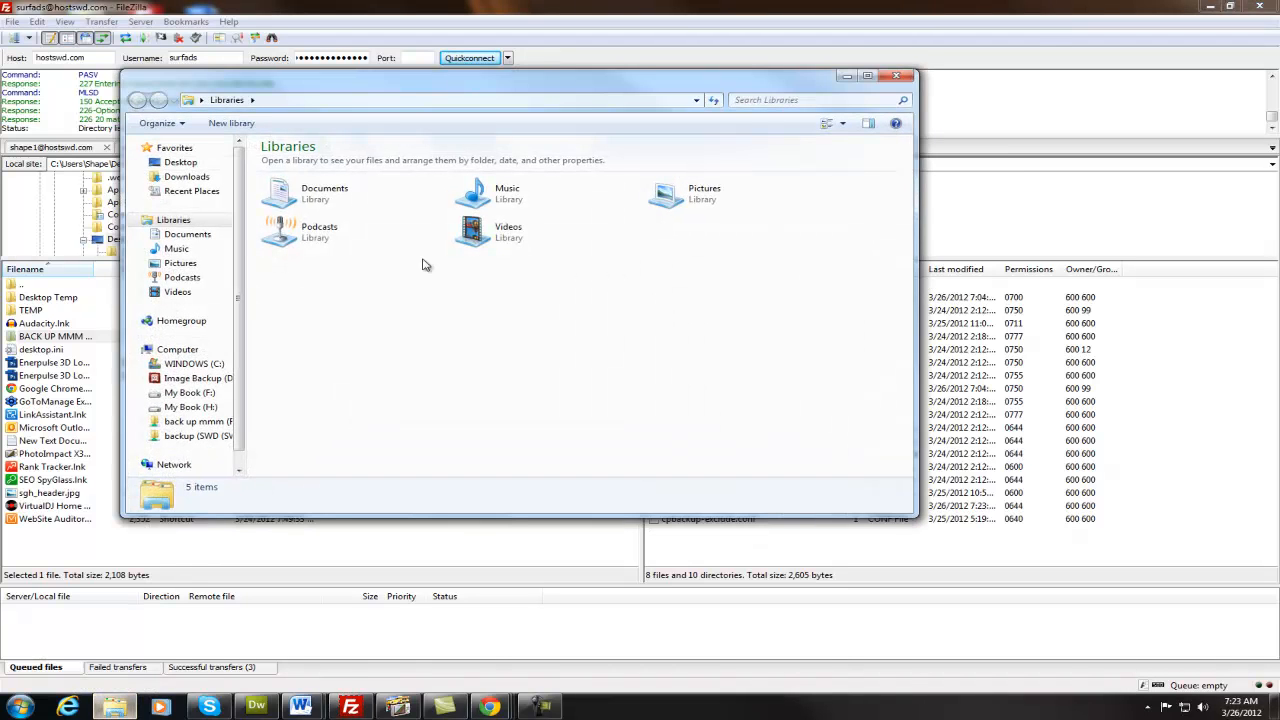
click(195, 422)
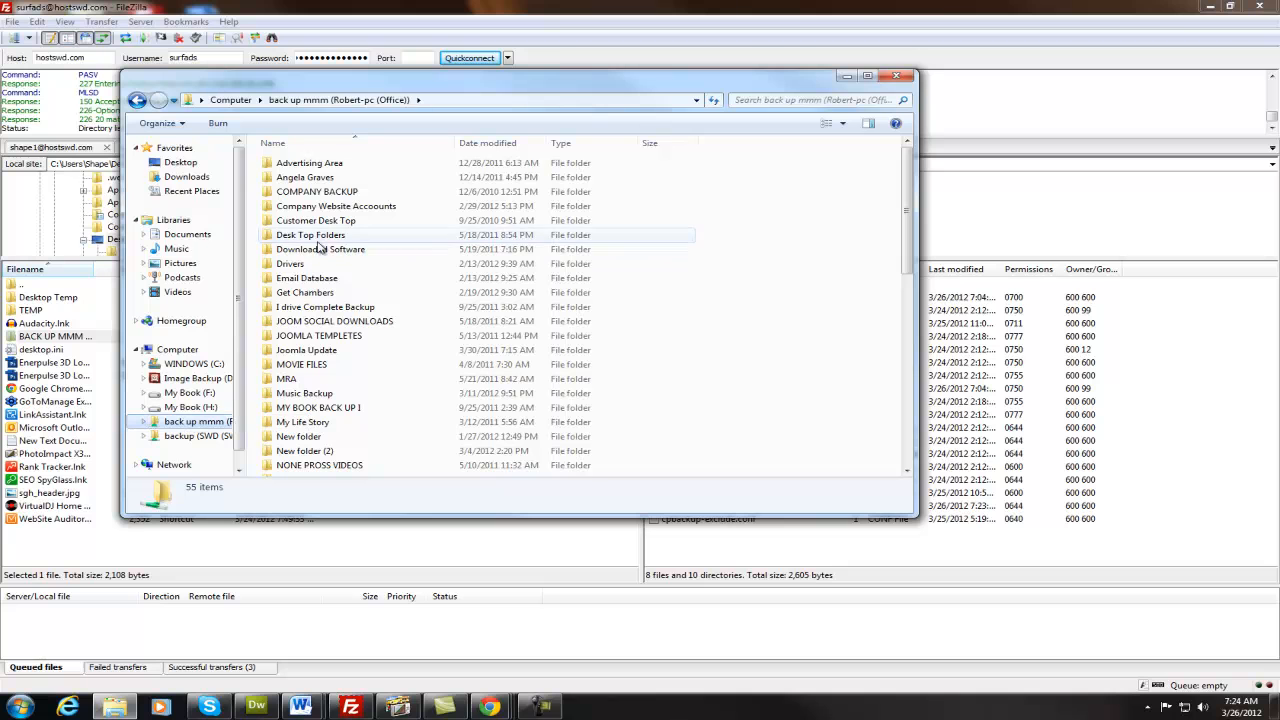
click(340, 207)
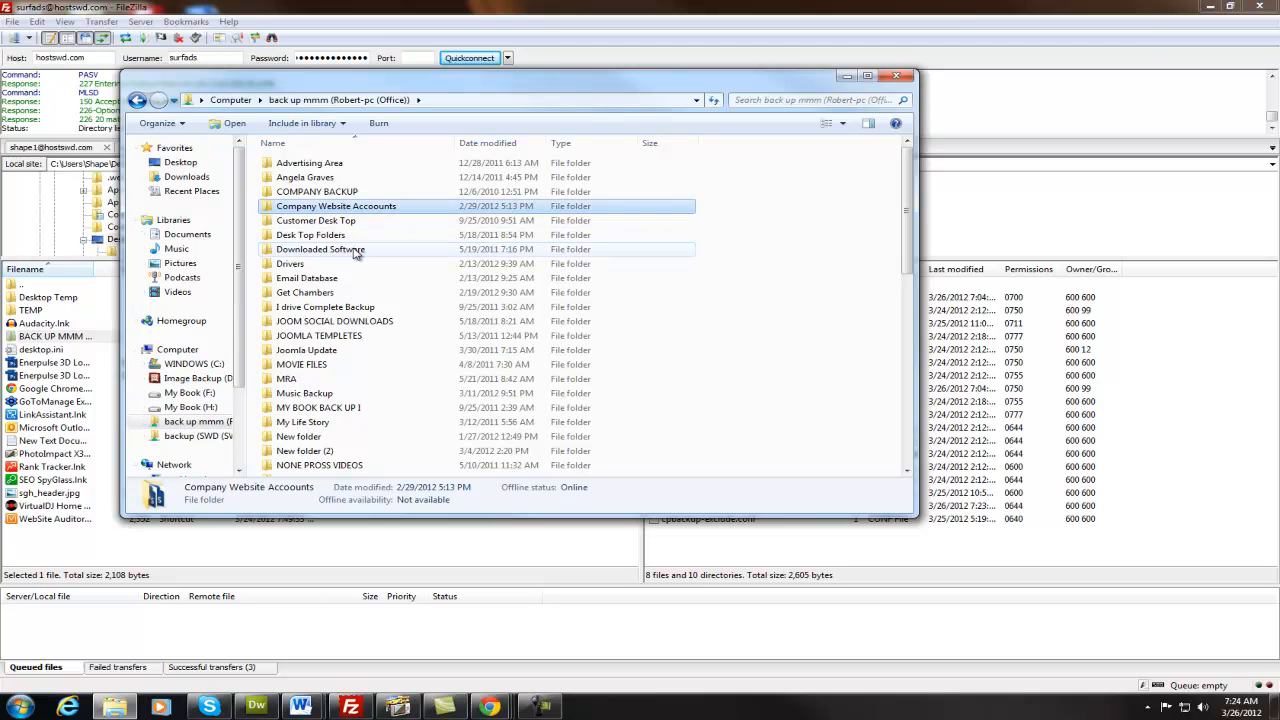
scroll(355, 250, down, 1)
scroll(348, 222, up, 1)
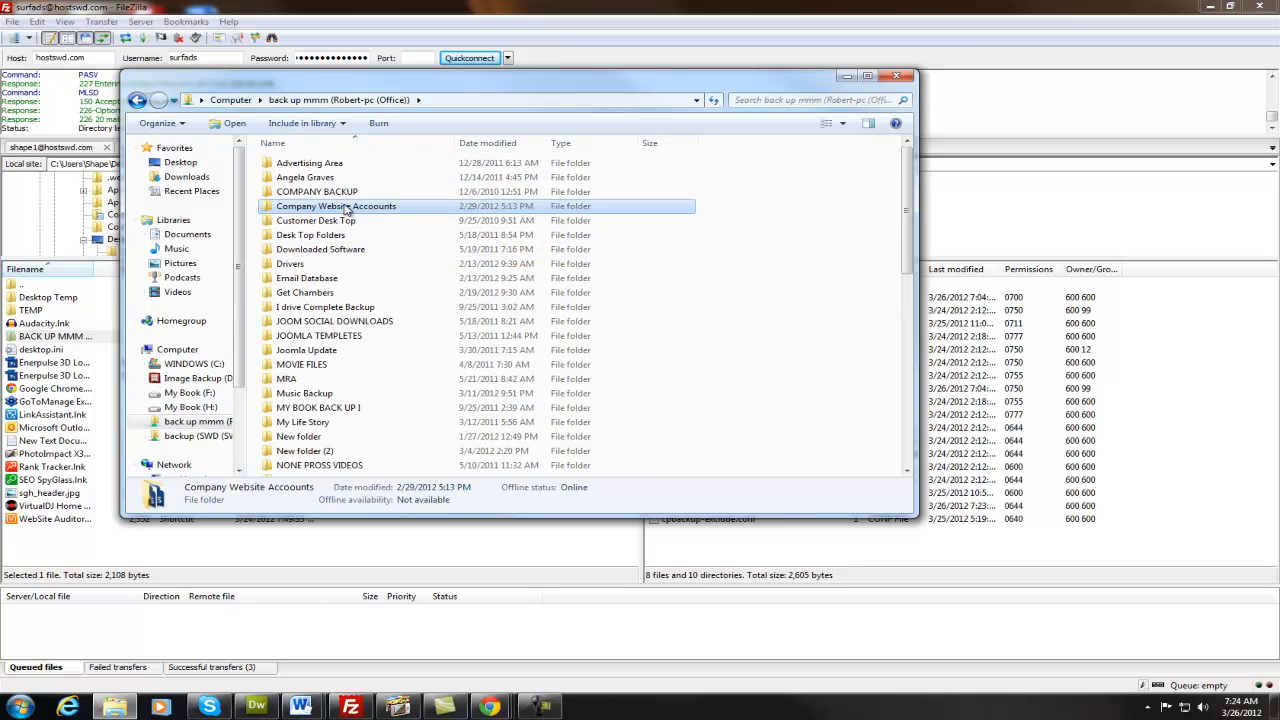
double_click(346, 208)
click(281, 323)
double_click(281, 326)
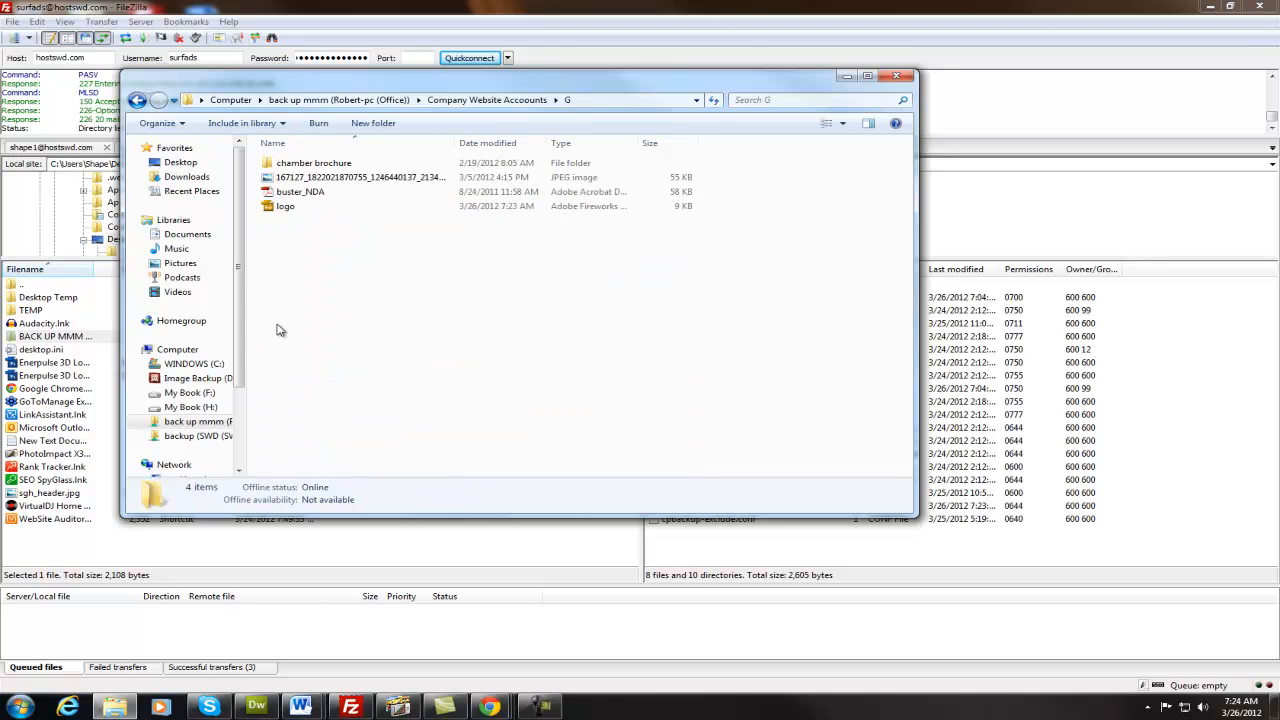
click(294, 210)
right_click(296, 210)
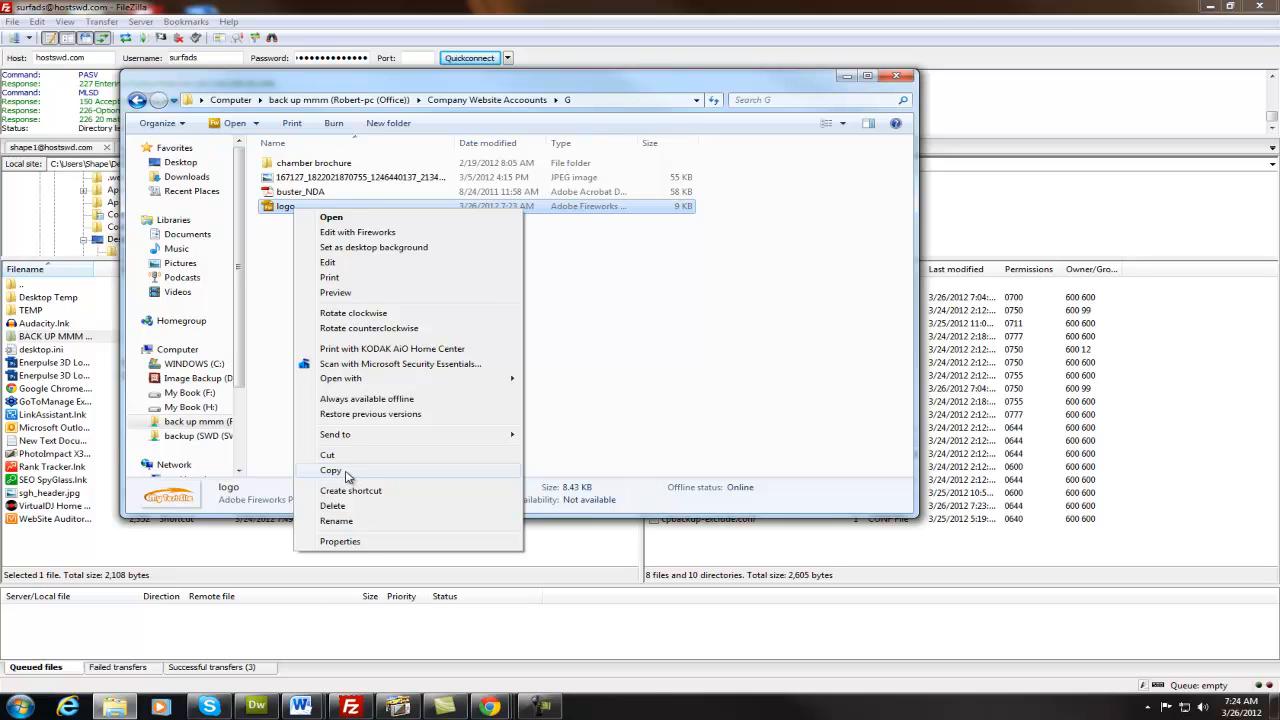
click(346, 474)
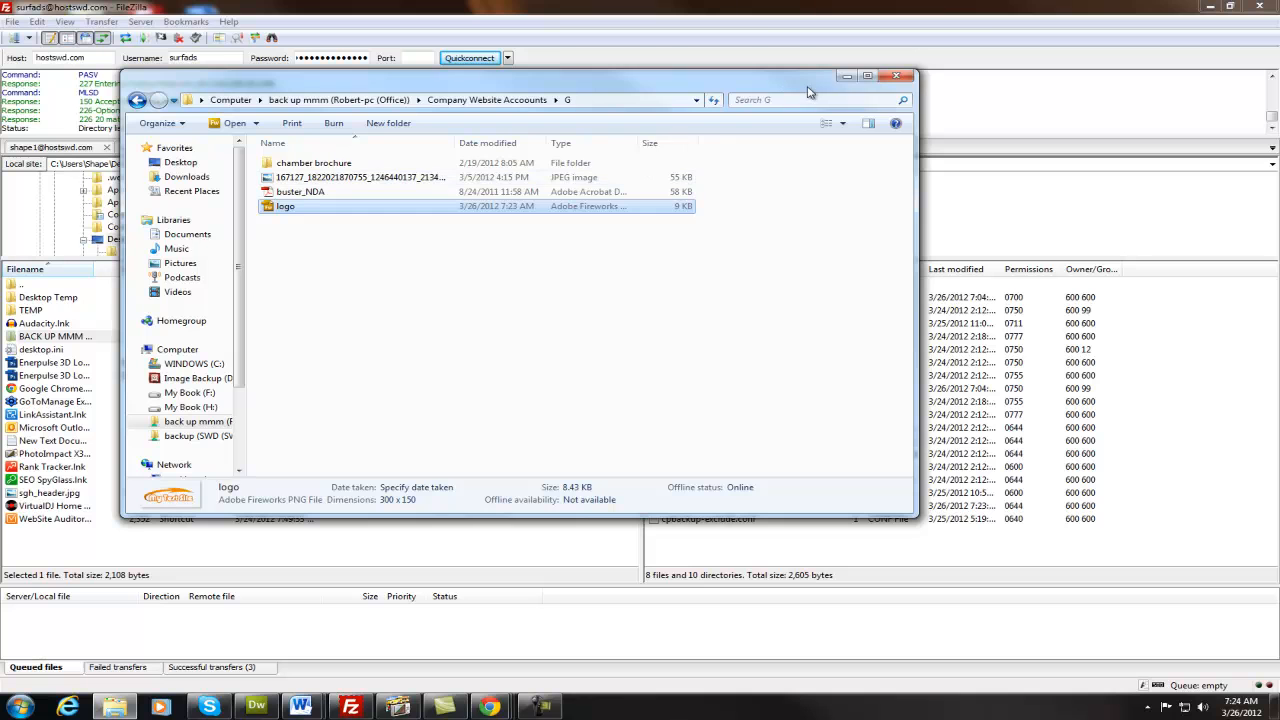
- Paste the logo file onto the Windows desktop and return to FileZilla
click(845, 76)
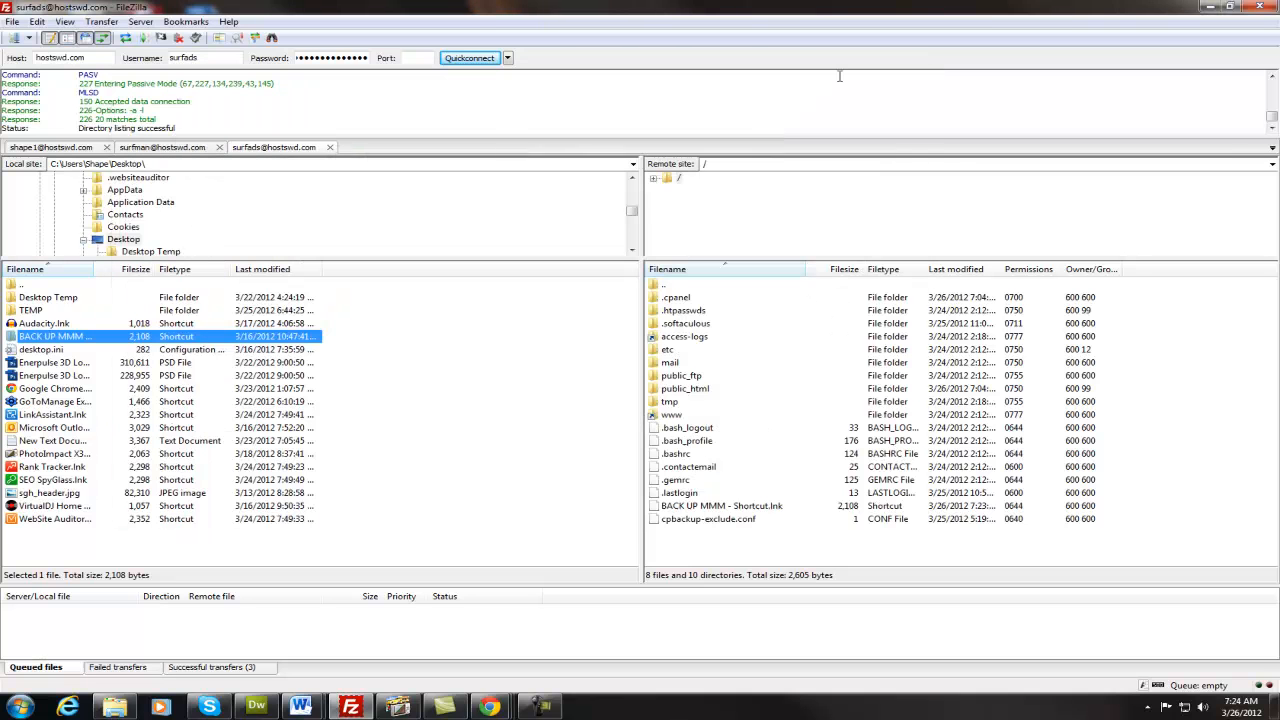
click(1209, 6)
right_click(470, 131)
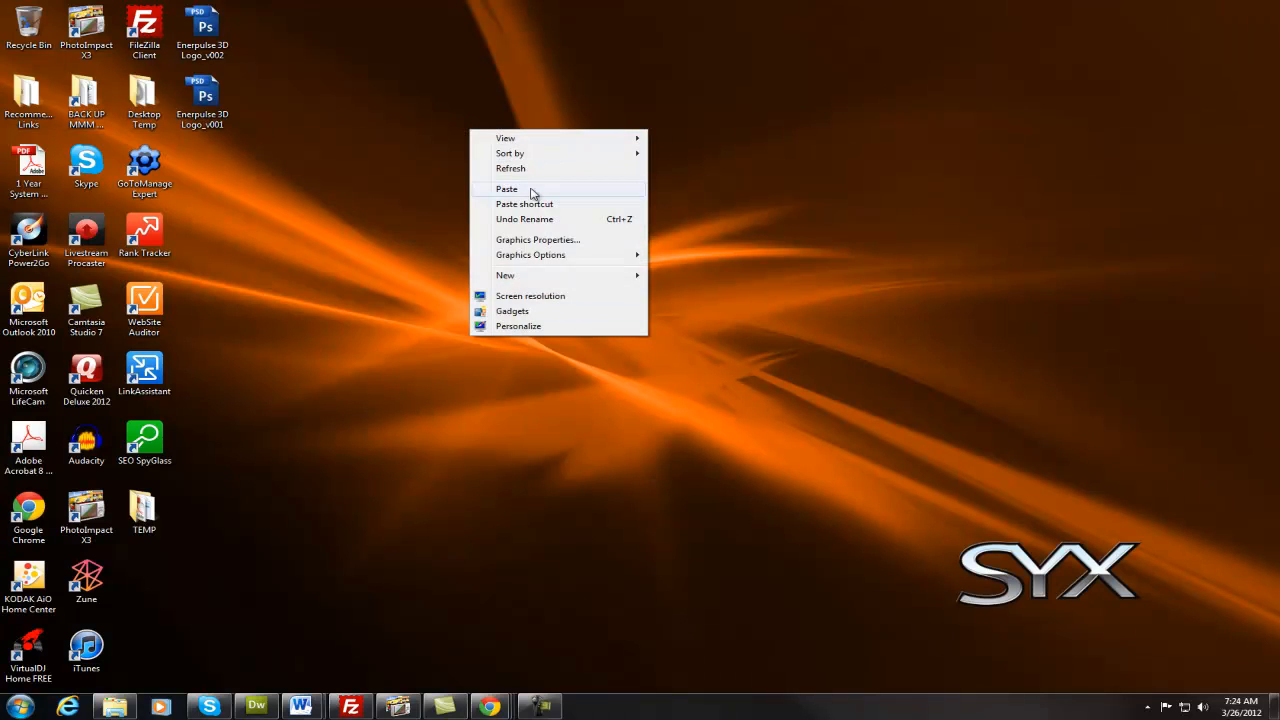
click(525, 190)
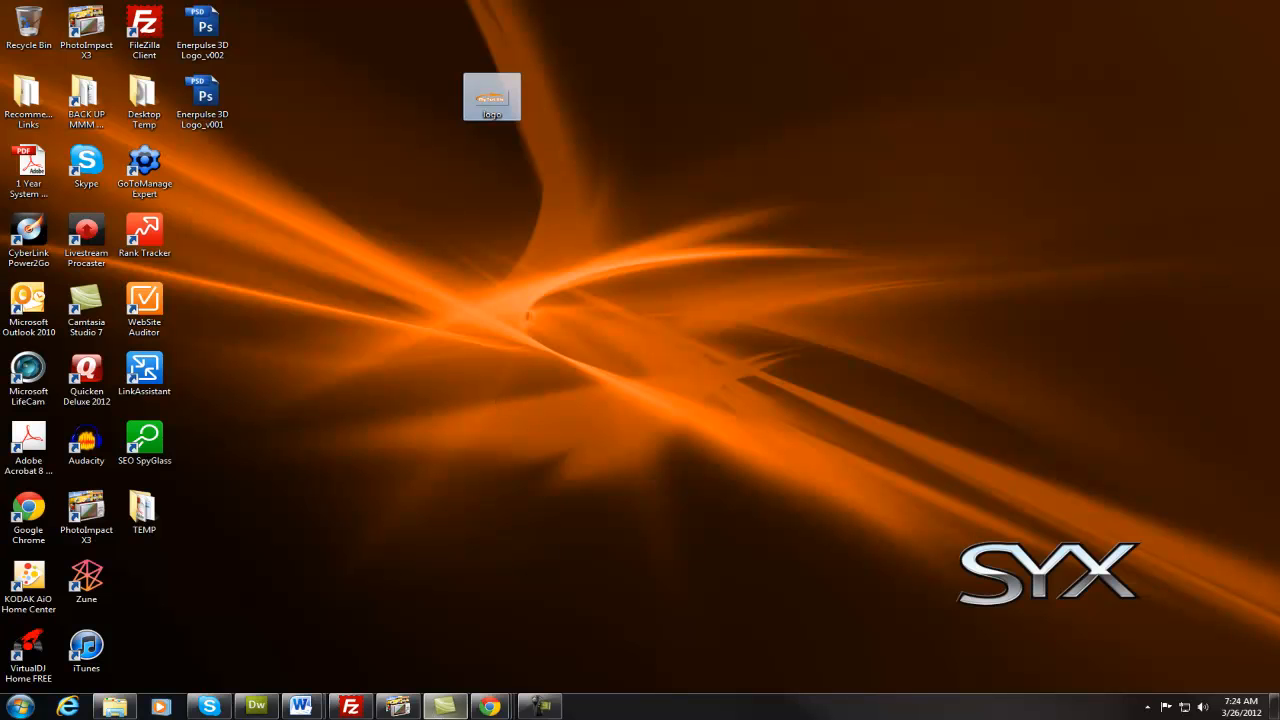
click(351, 707)
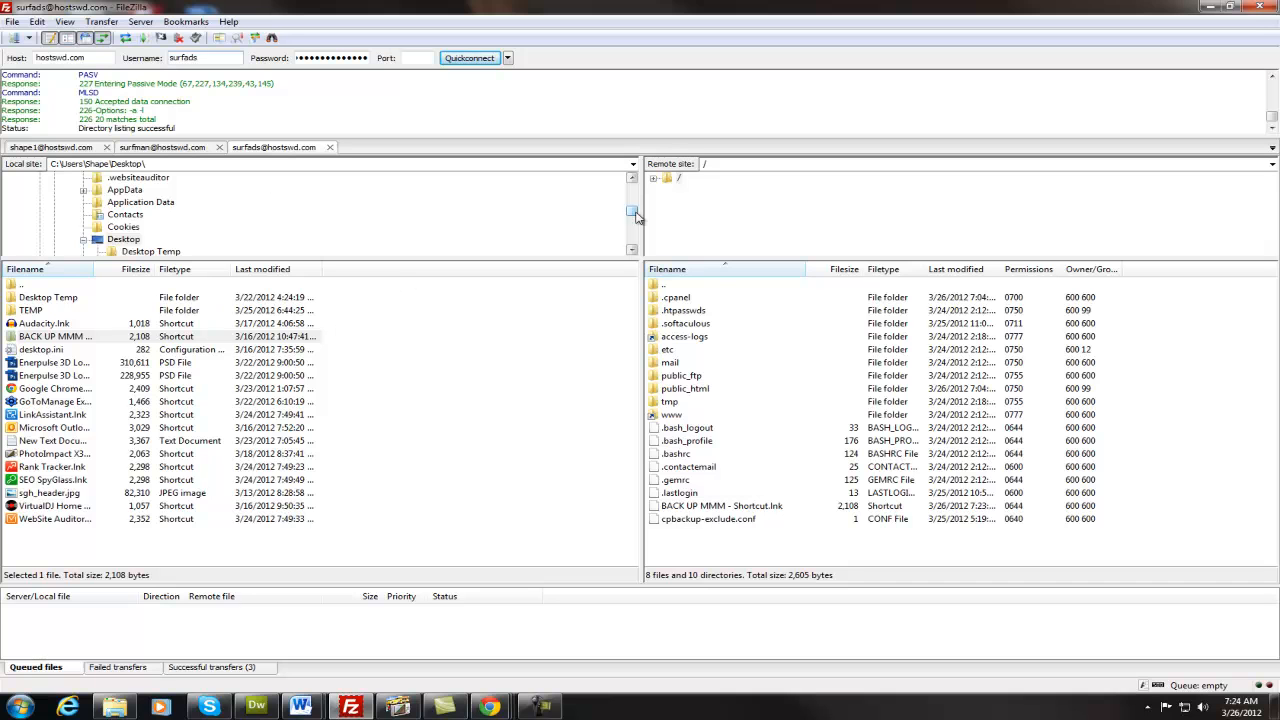
- Select logo.png from the Desktop folder in FileZilla's local pane
drag(634, 212, 634, 180)
click(44, 177)
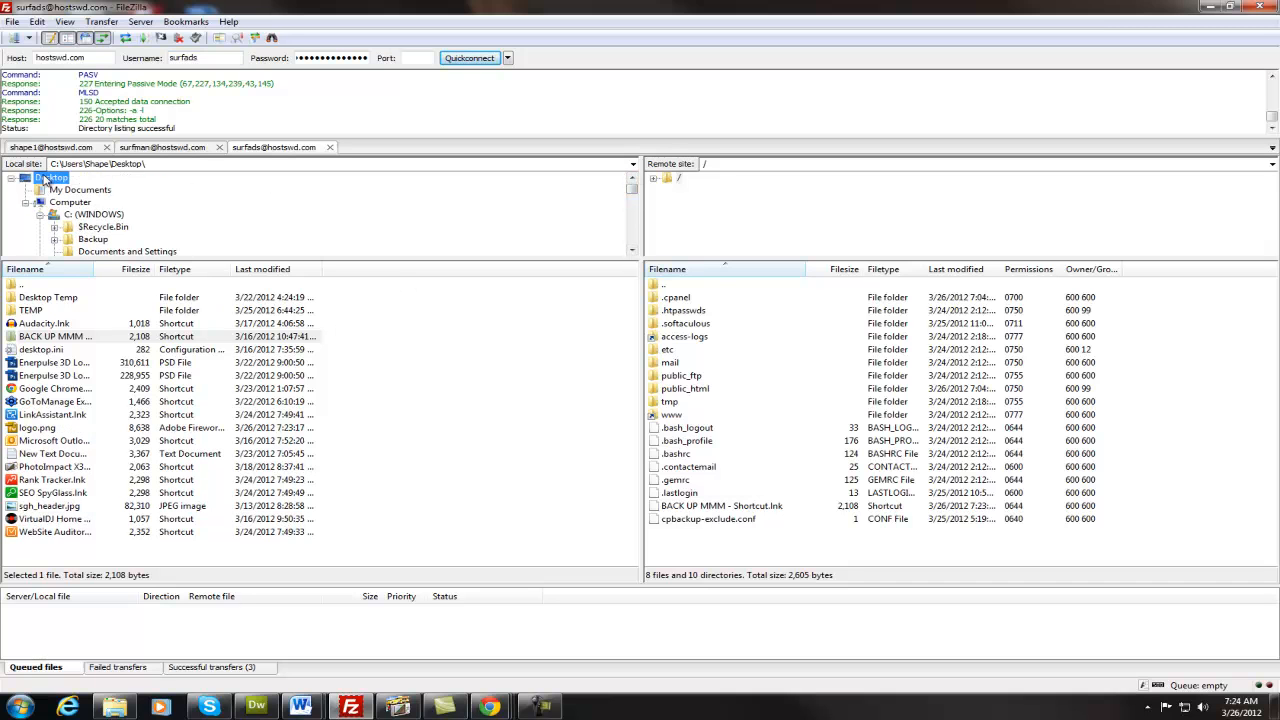
click(33, 429)
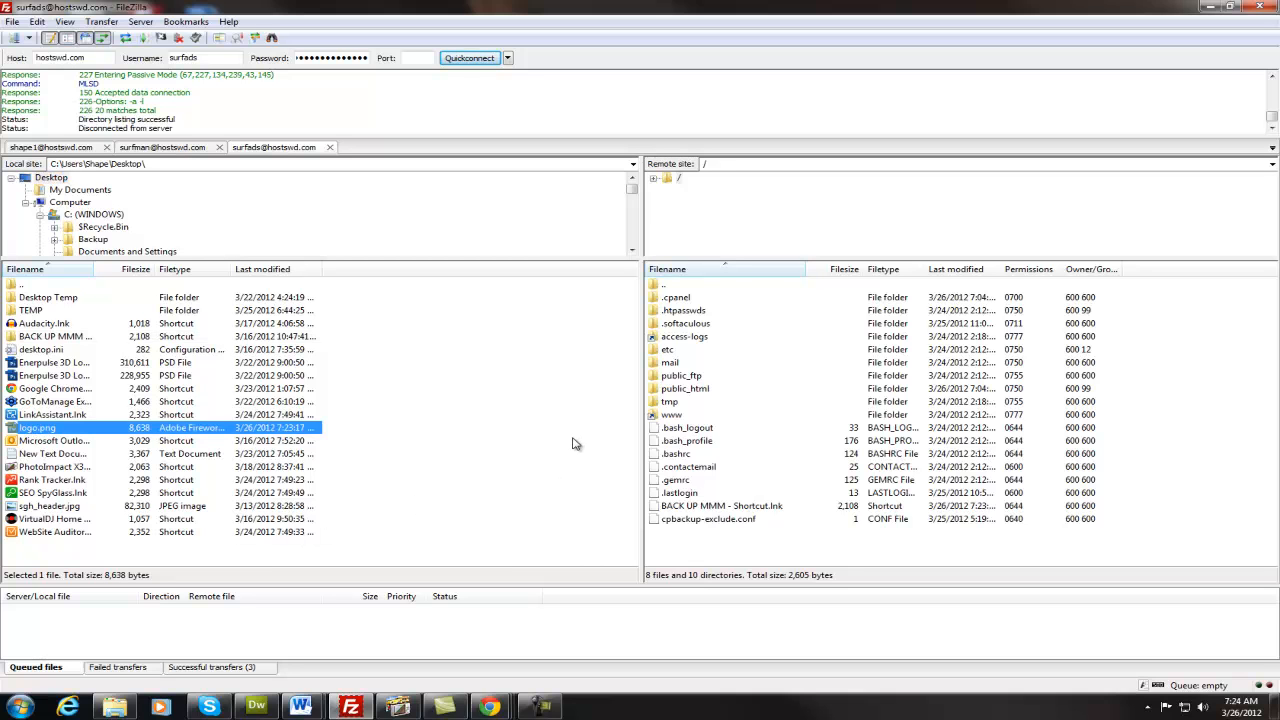
drag(1279, 40, 757, 63)
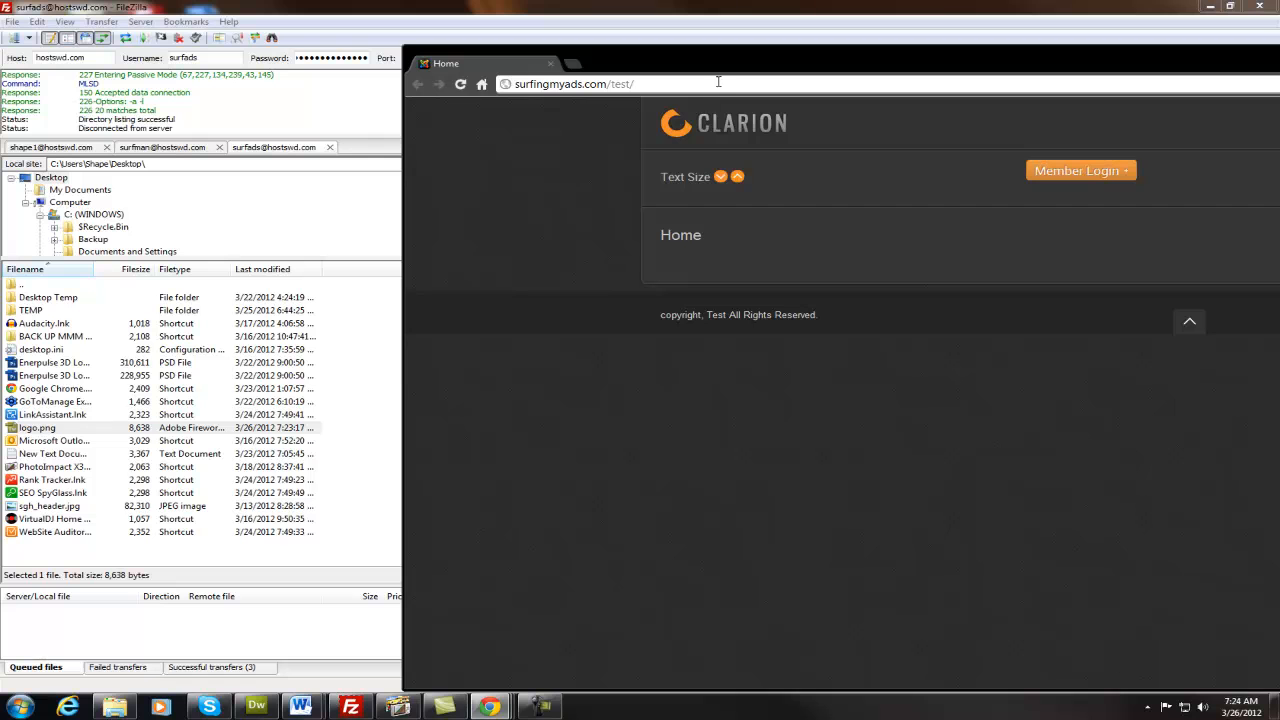
drag(727, 54, 1279, 56)
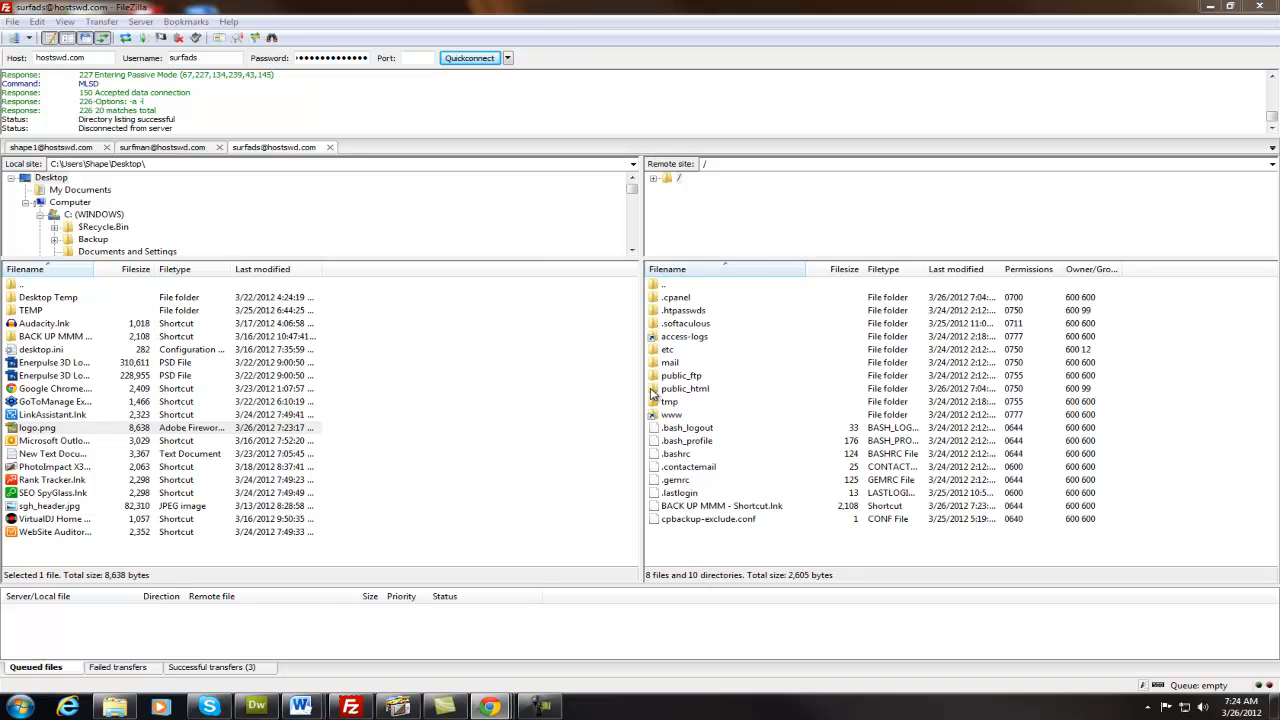
- On the server, browse to public_html > test site > templates > rt_clarion > images > logo > dark
double_click(652, 390)
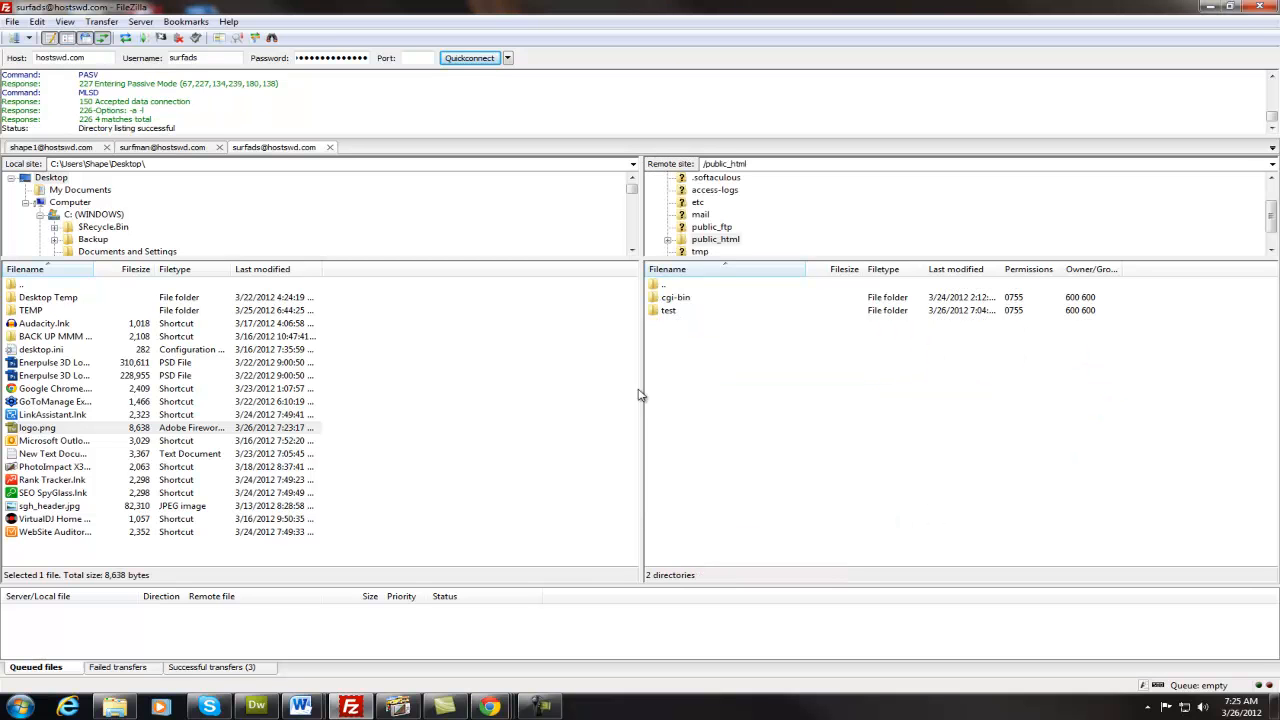
double_click(666, 311)
double_click(654, 456)
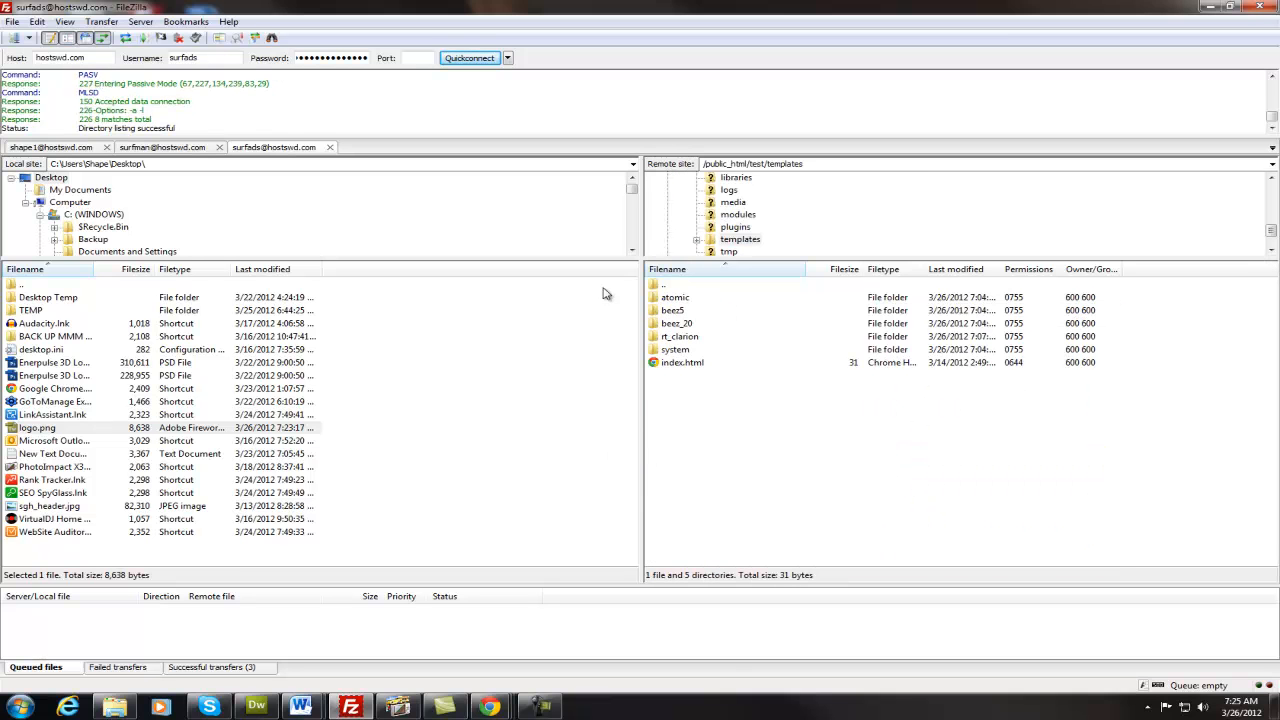
double_click(654, 337)
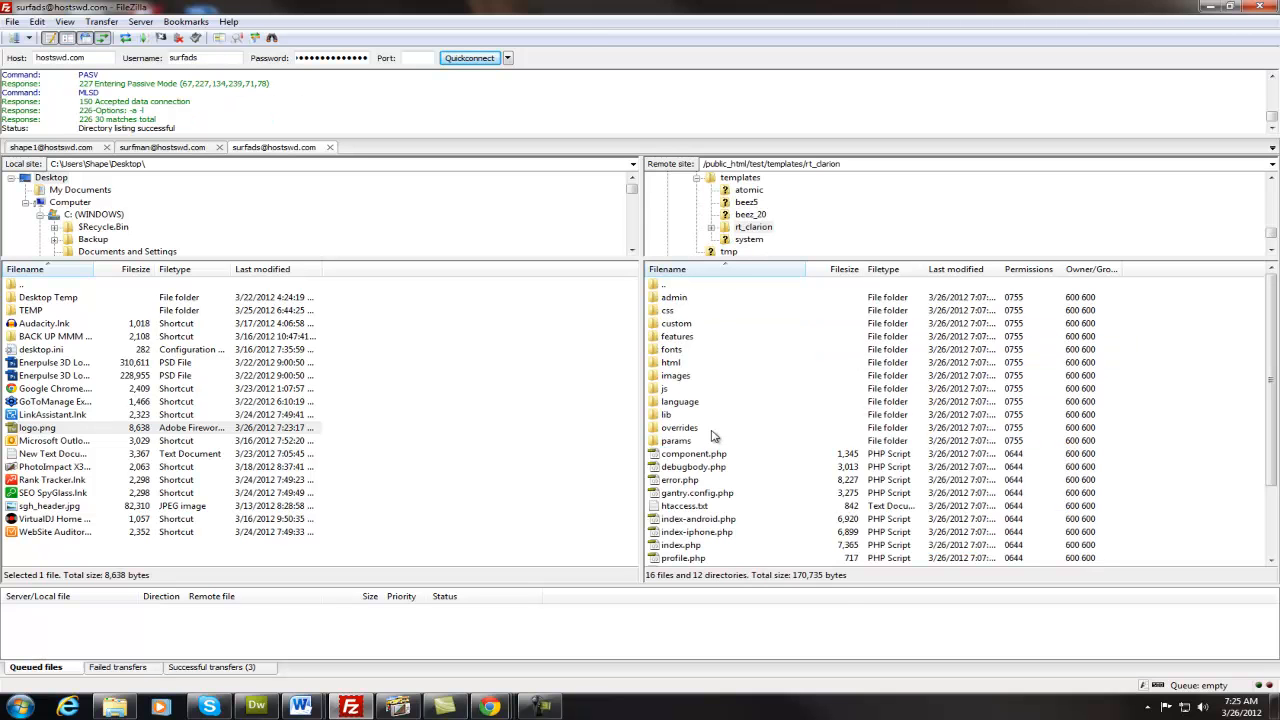
click(657, 377)
double_click(657, 377)
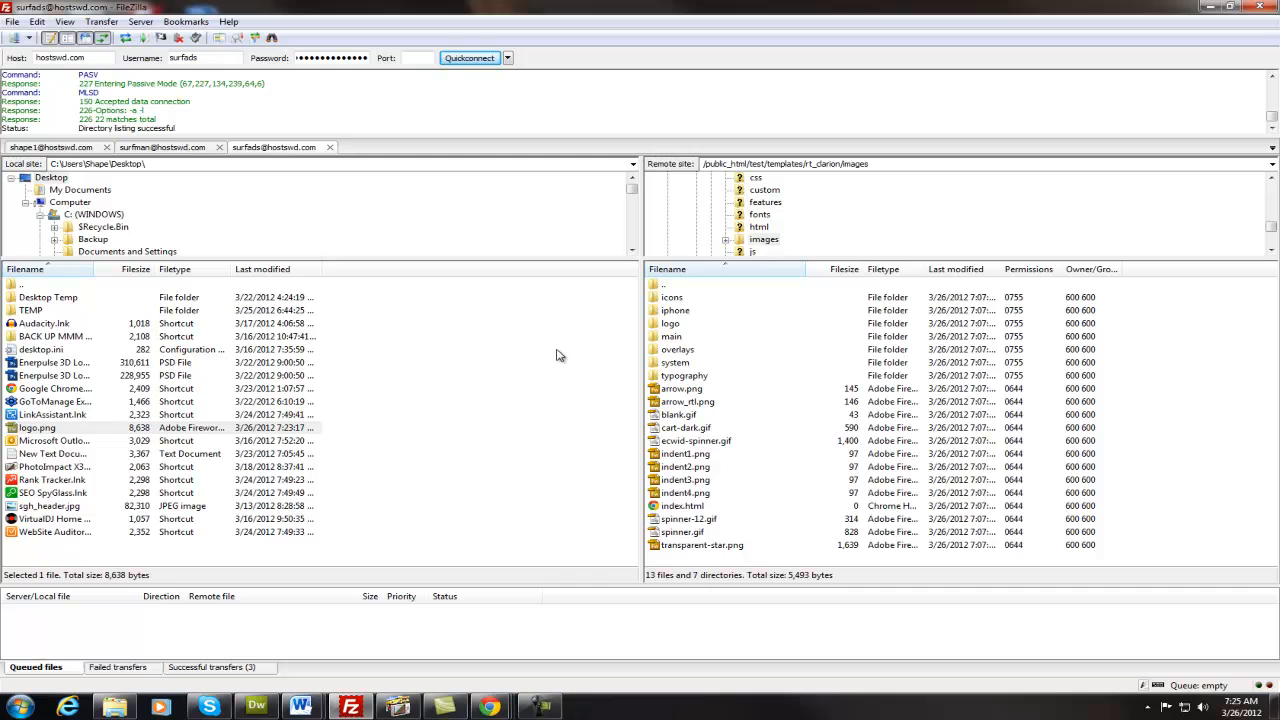
double_click(656, 324)
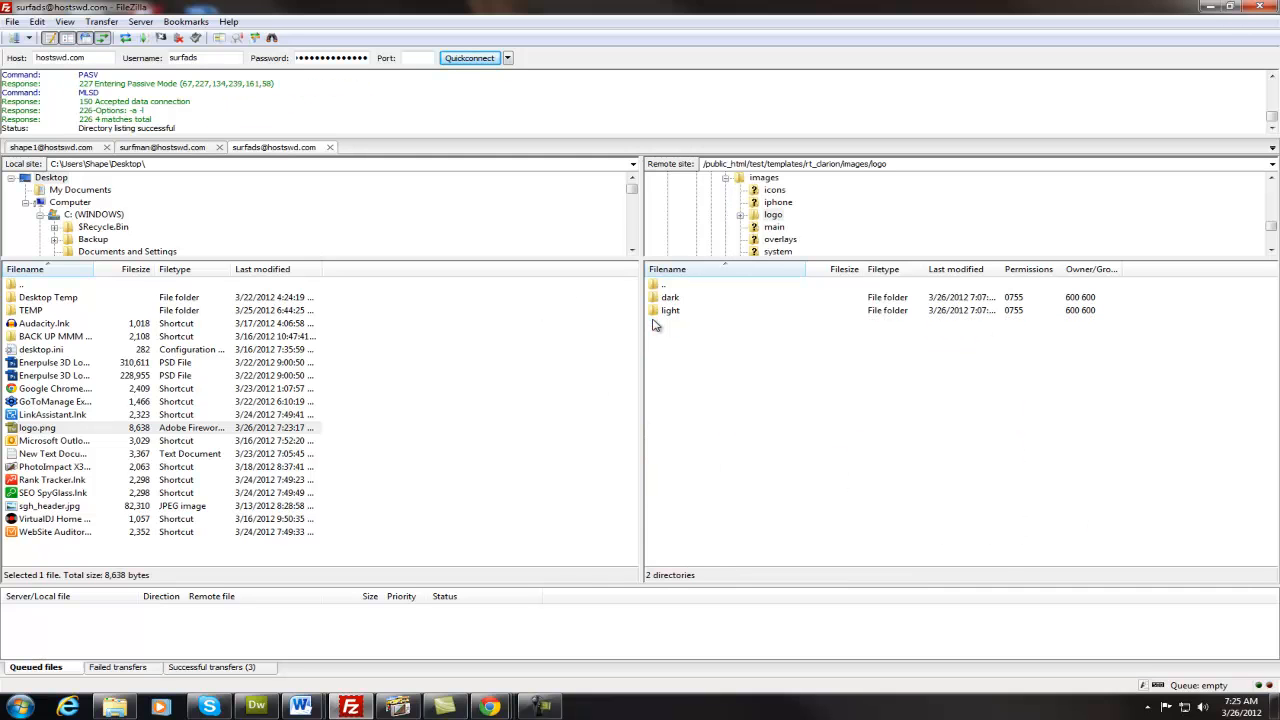
click(654, 298)
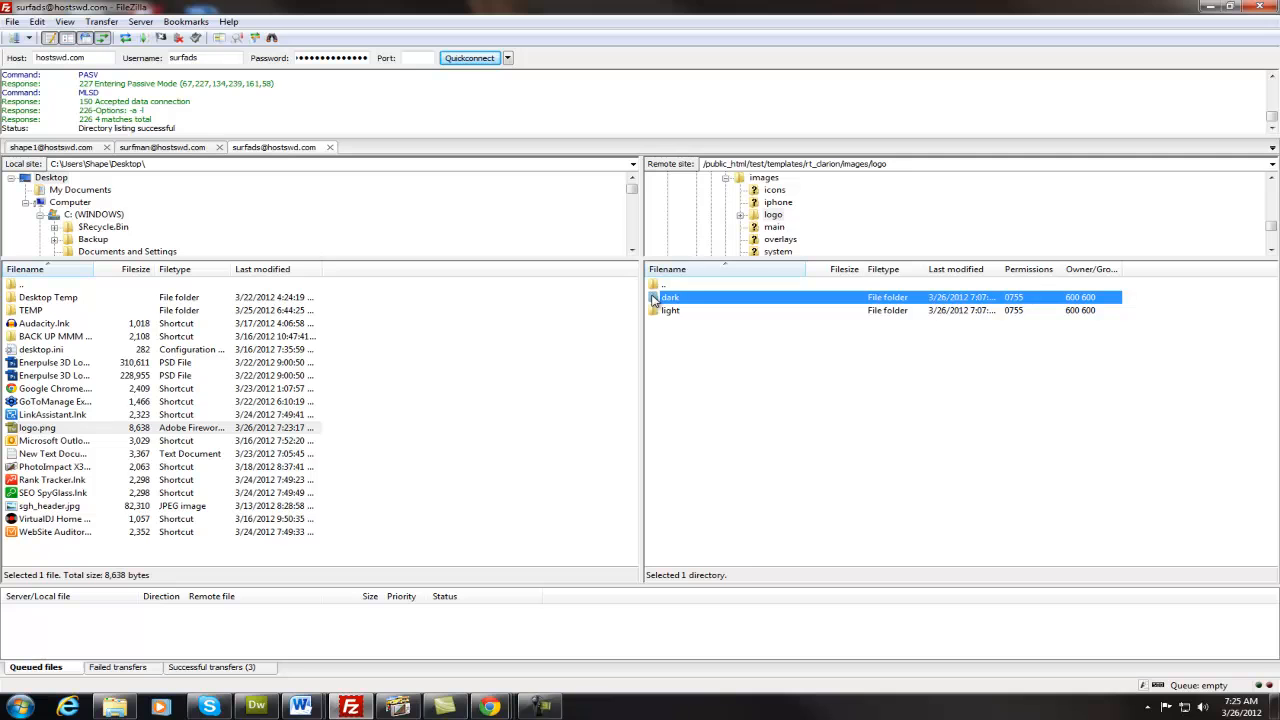
double_click(654, 299)
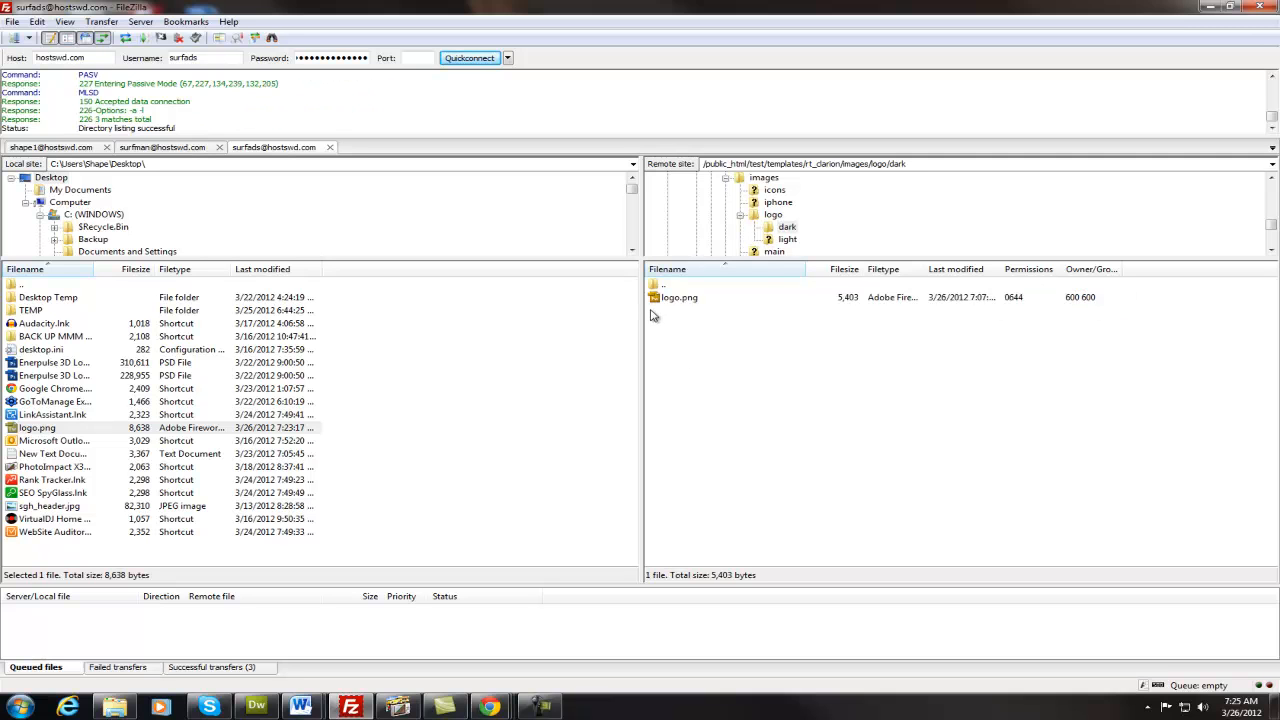
- Upload the local logo.png to the dark folder, overwriting the old server logo
click(667, 299)
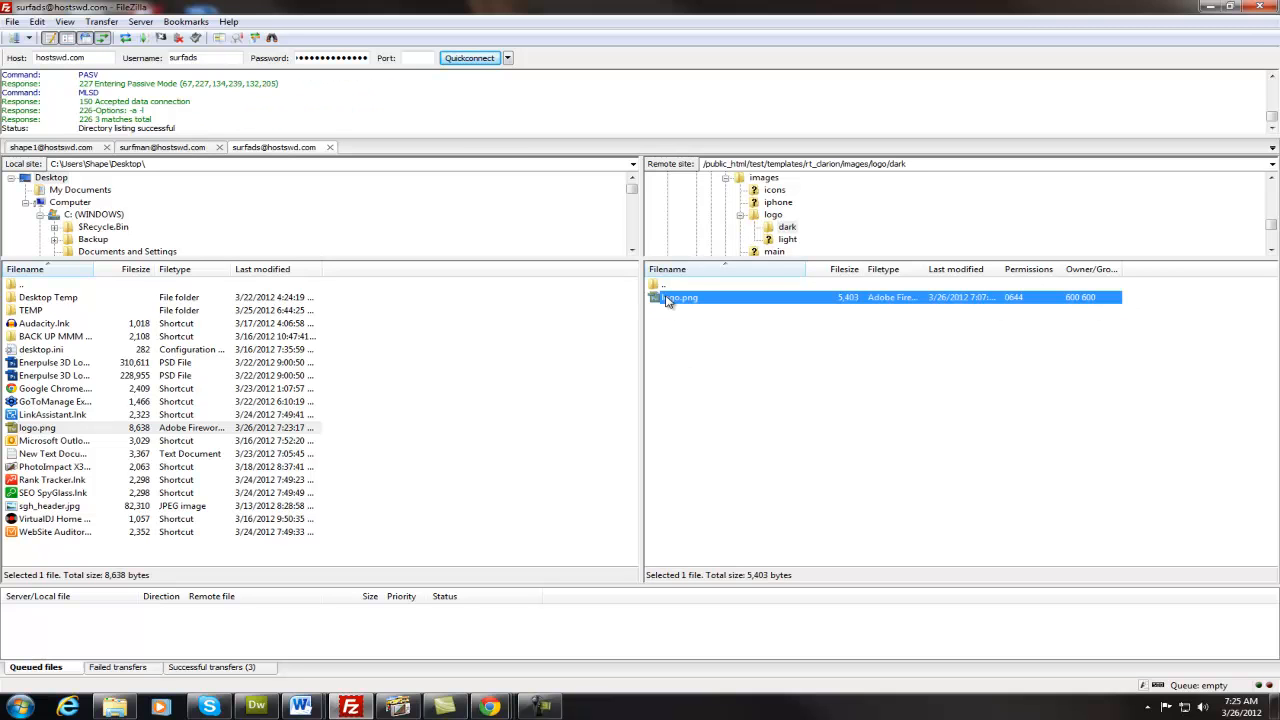
right_click(80, 429)
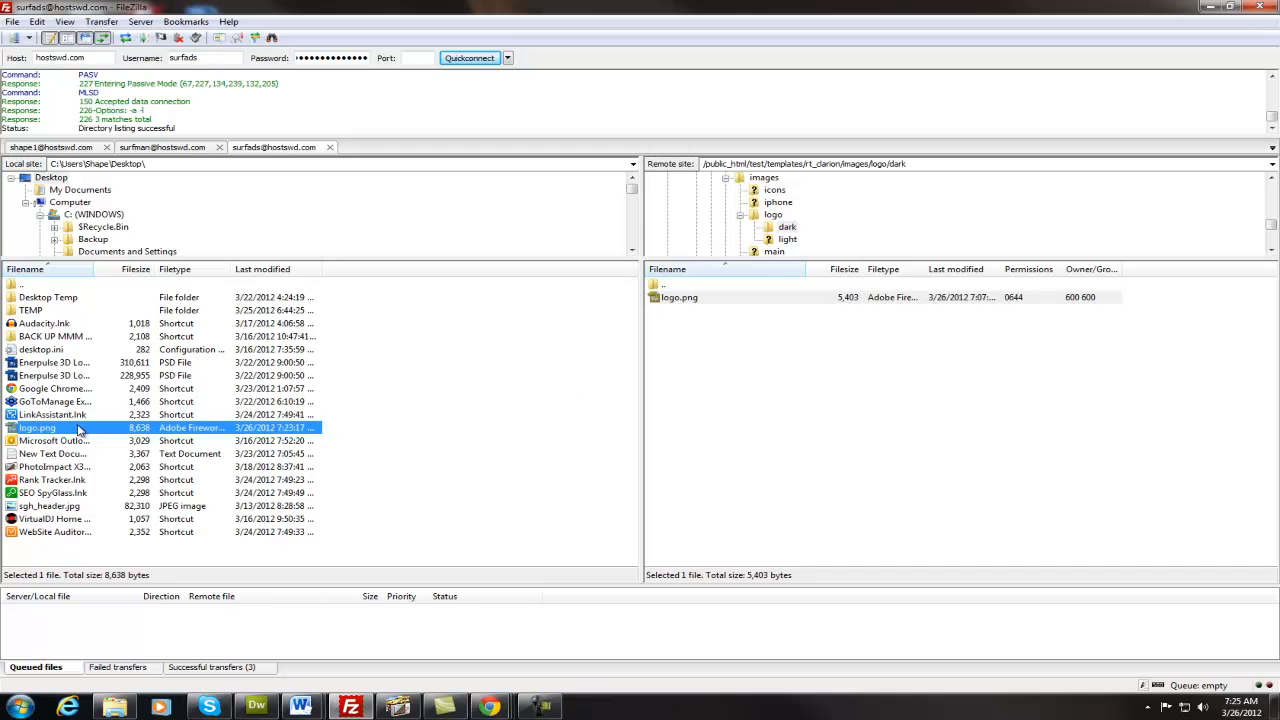
click(112, 434)
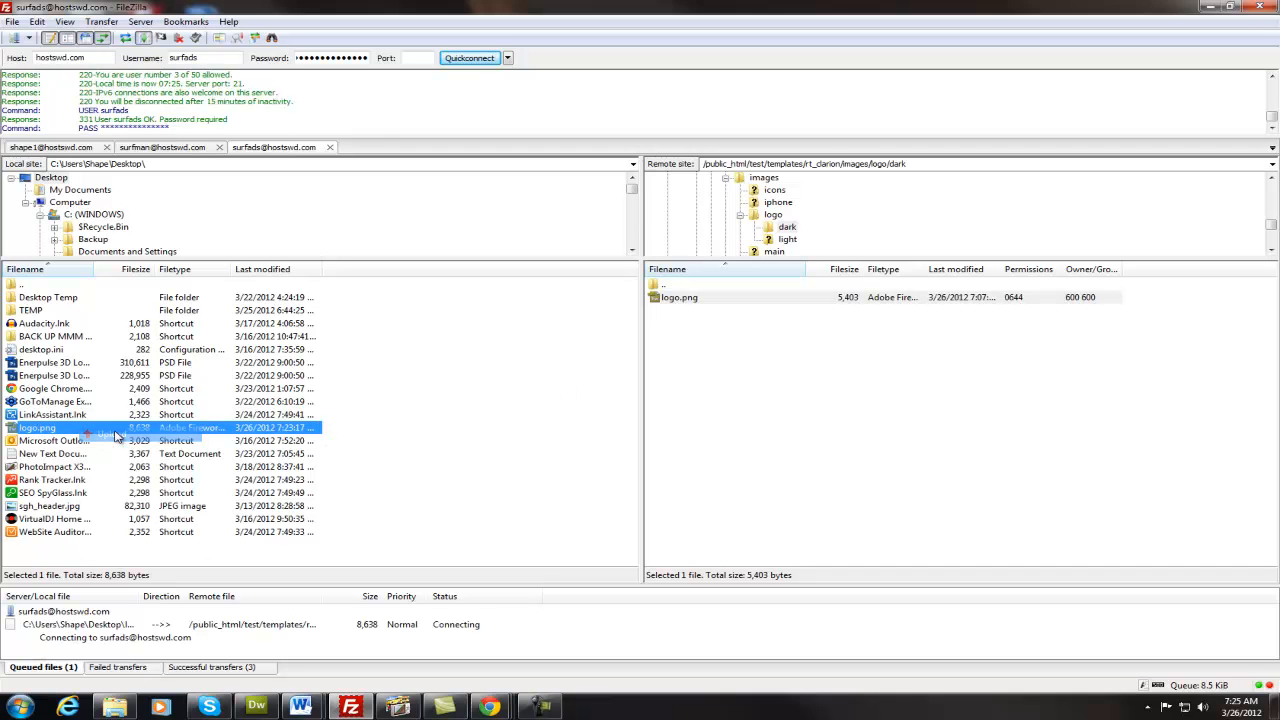
click(610, 431)
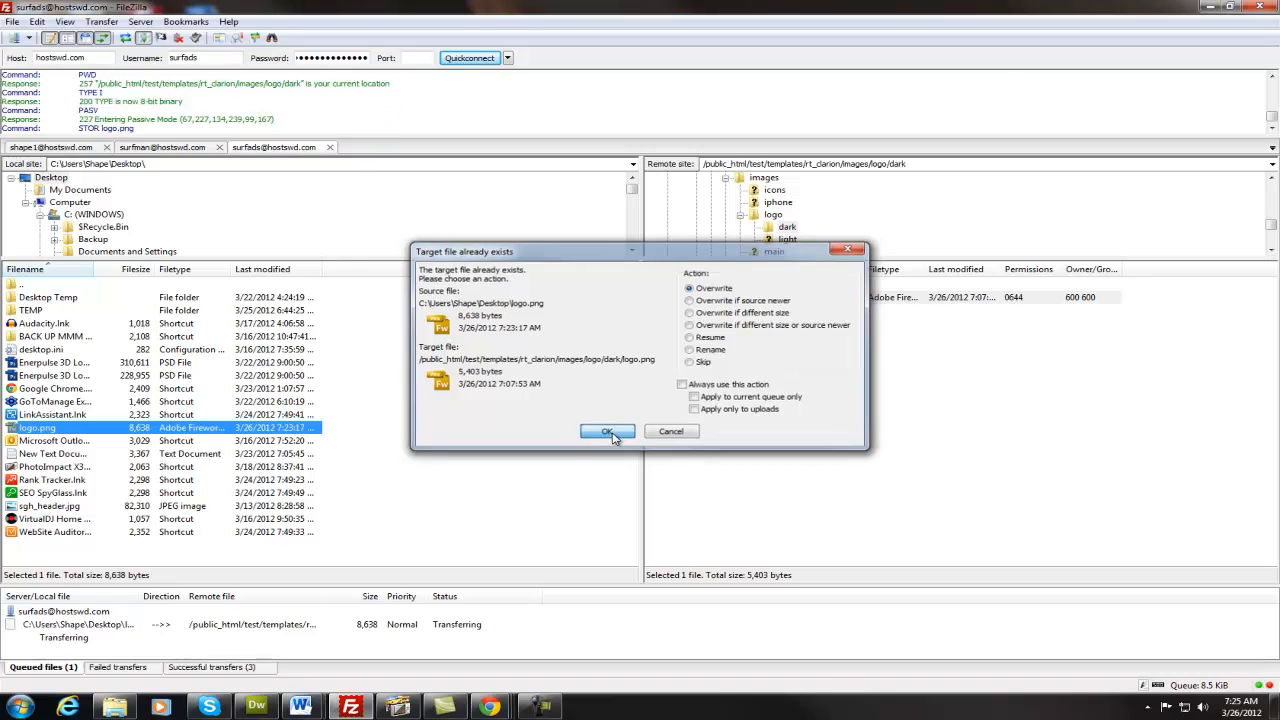
drag(1279, 97, 880, 80)
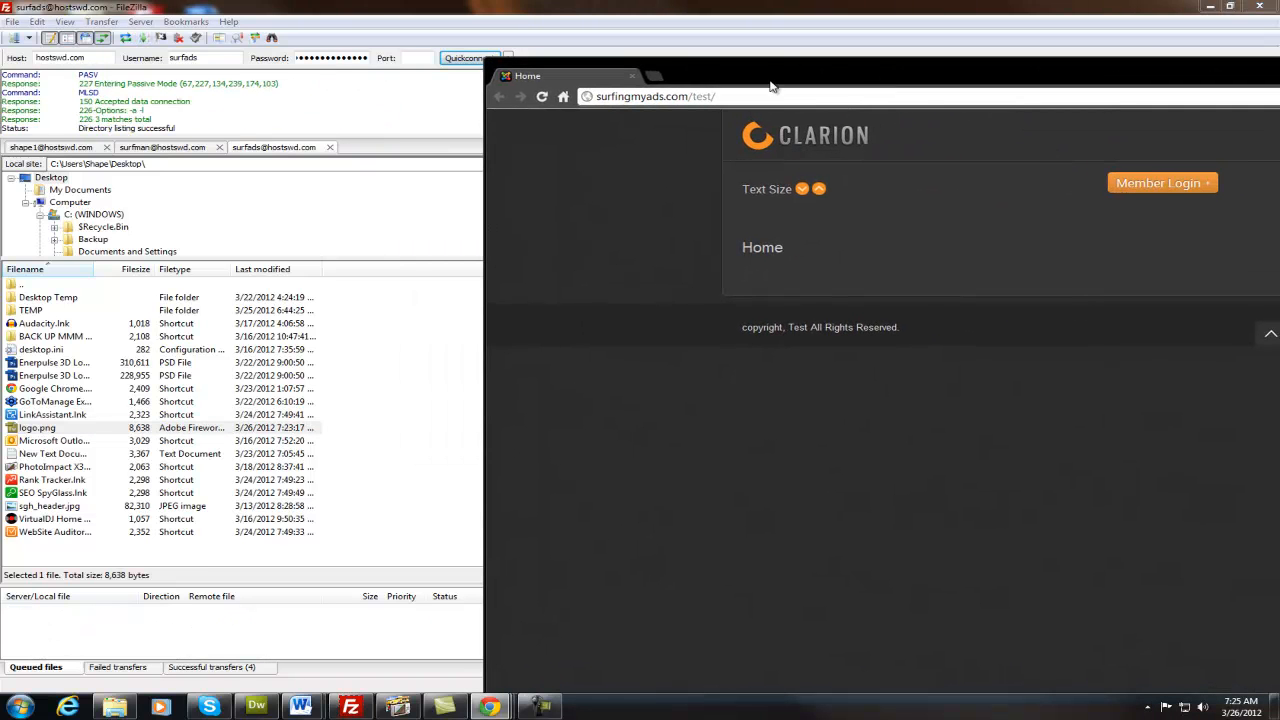
- Reload the test site in Chrome to show the new orange logo, then move the browser aside
click(541, 96)
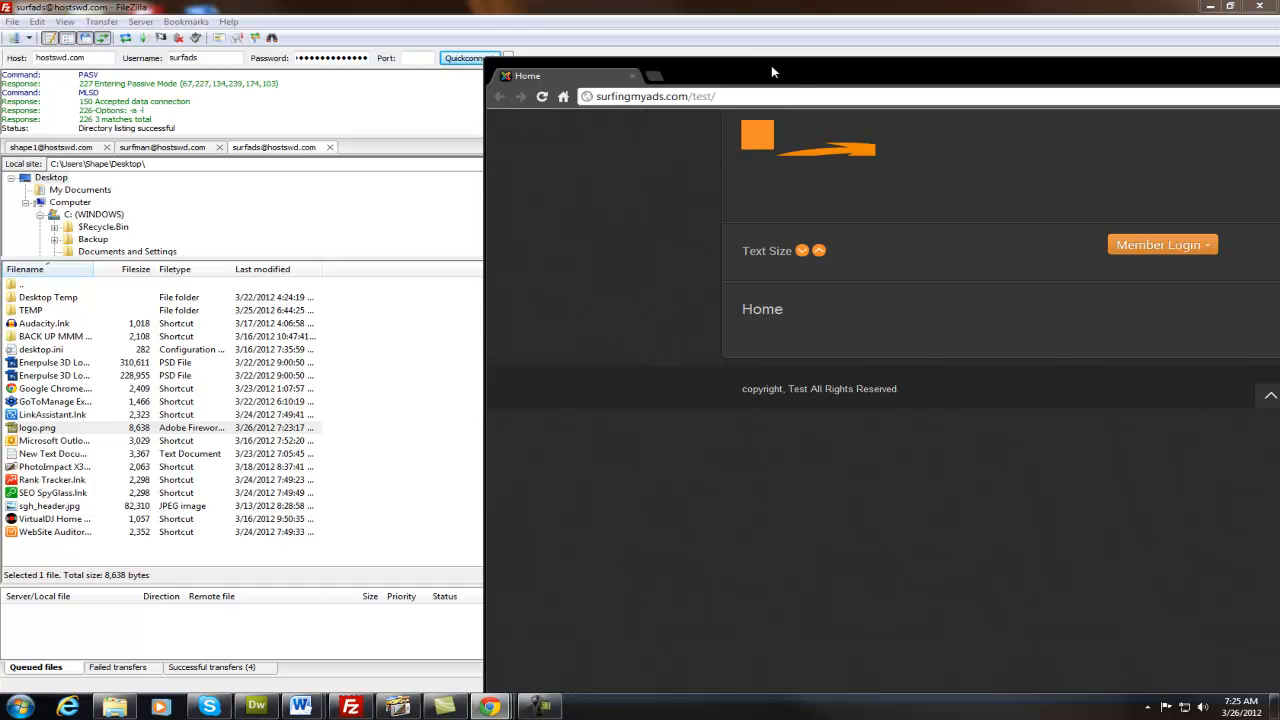
drag(770, 74, 1279, 76)
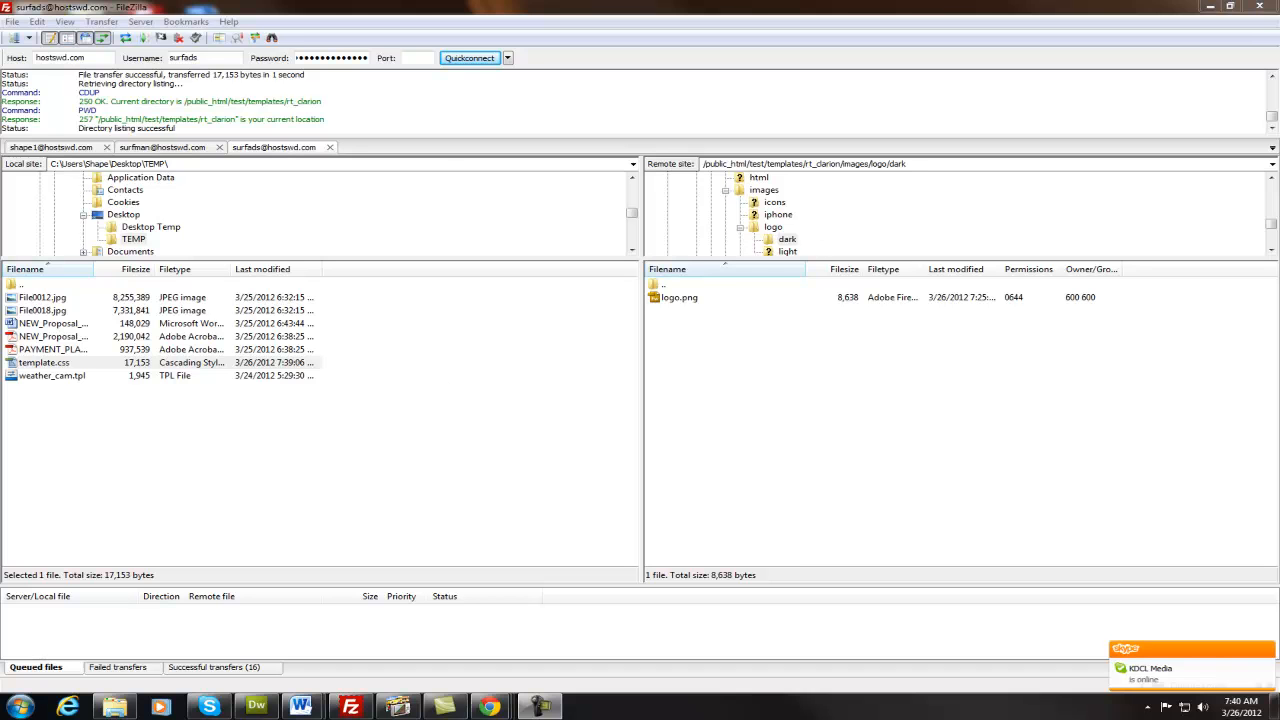
click(489, 707)
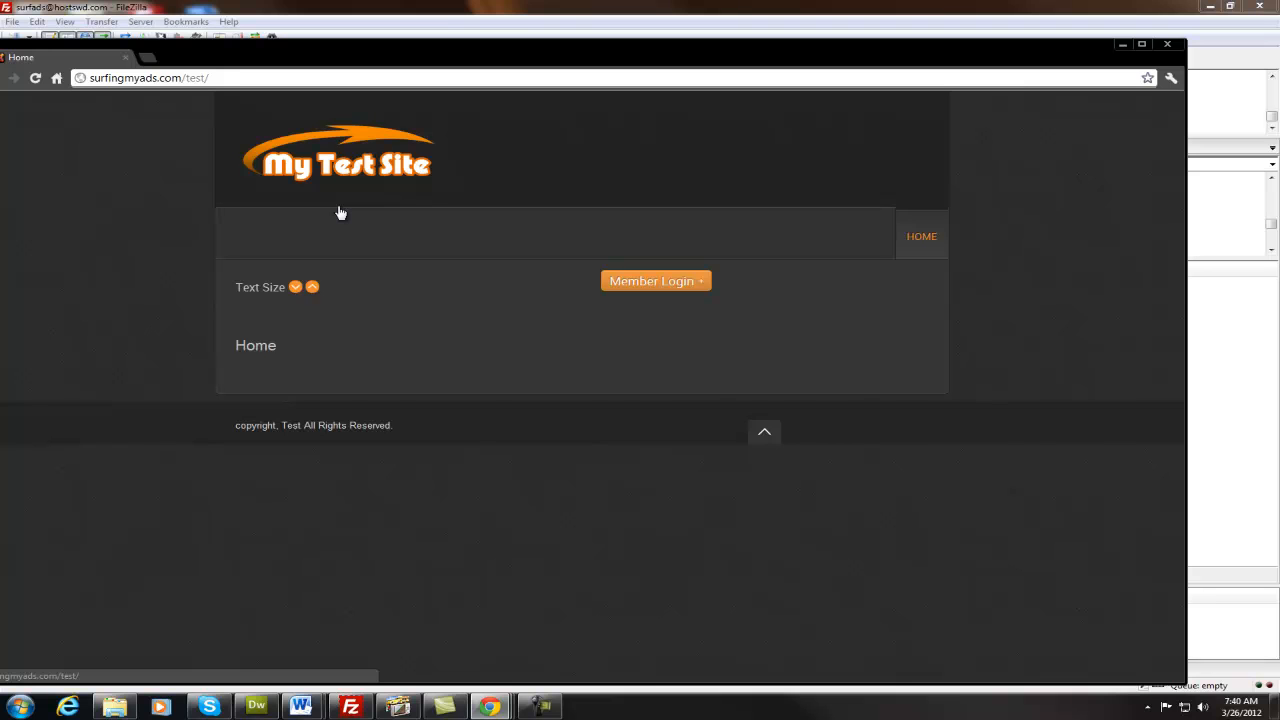
drag(366, 51, 1279, 45)
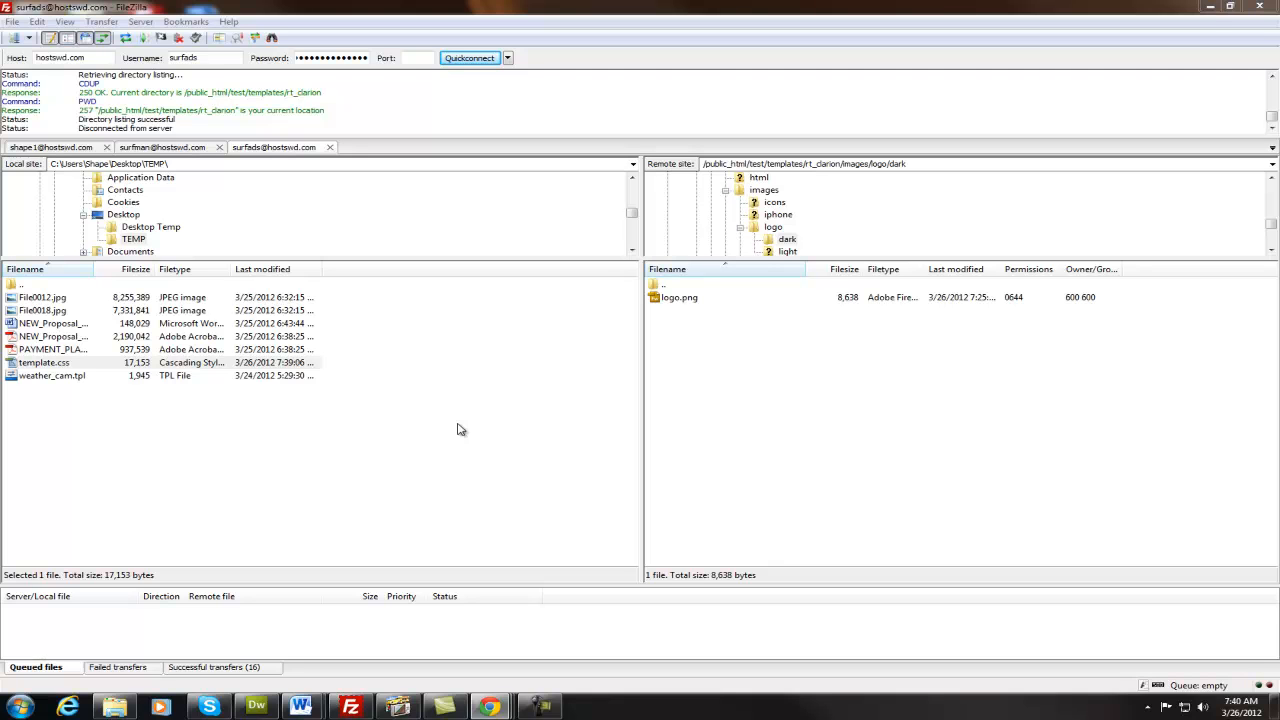
- Minimize FileZilla and position the Chrome test site window, showing the orange 'My Test Site' logo
click(1209, 11)
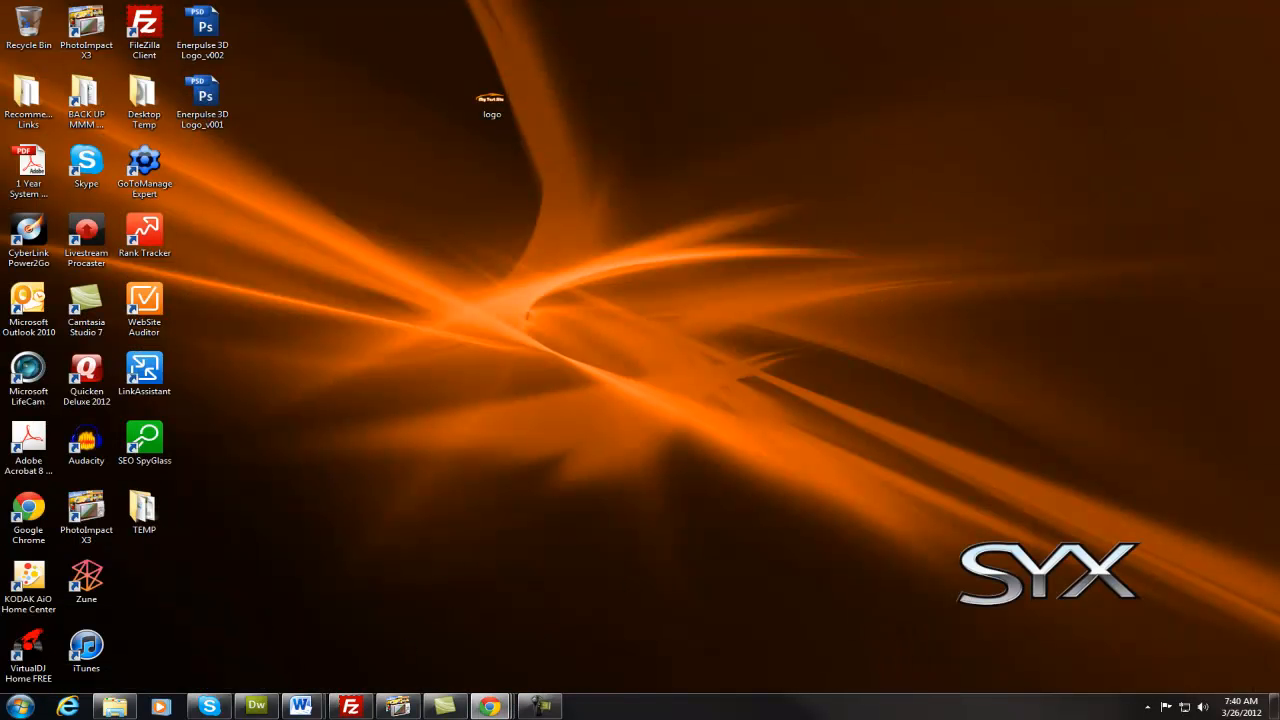
click(489, 707)
drag(957, 134, 616, 30)
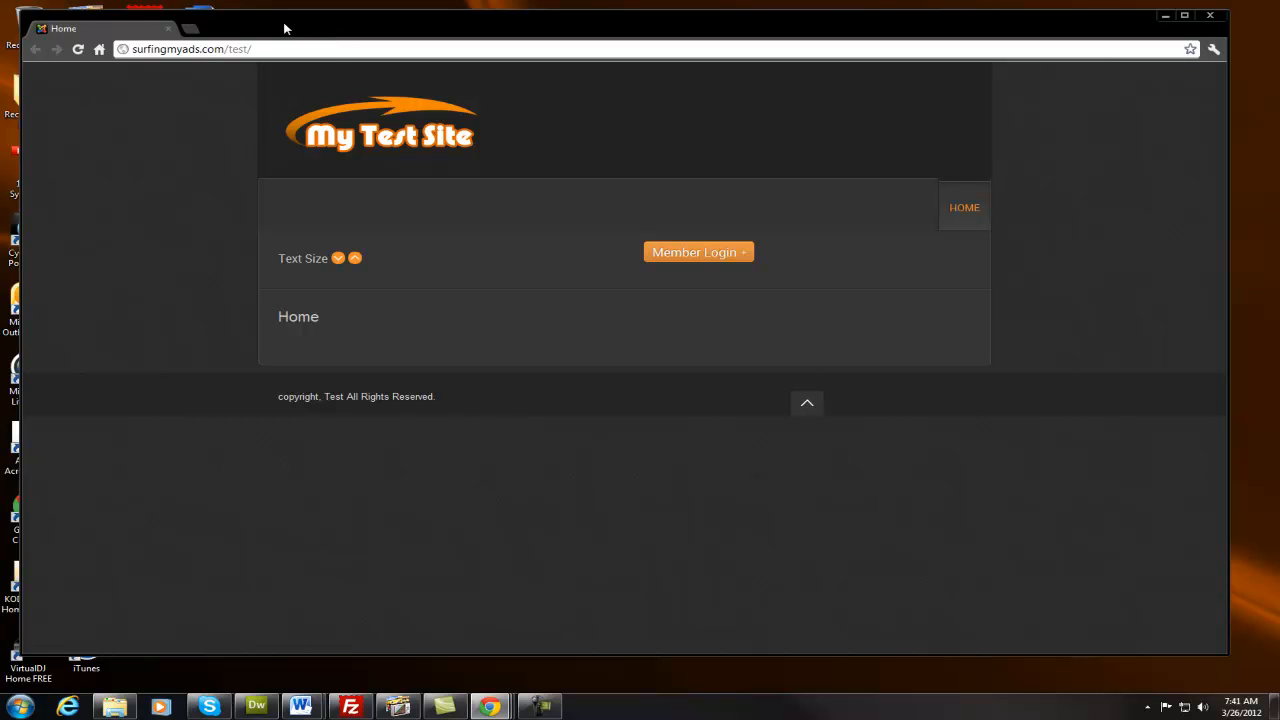
drag(286, 26, 314, 28)
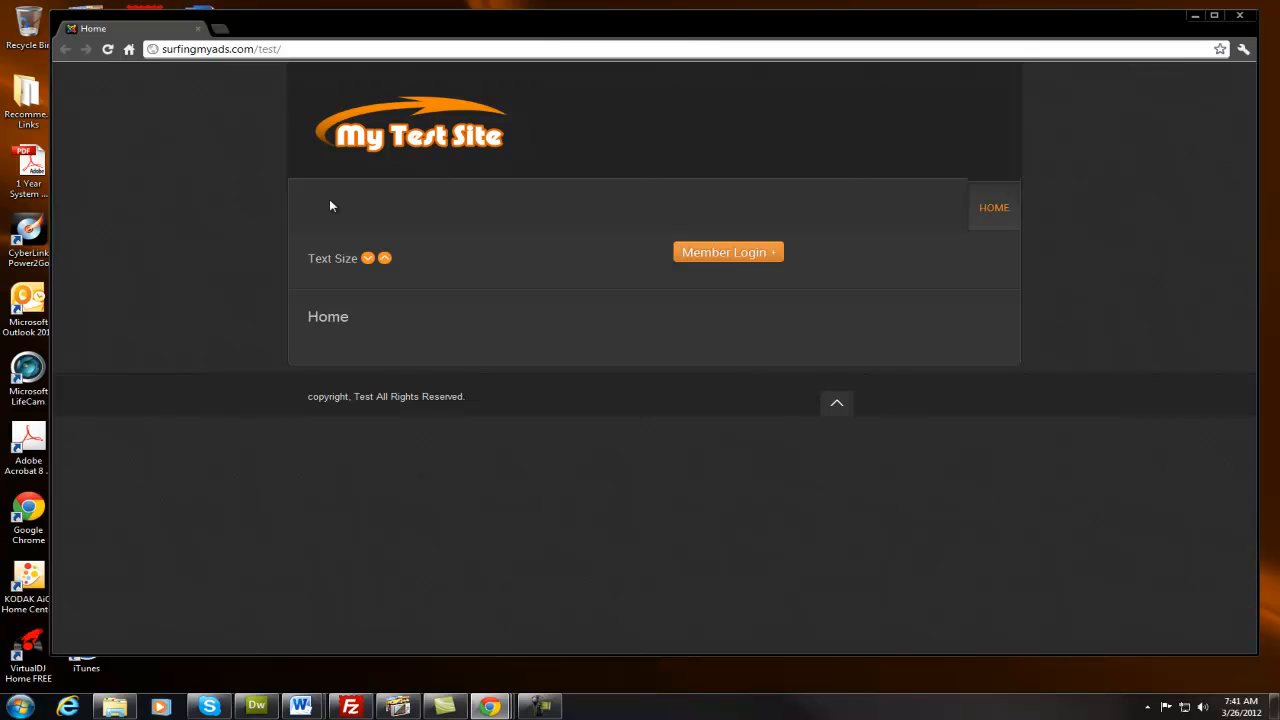
- Switch to Dreamweaver and scroll through the Clarion template.css rules in Code view
click(257, 708)
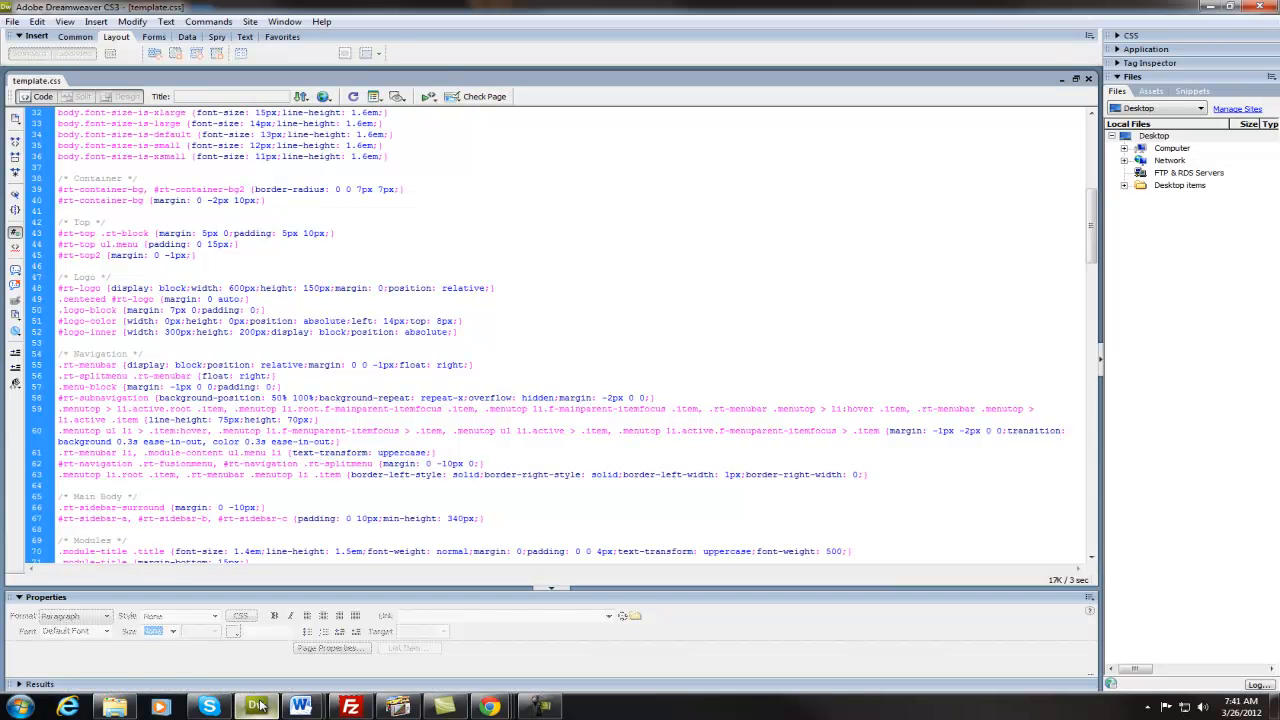
scroll(663, 330, up, 2)
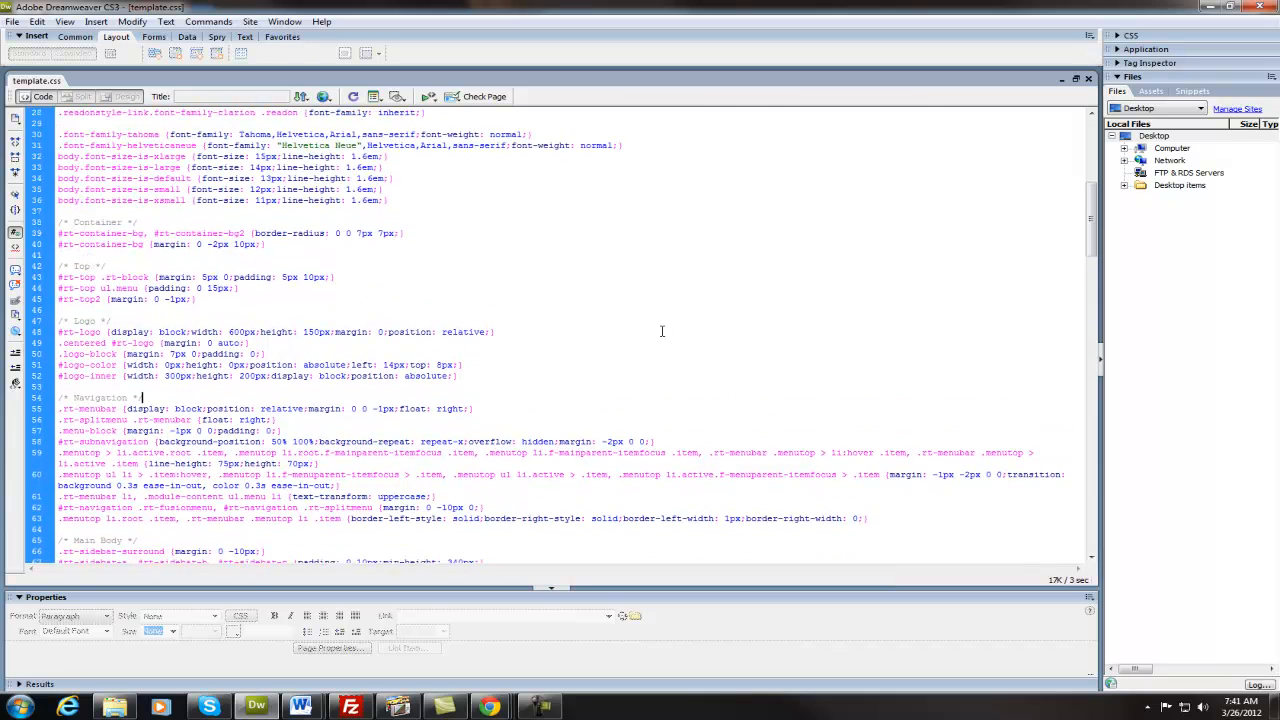
scroll(663, 330, down, 3)
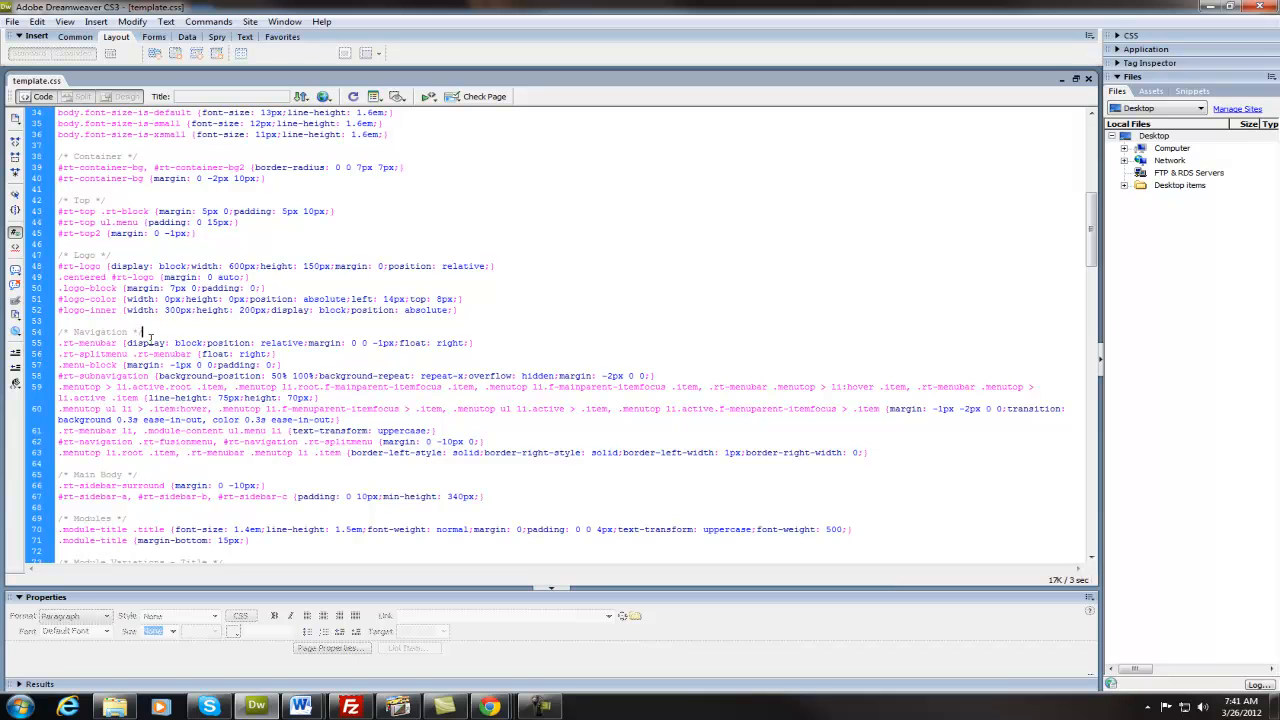
scroll(148, 340, down, 2)
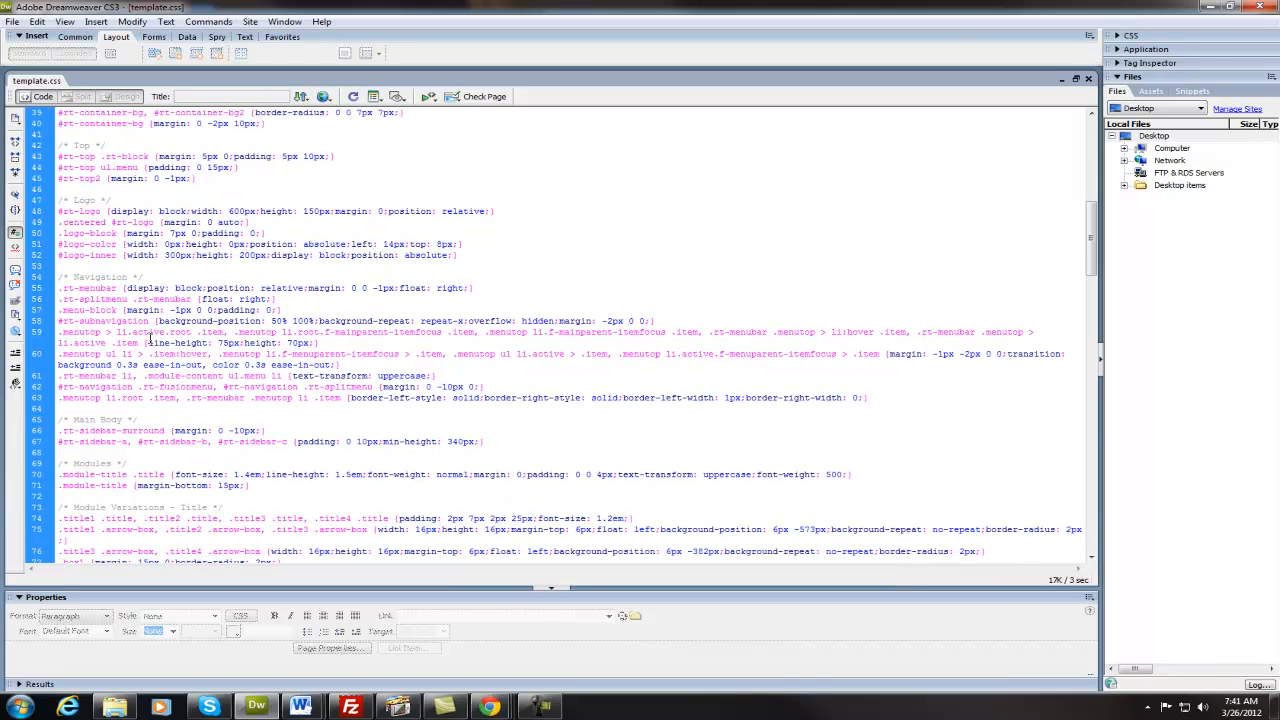
scroll(113, 288, down, 5)
scroll(113, 288, down, 9)
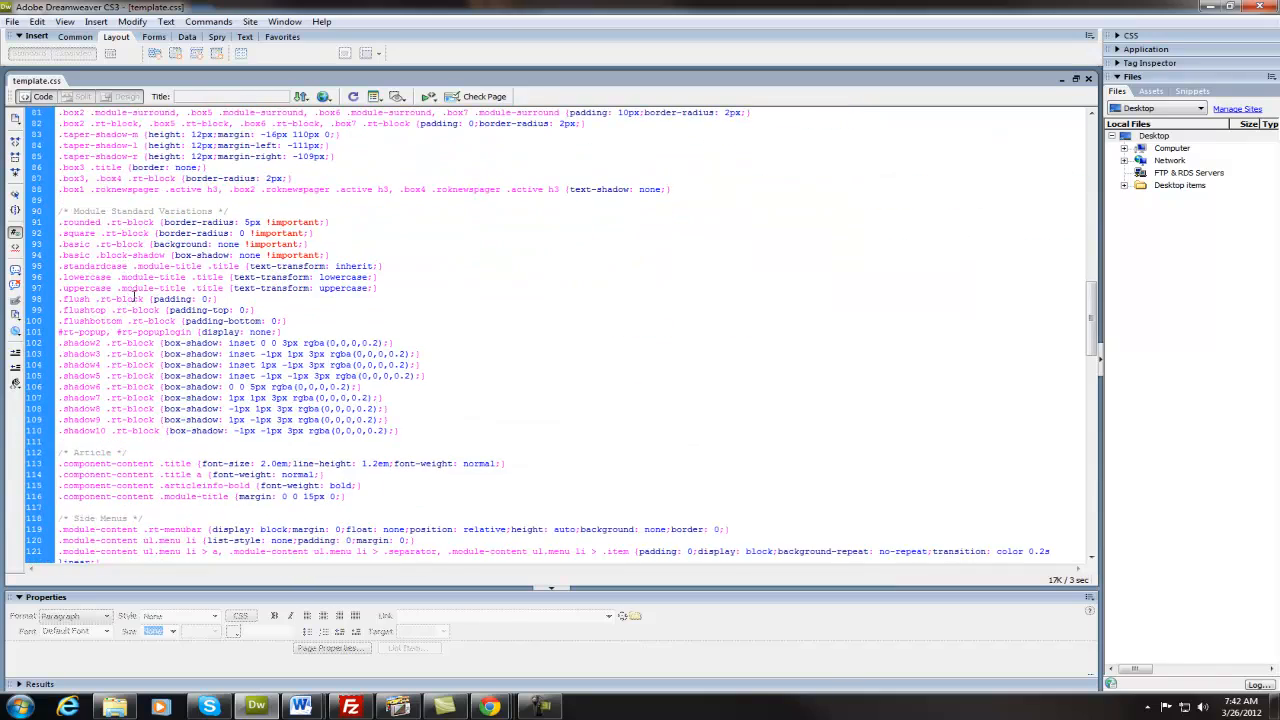
scroll(134, 298, down, 13)
scroll(147, 298, down, 17)
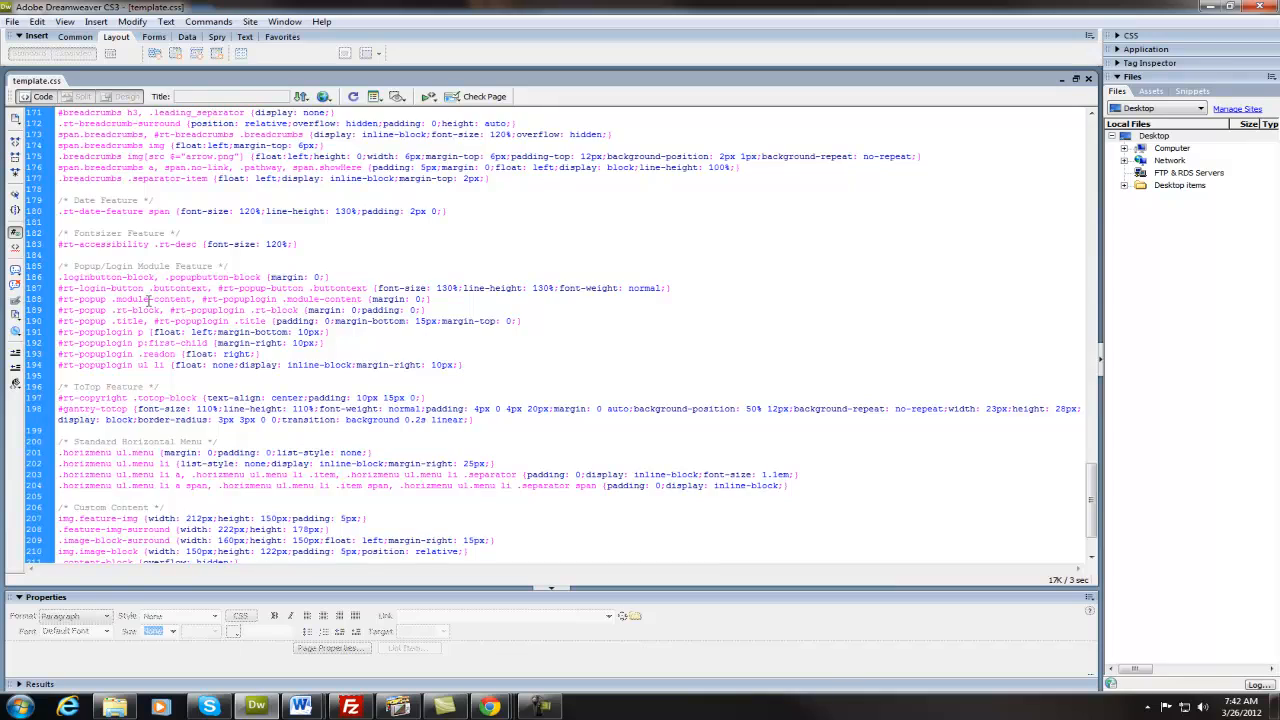
scroll(150, 298, up, 20)
scroll(156, 299, up, 20)
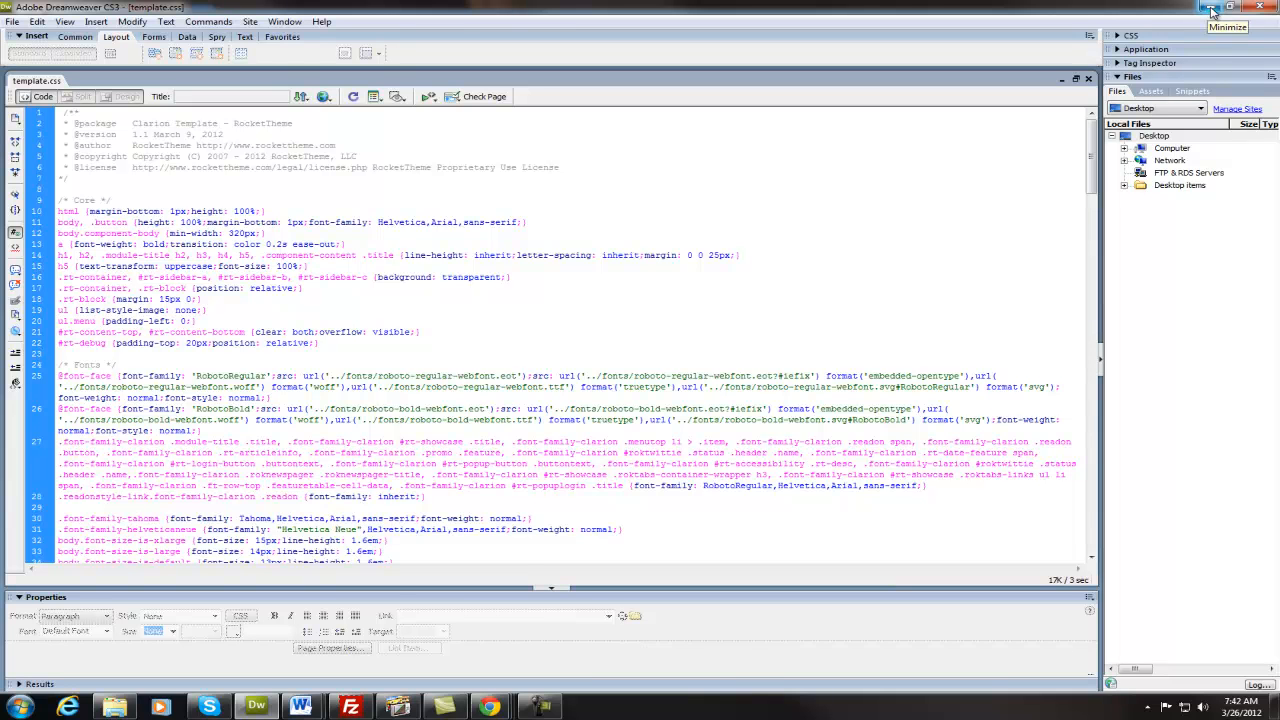
- Minimize Dreamweaver and move the Chrome test site window off screen
click(1210, 9)
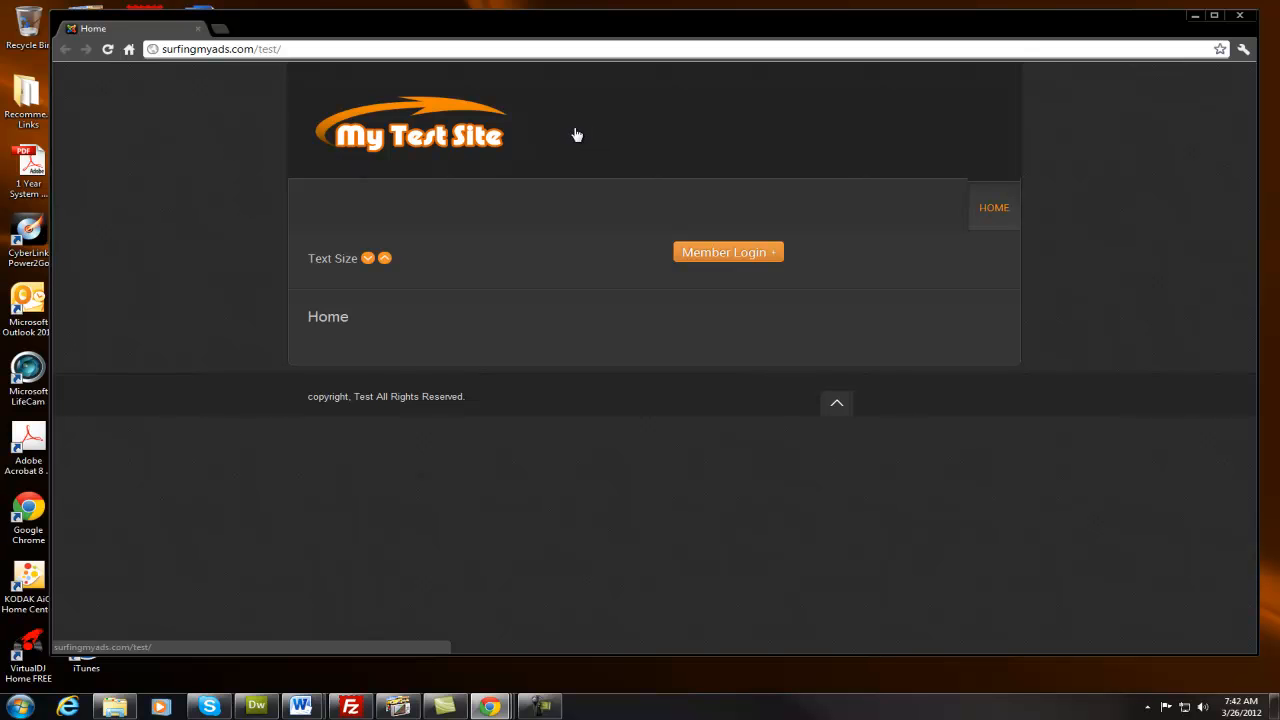
drag(524, 26, 1279, 60)
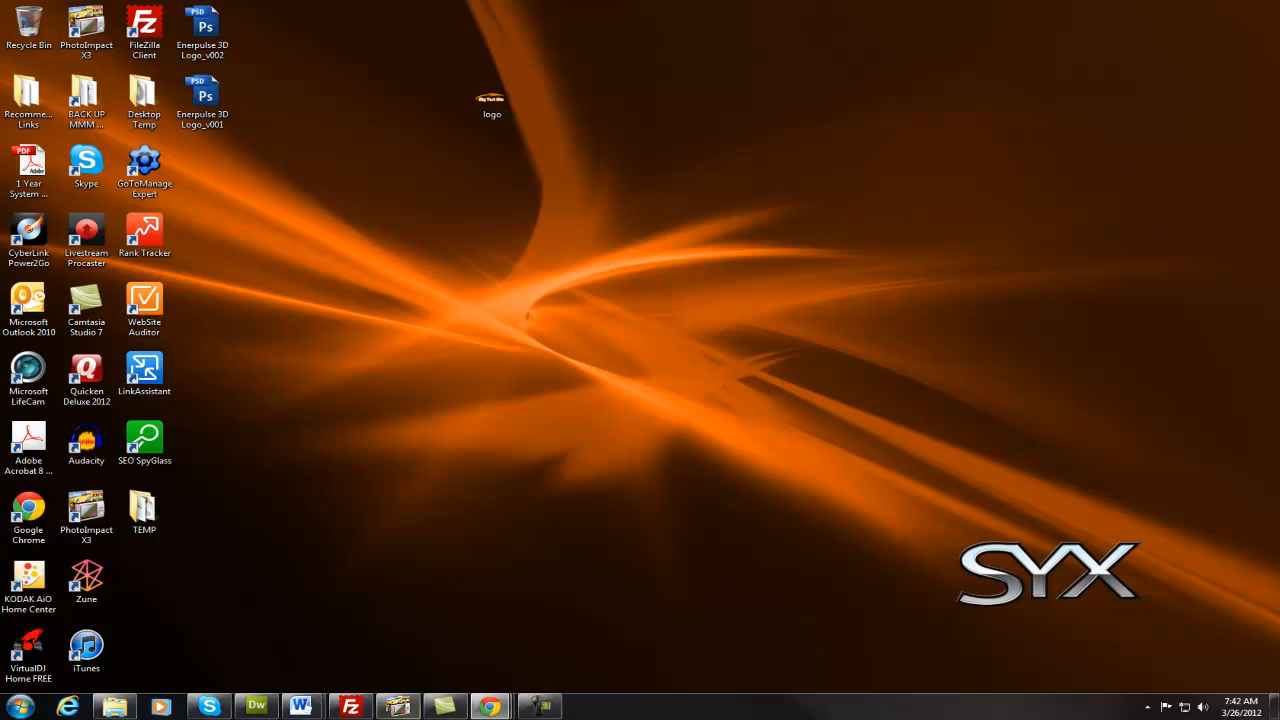
- Close the Clarion template style editor and open Content > Category Manager for articles
mouse_move(487, 708)
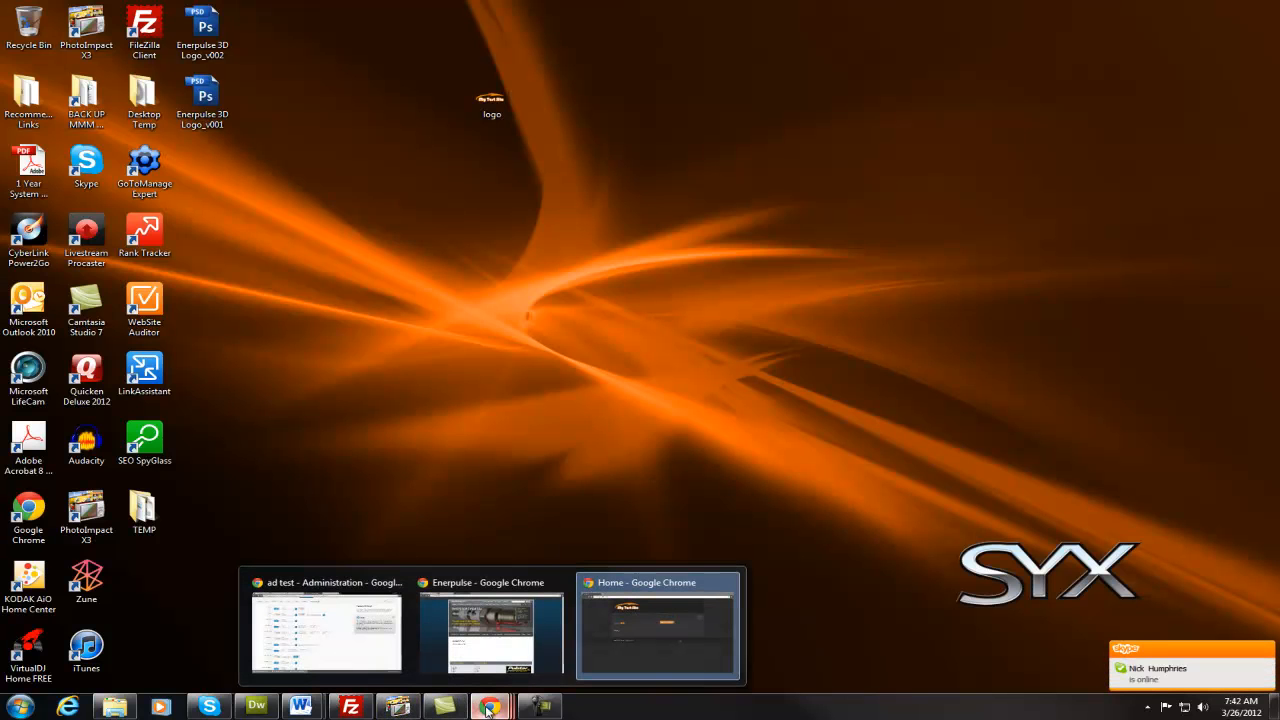
click(302, 624)
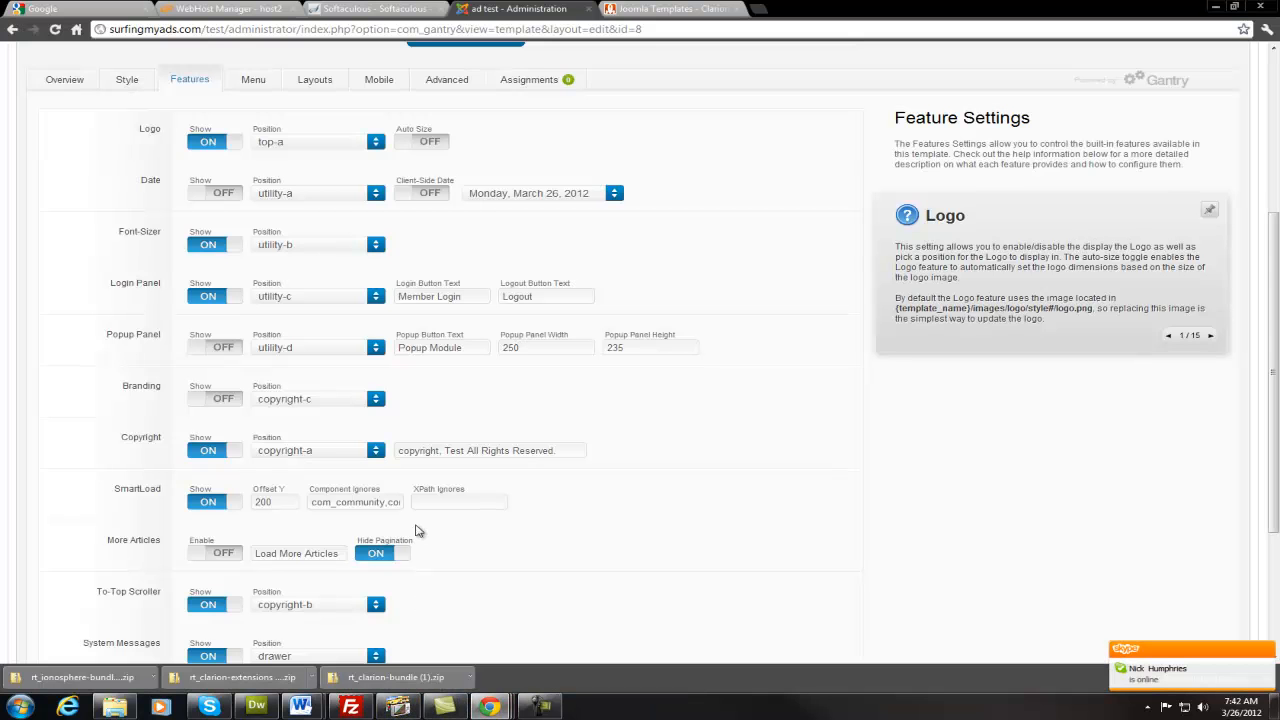
scroll(548, 502, up, 3)
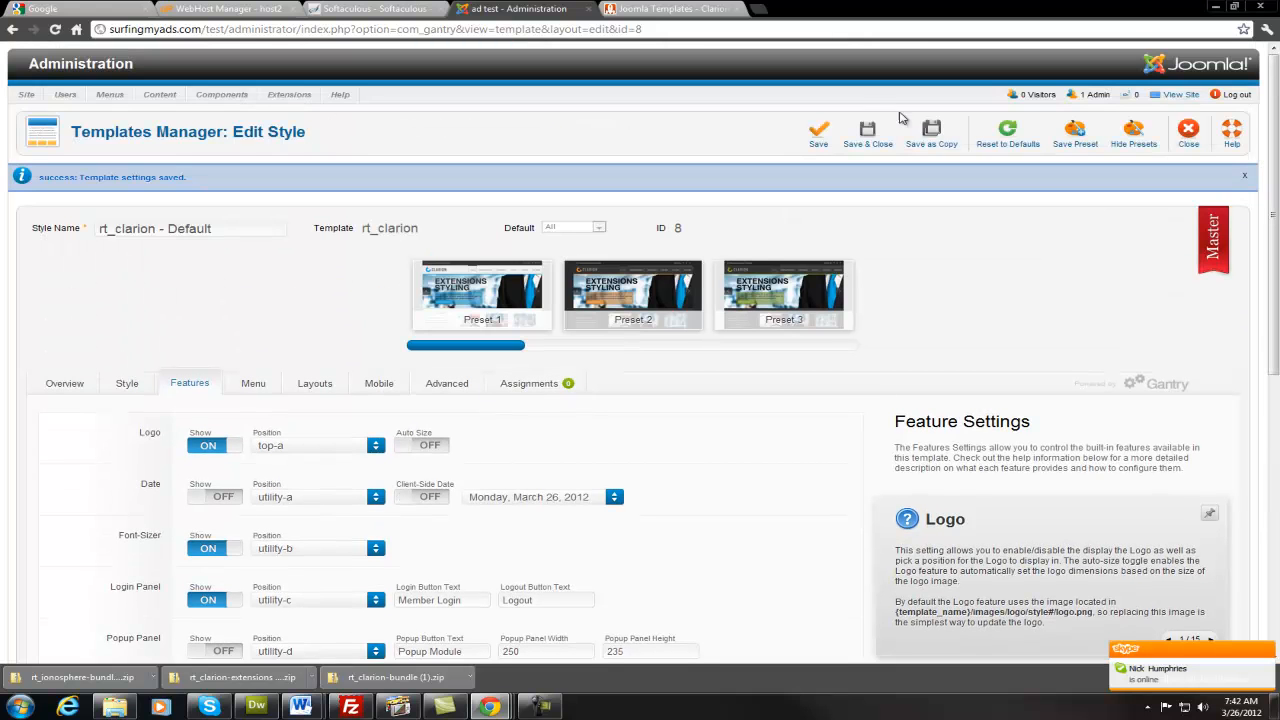
click(1186, 132)
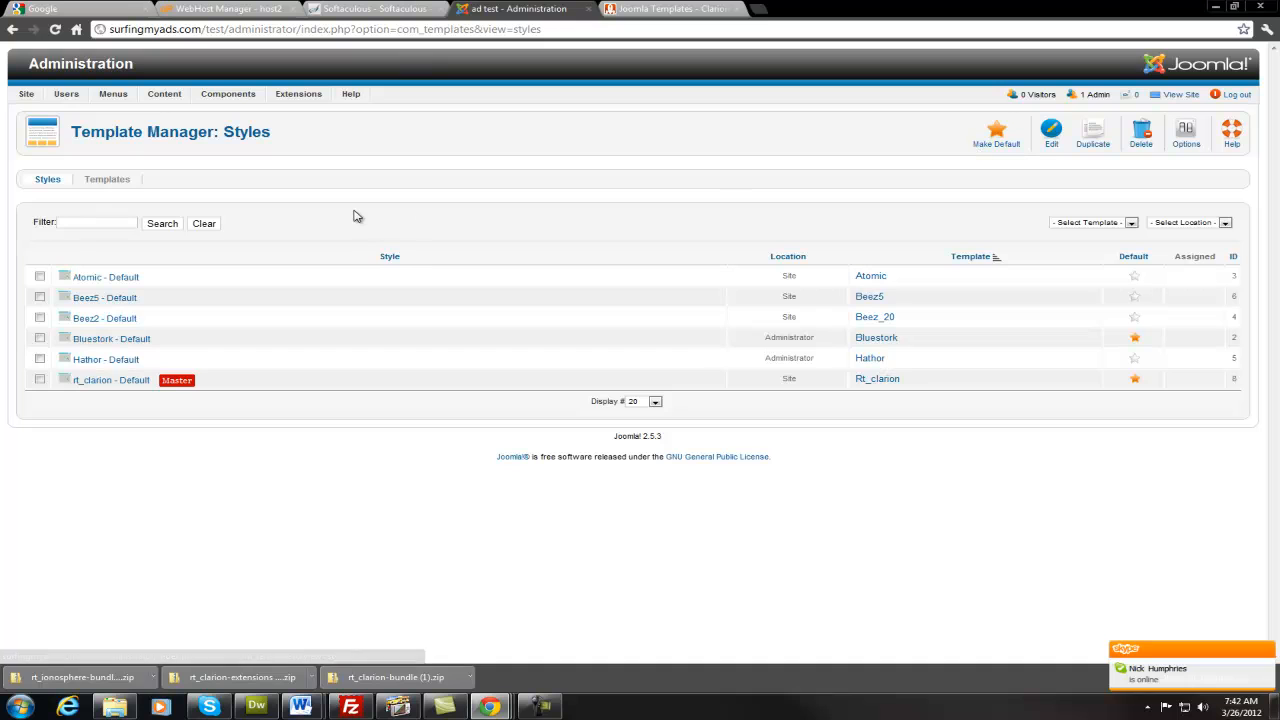
mouse_move(166, 96)
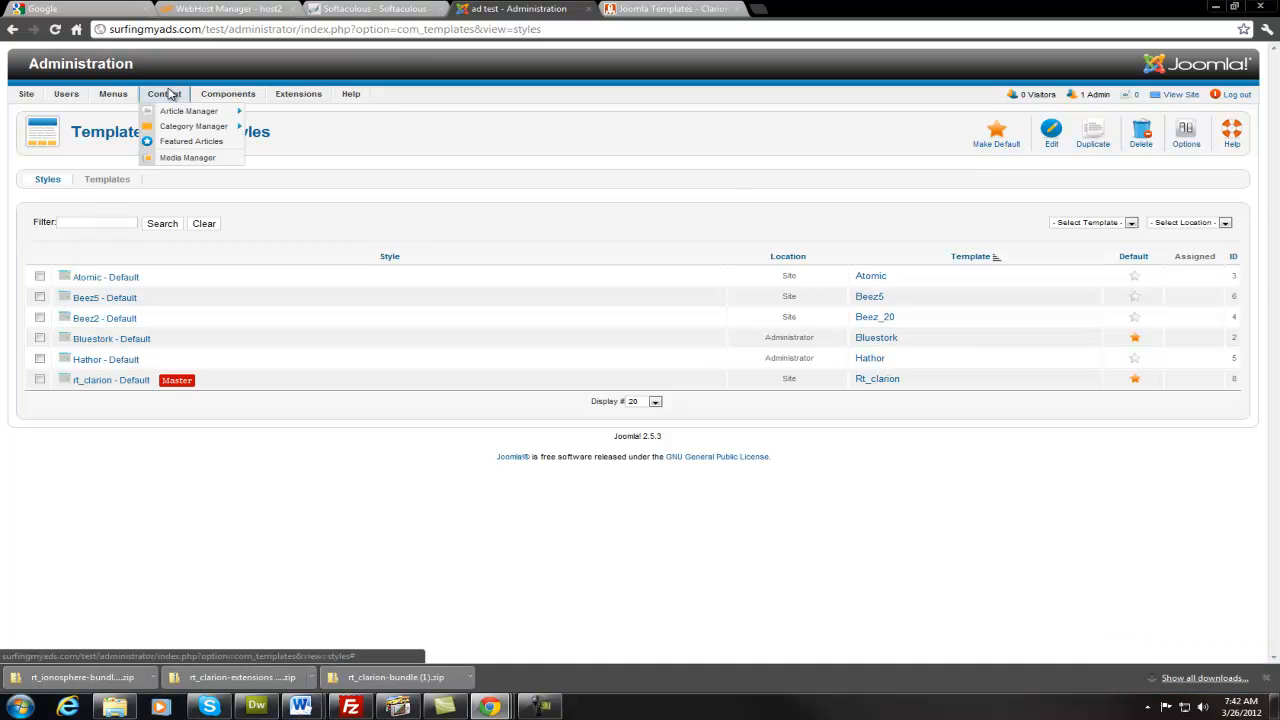
click(187, 126)
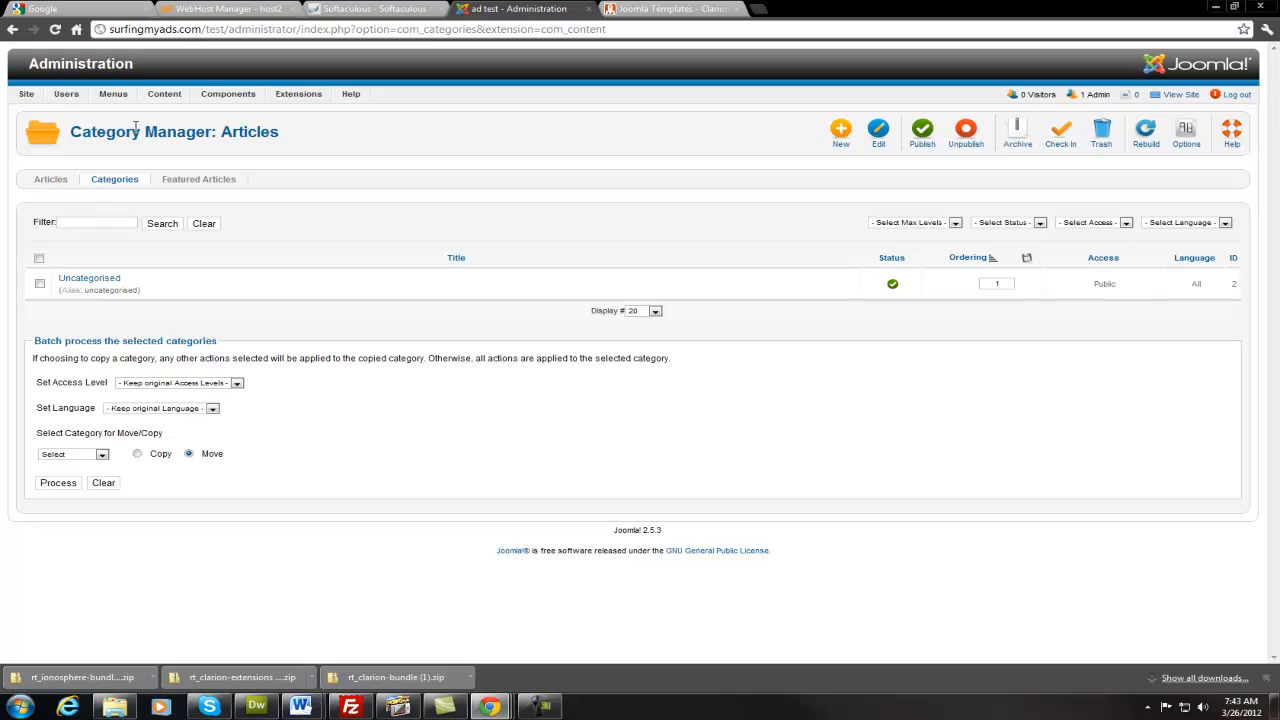
- Create a new article category titled About Us
mouse_move(117, 100)
click(842, 133)
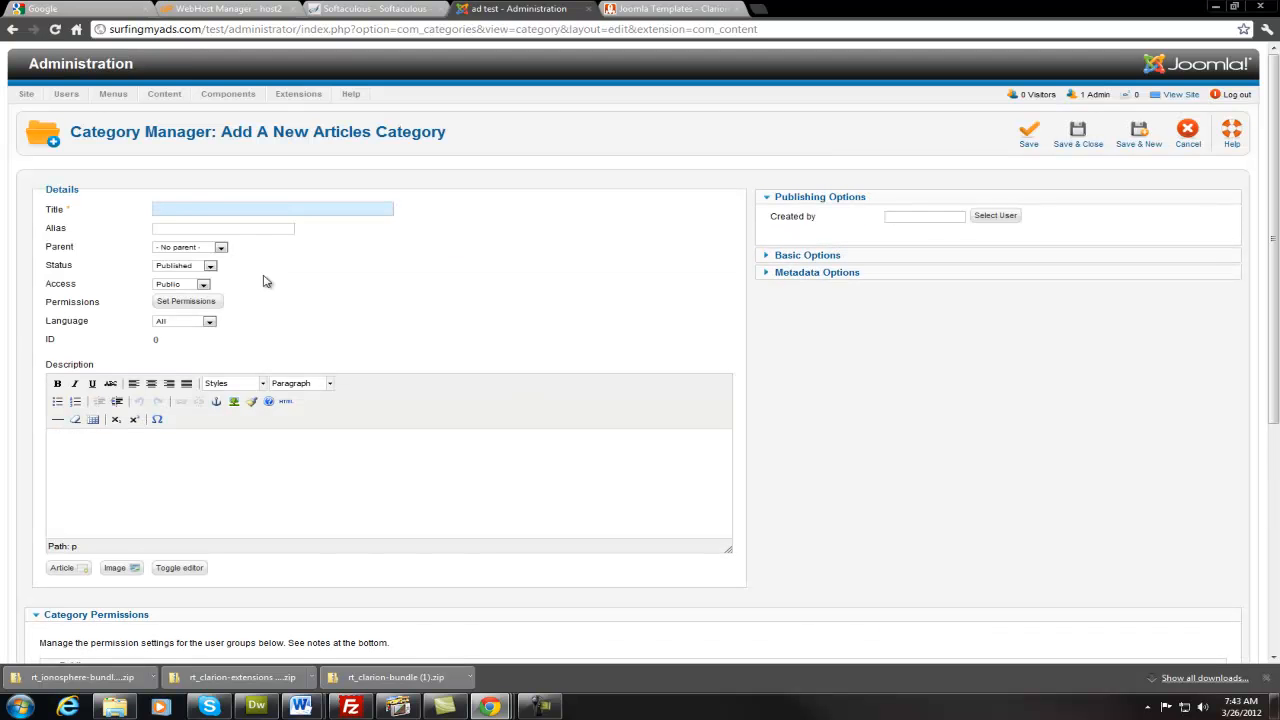
click(193, 208)
text(About Us)
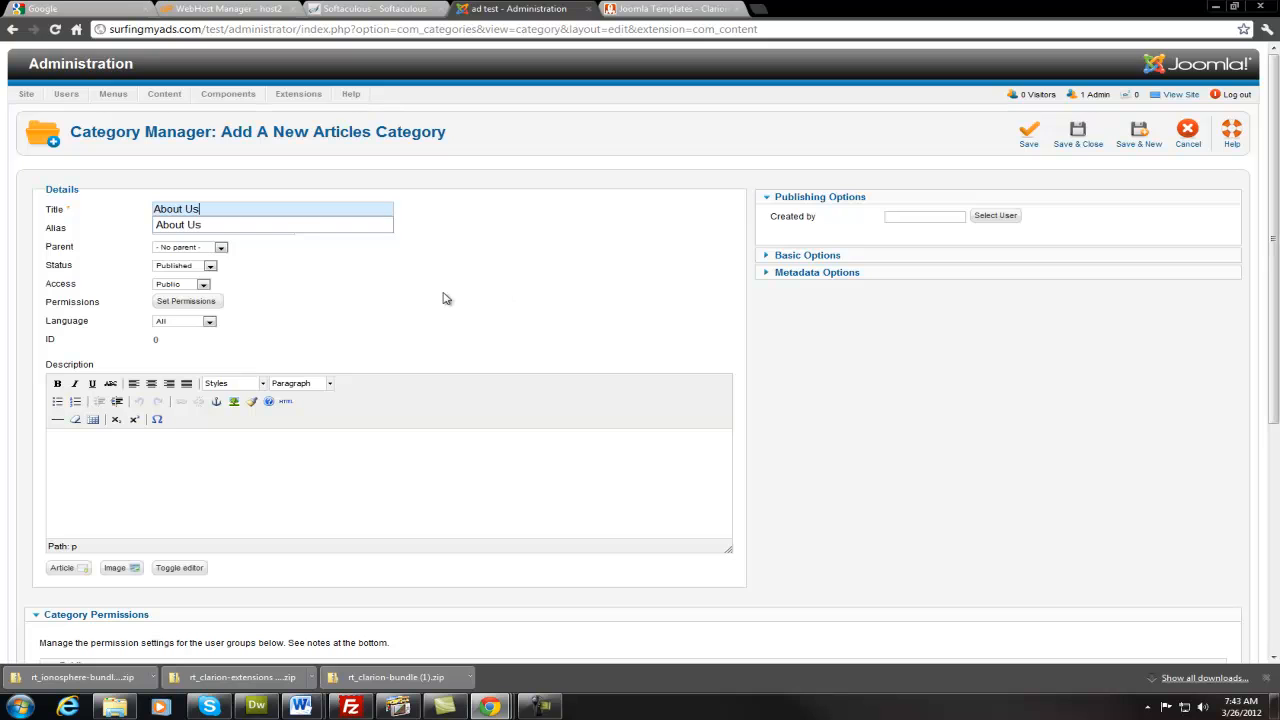
key(Escape)
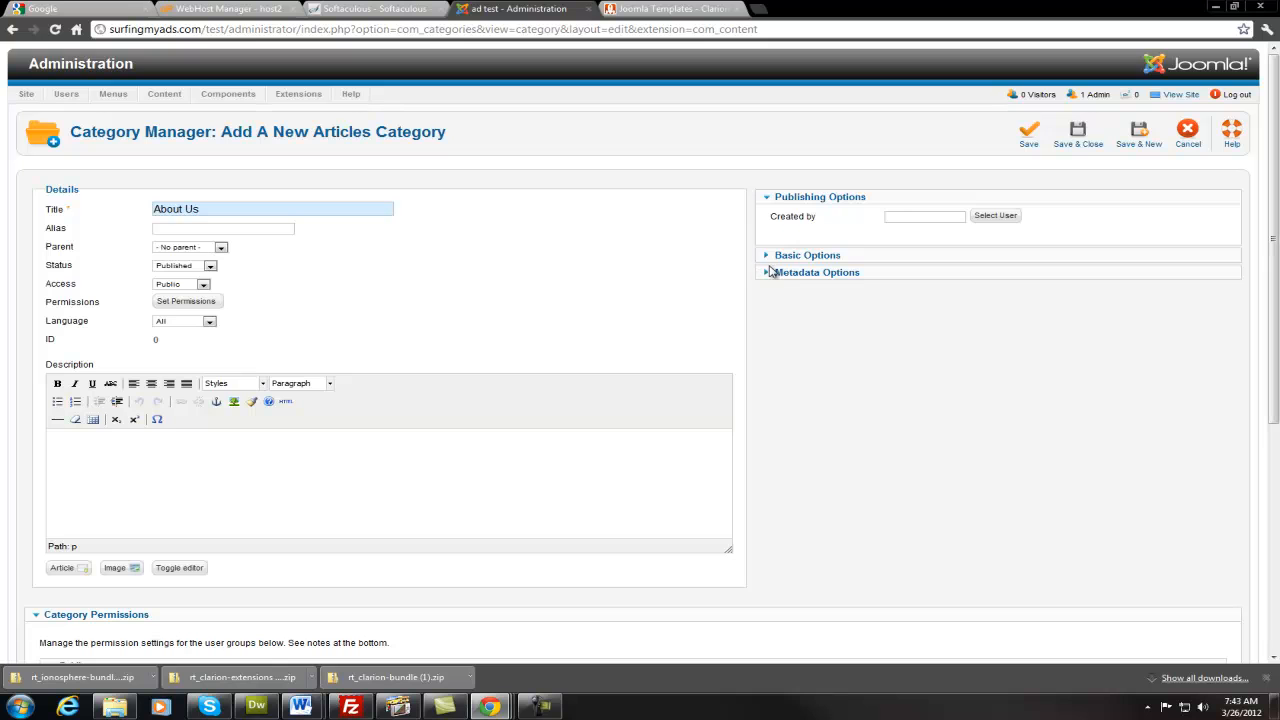
- Set the category alias to about-my-test-ads-grand-haven
click(224, 231)
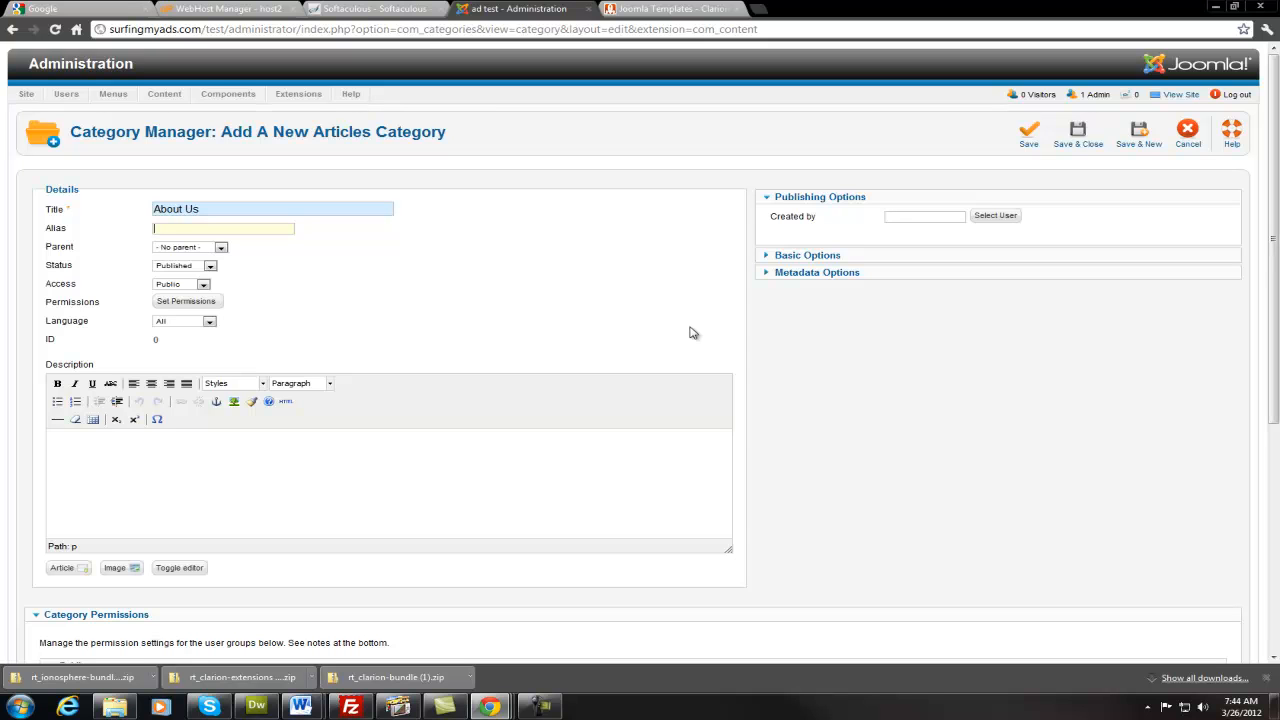
text(about)
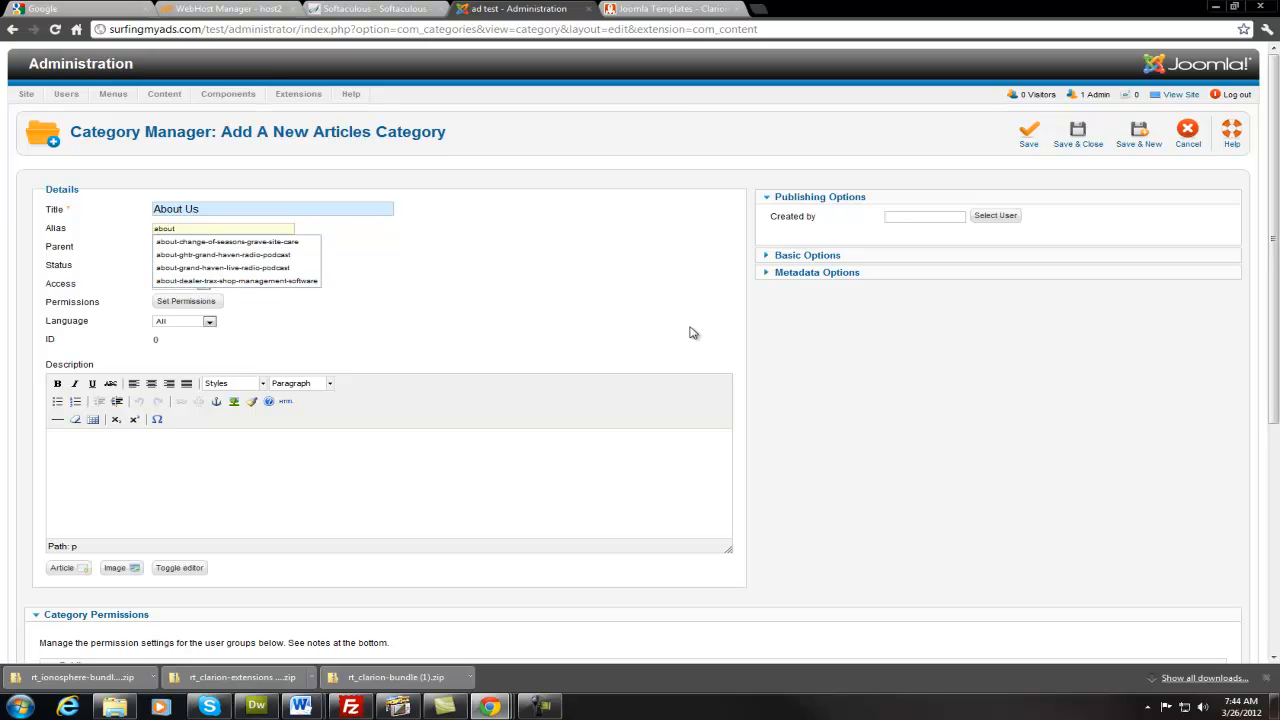
text(-my-ste)
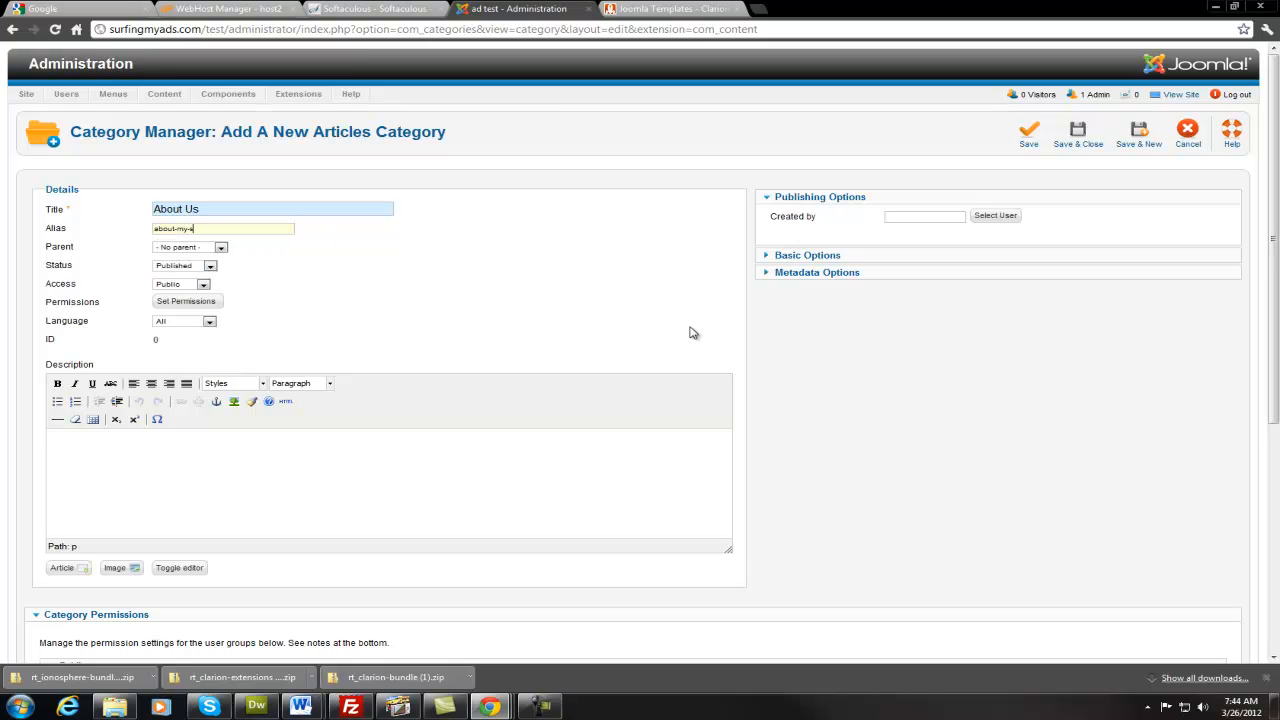
key(BackSpace)
key(BackSpace)
text(test-ads-gr)
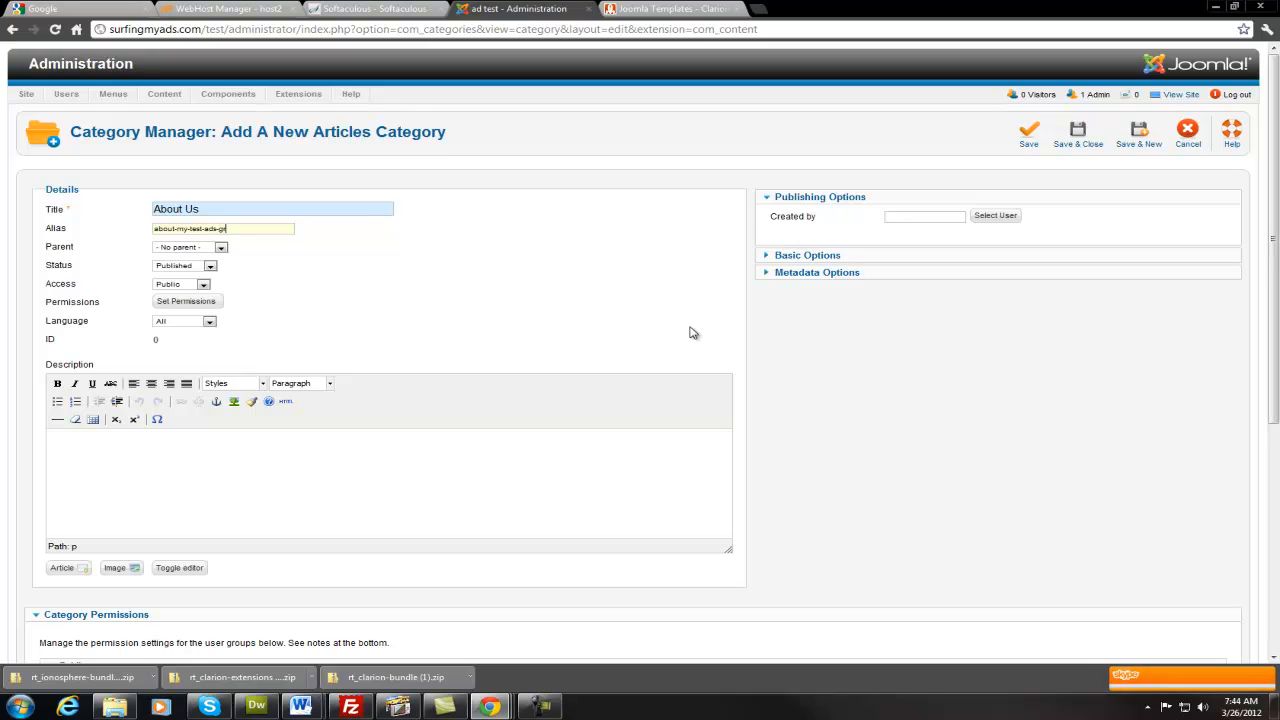
text(and-haven)
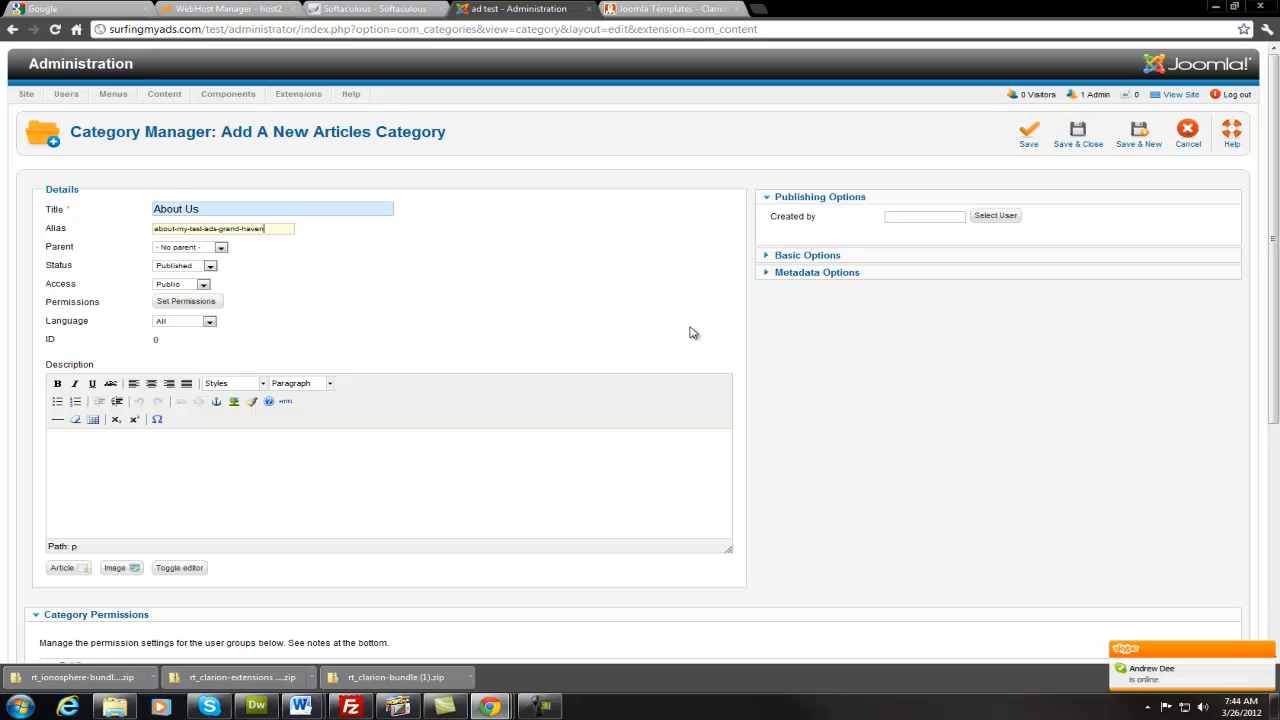
mouse_move(77, 228)
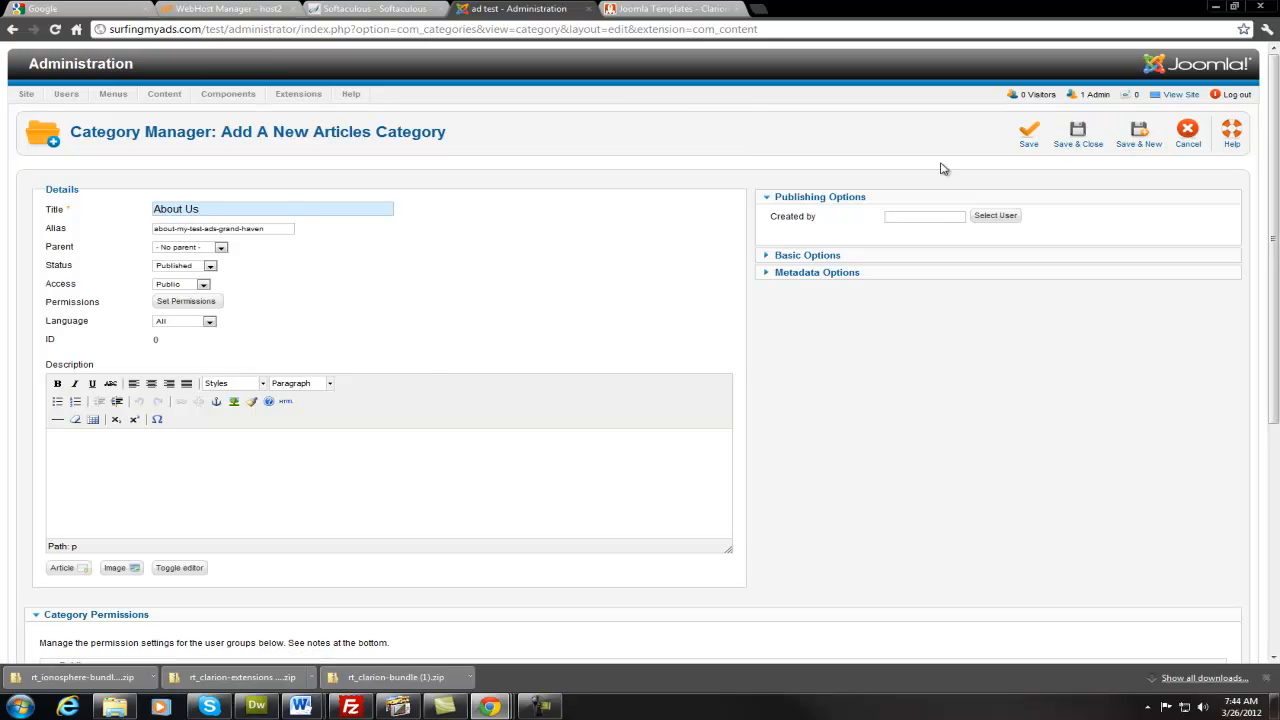
- Save About Us, then create and save a Services category with alias my-test-site-service
click(1138, 131)
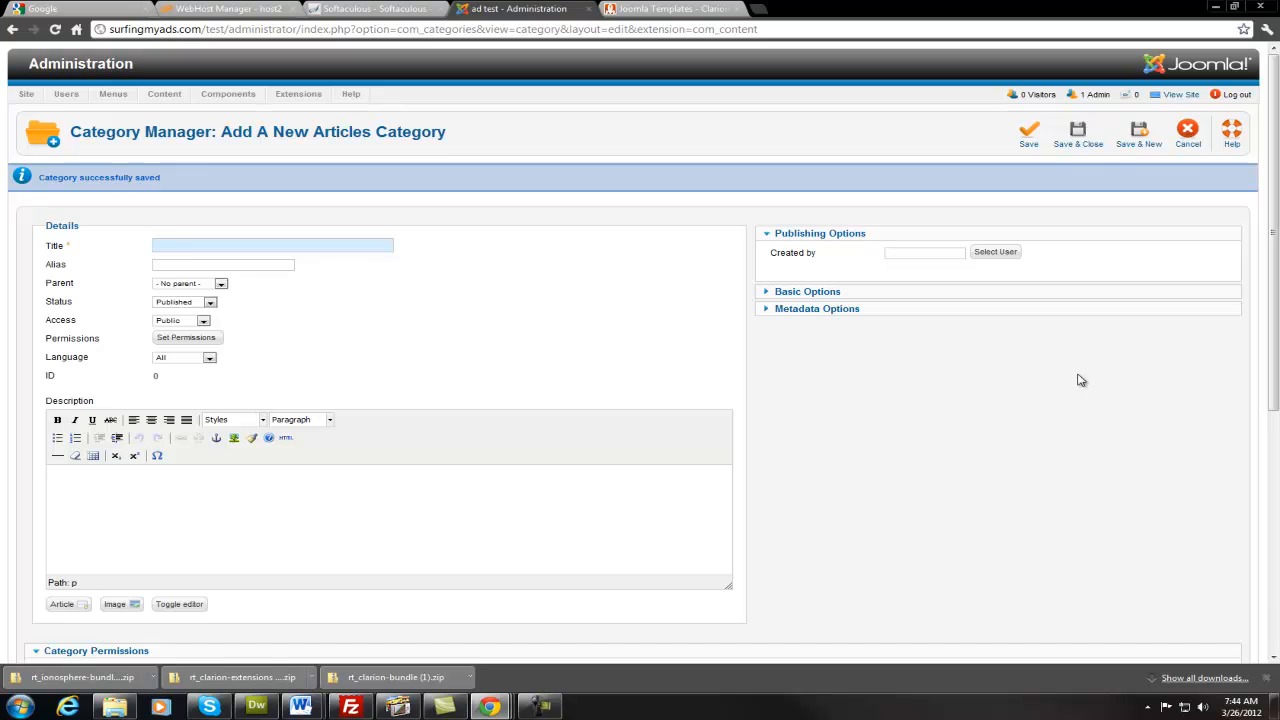
text(Services)
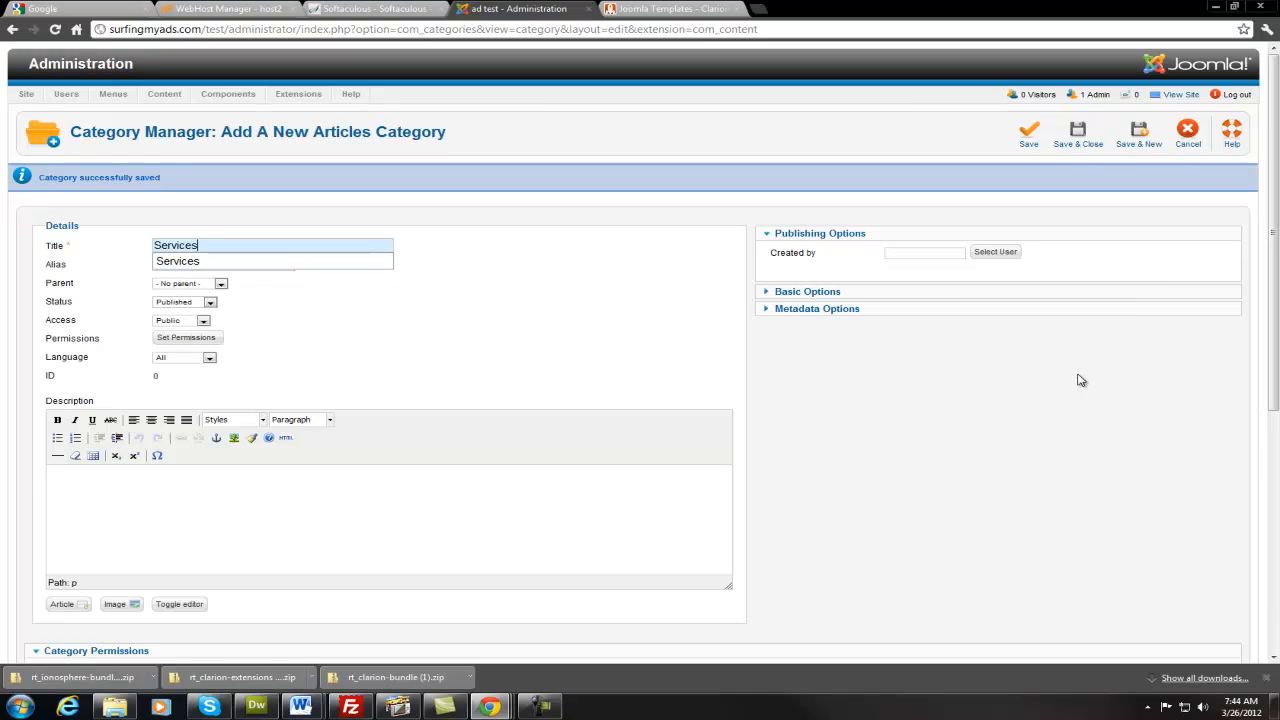
key(Tab)
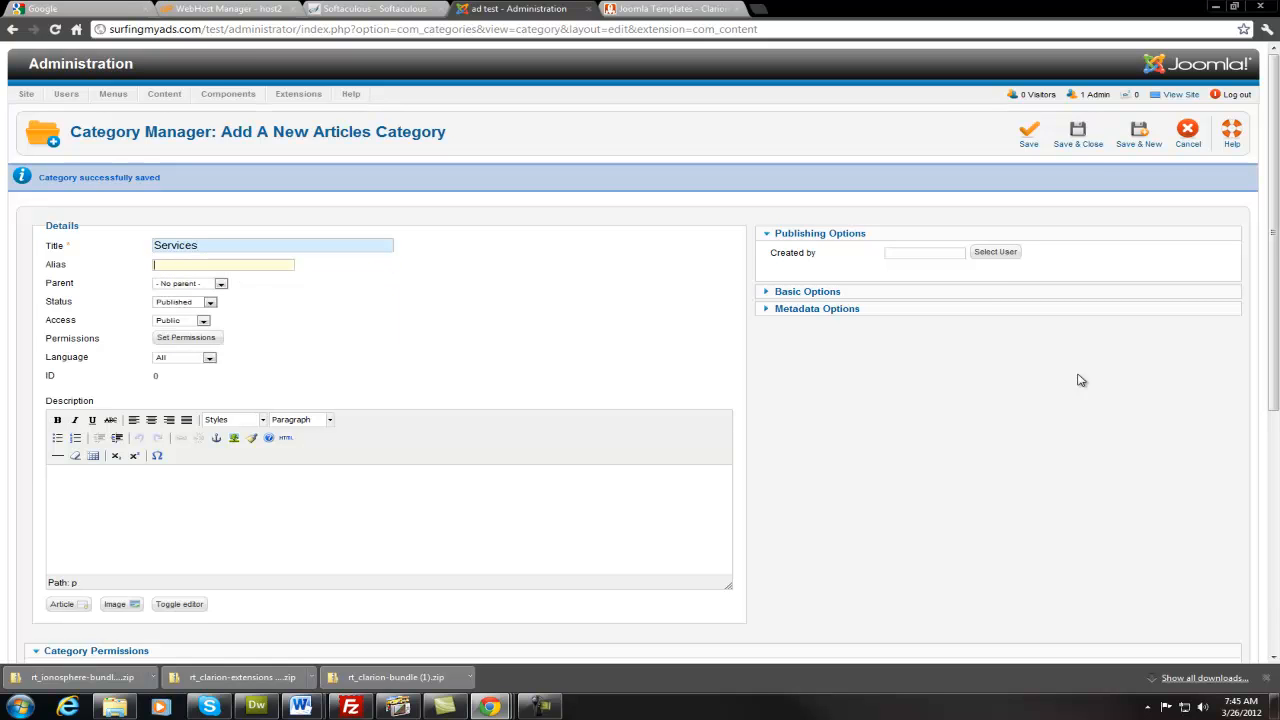
text(my)
text(-test)
text(-site)
text(-service)
click(1077, 131)
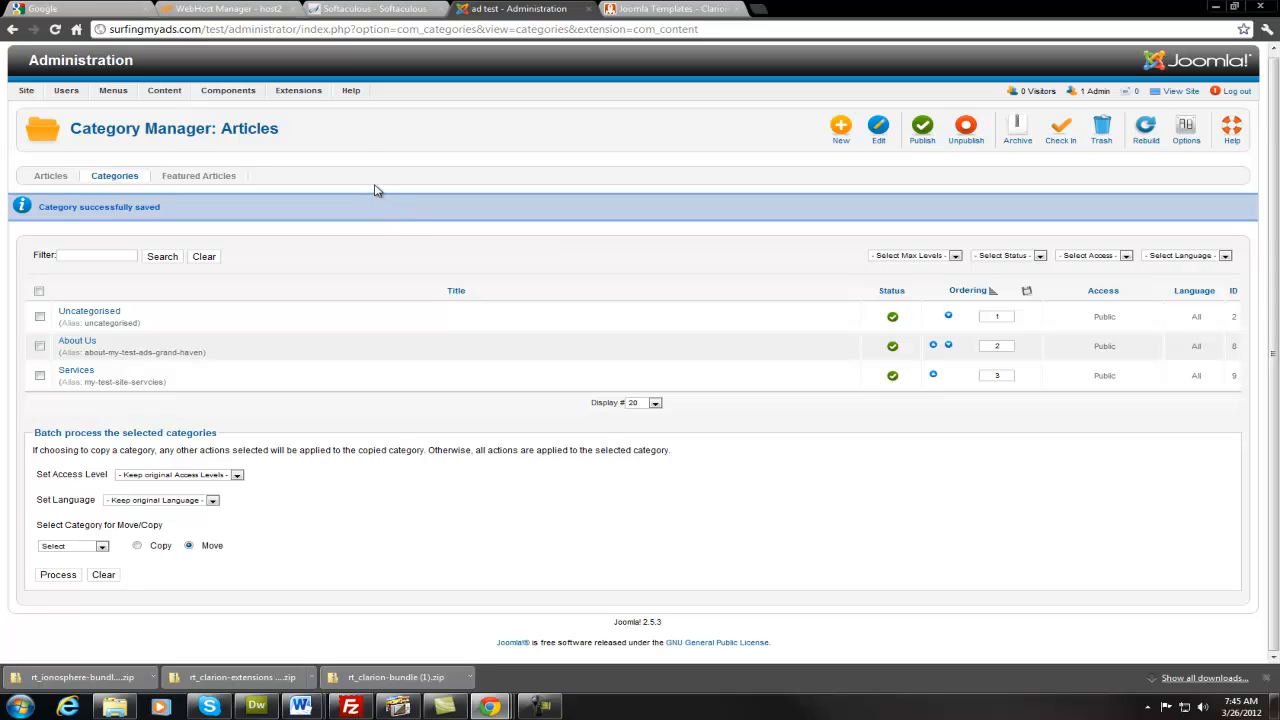
- Open the Main Menu items list from the Menus menu
mouse_move(110, 90)
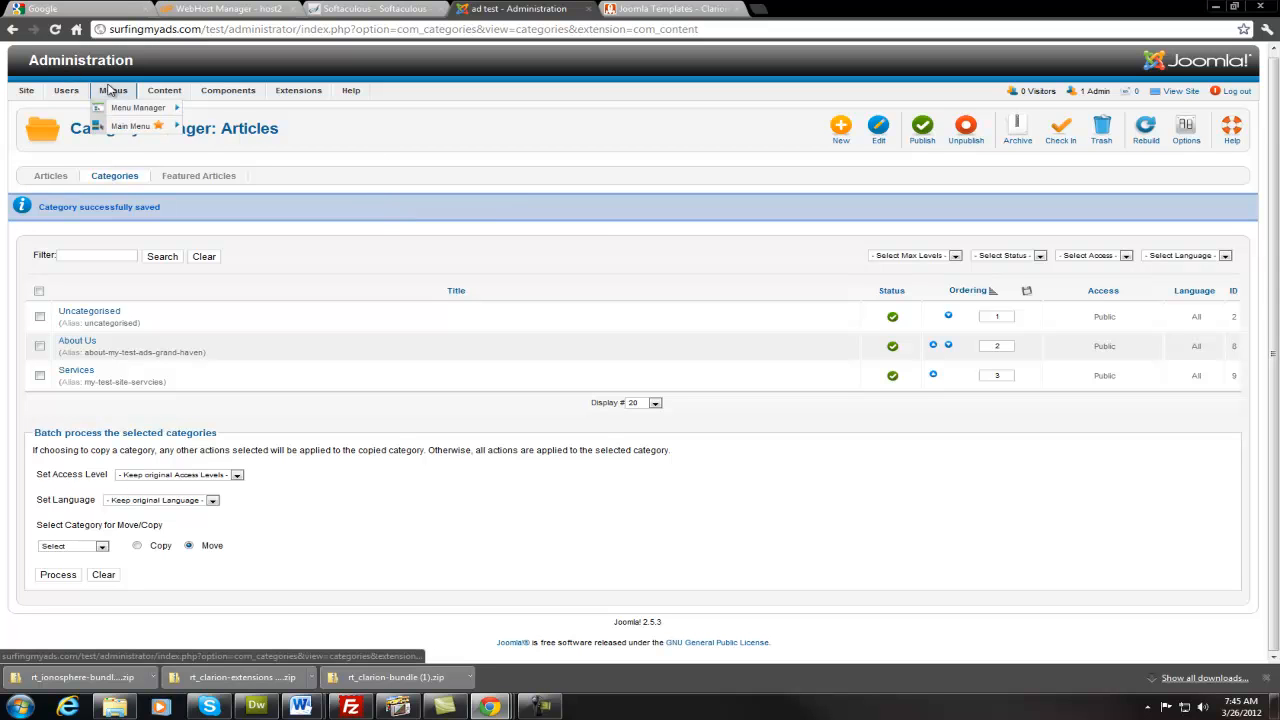
click(127, 127)
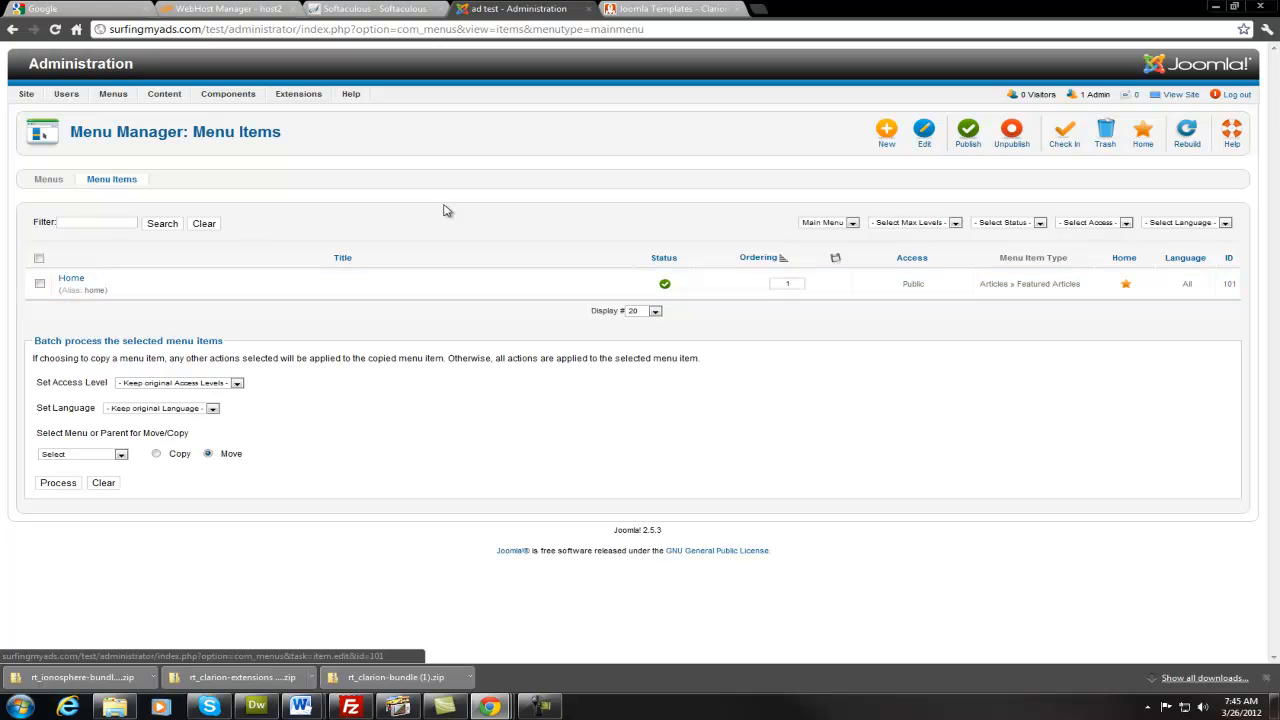
- Create a new Main Menu item with type Articles > Category Blog
click(886, 135)
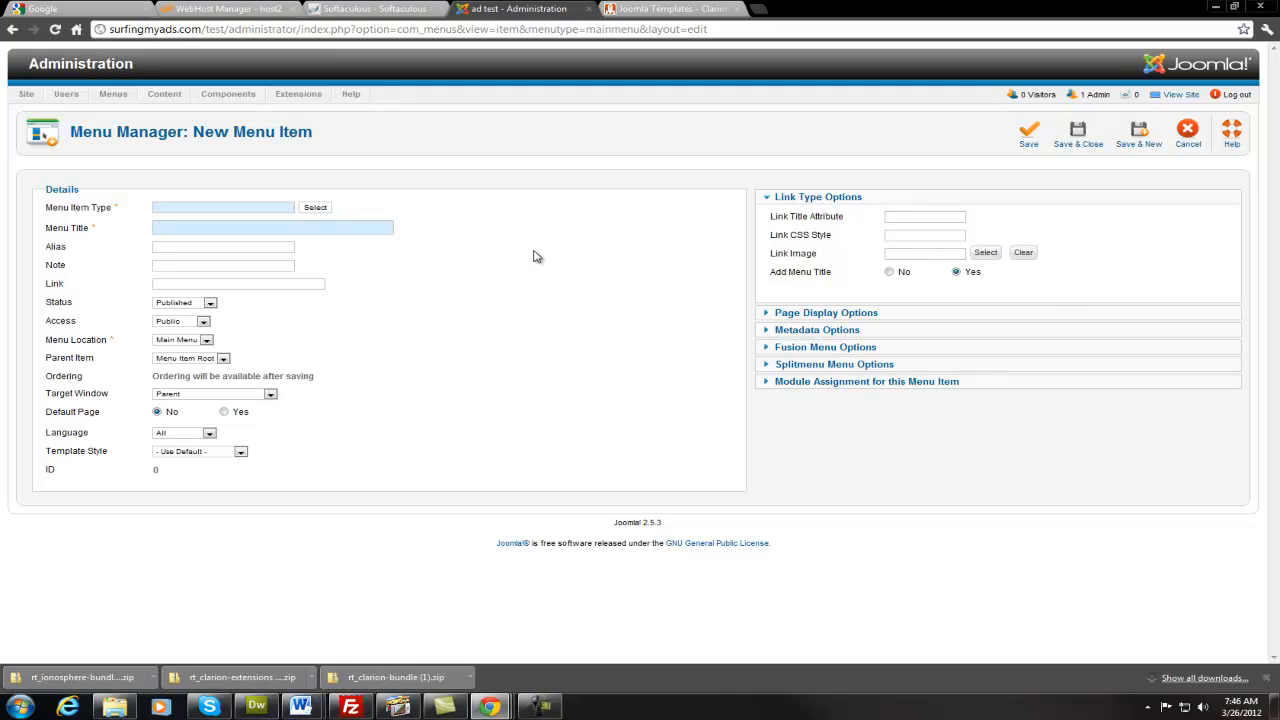
click(315, 208)
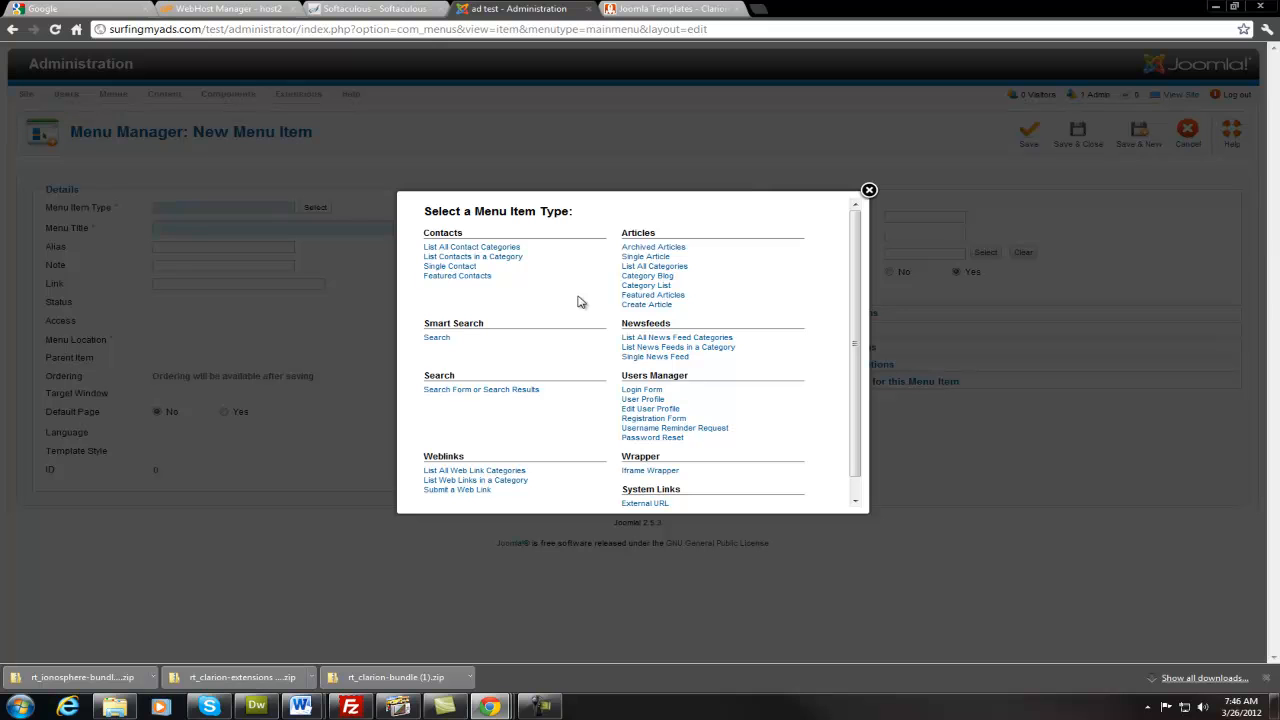
click(652, 279)
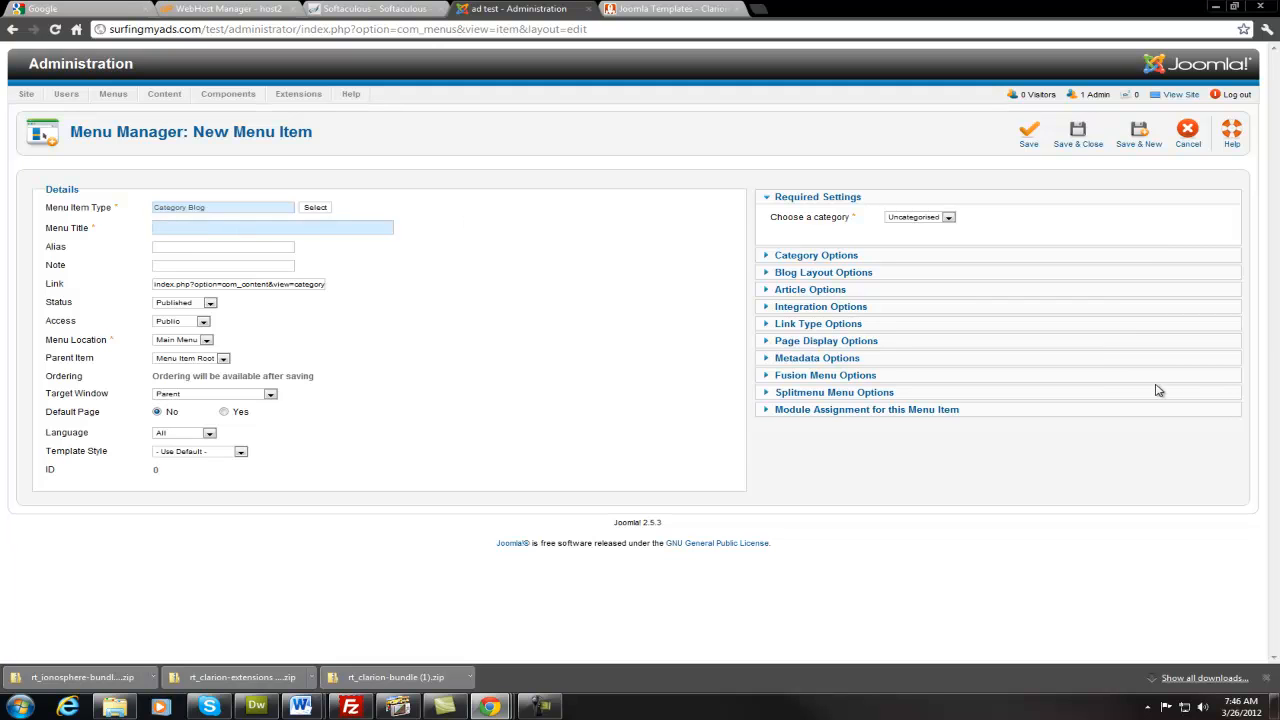
- Enter About Us as the menu item title
text(About U)
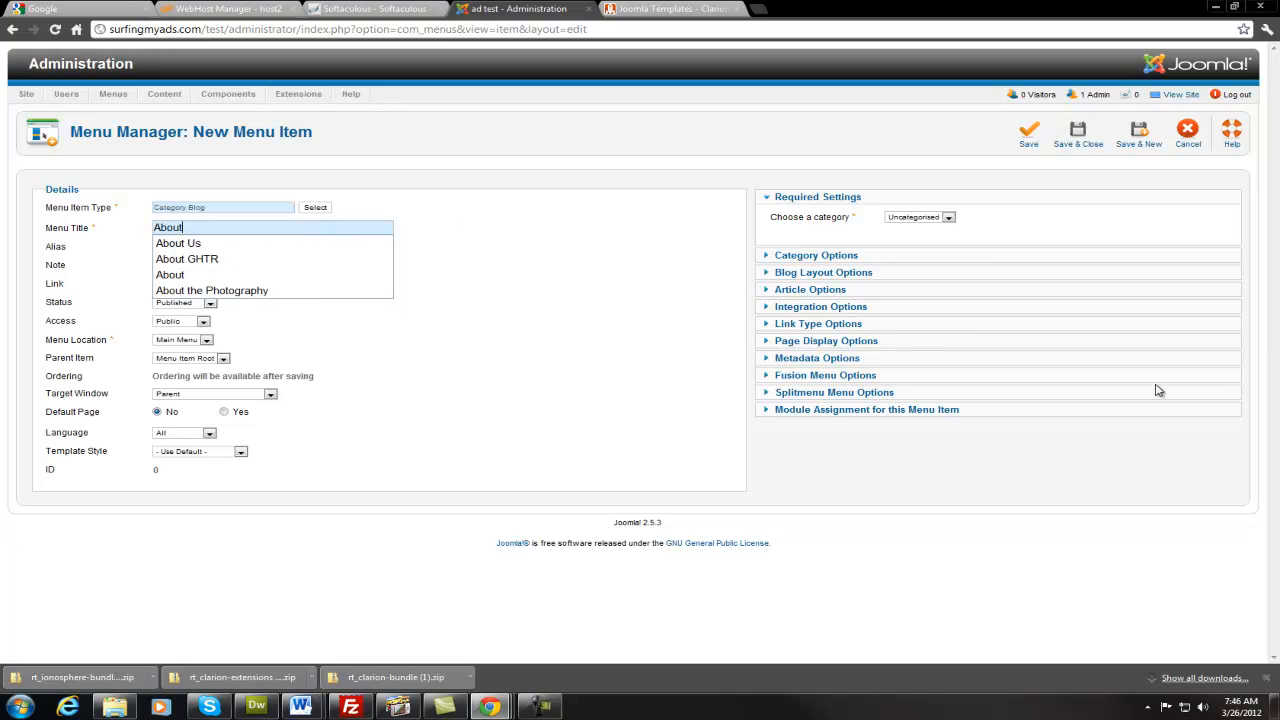
key(BackSpace)
text(Us)
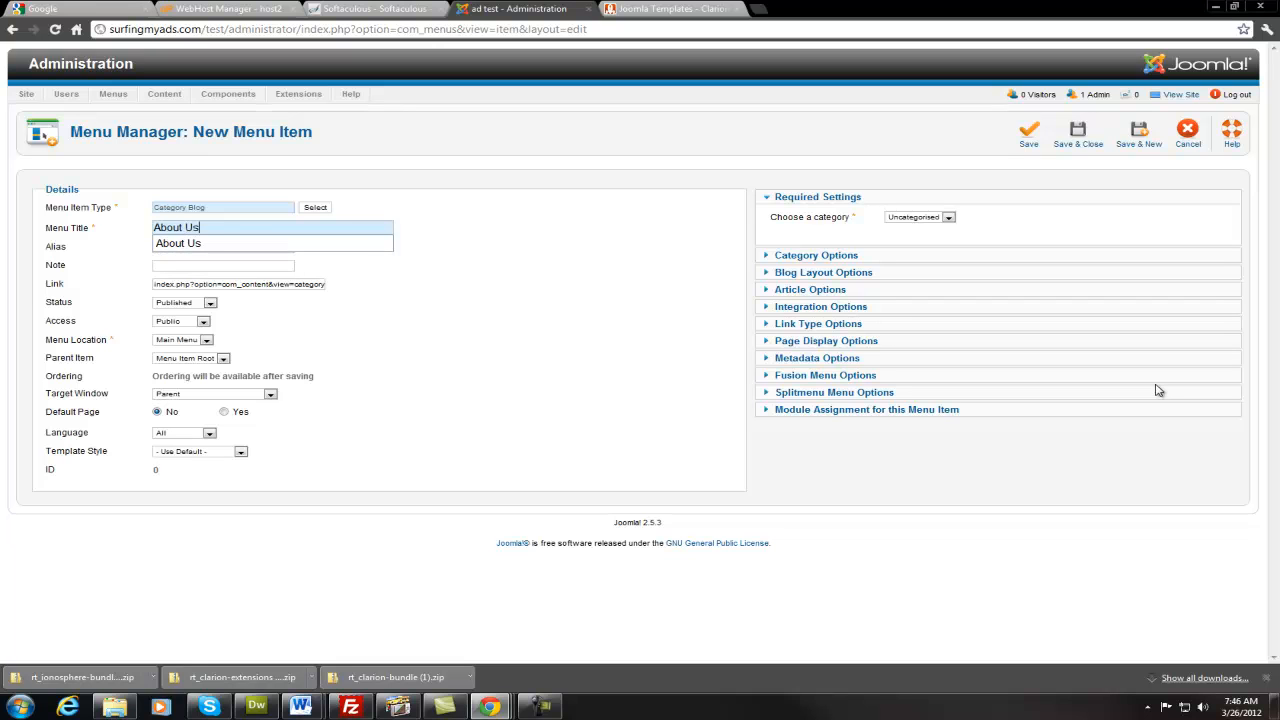
key(Return)
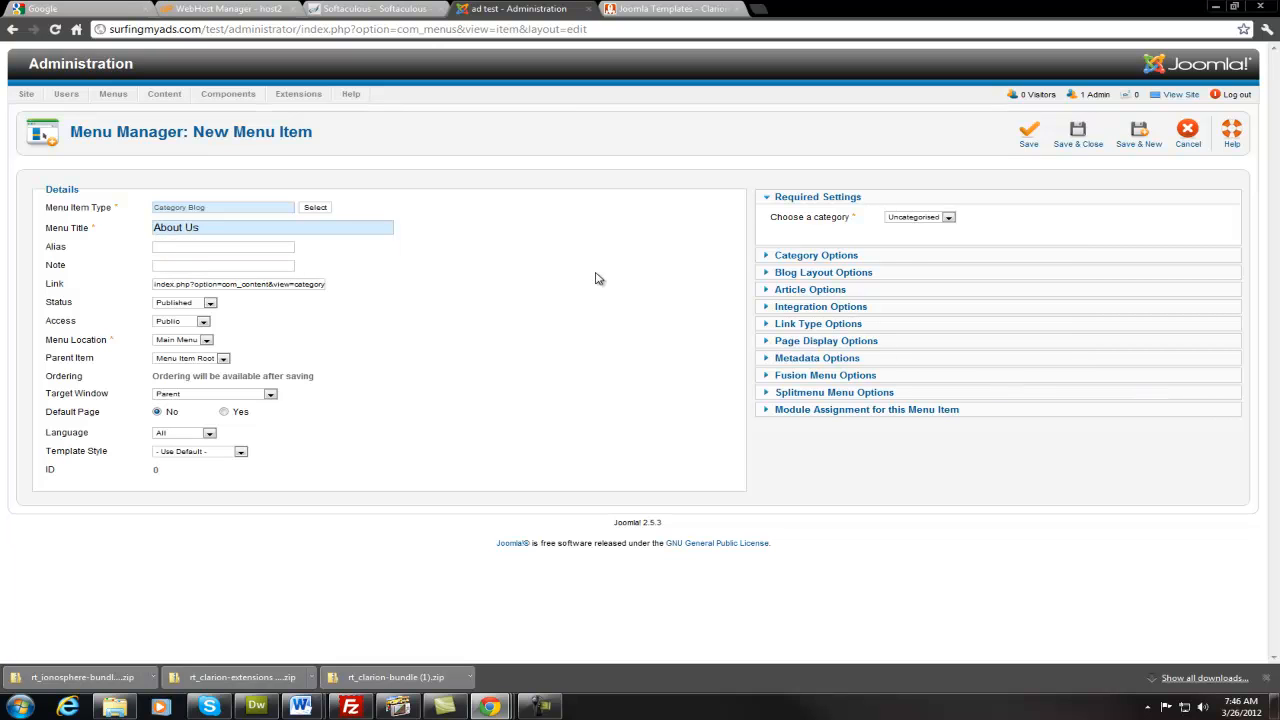
- Link the item to the About Us category, leaving the alias blank
click(948, 217)
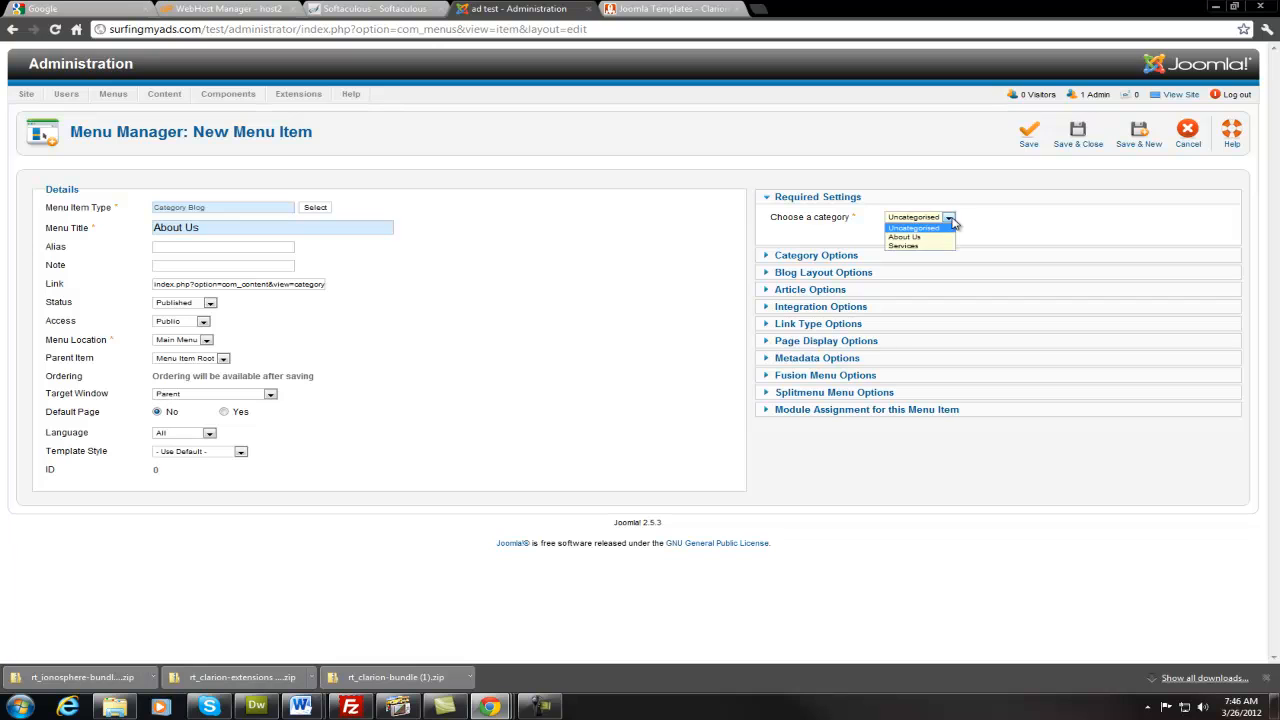
click(922, 237)
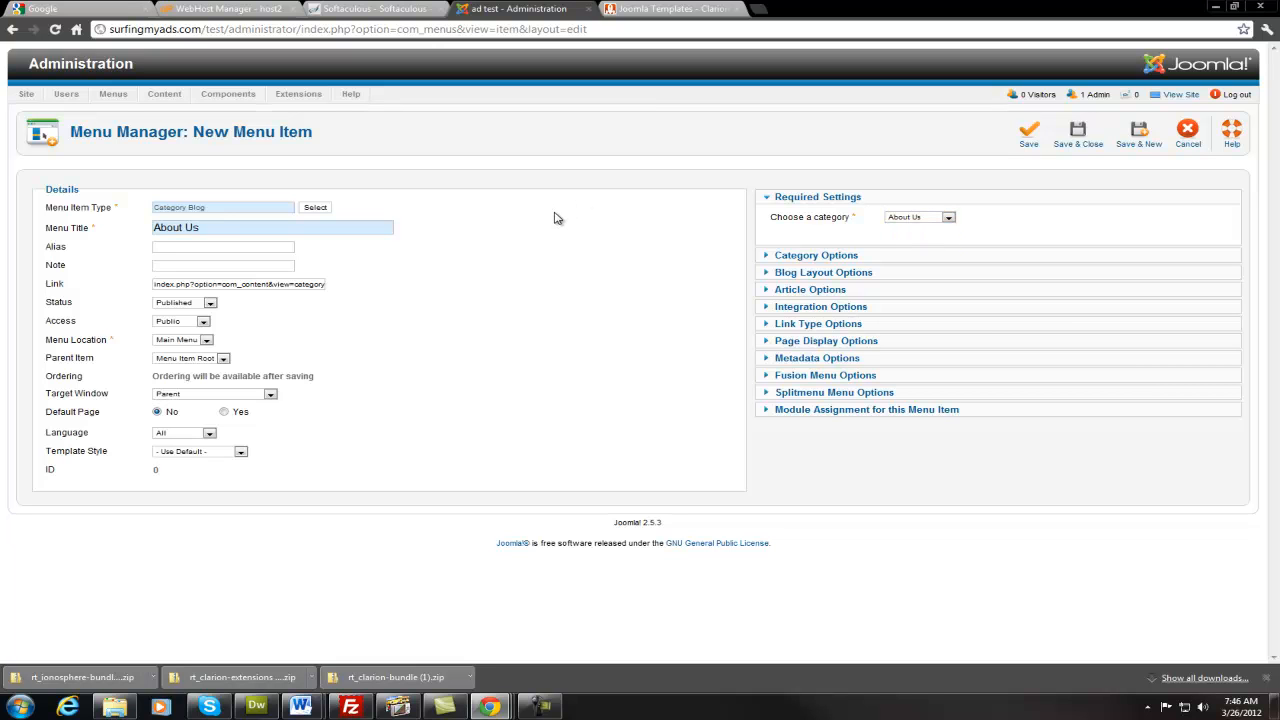
click(155, 246)
mouse_move(66, 249)
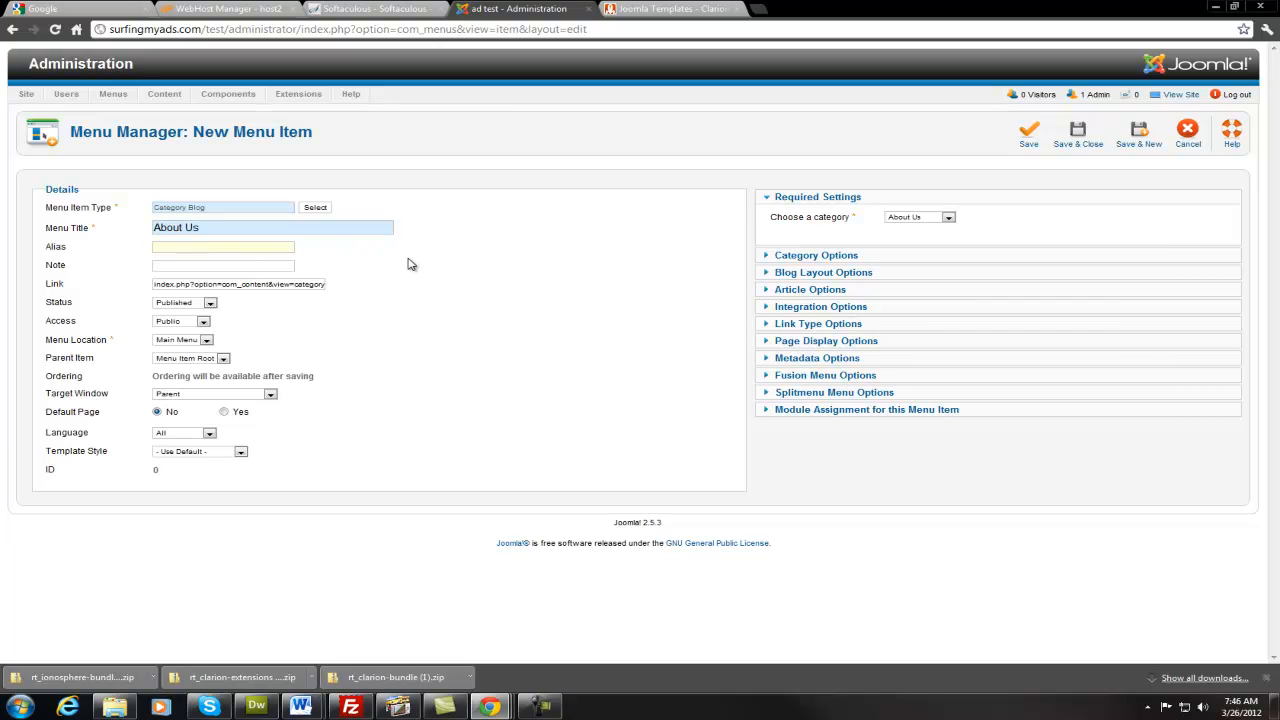
click(169, 246)
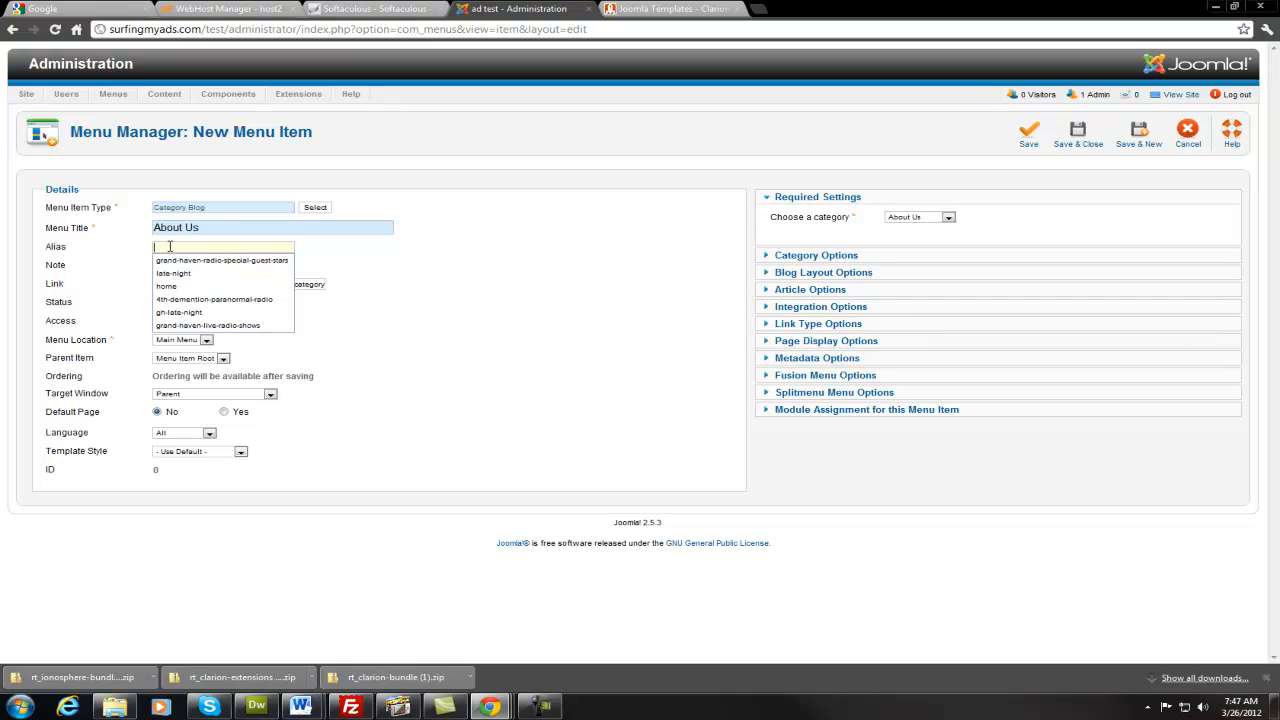
click(445, 290)
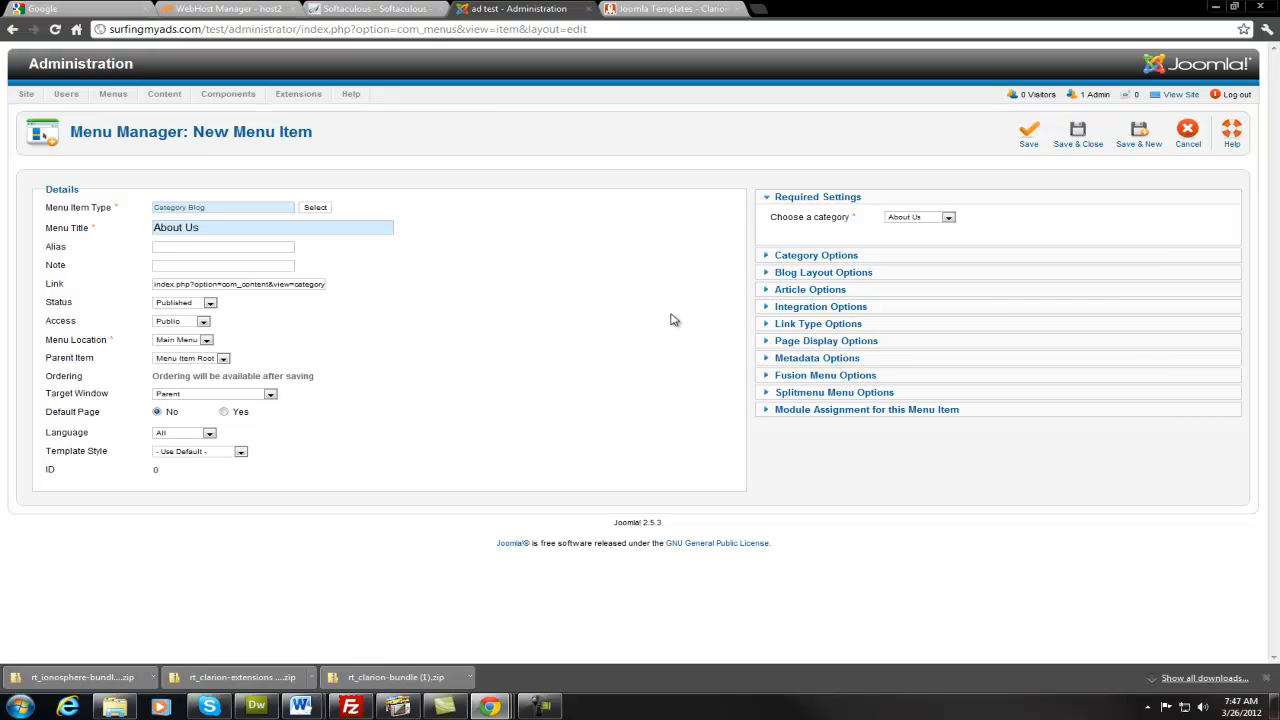
- Expand Page Display Options and try the browser page title field, leaving it empty
click(770, 343)
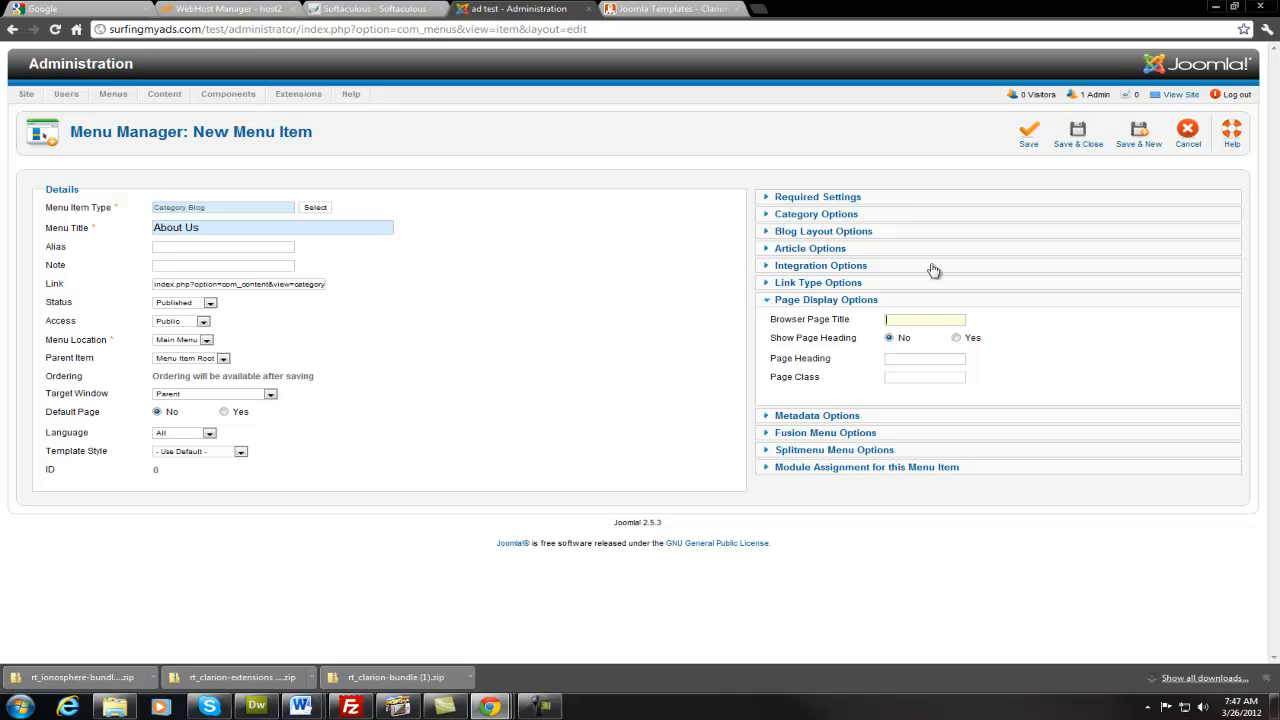
click(915, 320)
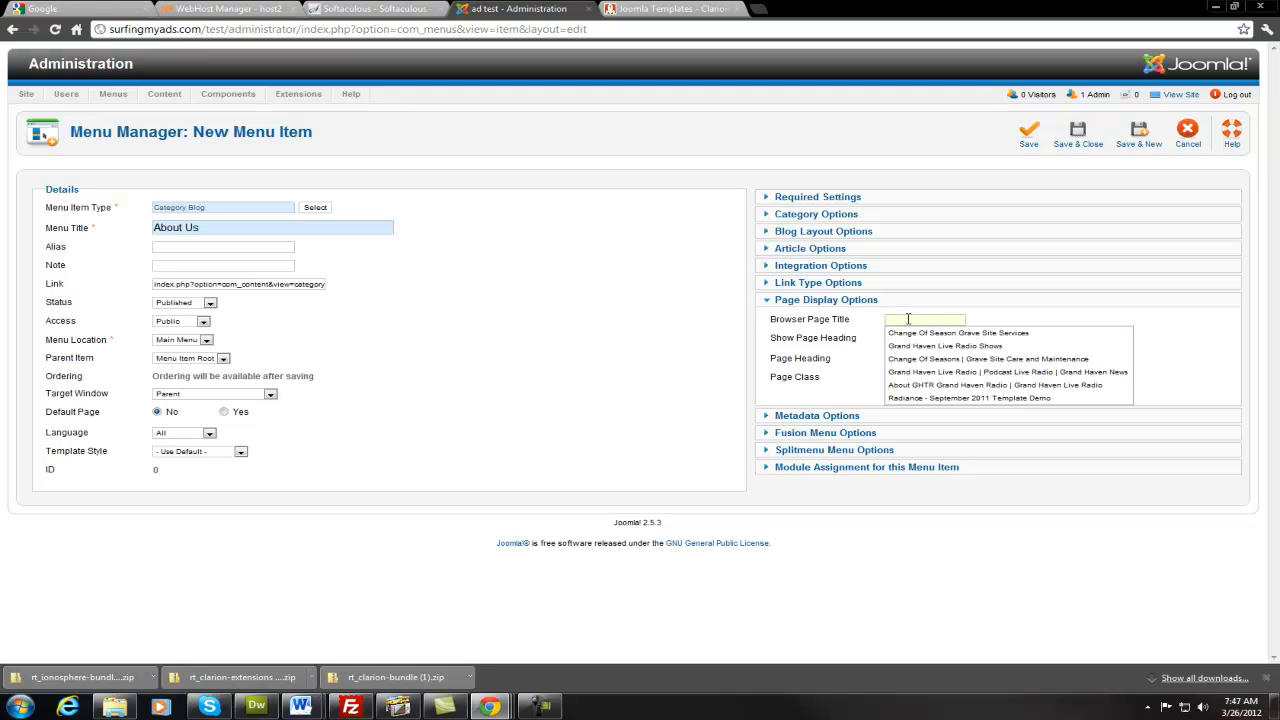
click(577, 272)
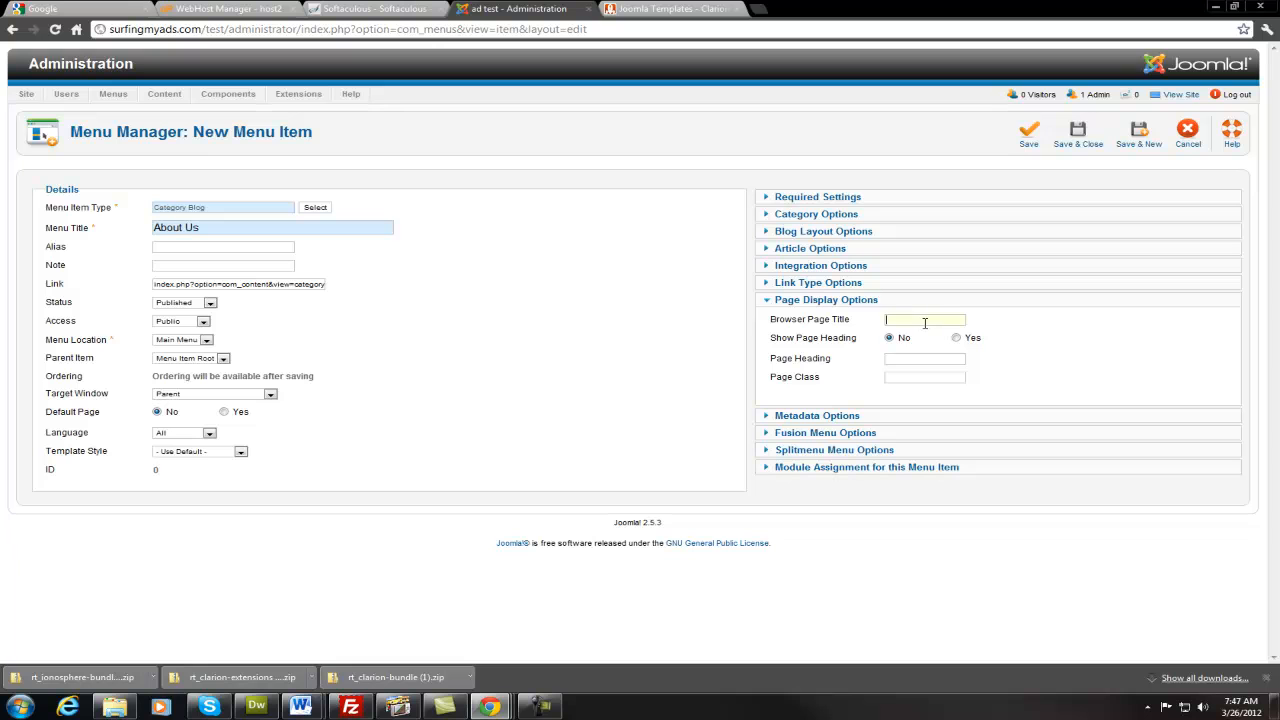
click(888, 320)
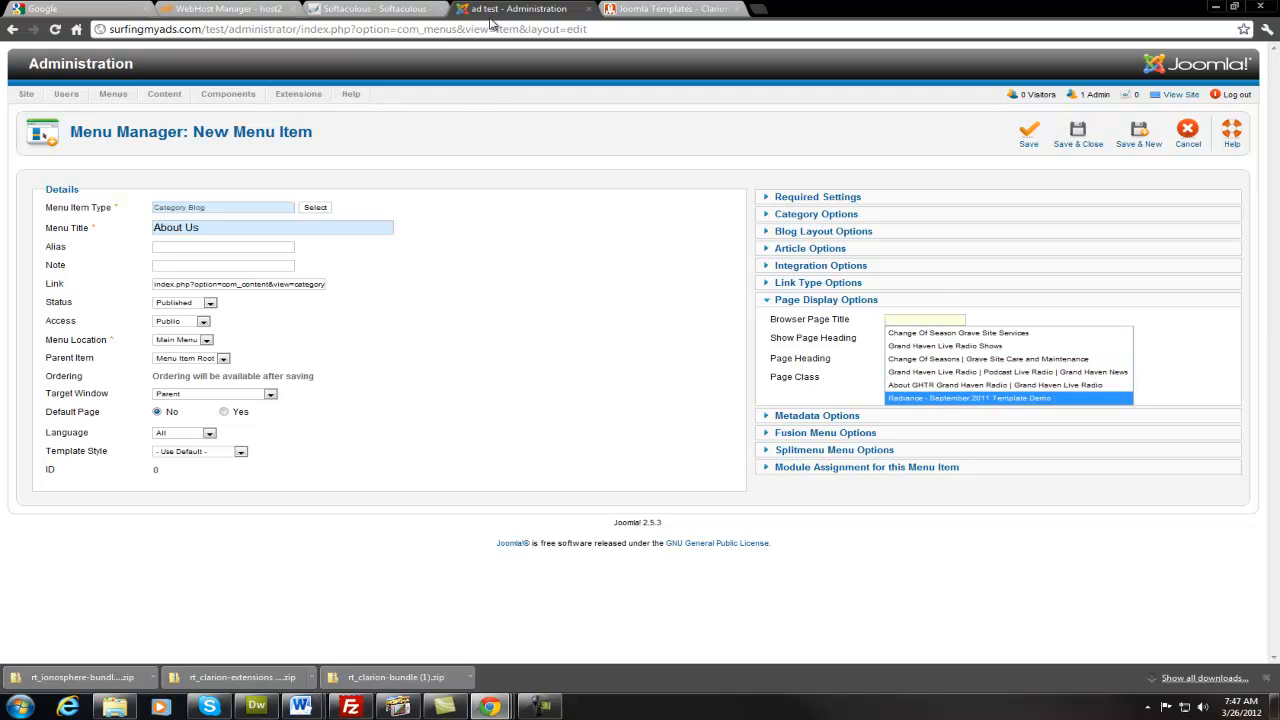
click(531, 288)
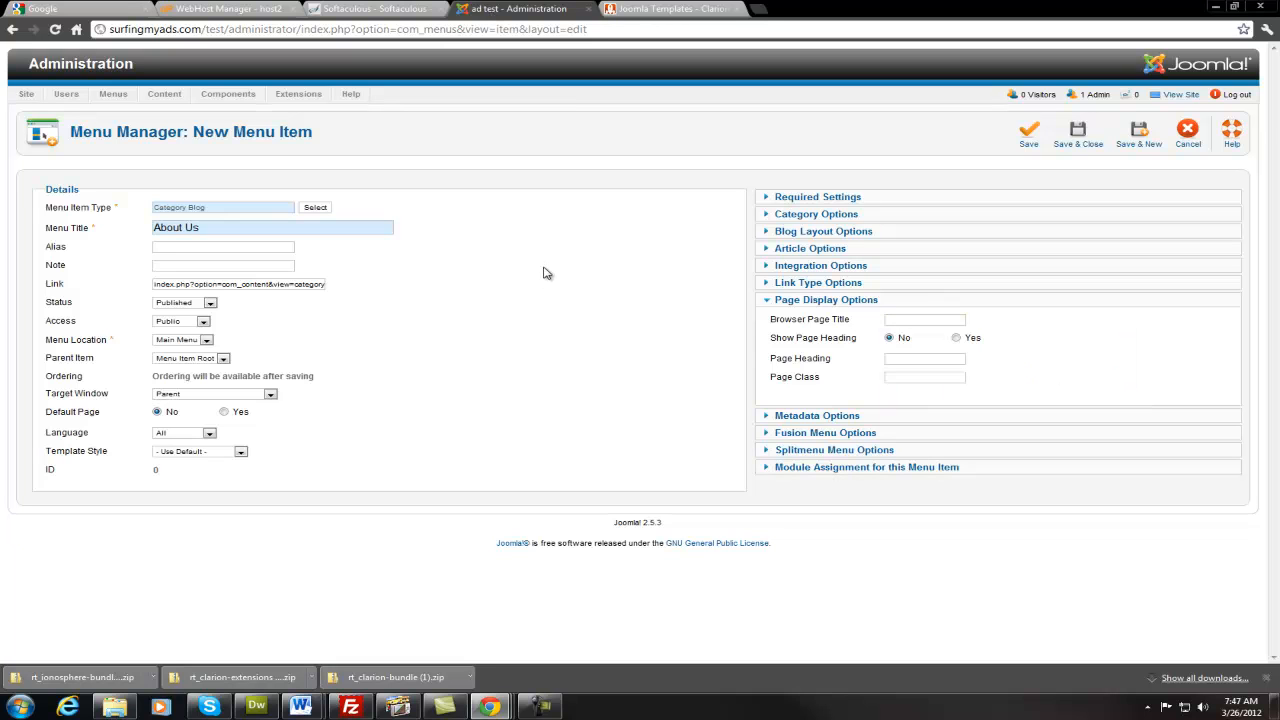
- Set metadata Robots to Index, Follow and recheck the About Us category under Required Settings
click(766, 418)
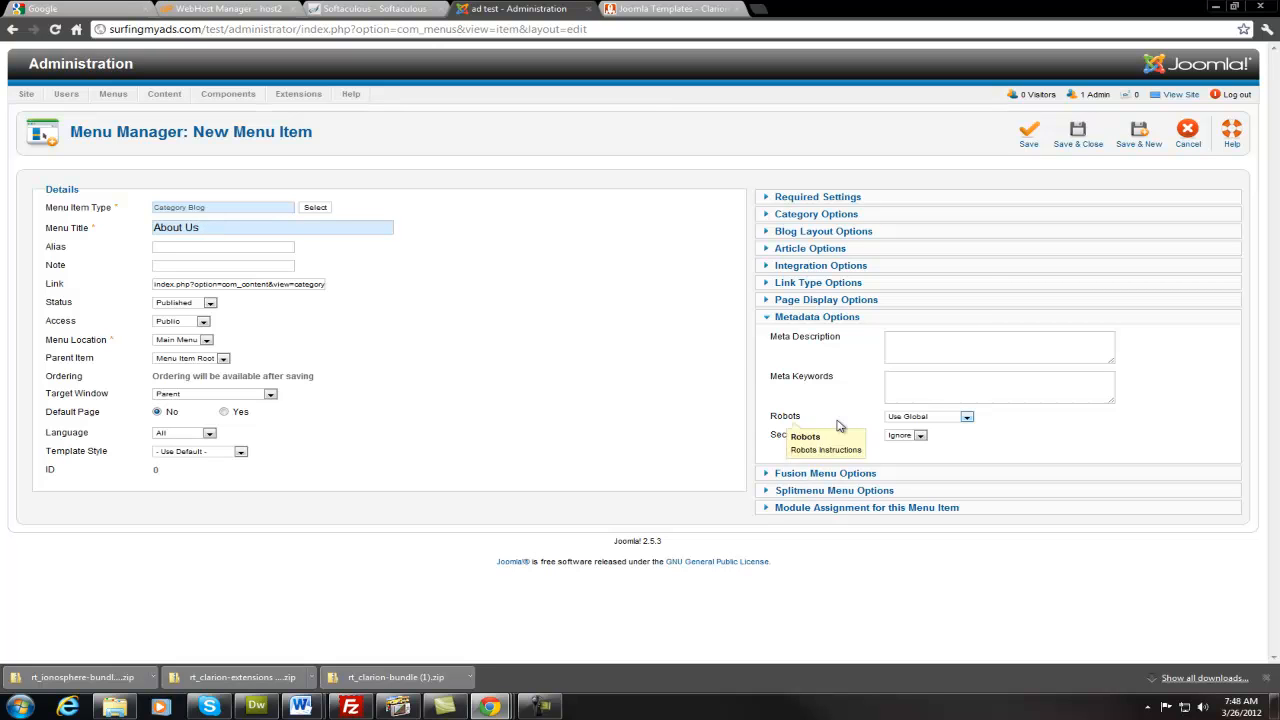
click(966, 420)
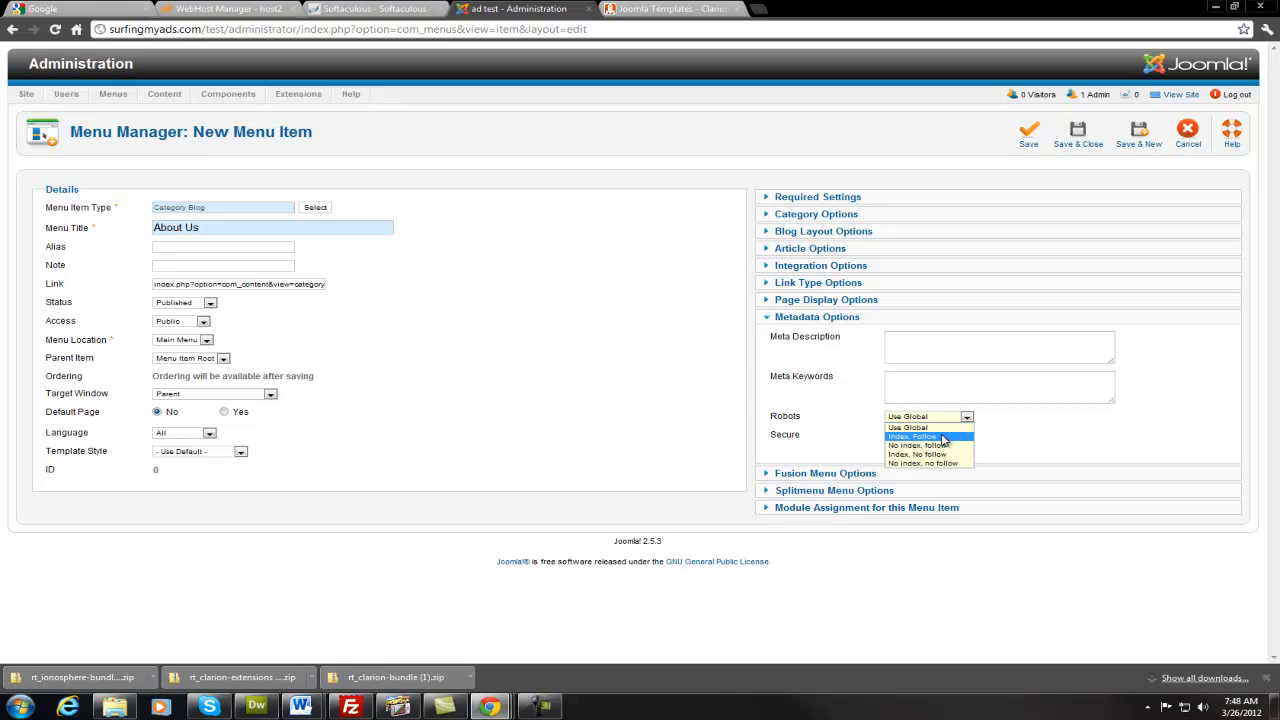
click(942, 438)
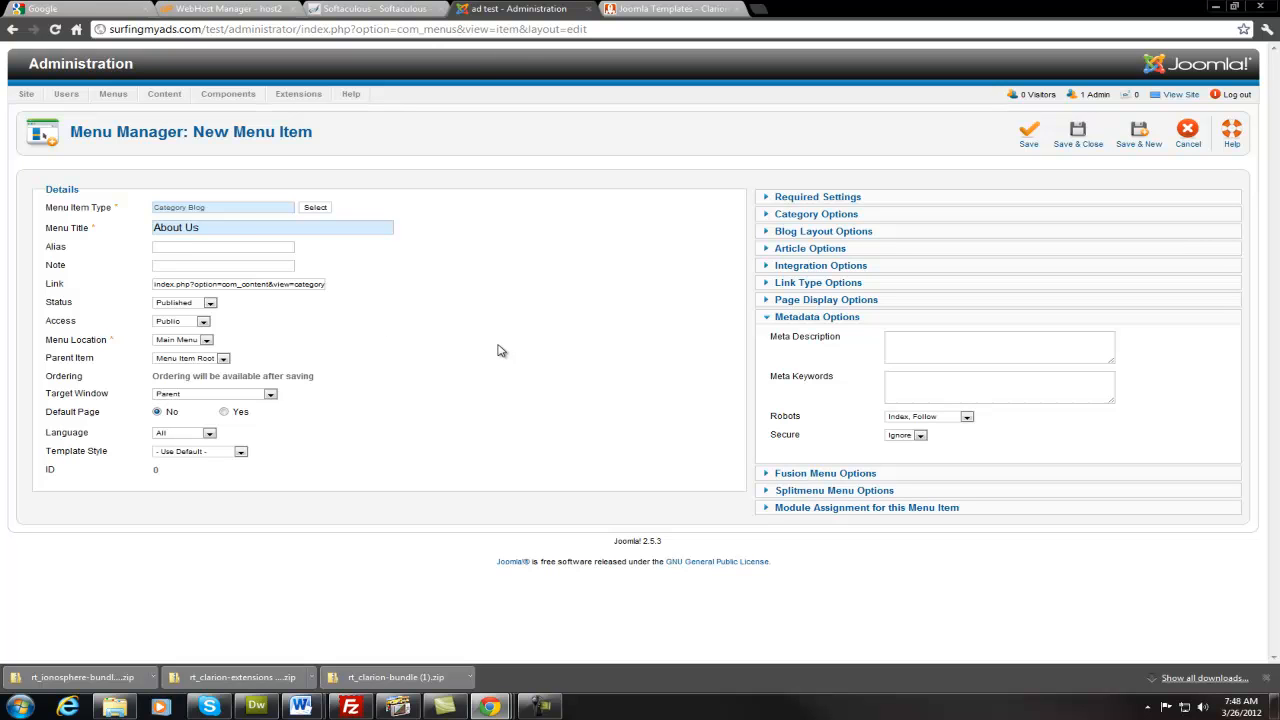
click(767, 199)
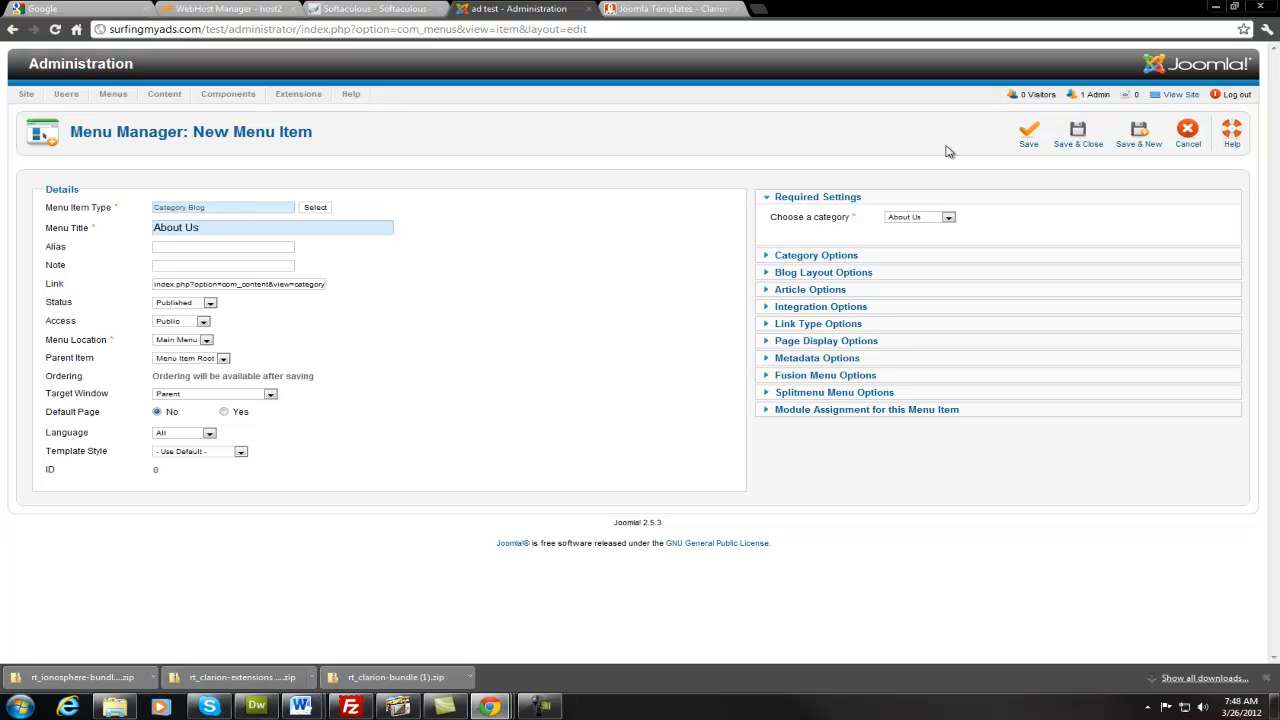
- Save and close the About Us menu item, then bring the Chrome test site into view
click(1078, 132)
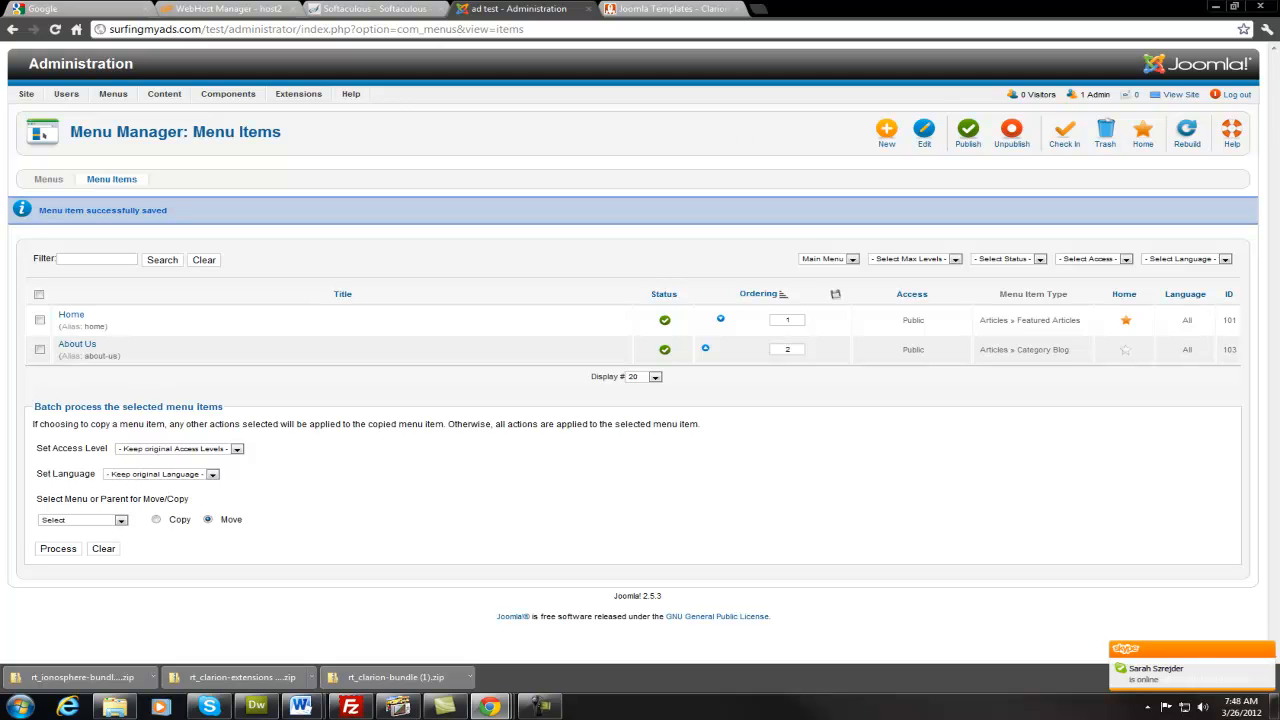
drag(1279, 36, 686, 37)
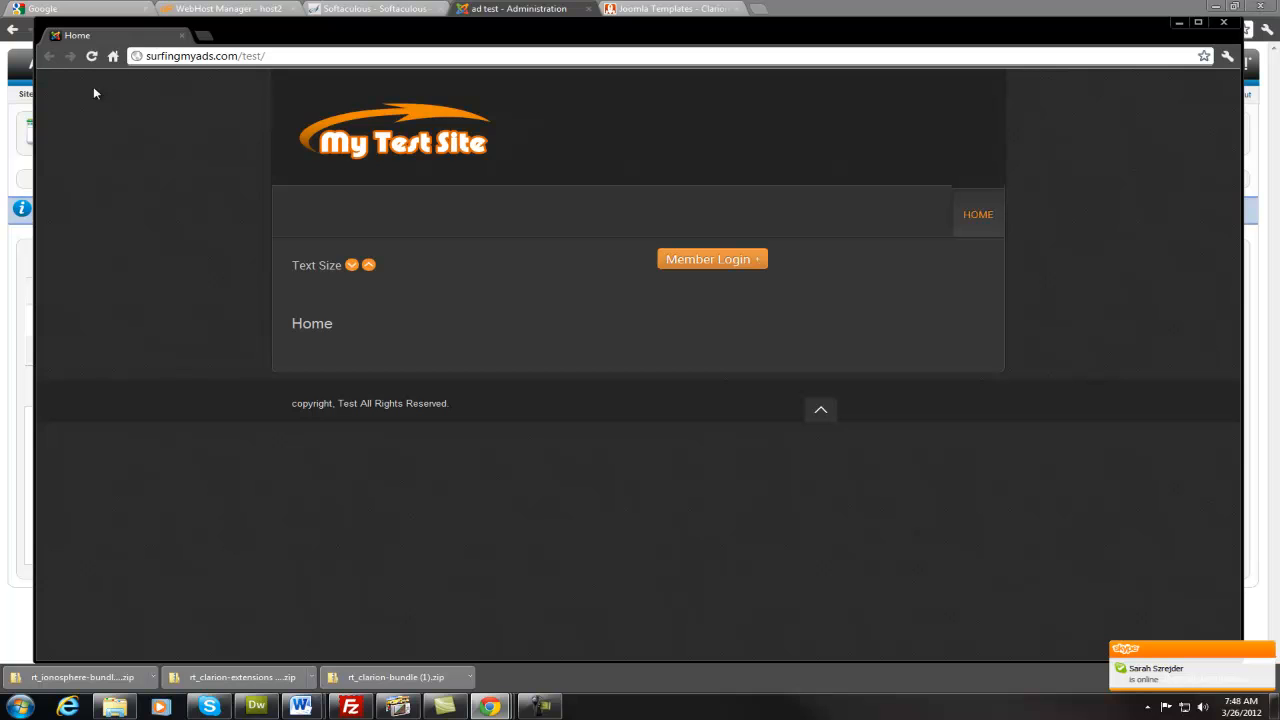
- Reload the live site, switch between the About Us and Home pages, then move the window off-screen
click(91, 56)
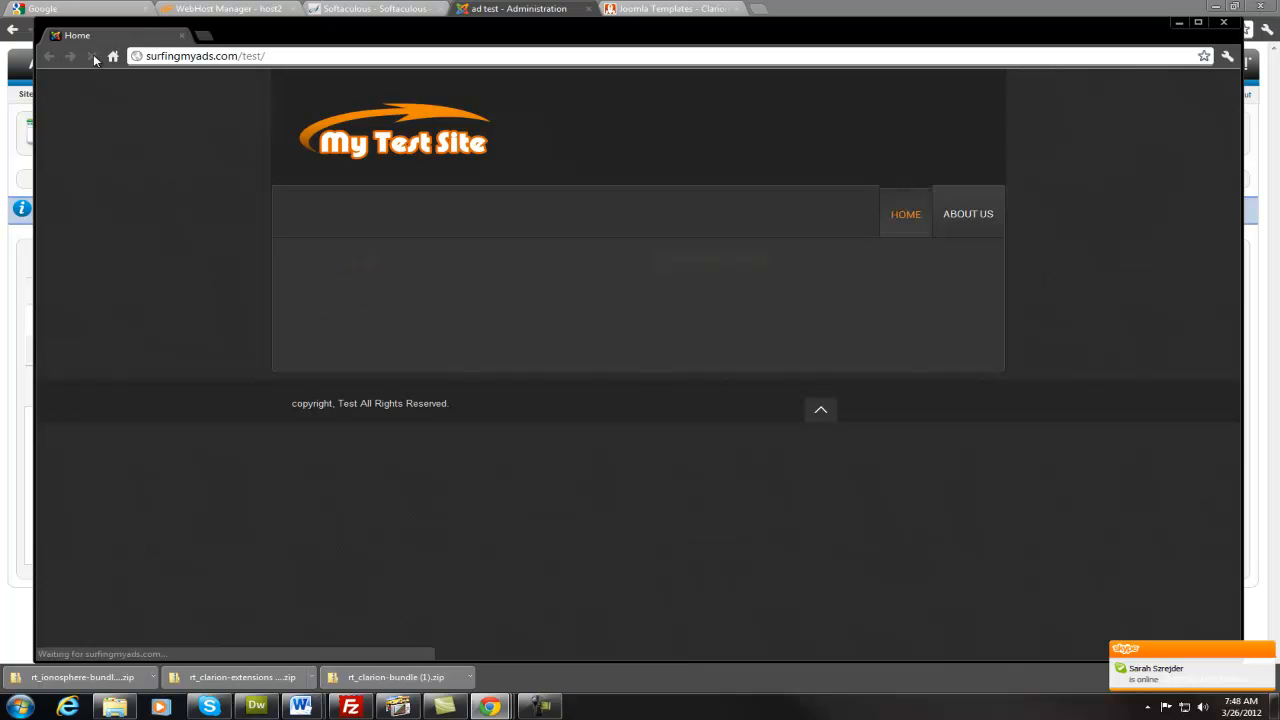
click(966, 220)
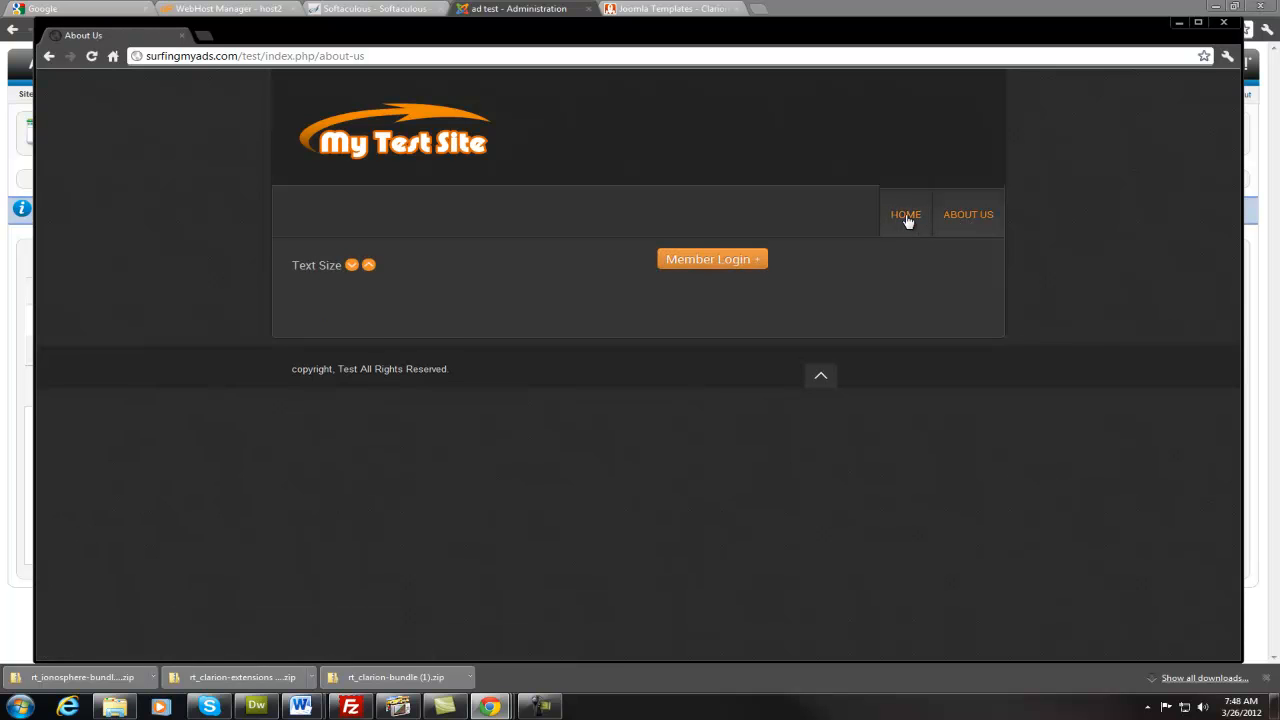
click(906, 218)
click(985, 220)
click(906, 216)
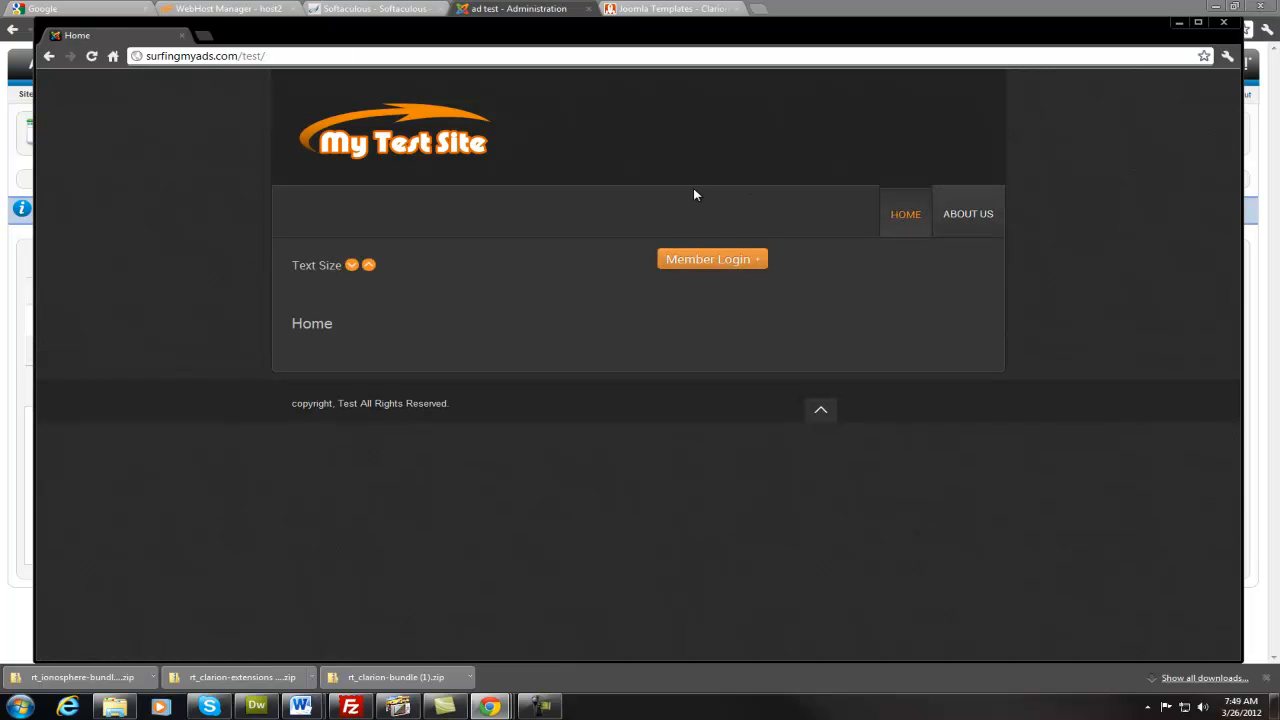
click(960, 214)
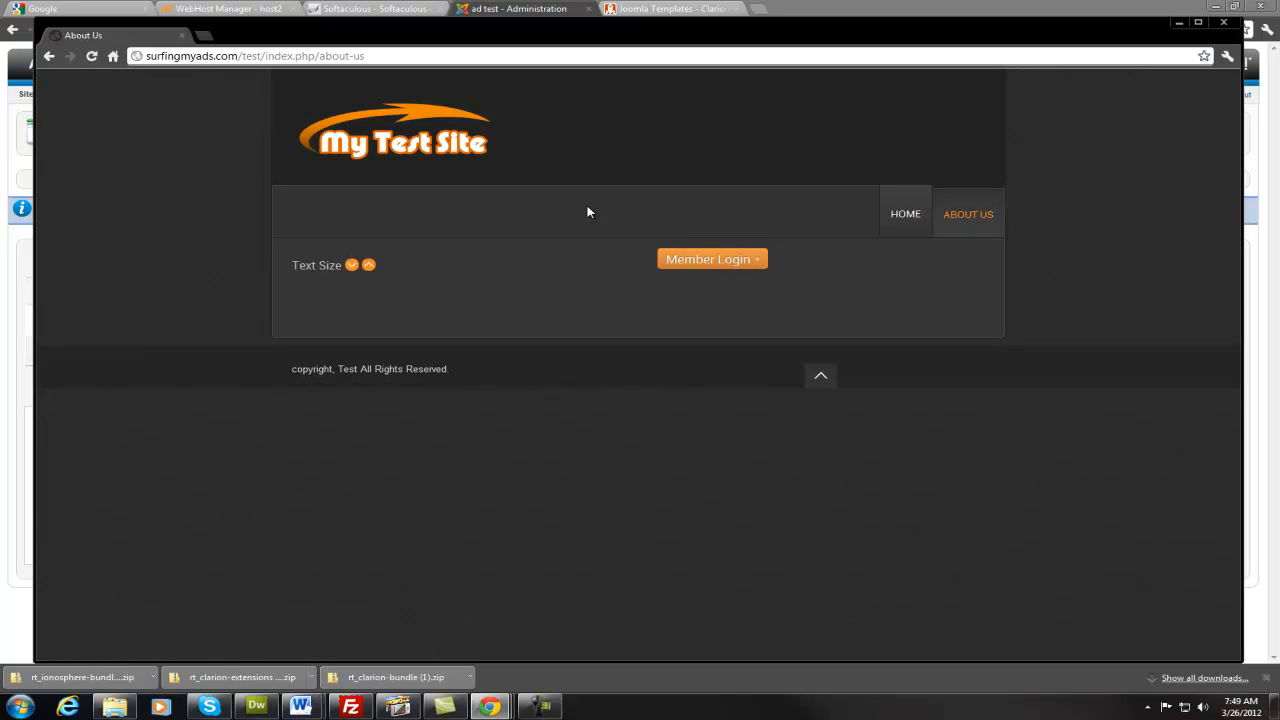
drag(606, 30, 1279, 32)
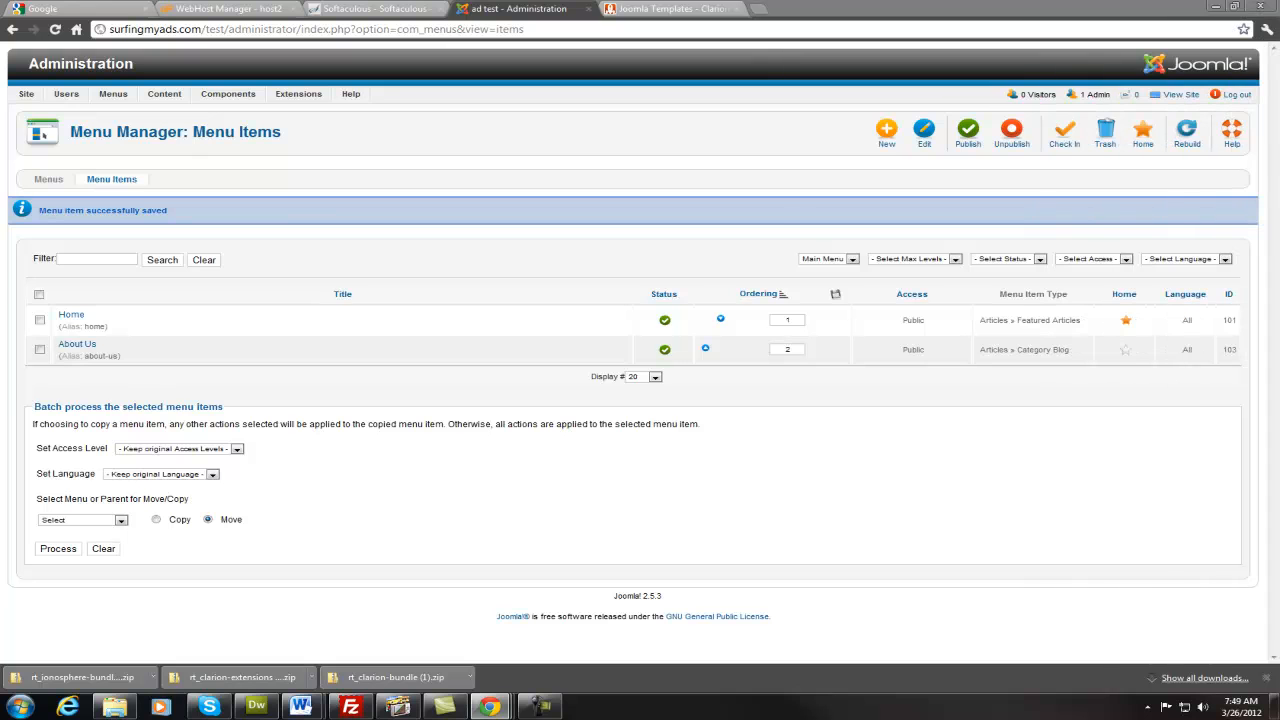
- Back in the admin, create another Main Menu item of type Articles > Category Blog
click(308, 274)
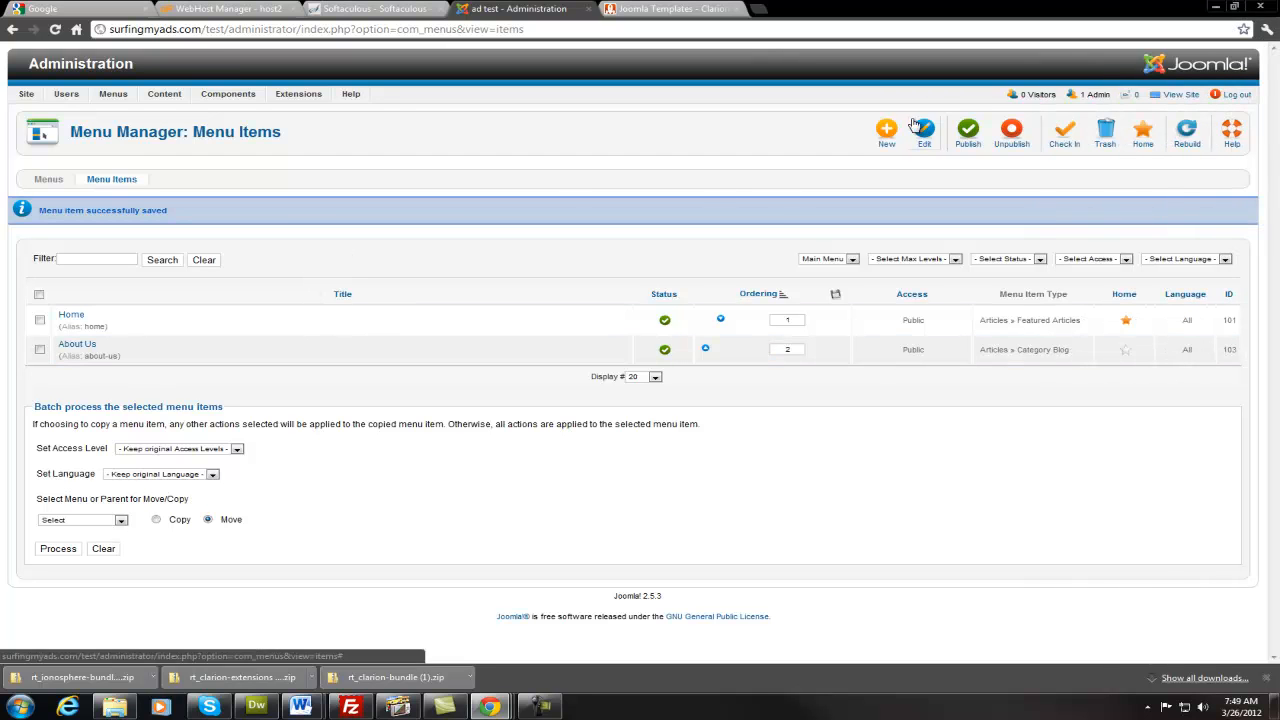
click(887, 134)
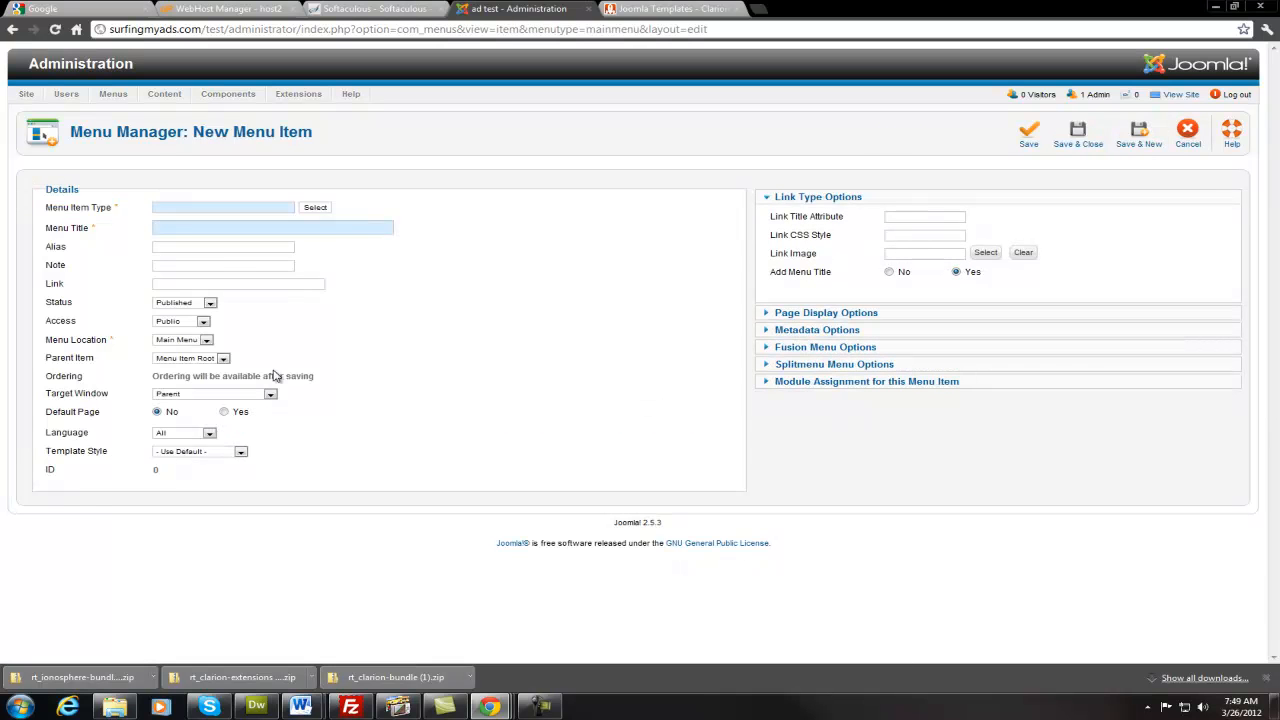
click(315, 207)
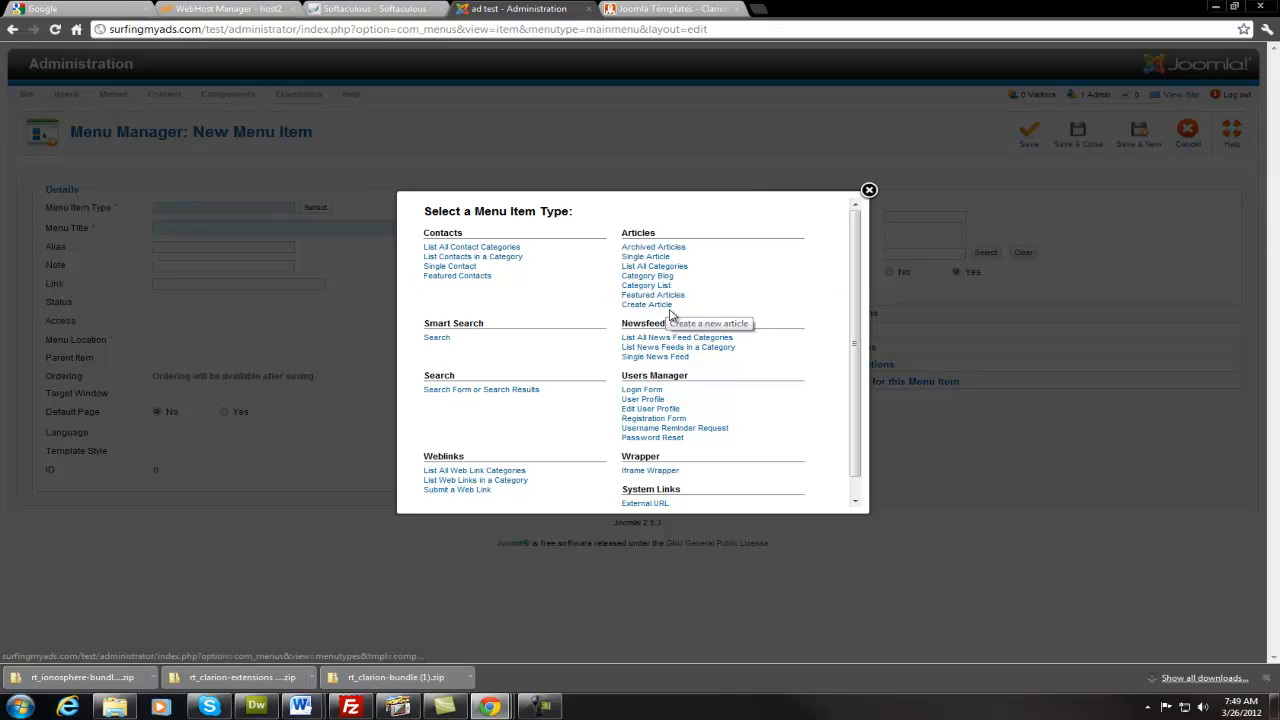
scroll(541, 313, down, 1)
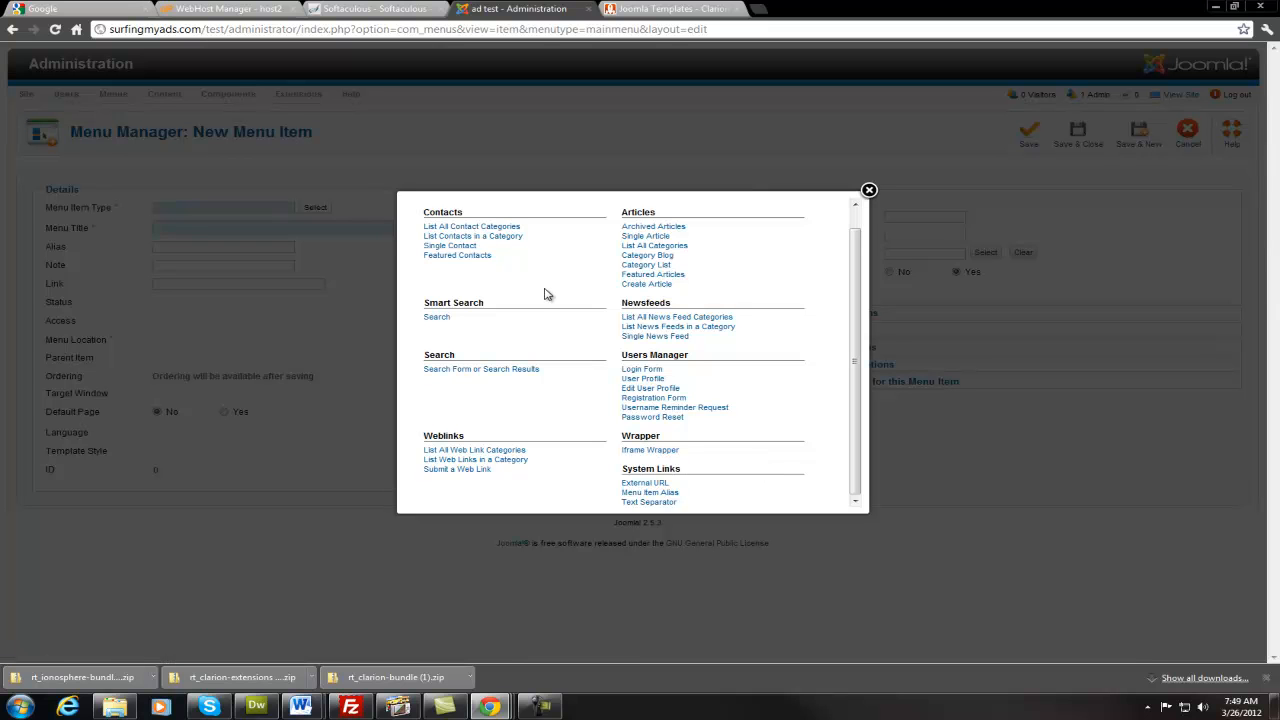
click(650, 256)
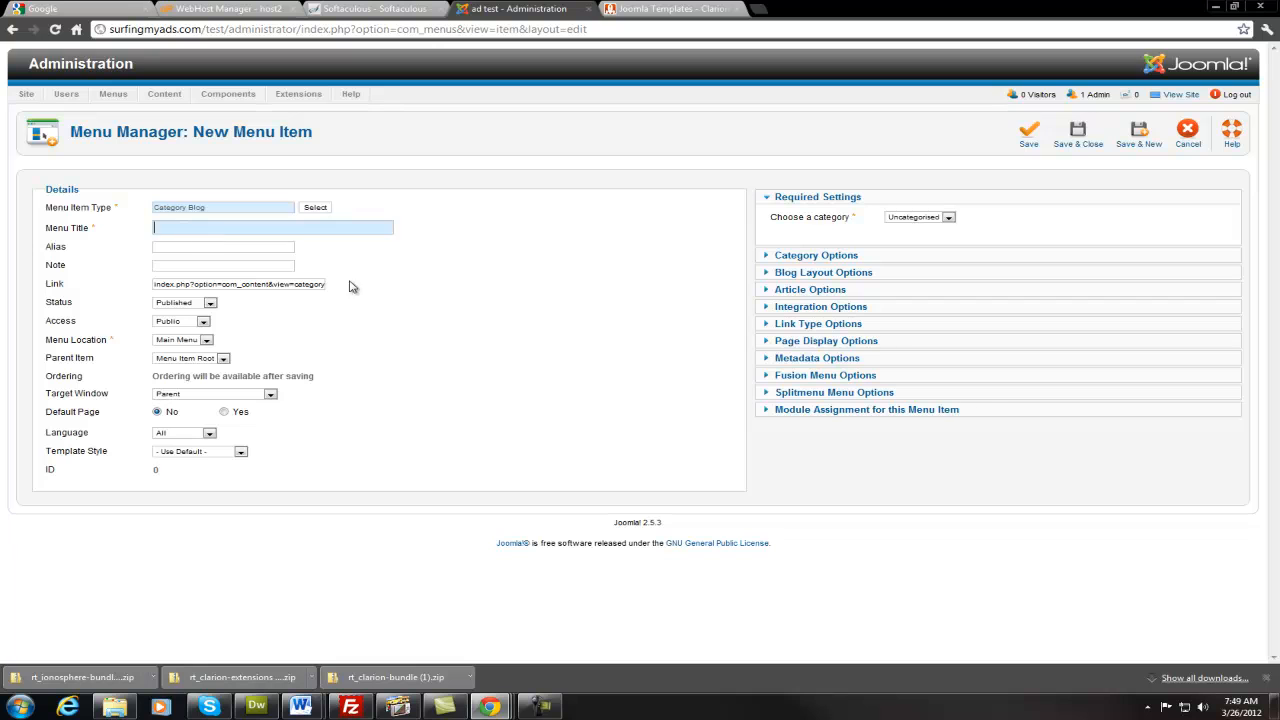
- Title the item Our Services, link it to the Services category, and Save & New
text(Our Services)
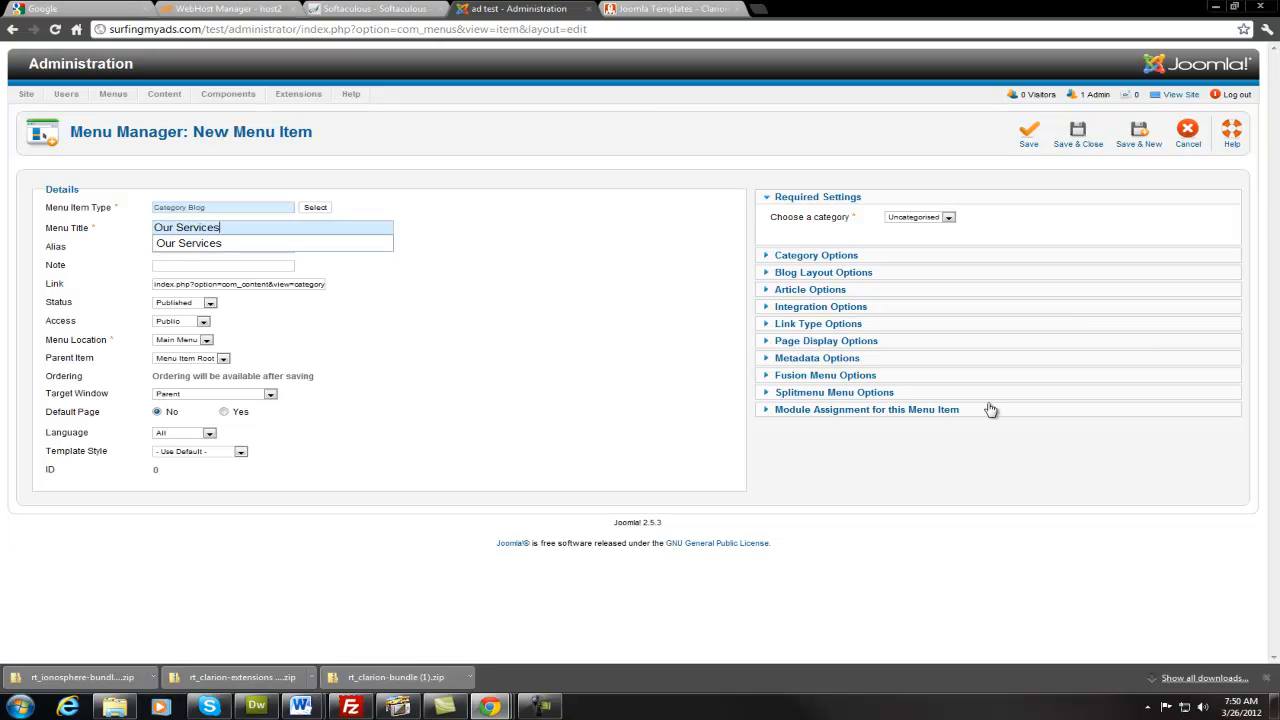
click(595, 201)
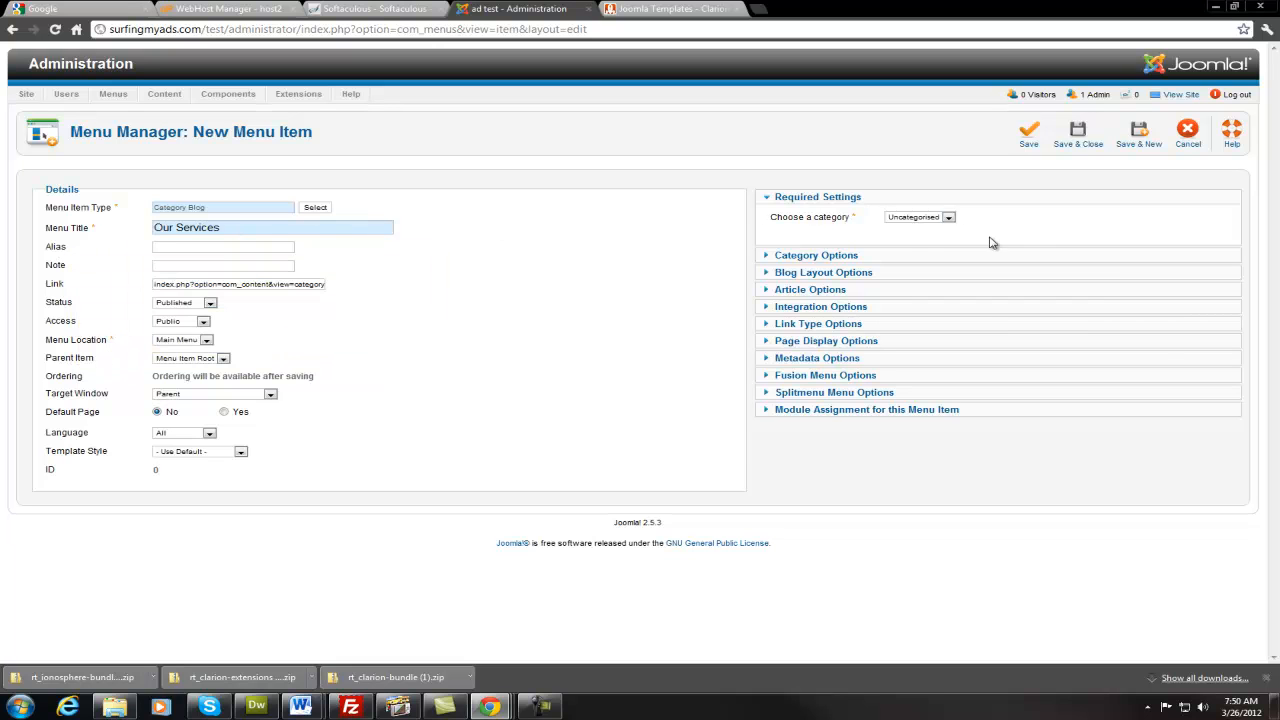
click(948, 217)
click(905, 245)
click(1137, 134)
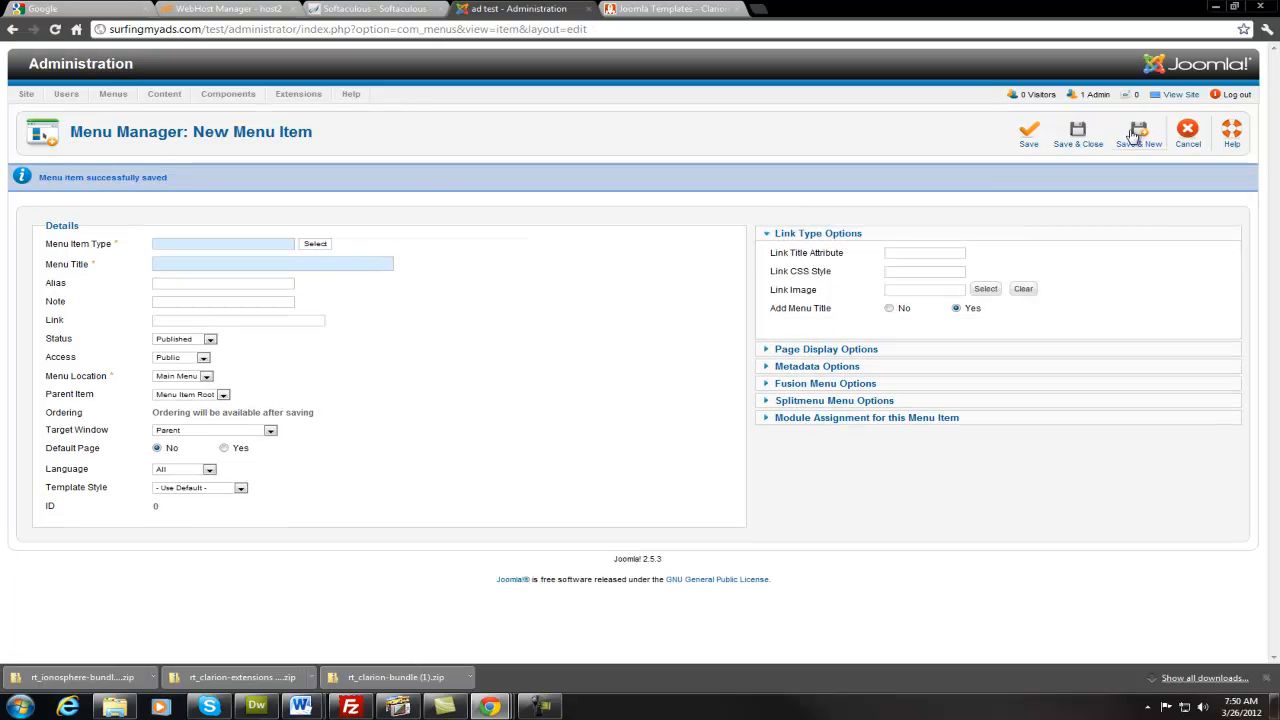
drag(1279, 100, 704, 24)
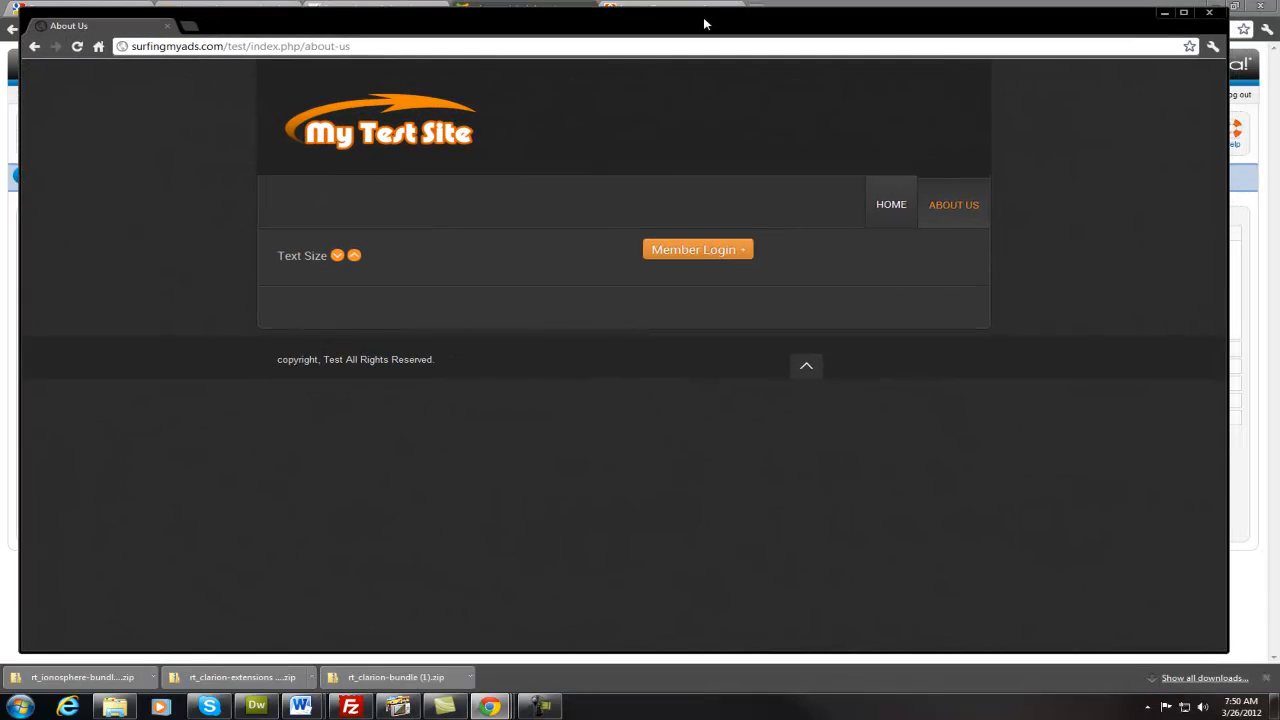
click(76, 49)
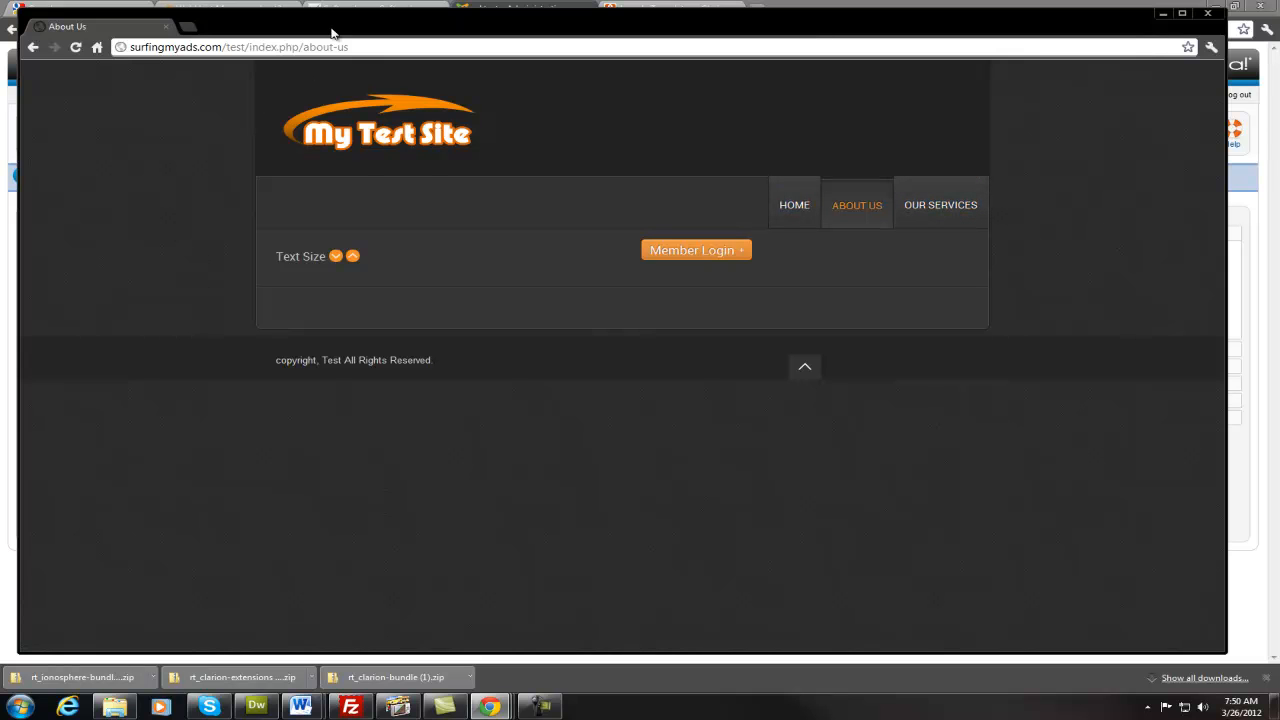
drag(332, 33, 1028, 55)
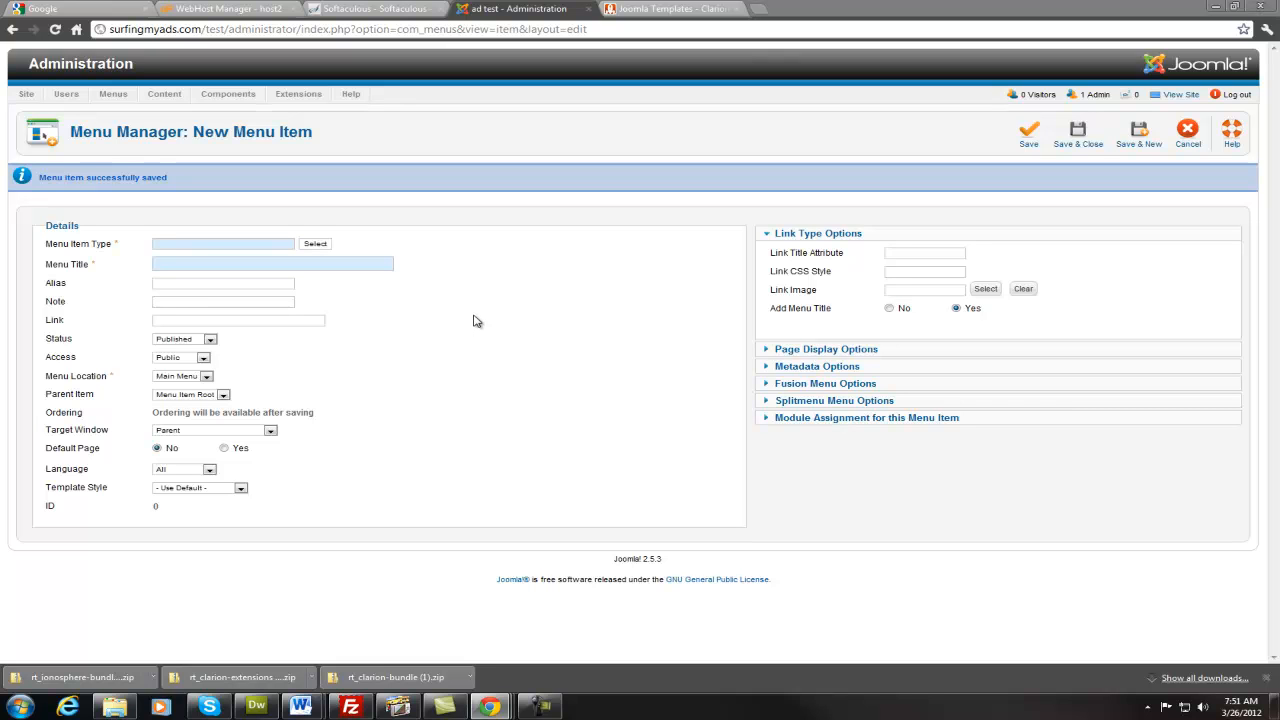
click(316, 245)
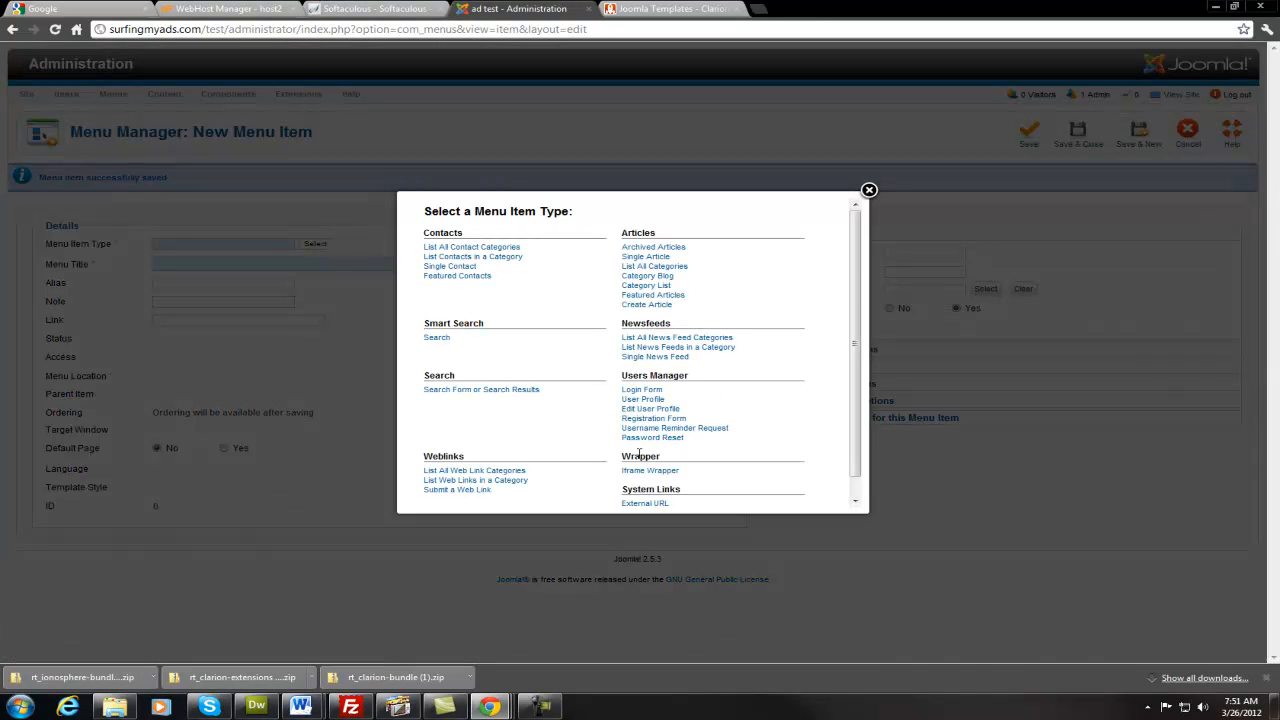
click(650, 470)
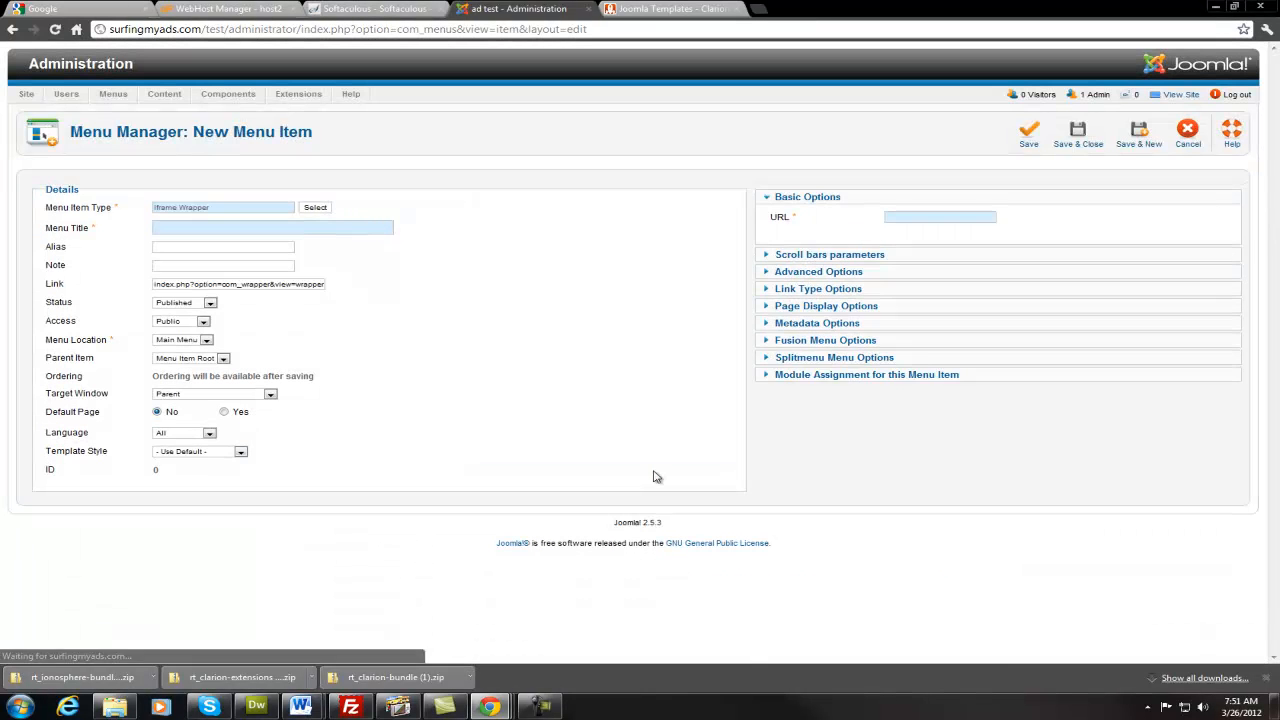
click(184, 226)
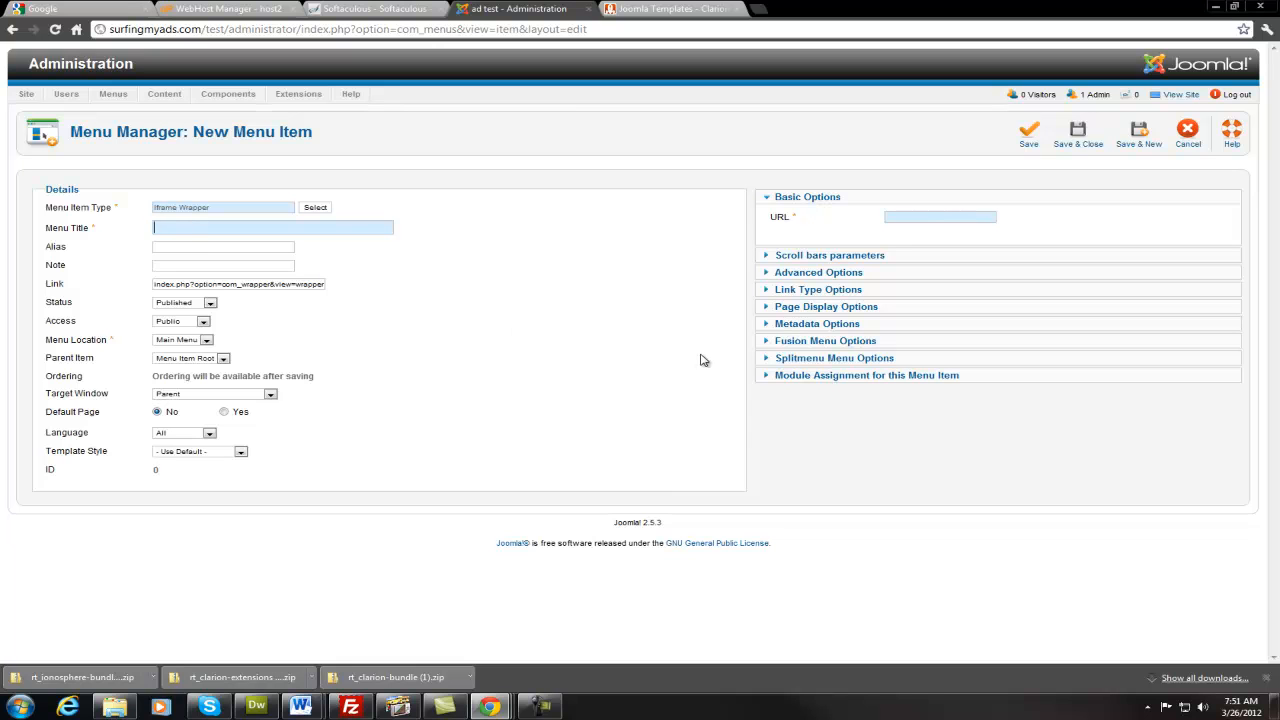
text(Site)
text( We)
text(apper)
text(http://)
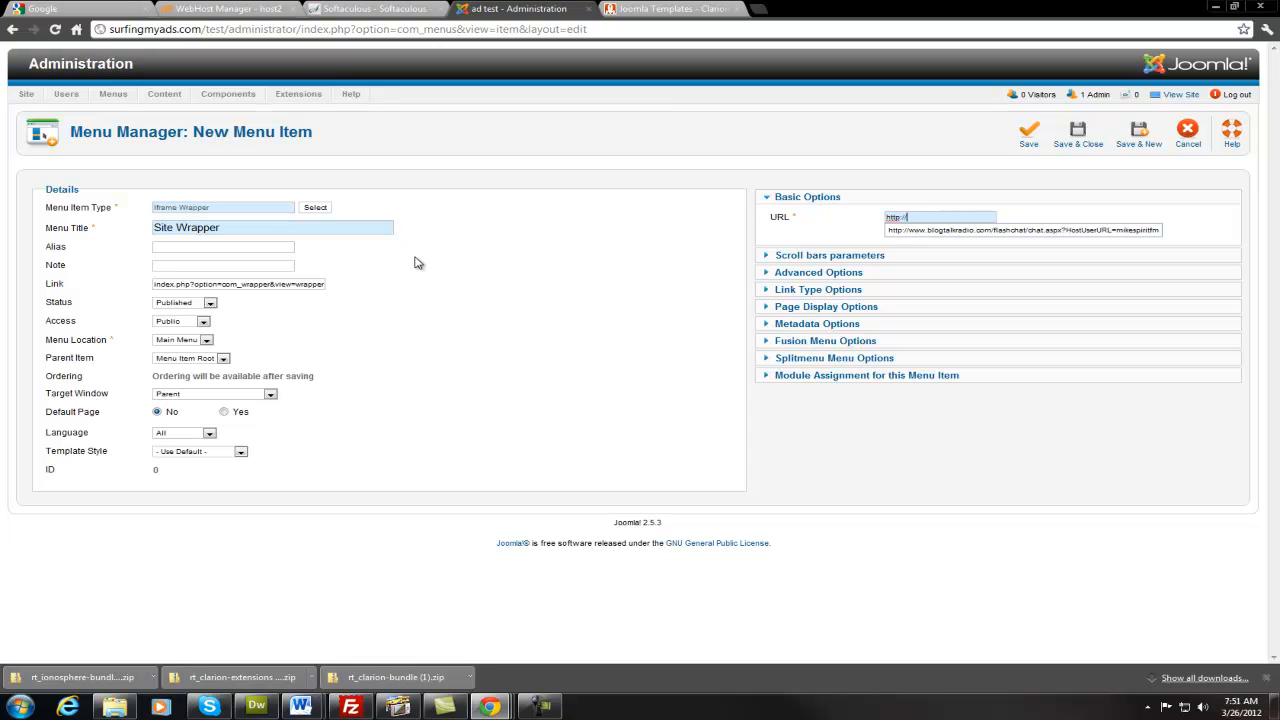
text(www.shapewe)
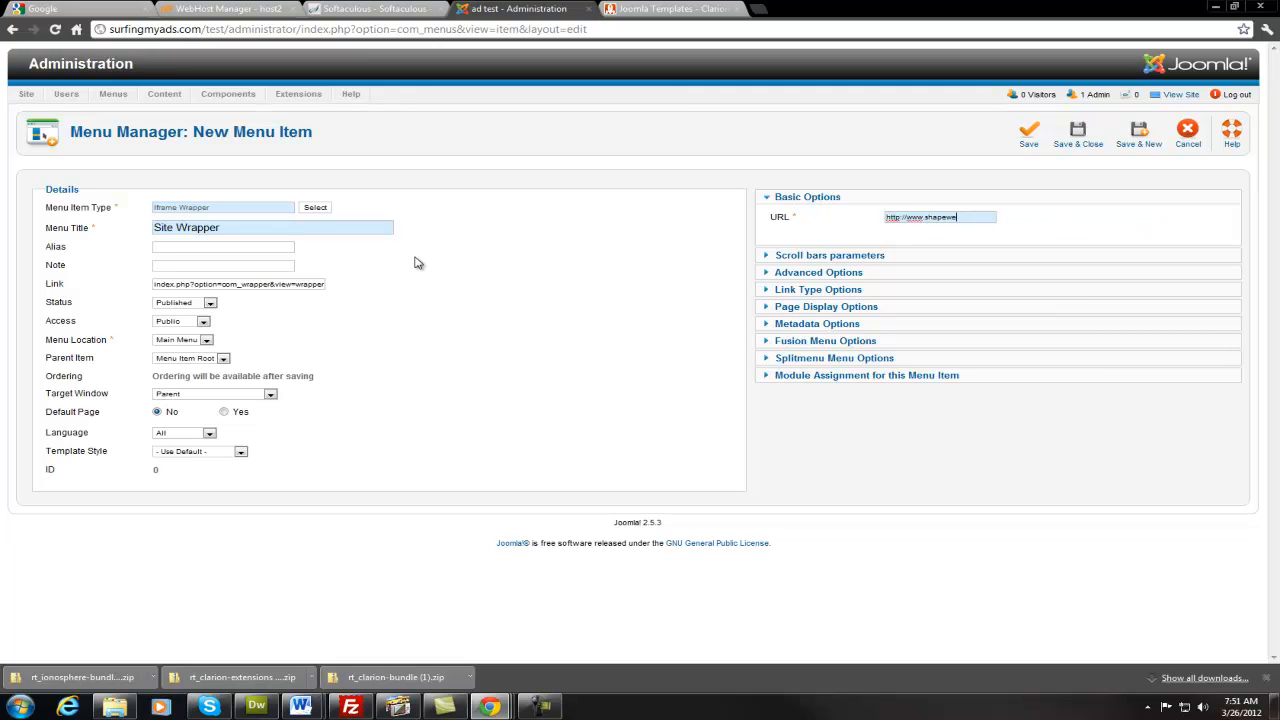
text(bdesigns.com)
key(Tab)
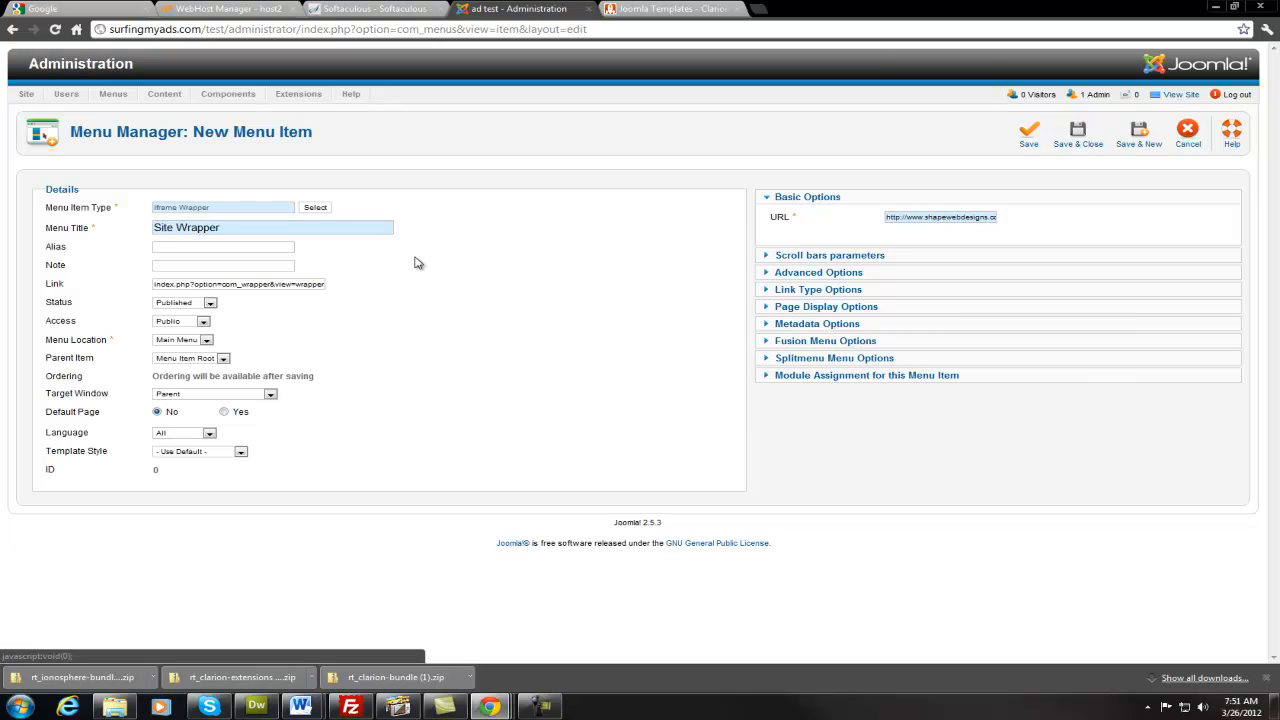
- Review the Scroll Bars and Advanced Options panels, recheck the URL, and save the item
click(762, 258)
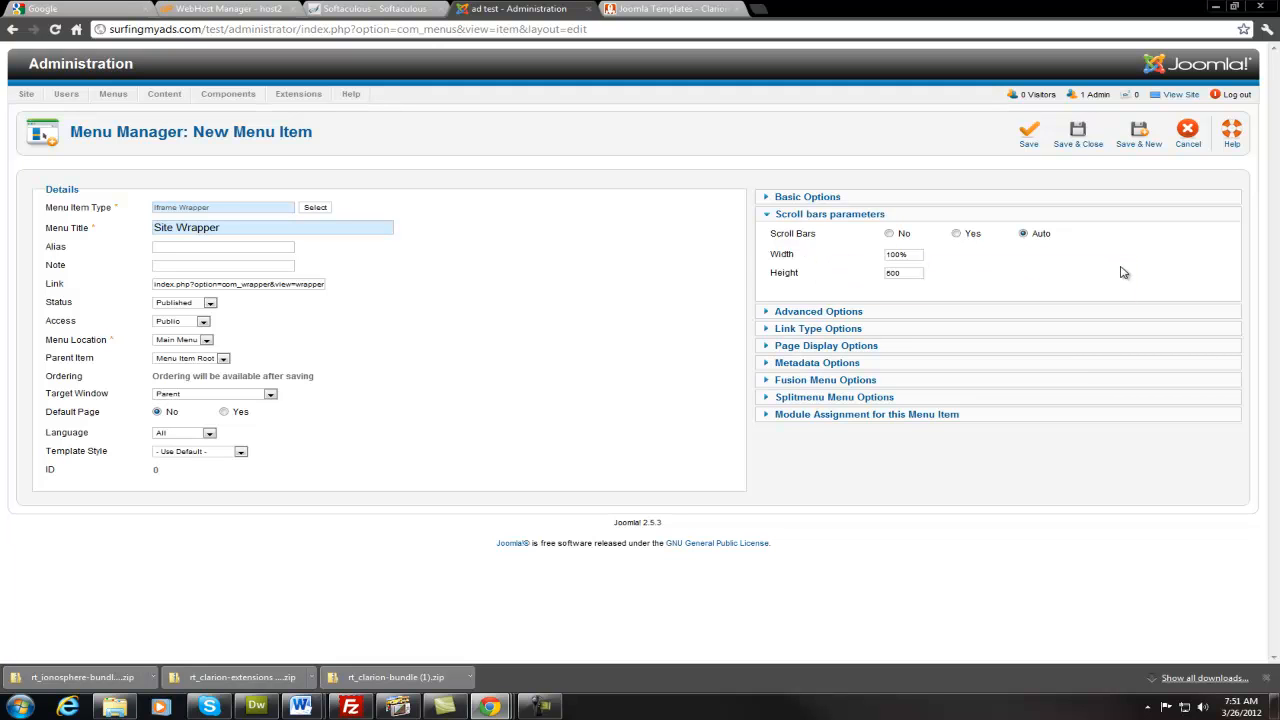
click(769, 312)
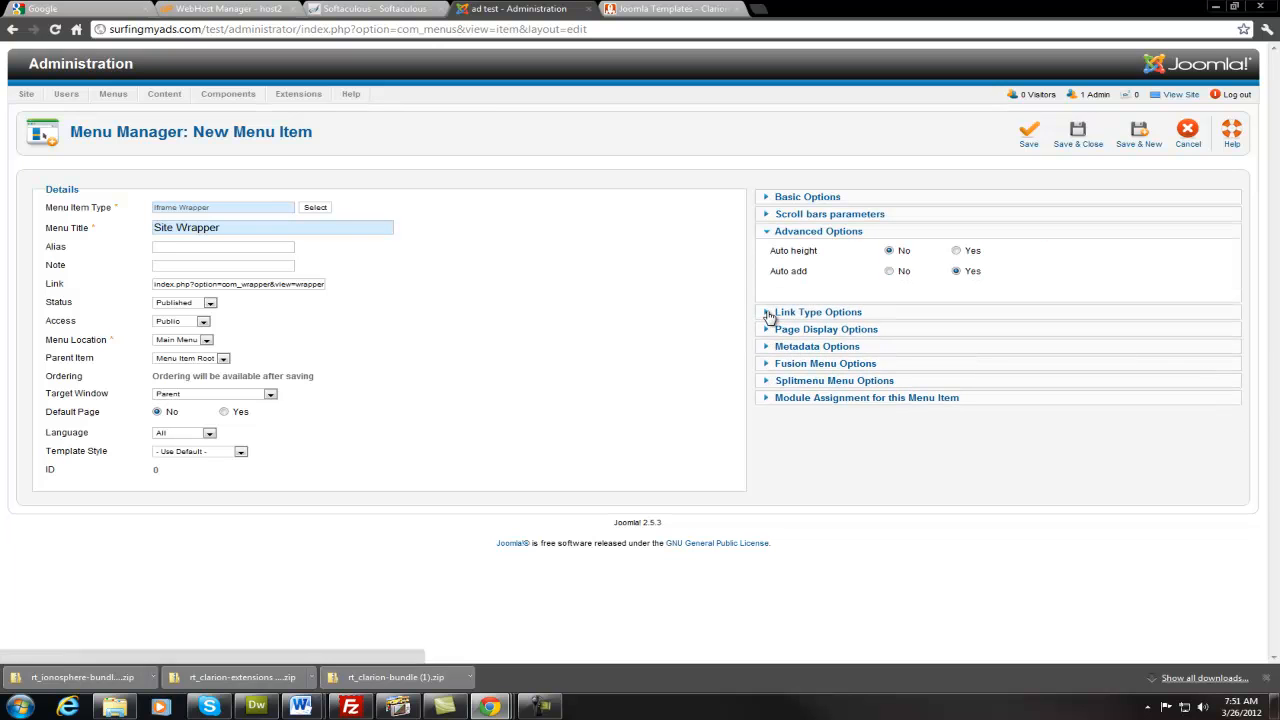
click(767, 235)
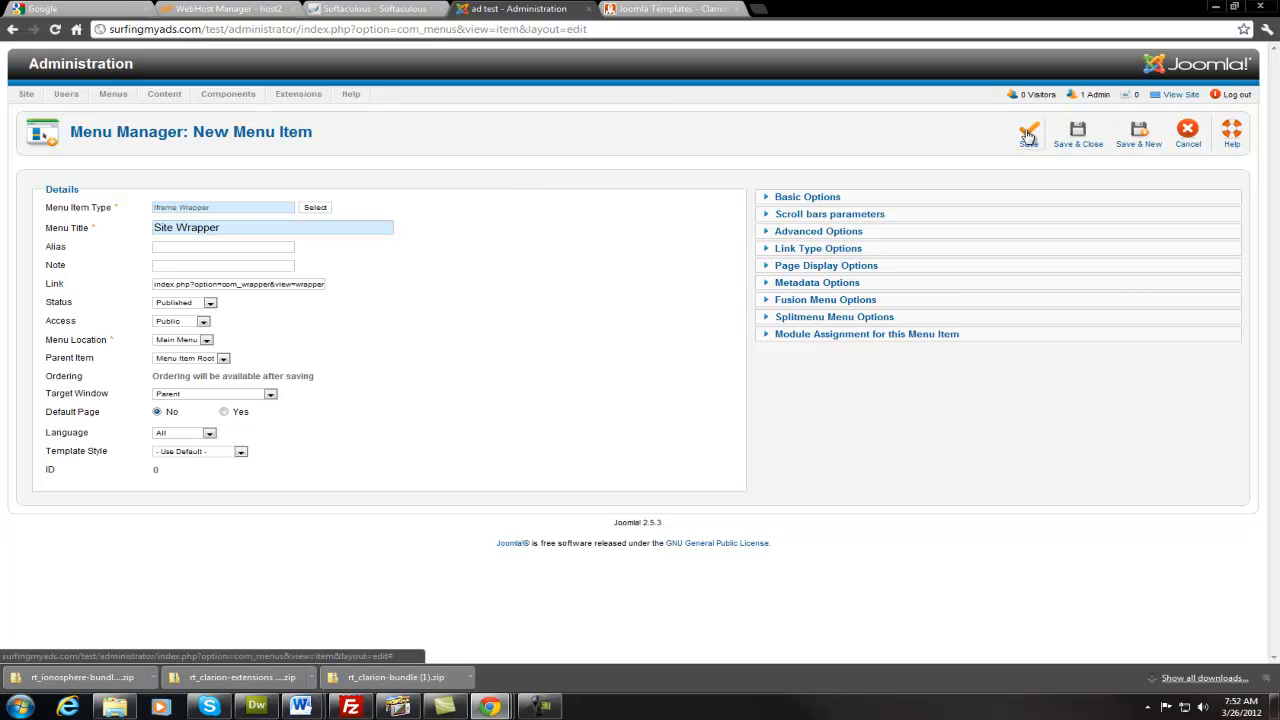
click(776, 197)
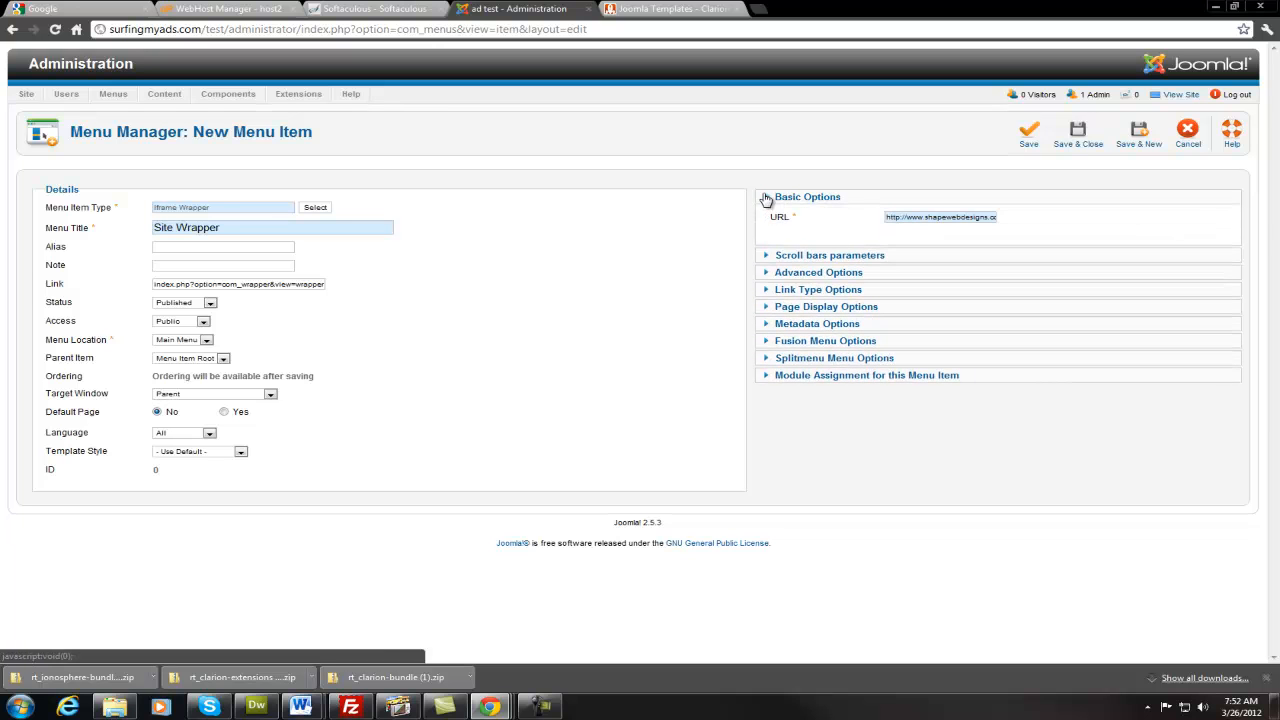
click(1030, 137)
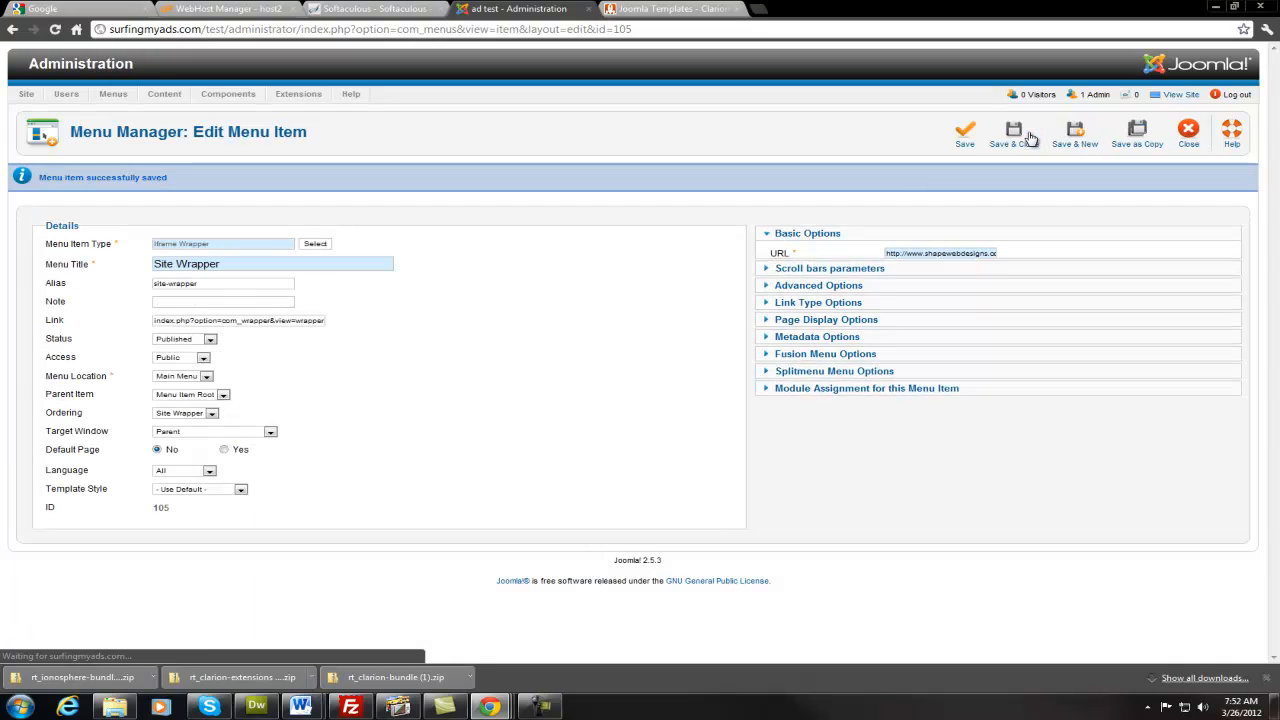
- Close the editor and open the new Site Wrapper page on the reloaded front-end site
click(1189, 137)
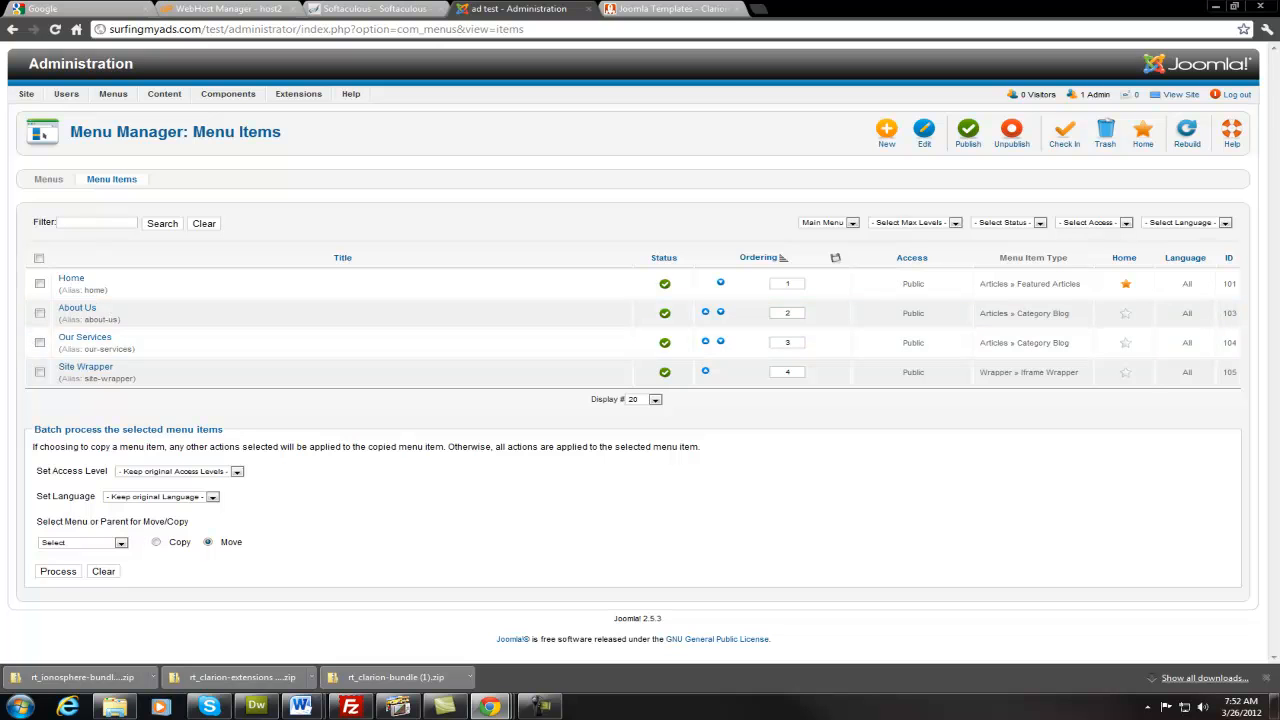
drag(1279, 12, 470, 1)
click(61, 34)
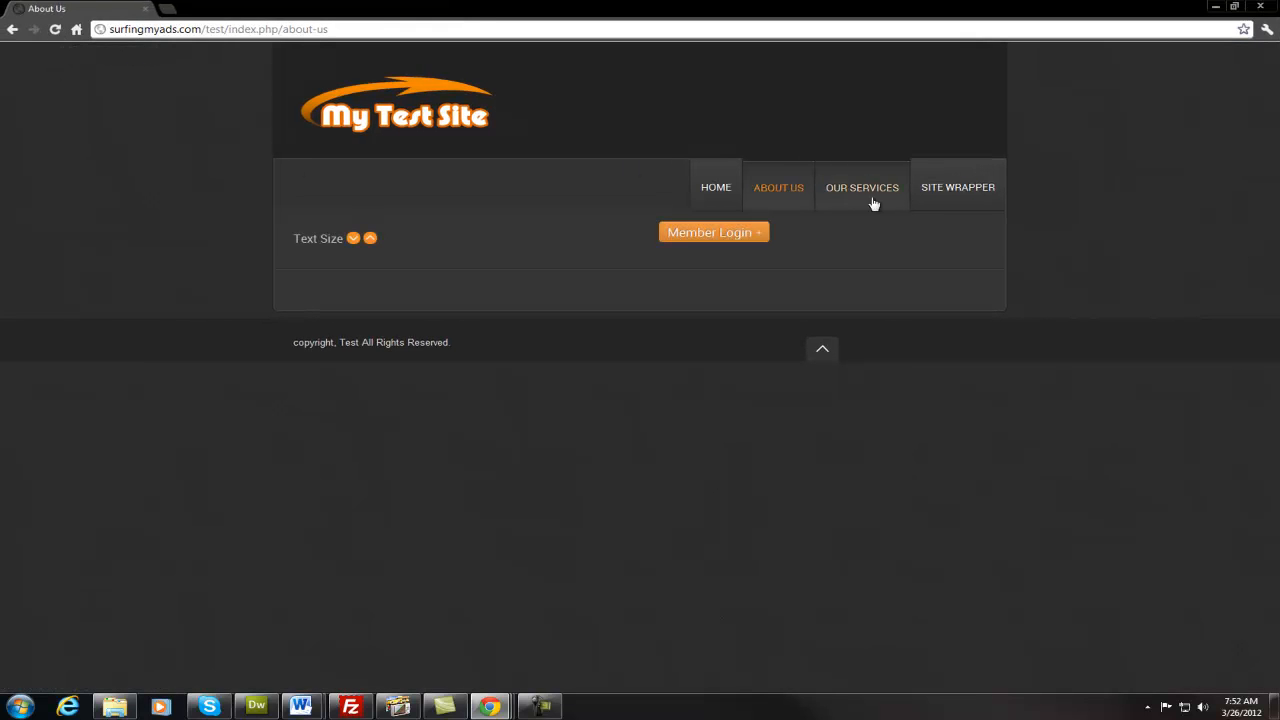
click(957, 188)
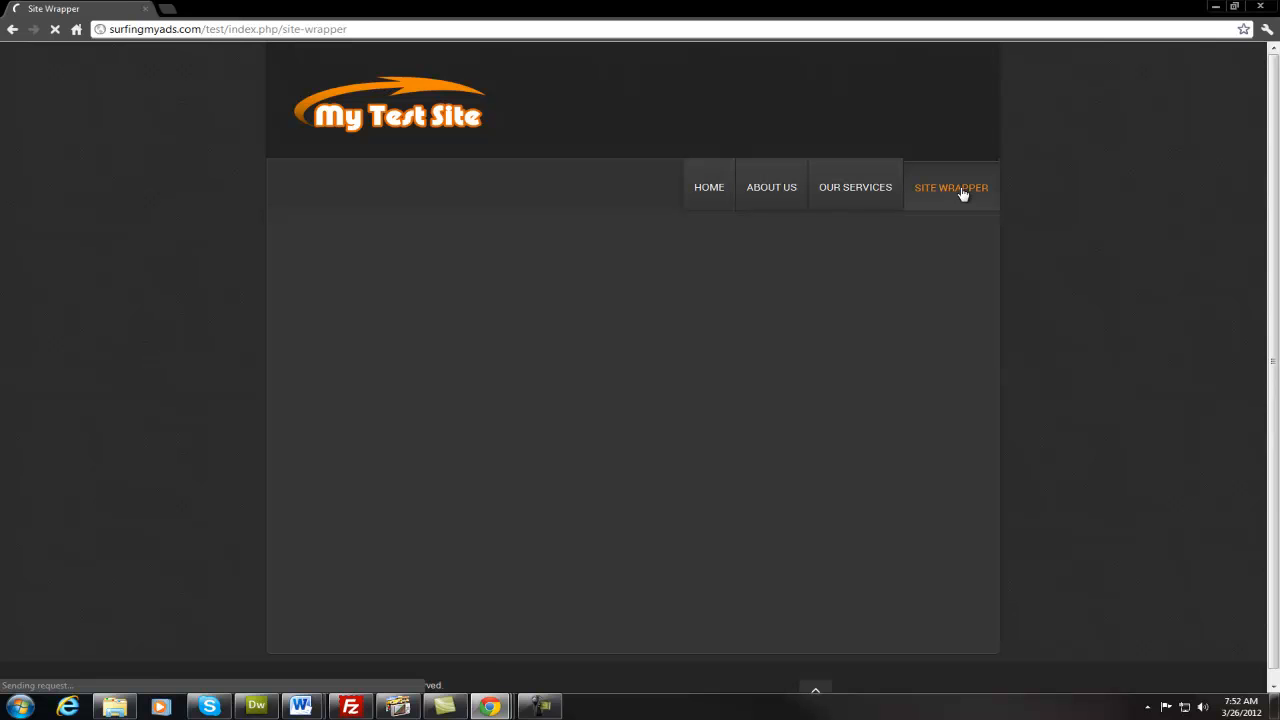
- Scroll through the embedded site, visit About Us and Home, then return to the admin window
click(826, 194)
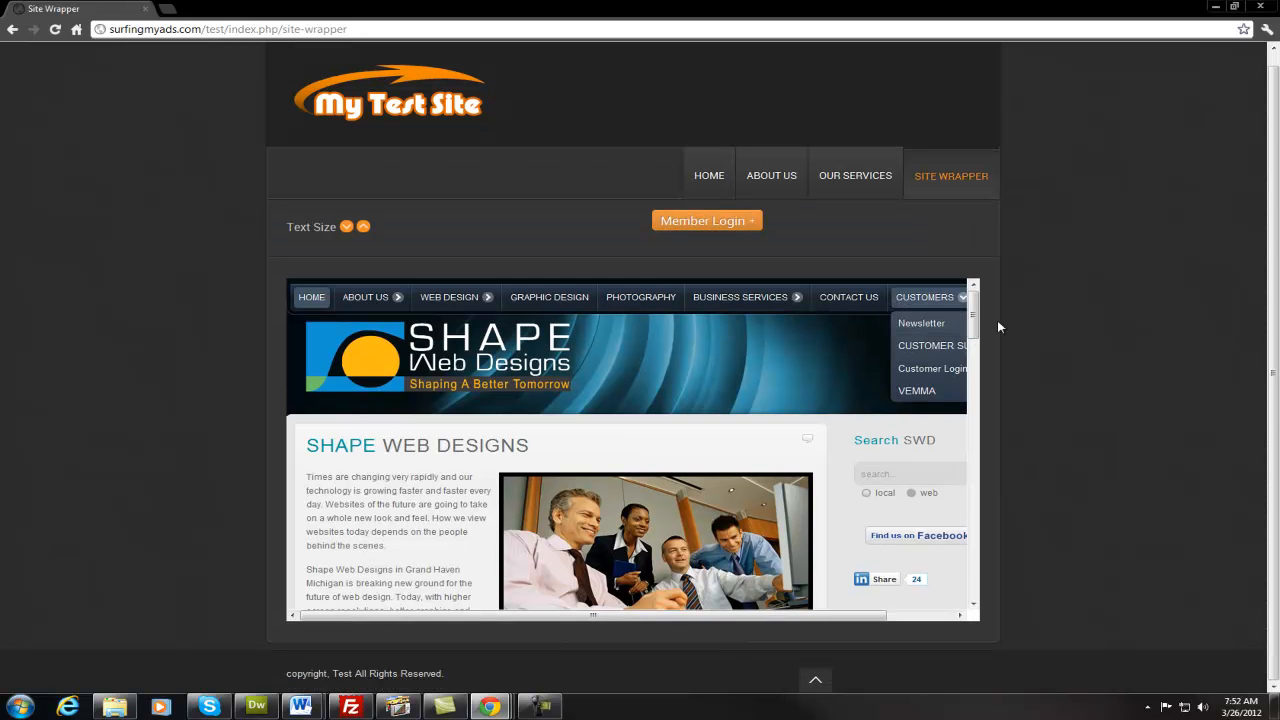
mouse_move(975, 308)
drag(975, 308, 1005, 572)
drag(1024, 622, 990, 292)
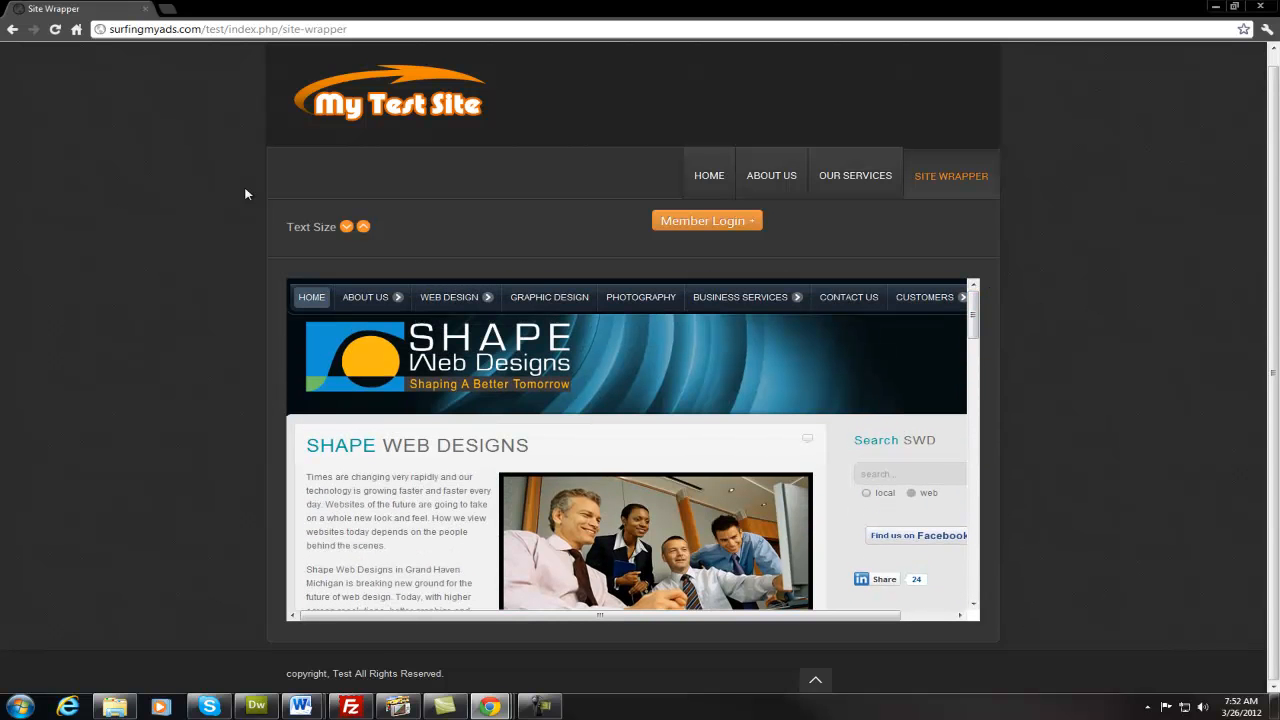
click(762, 178)
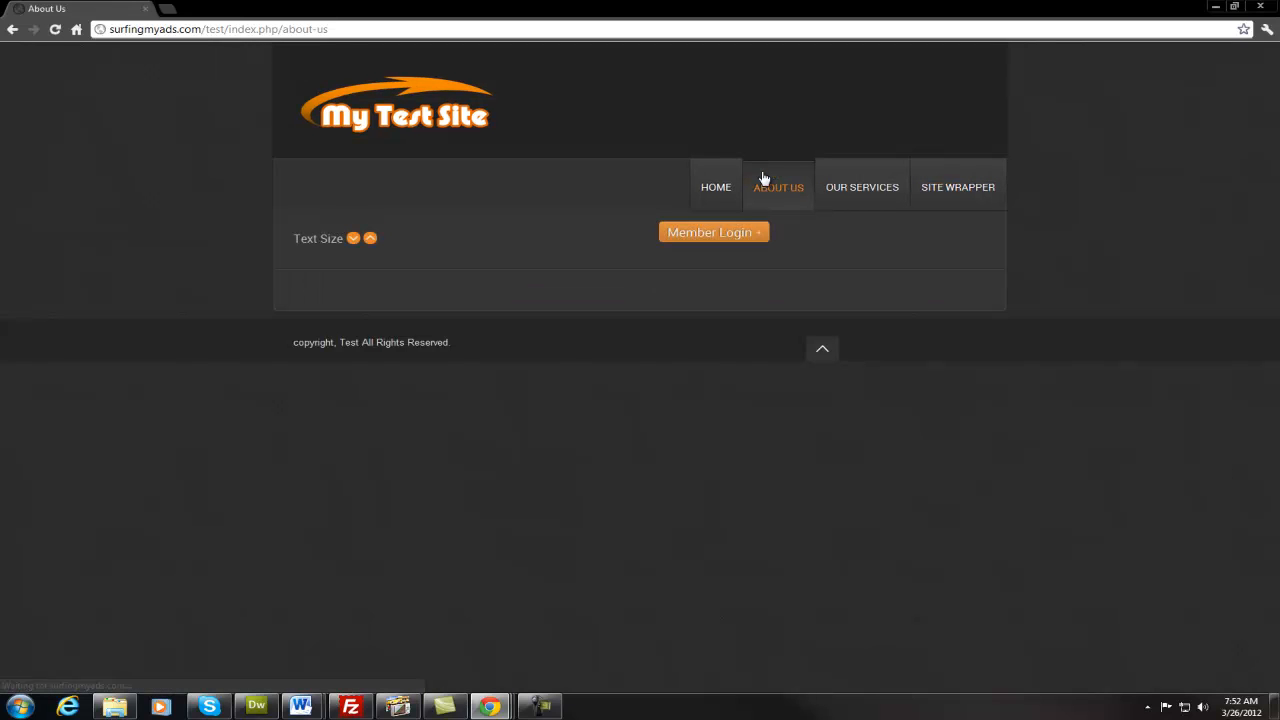
click(723, 190)
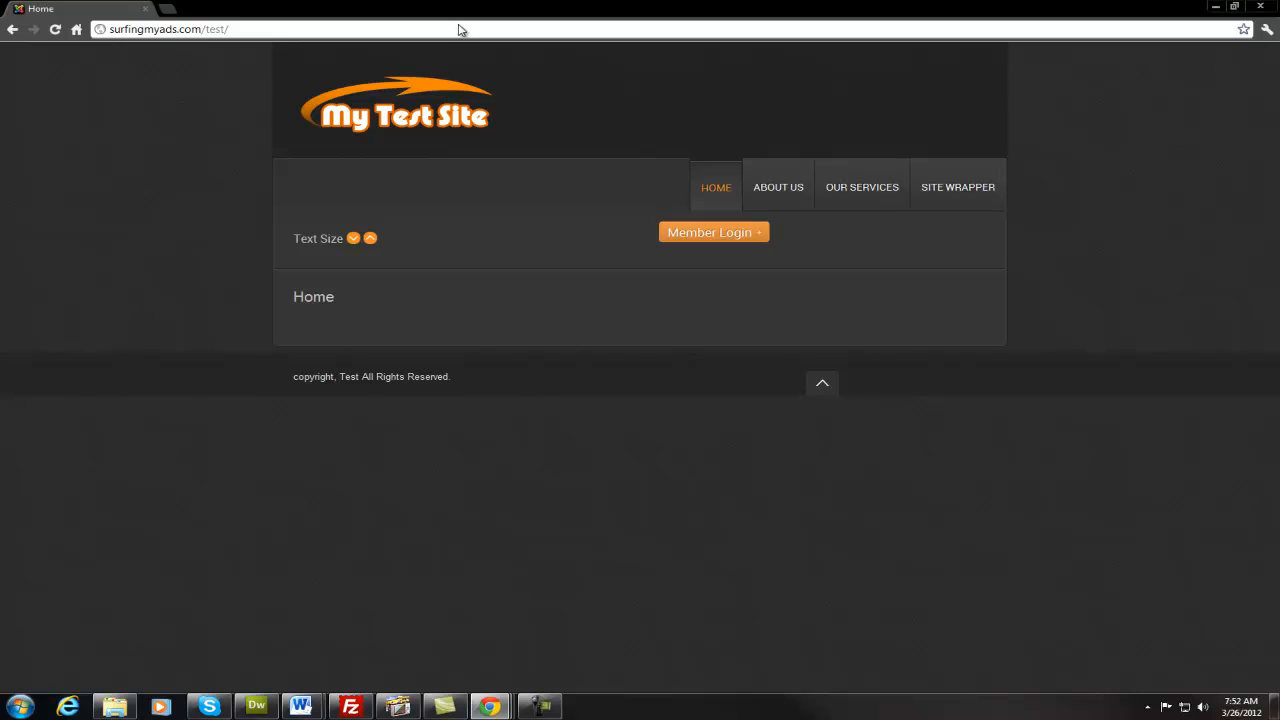
click(1216, 8)
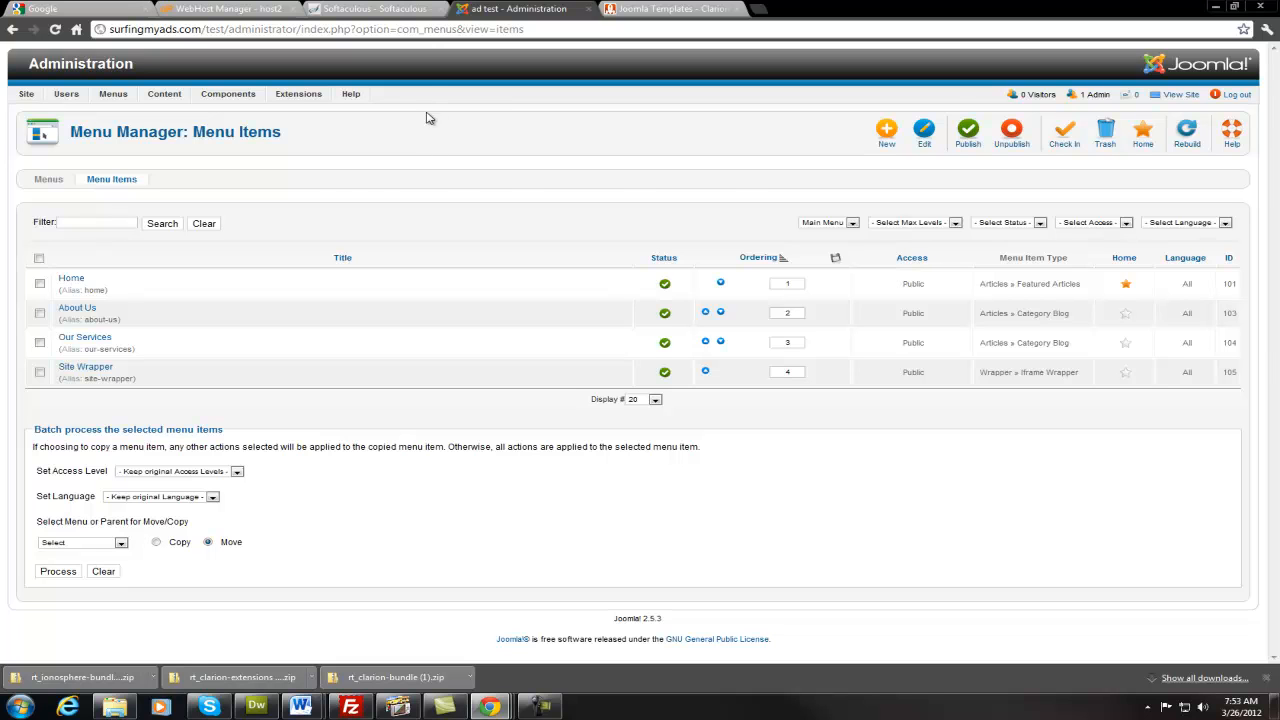
- Install the RokTabs module from mod_roktabs_j16-1.6 in the rt_clarion-extensions folder
mouse_move(296, 100)
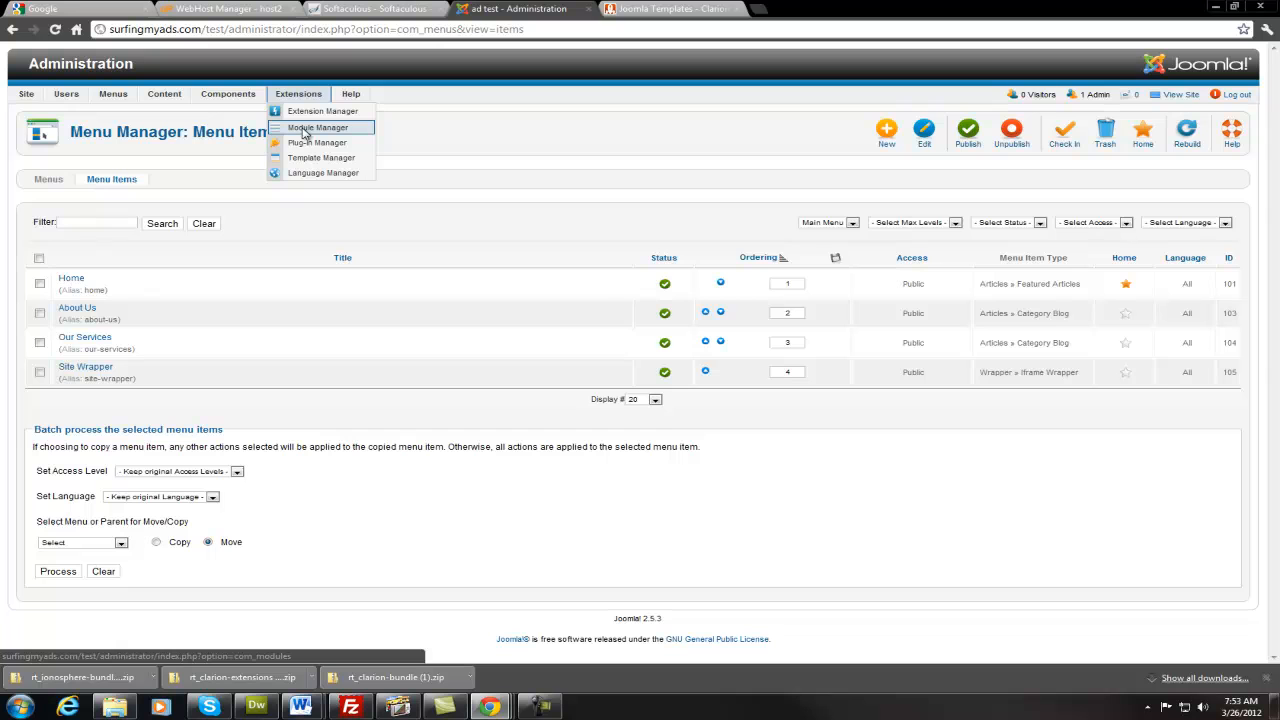
click(305, 112)
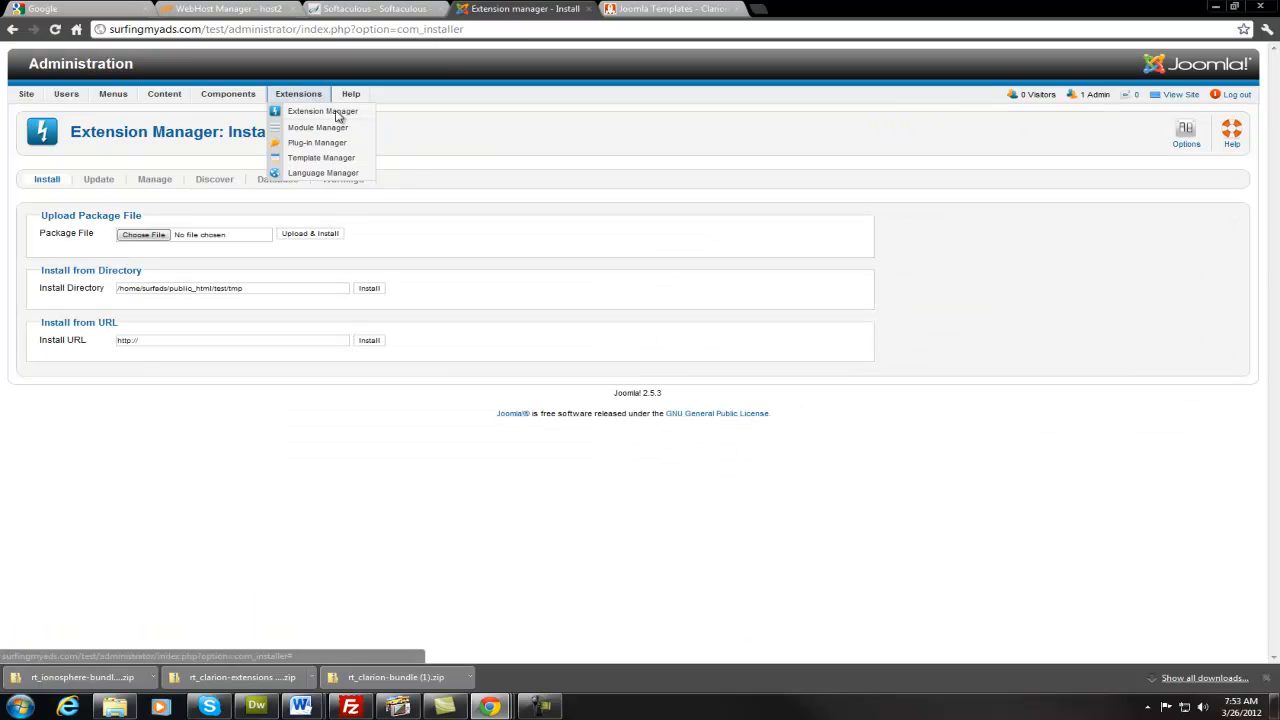
click(152, 236)
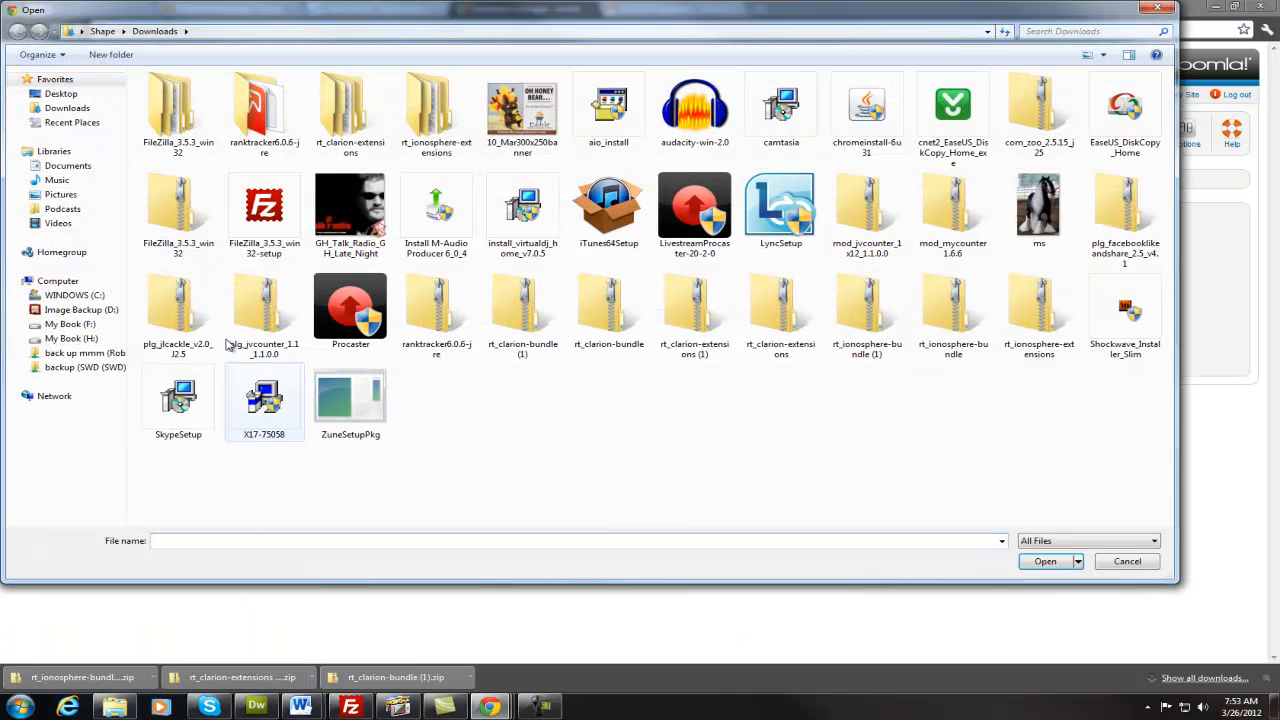
double_click(352, 112)
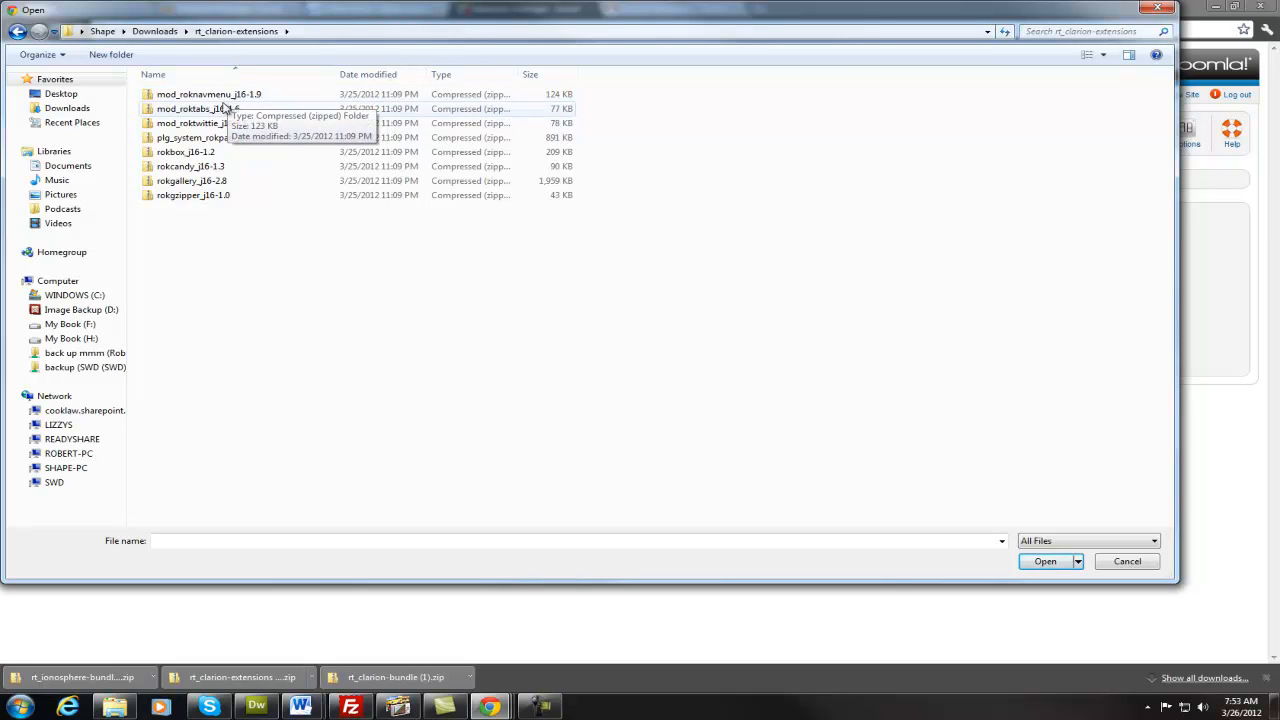
click(229, 108)
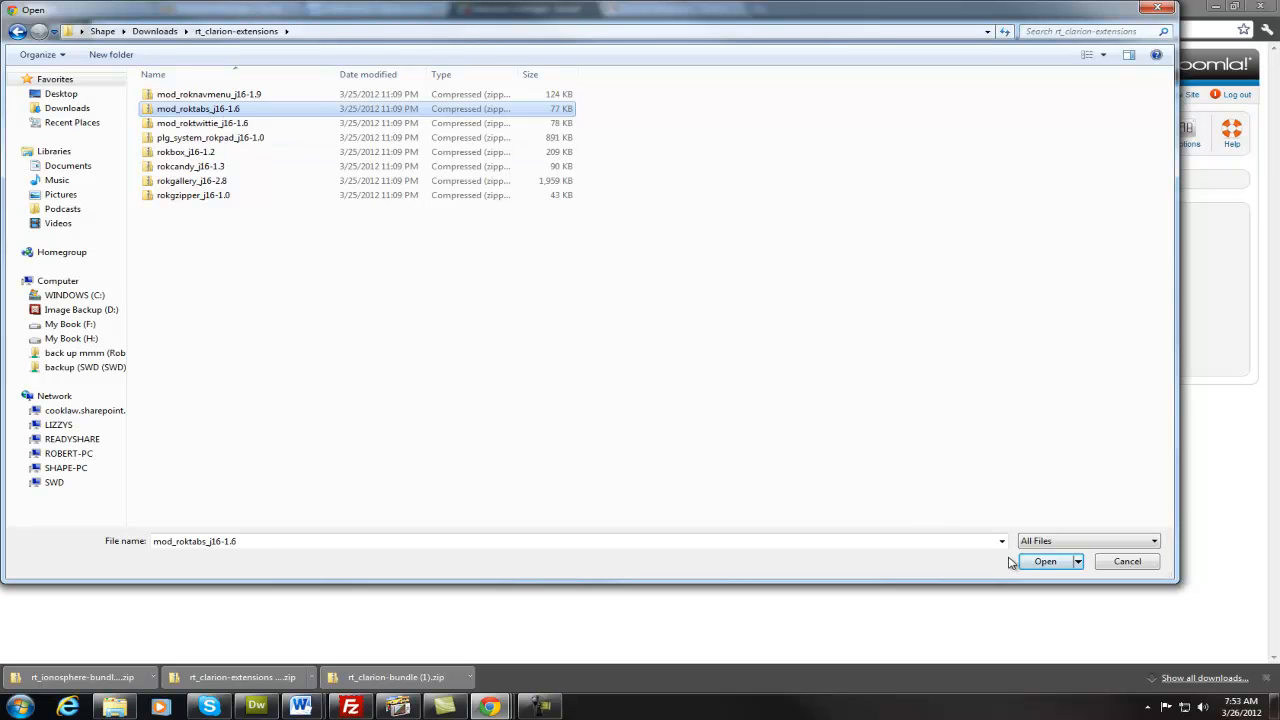
click(1042, 561)
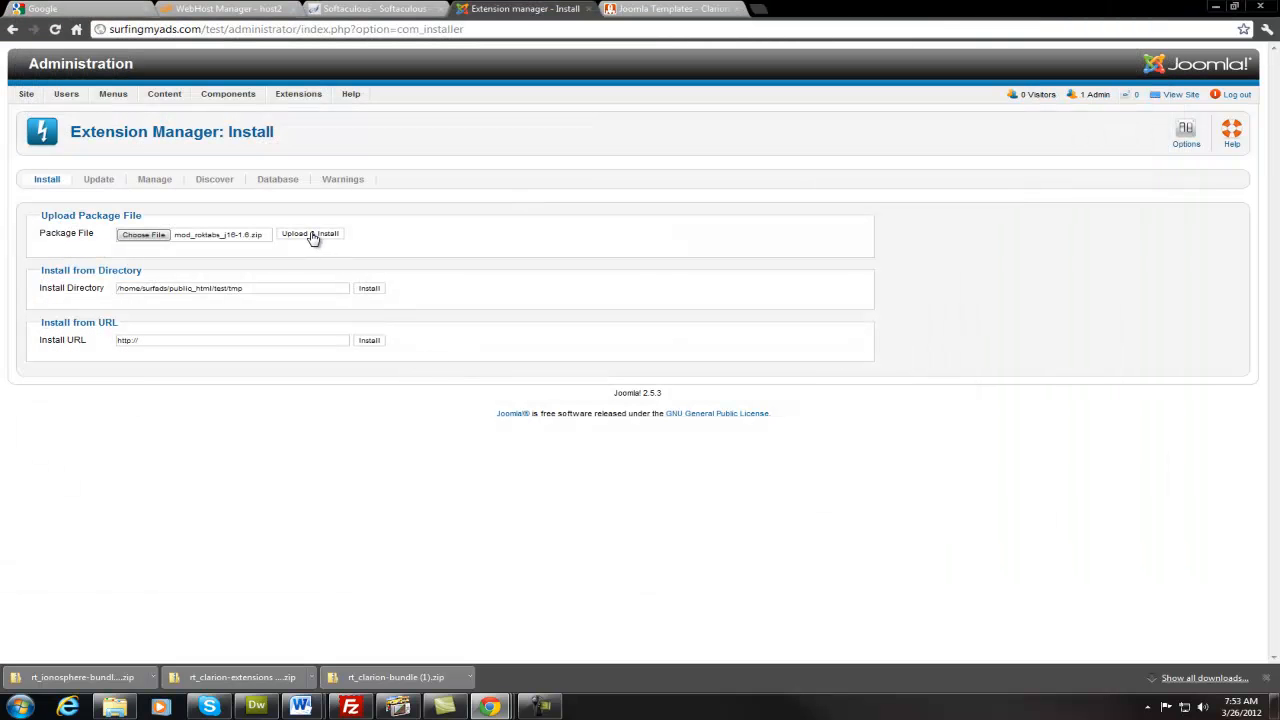
click(313, 236)
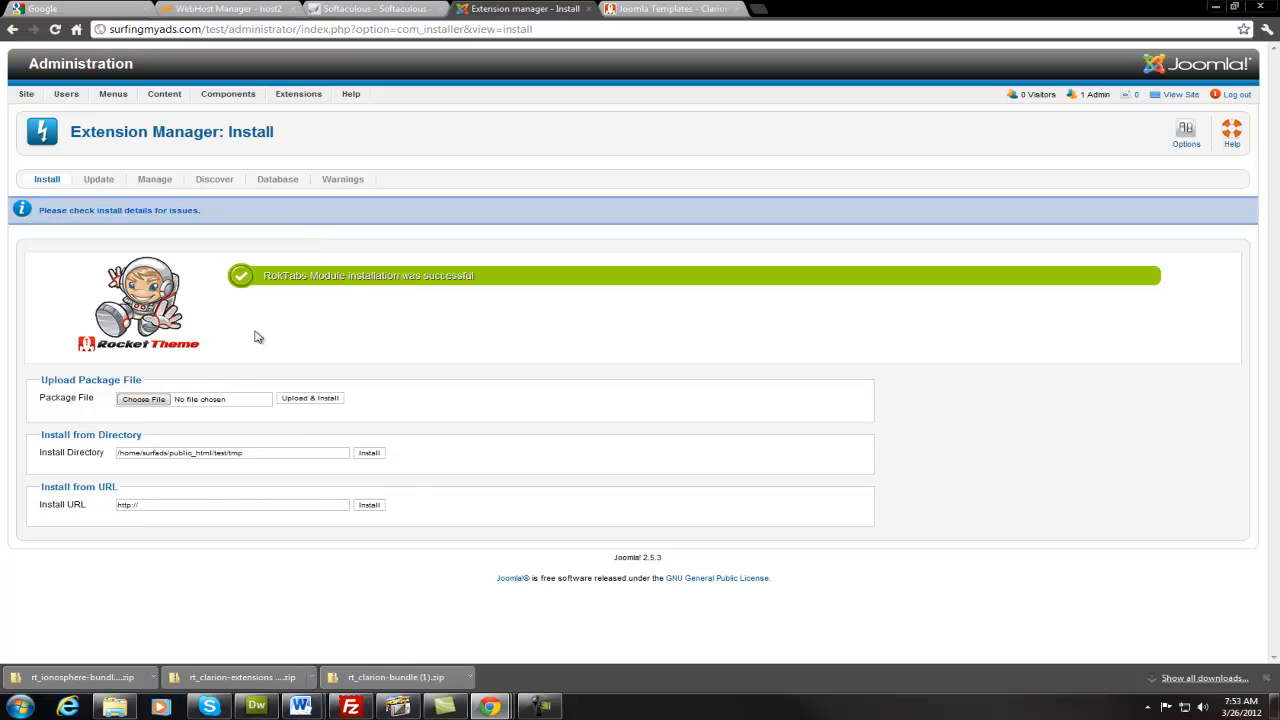
- Install the RokTwittie module from the mod_roktwittie_j16-1.6 package
click(150, 399)
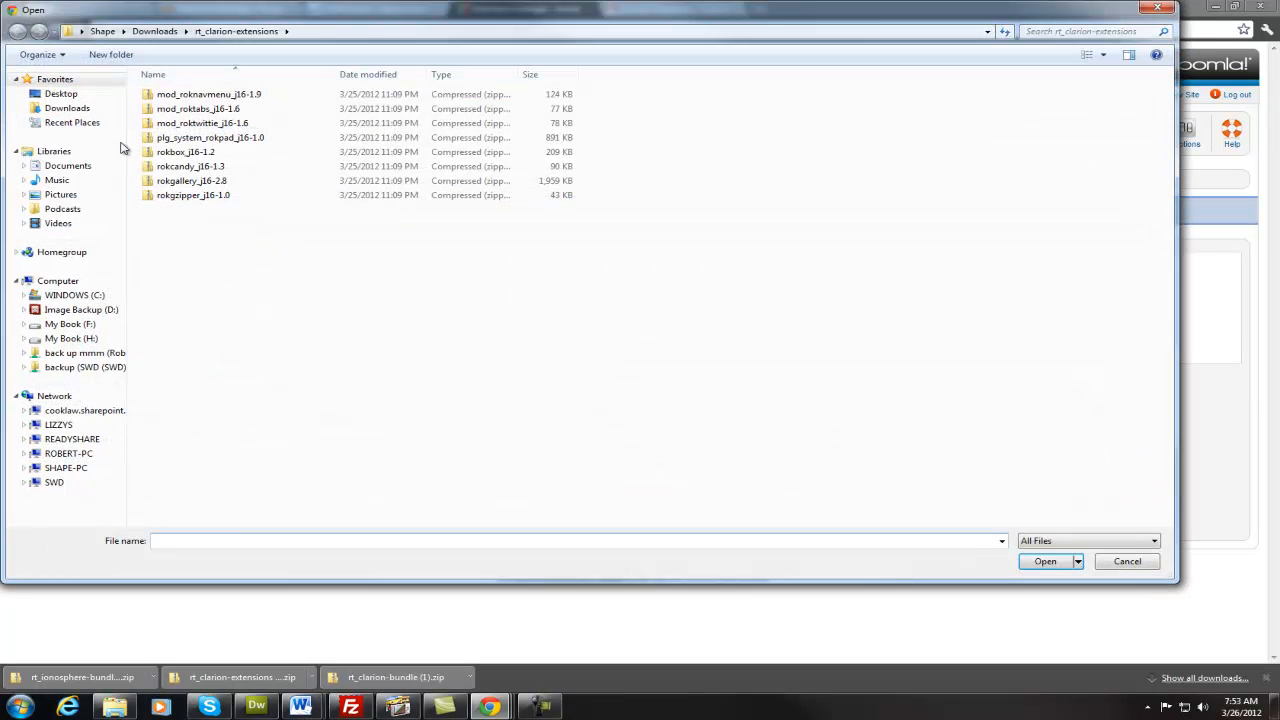
click(214, 124)
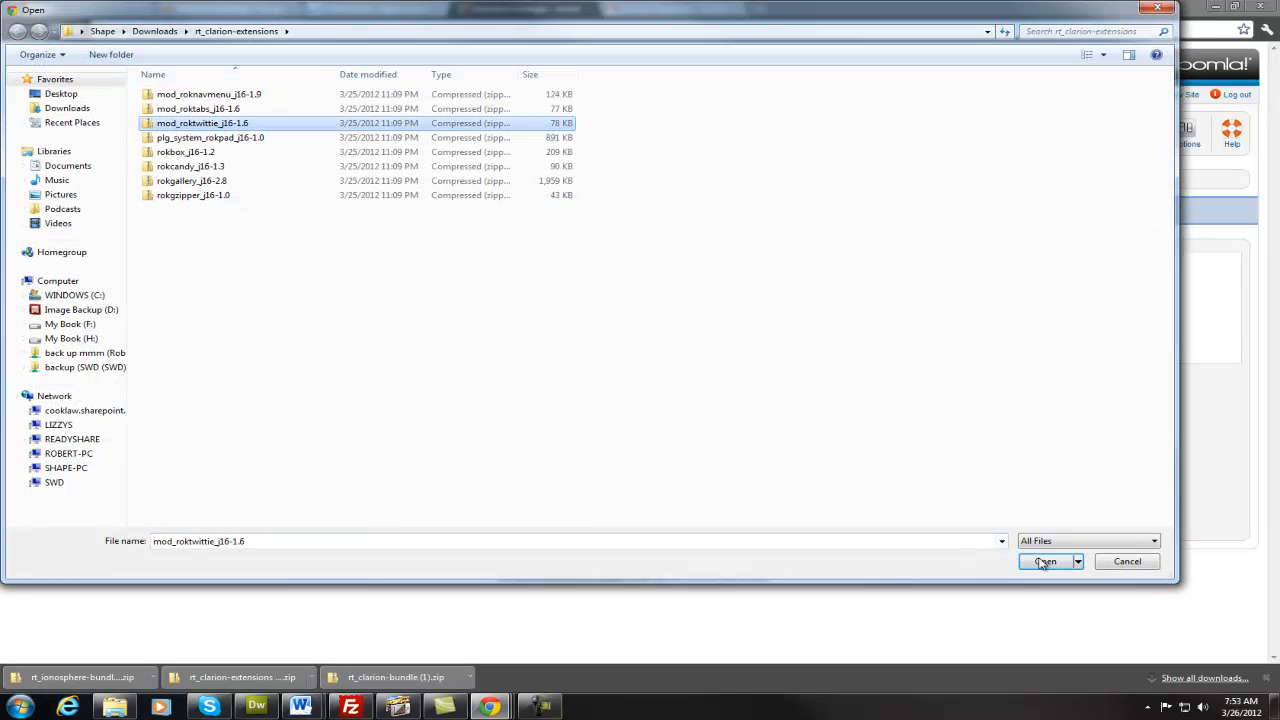
click(1045, 561)
click(305, 398)
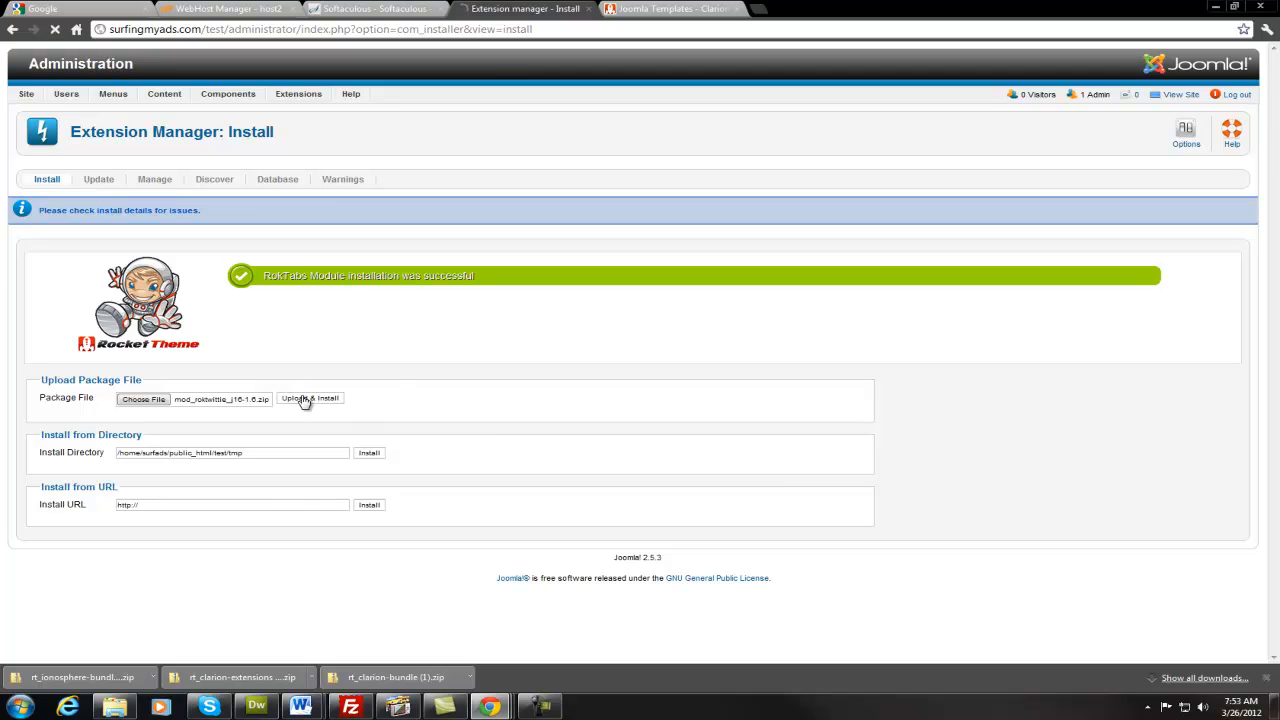
- Install the RokPad plugin from the plg_system_rokpad_j16-1.0 package
click(156, 406)
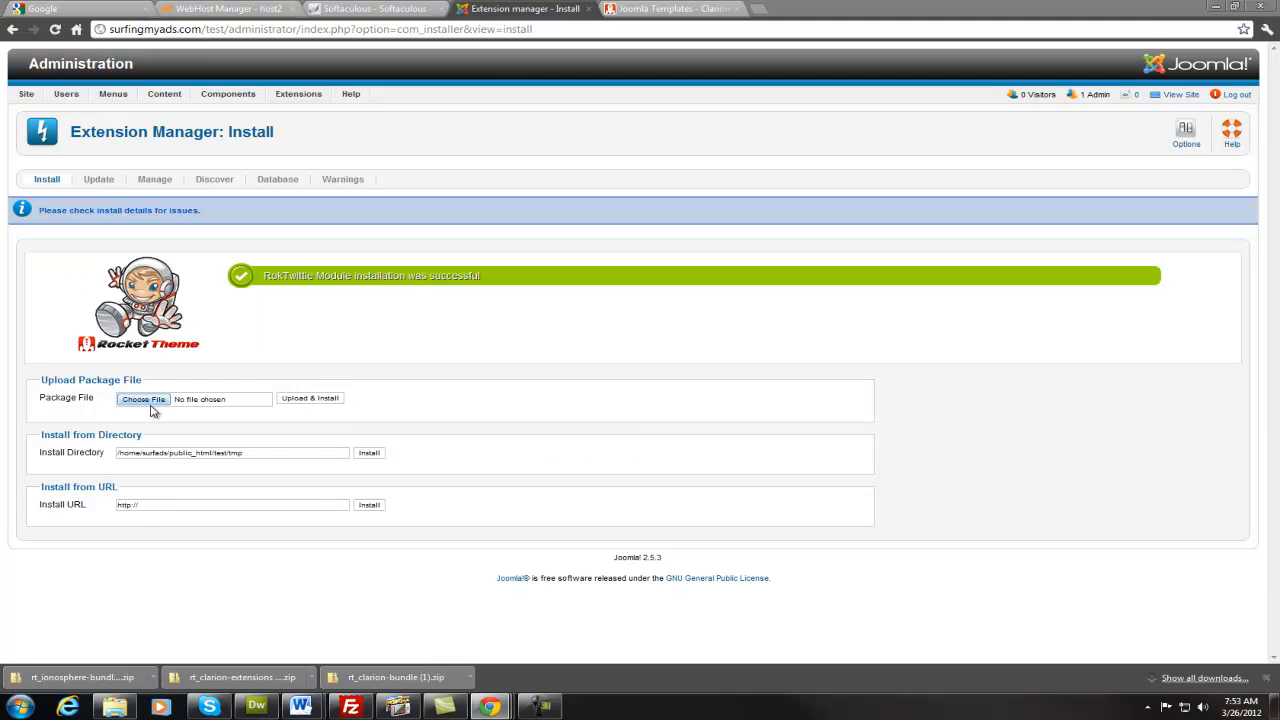
click(210, 140)
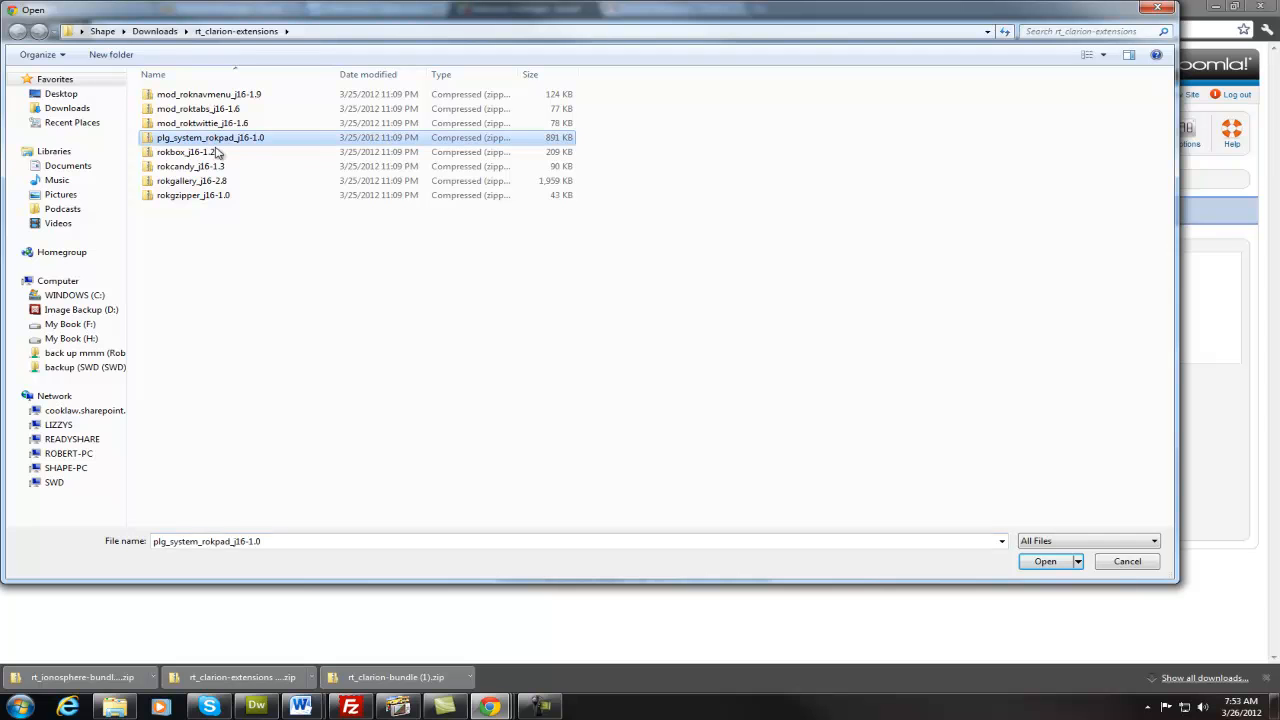
click(1040, 562)
click(316, 399)
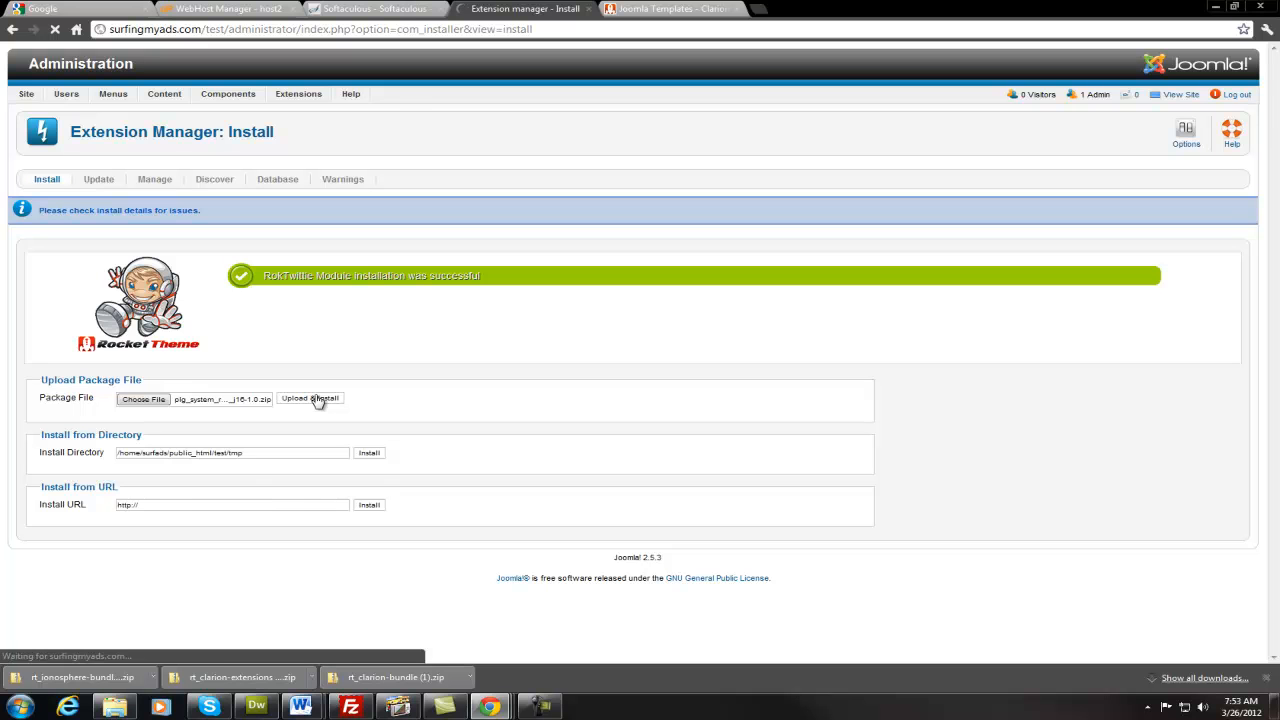
- Install the RokBox extension from the rokbox_j16-1.2 package
click(145, 400)
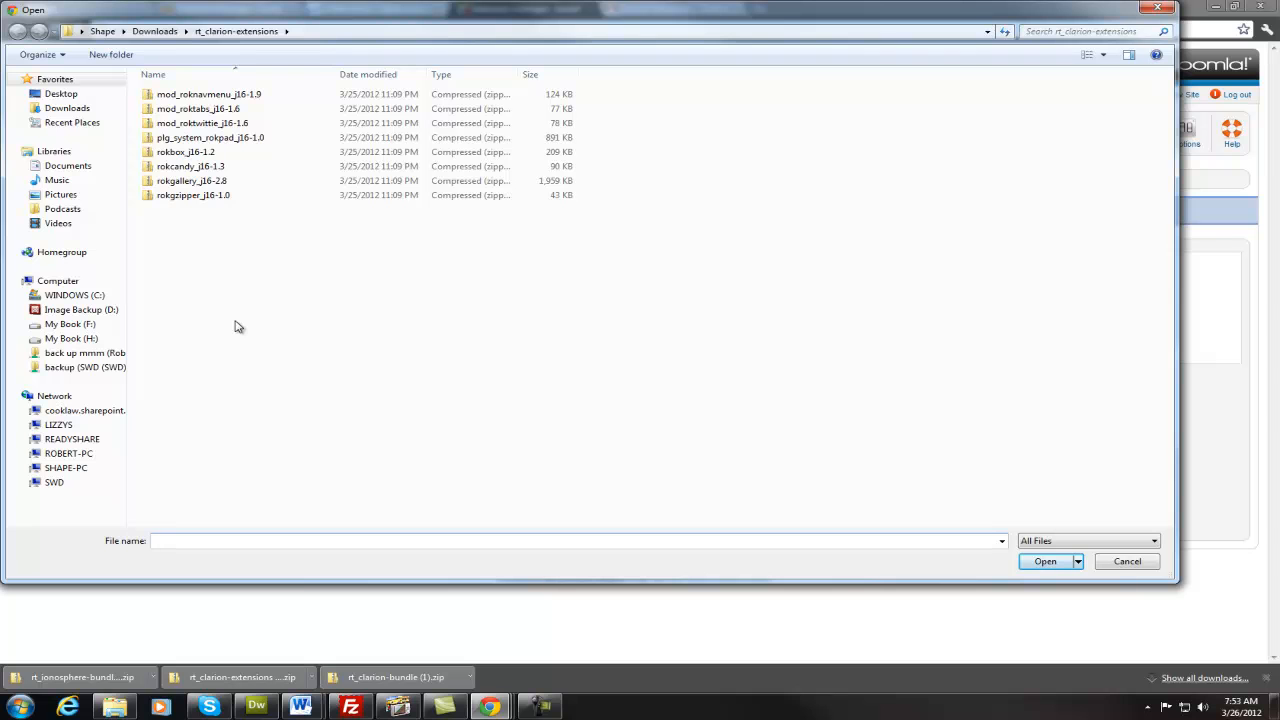
click(215, 152)
click(1070, 558)
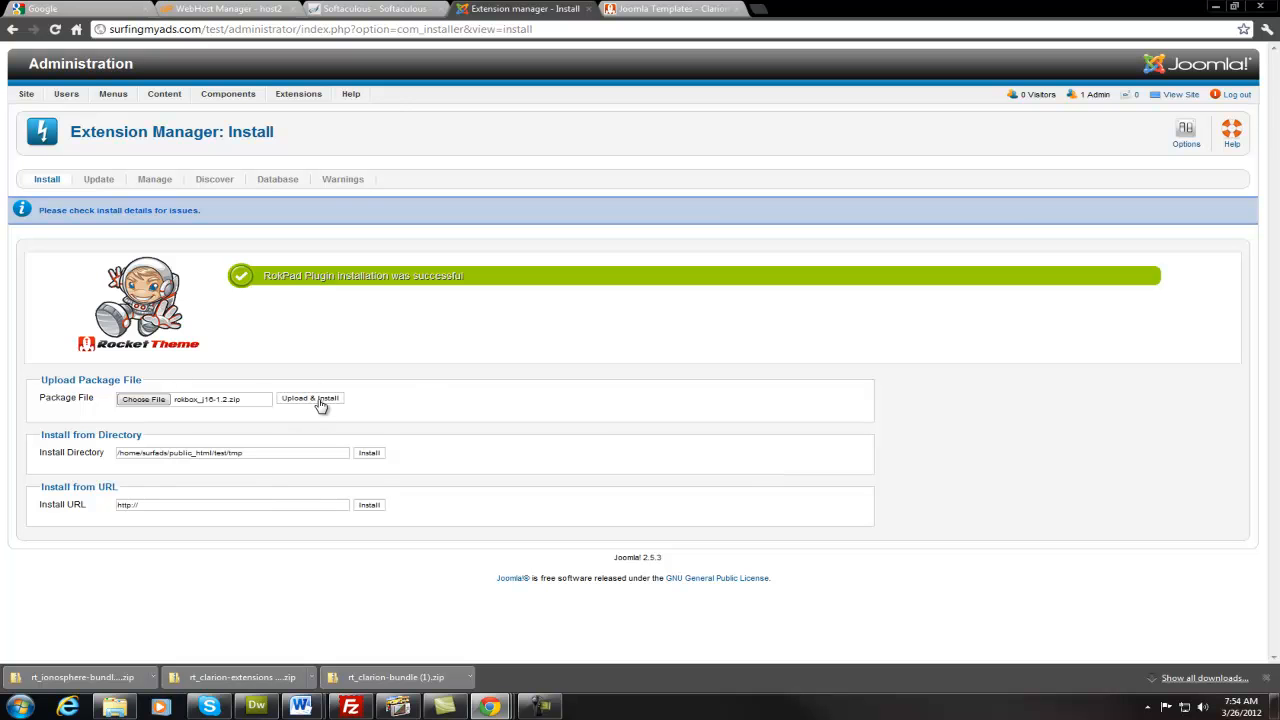
click(320, 402)
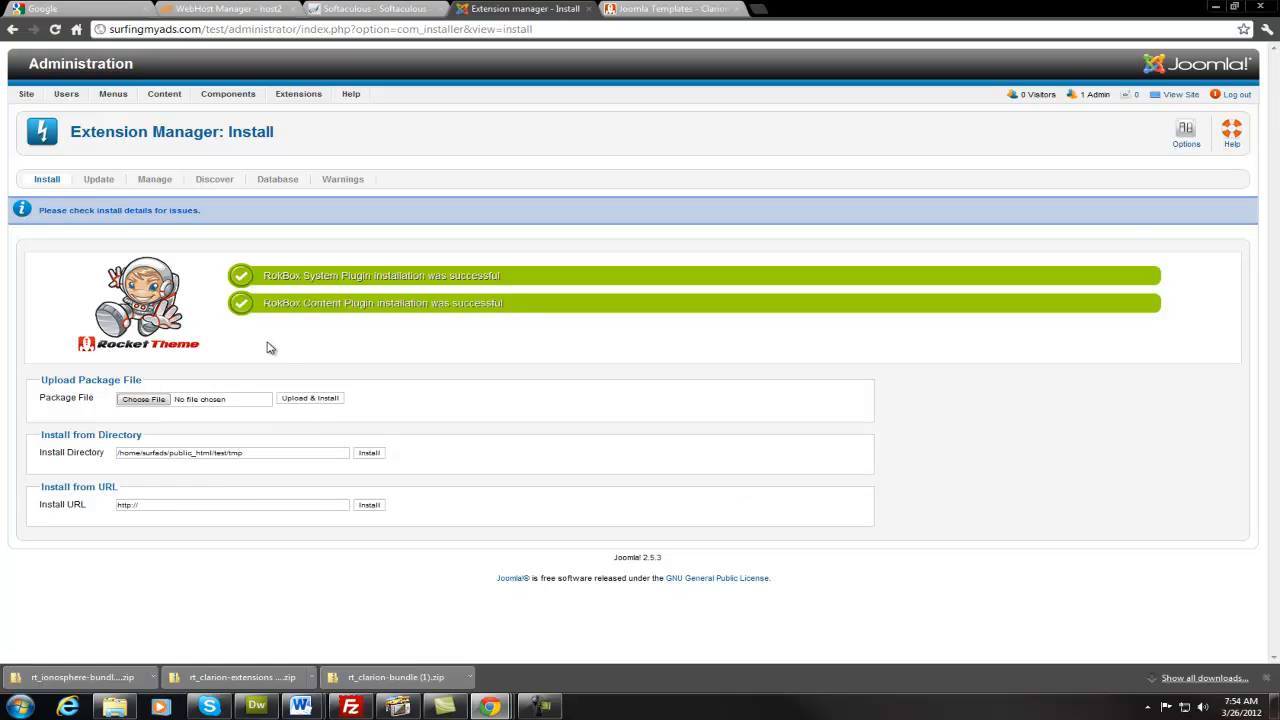
- Install the RokGallery extension from the rokgallery_j16-2.8 package
click(155, 400)
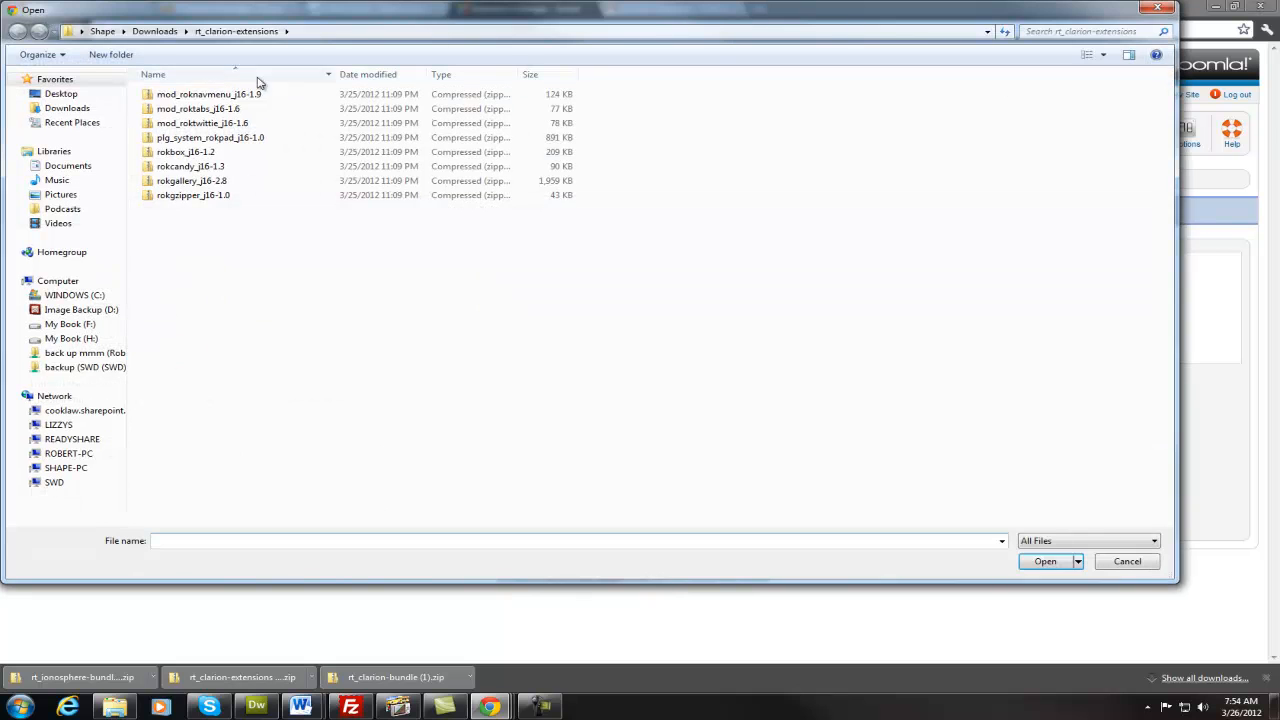
click(192, 167)
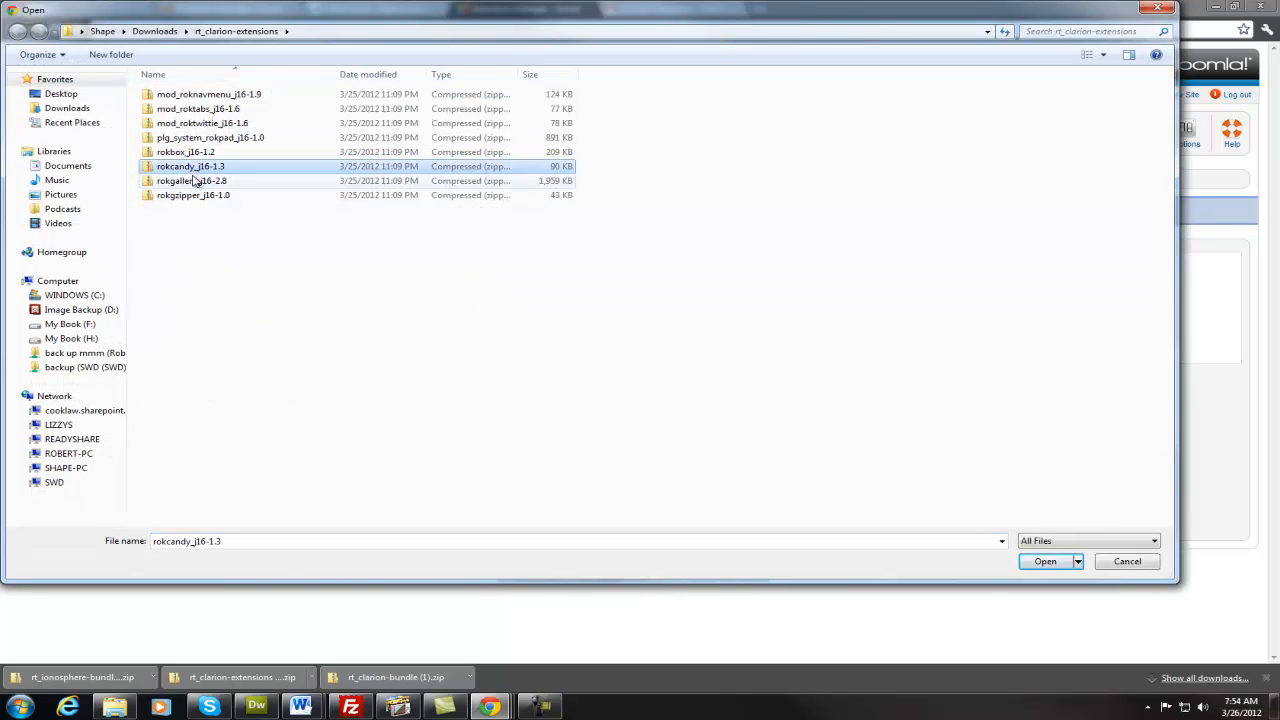
click(195, 181)
click(1044, 562)
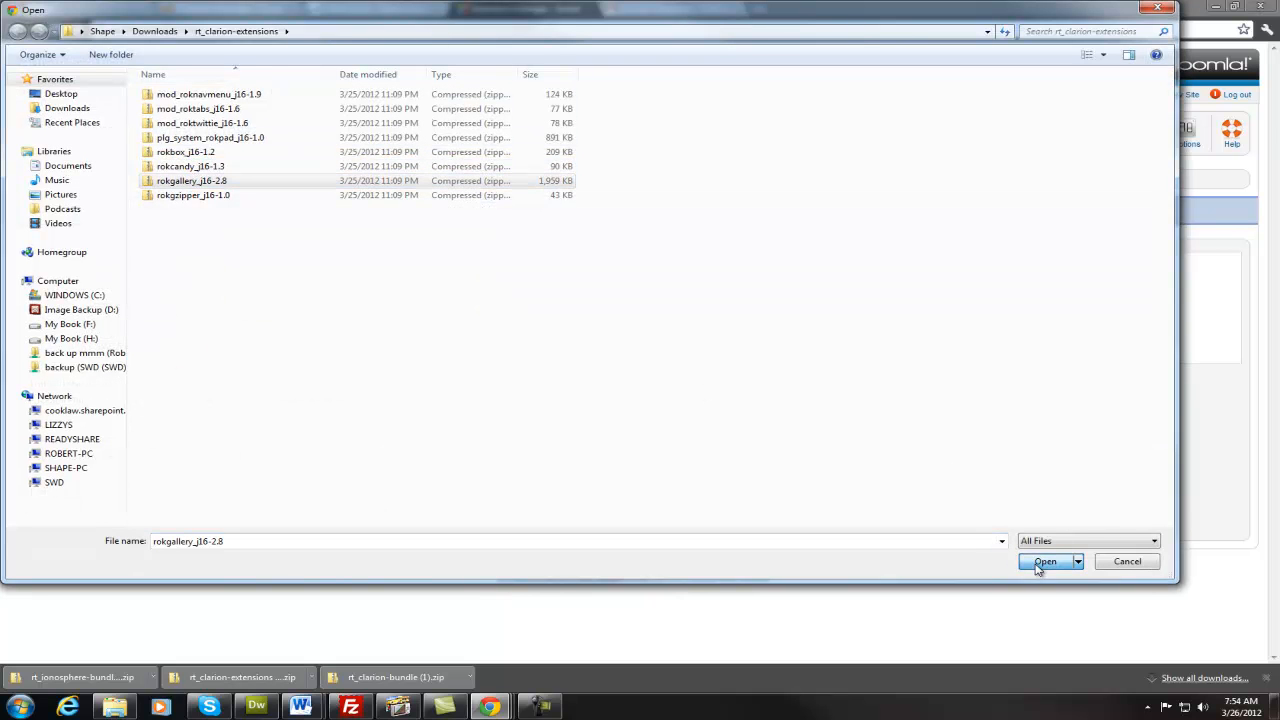
click(309, 402)
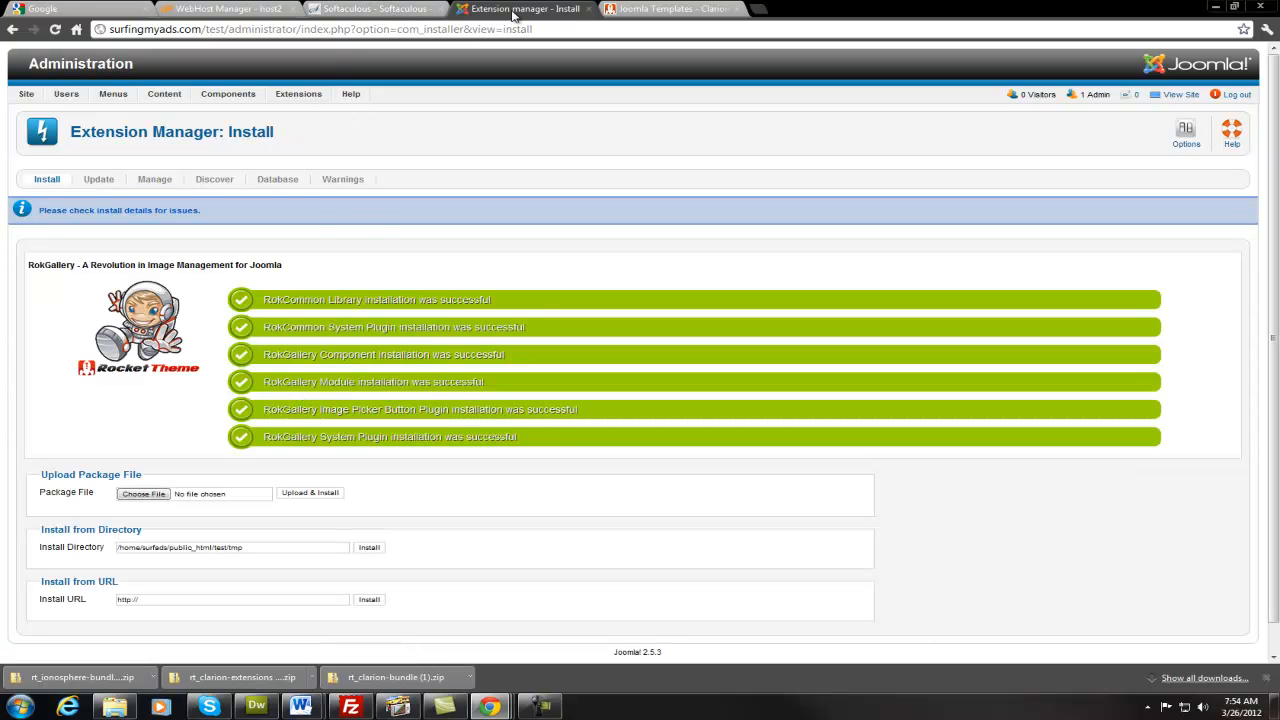
- Close the Clarion templates tab, preview the site with View Site, and move its tab away
click(675, 10)
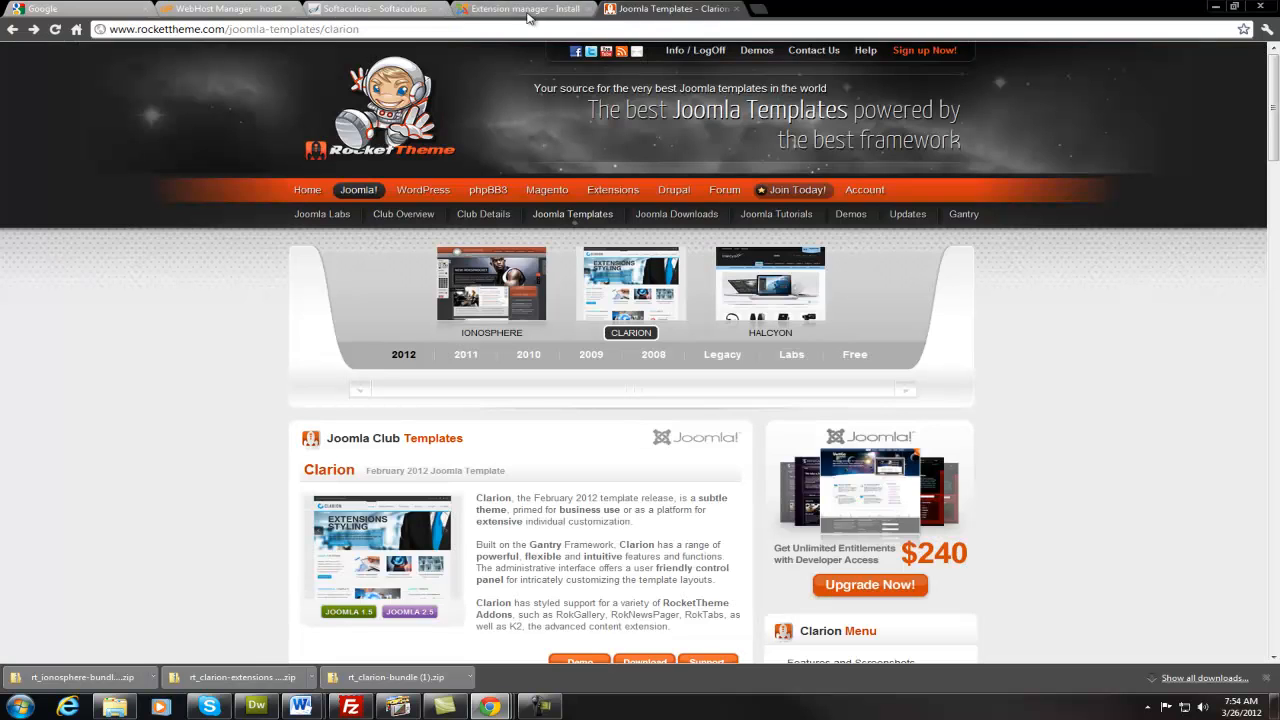
click(737, 9)
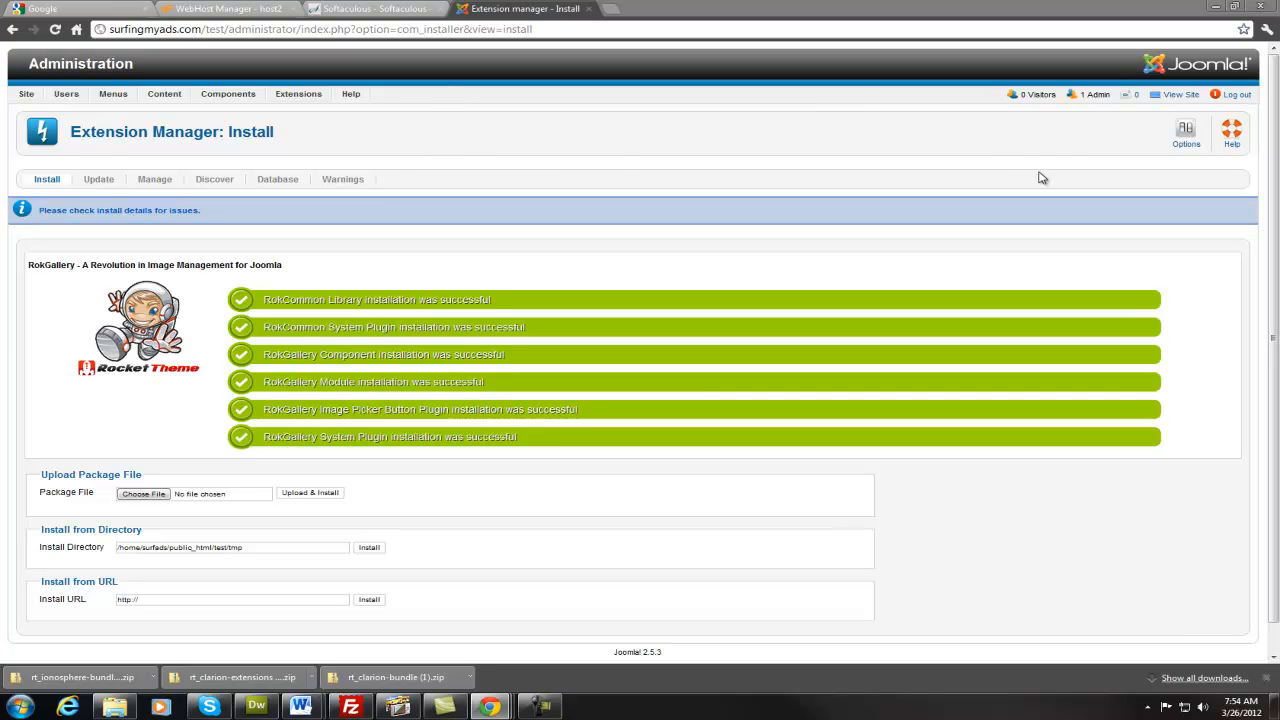
click(1180, 95)
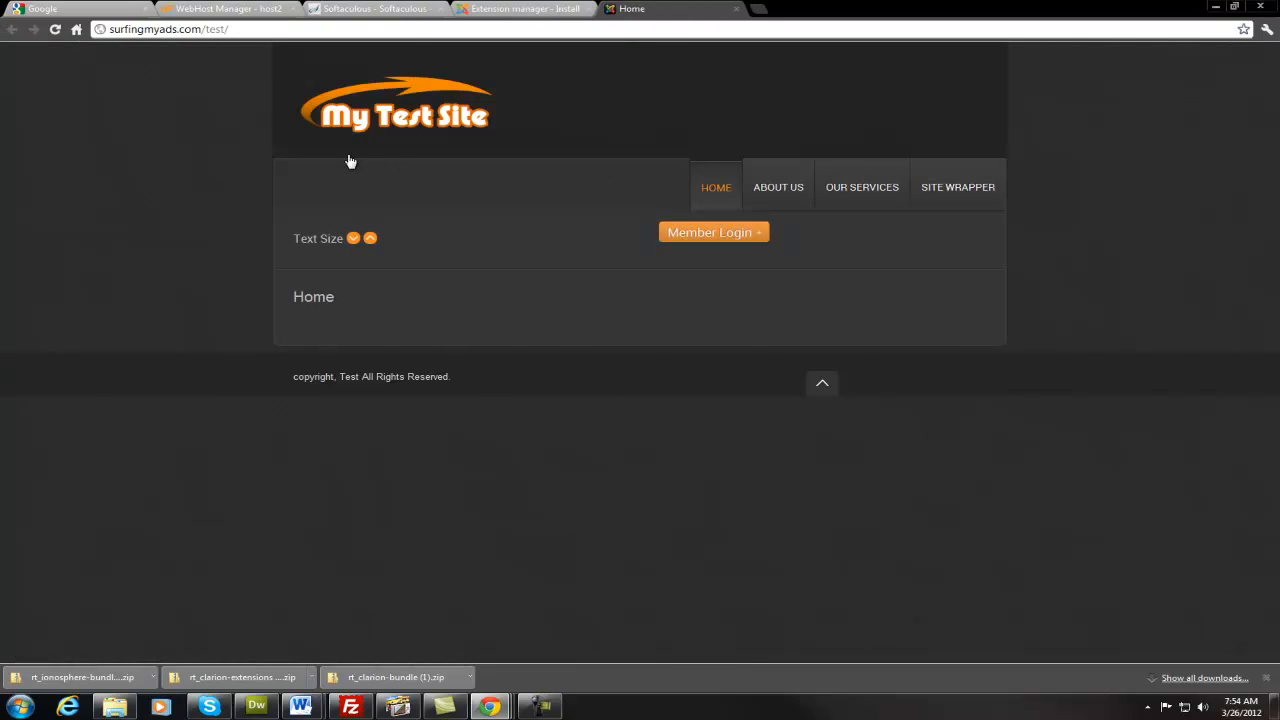
drag(640, 10, 1131, 60)
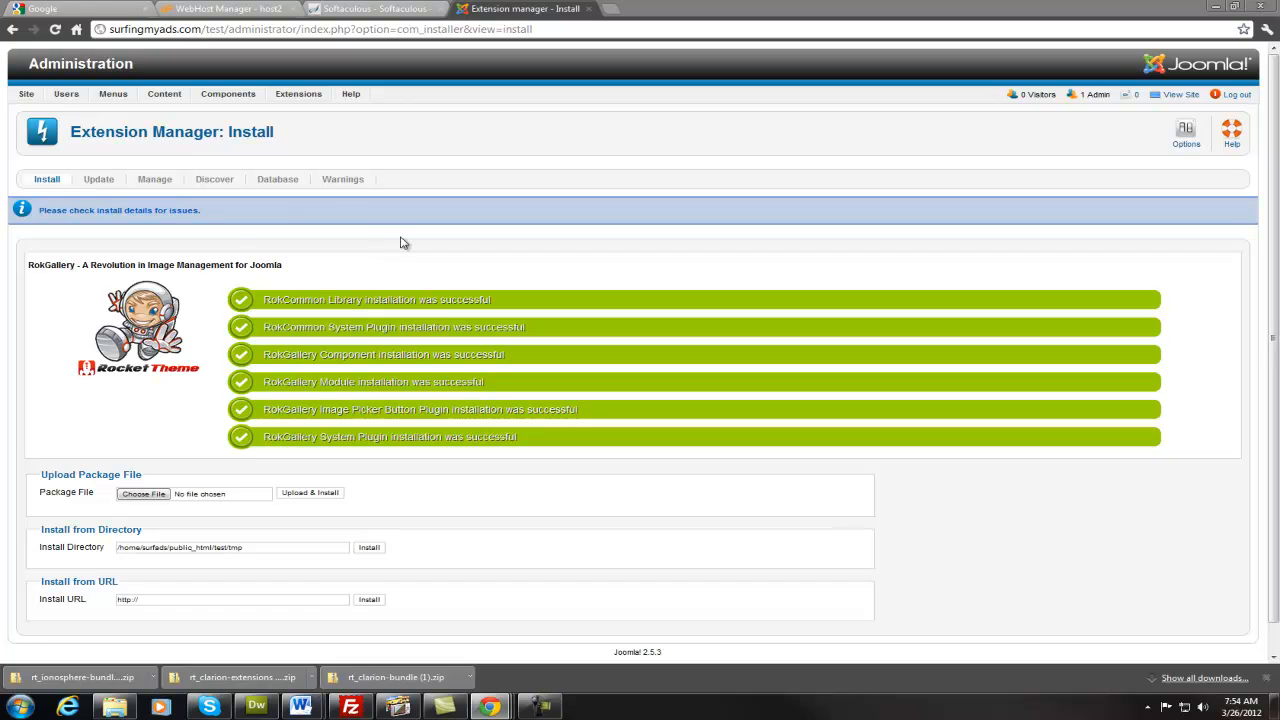
- Open the RokGallery component from the Components menu
mouse_move(235, 97)
mouse_move(210, 120)
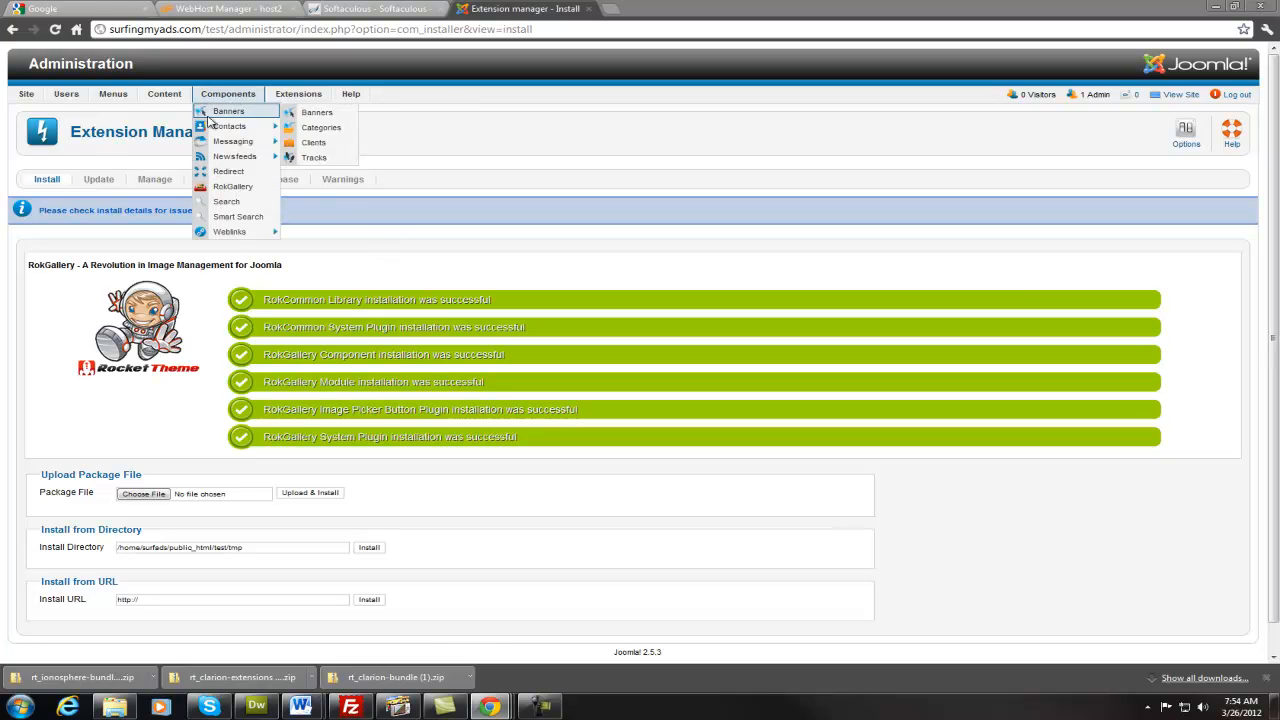
click(220, 187)
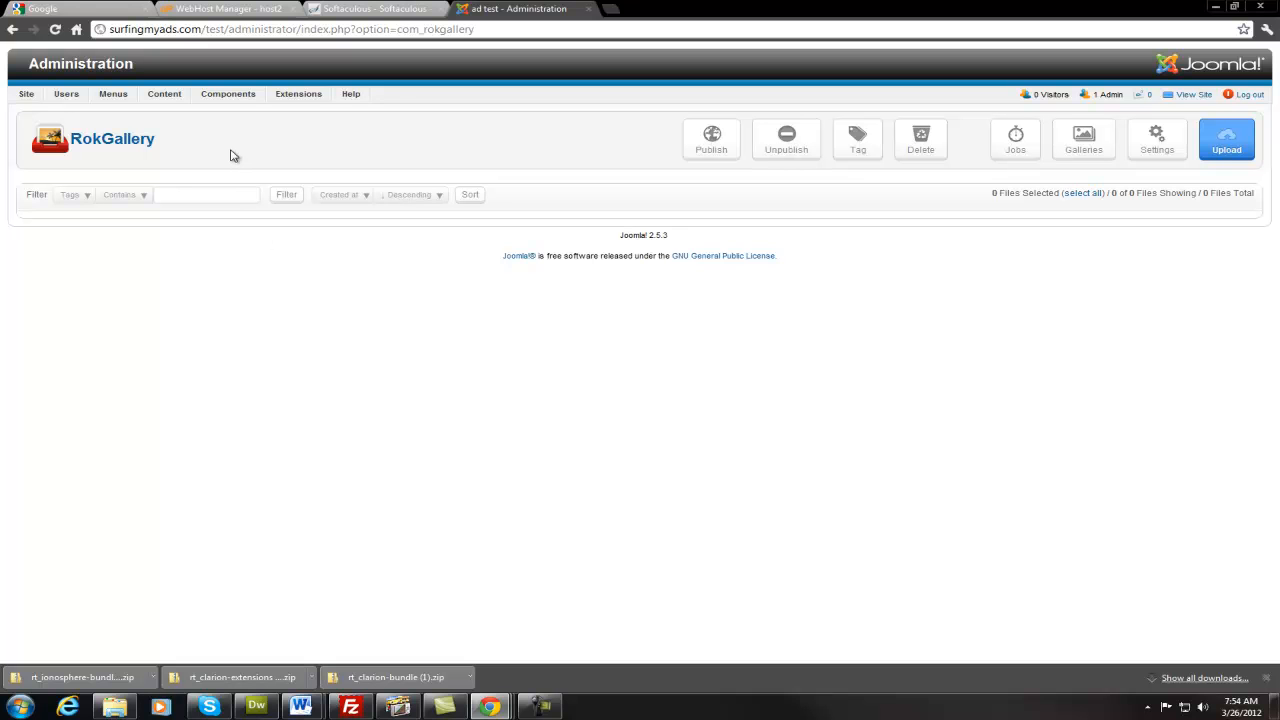
- Glance at the Softaculous and hosting account tabs, then start a blank browser tab
click(405, 10)
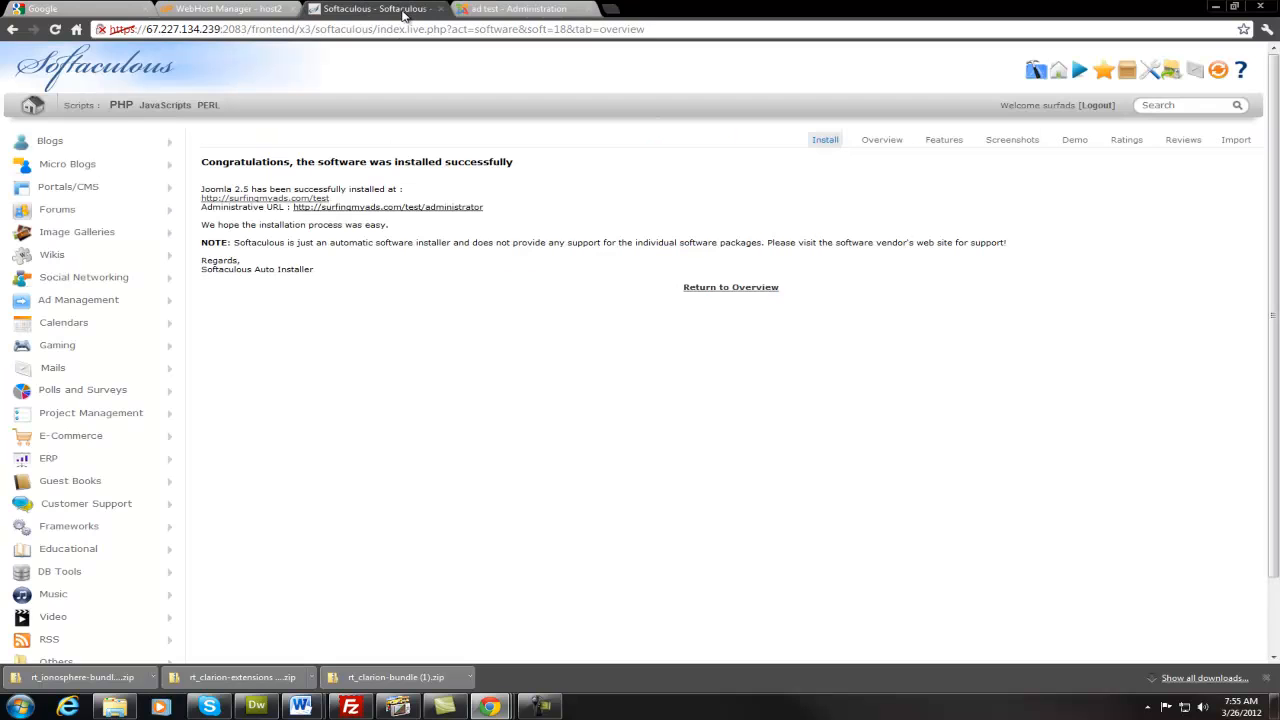
click(518, 9)
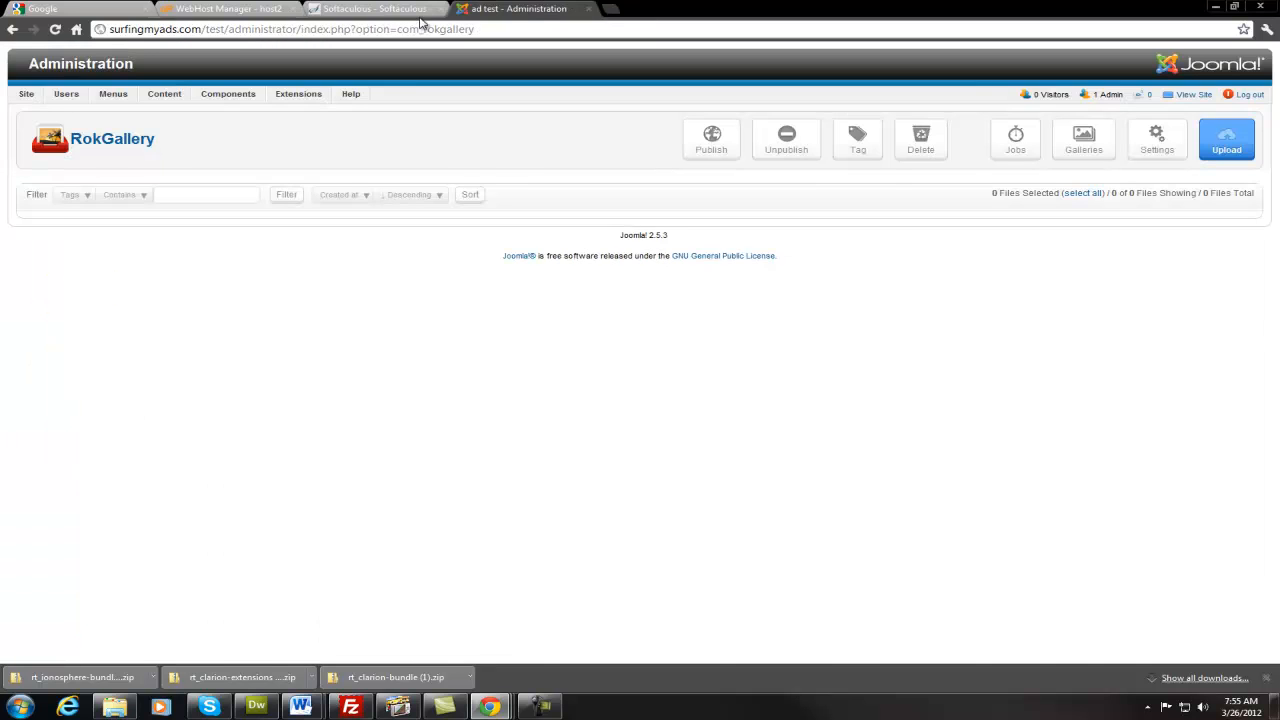
click(222, 10)
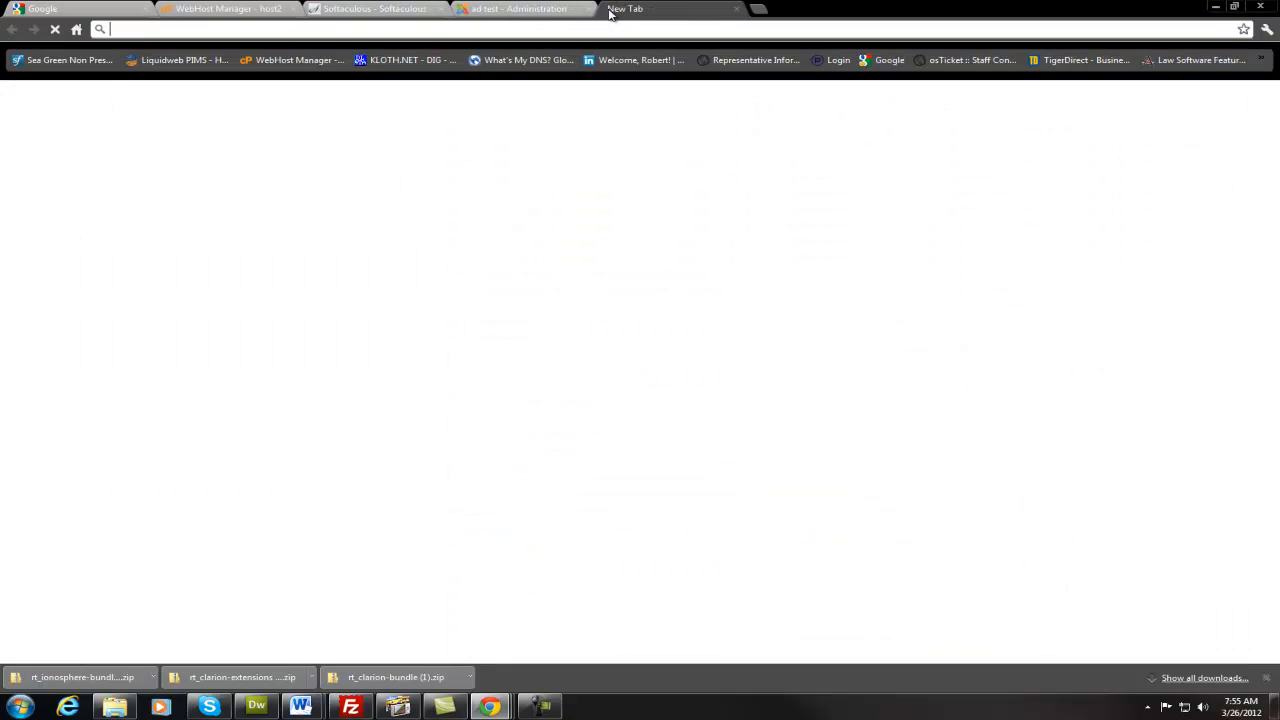
click(612, 9)
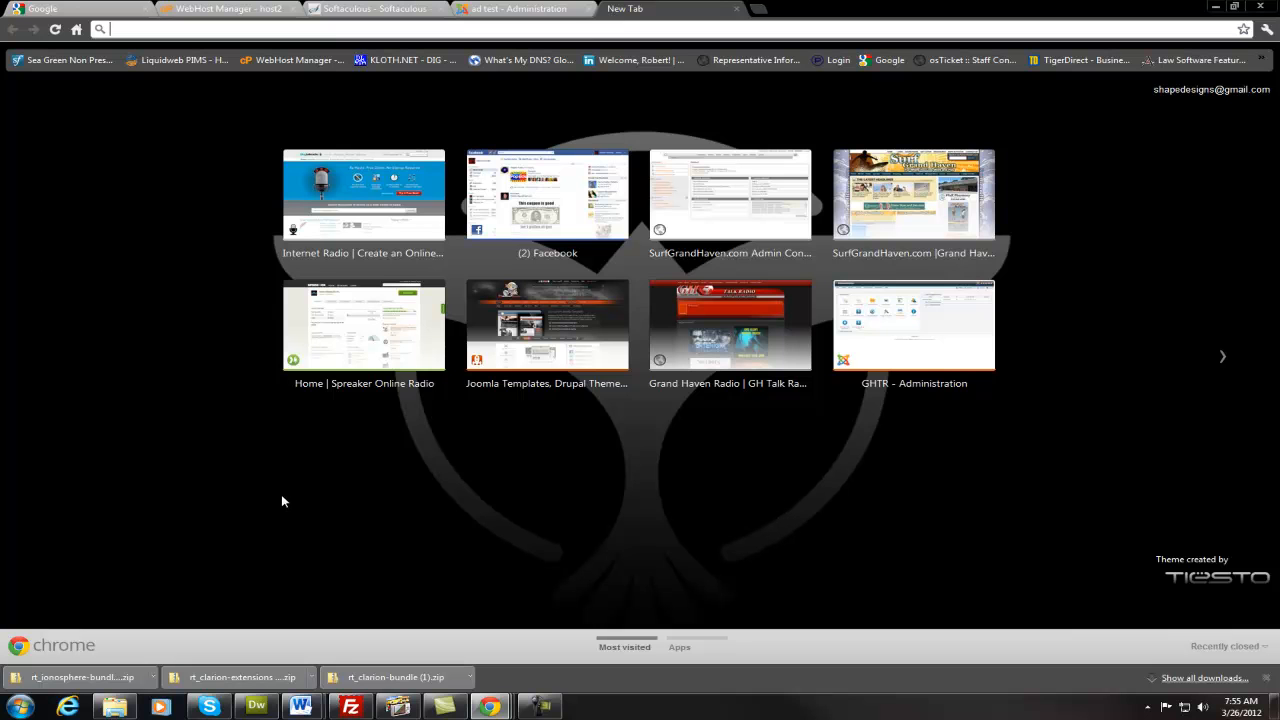
- Load ghtalkradio.com/live in the new tab, fixing a typo along the way
text(ghth)
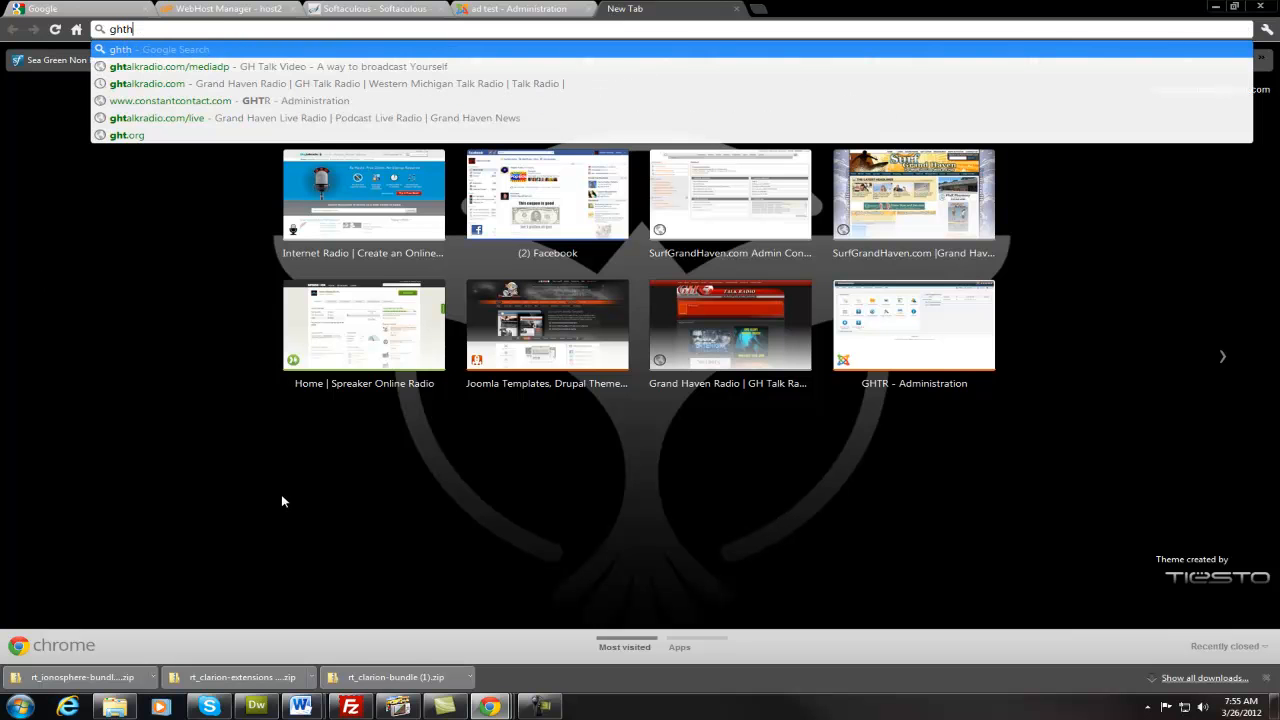
key(BackSpace)
key(BackSpace)
text(talk)
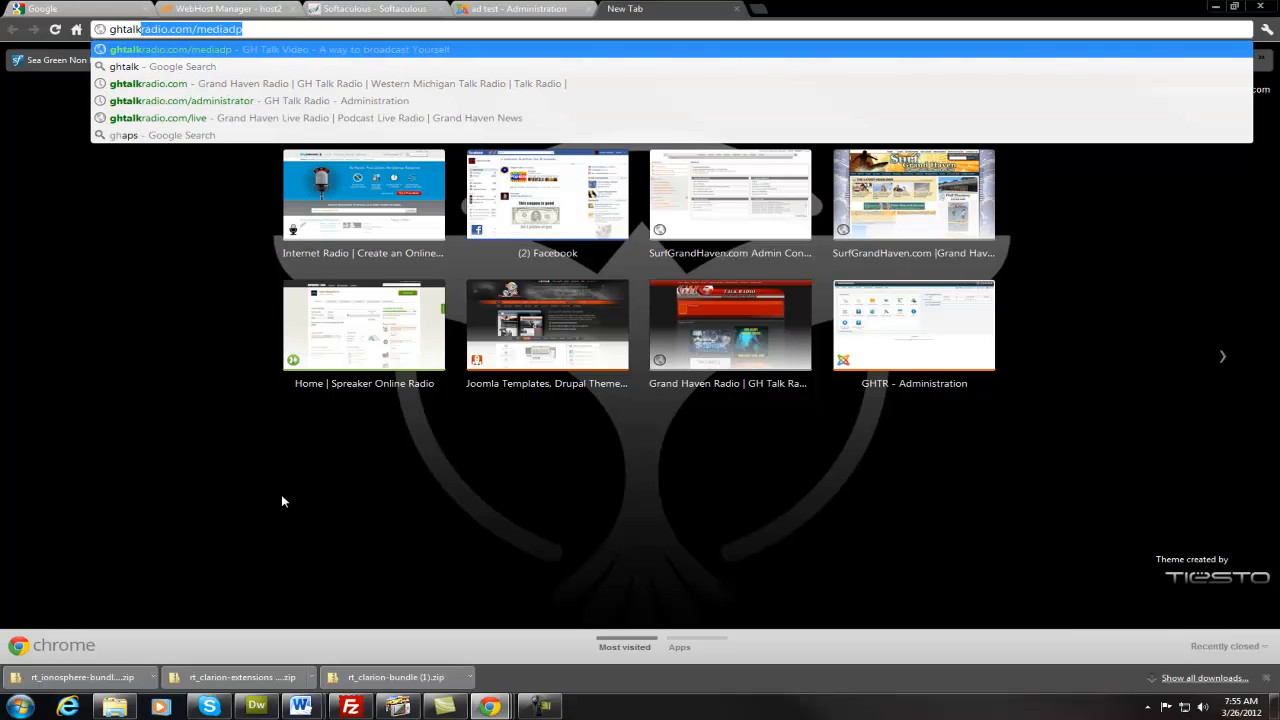
text(radio.com/)
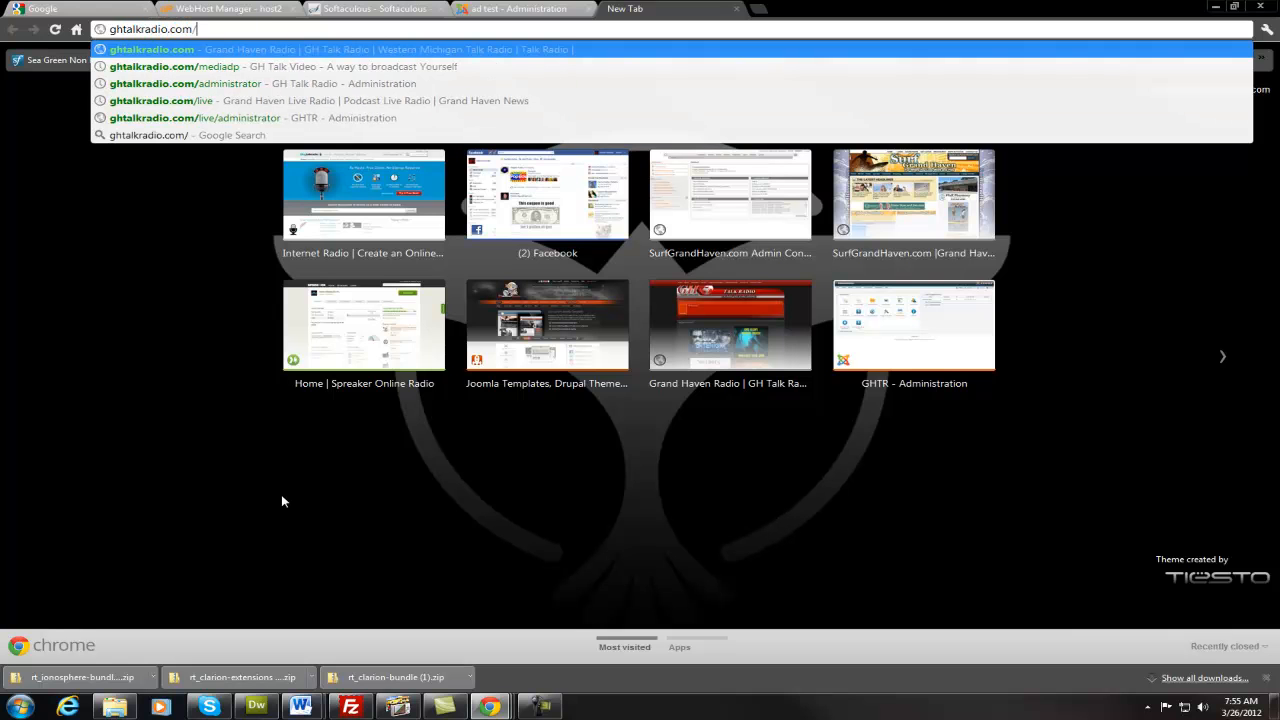
text(live)
key(Return)
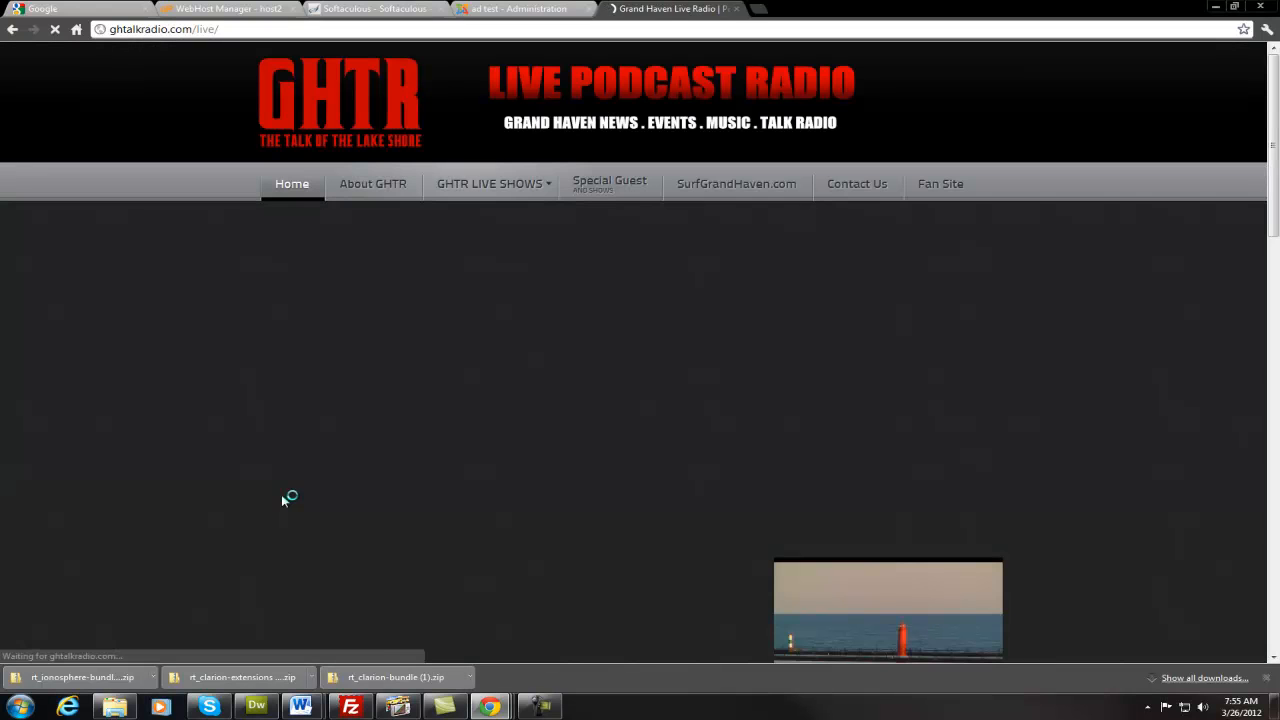
scroll(169, 423, down, 2)
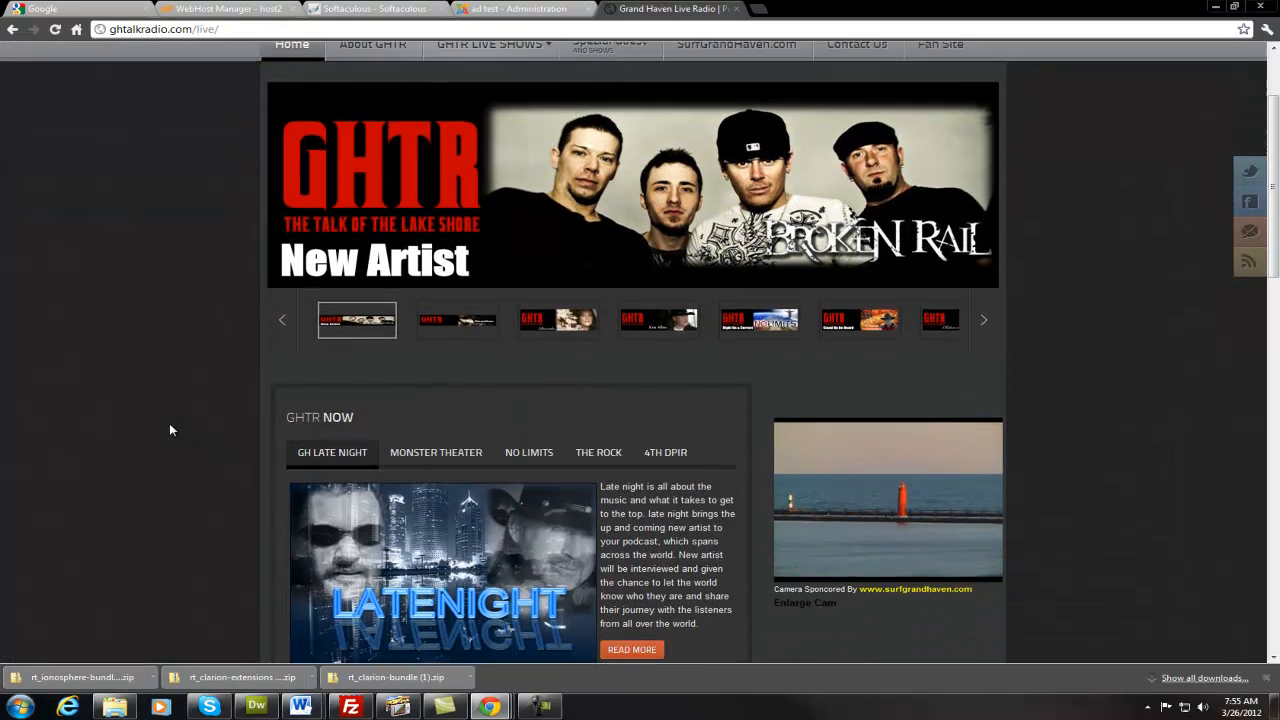
scroll(170, 430, down, 1)
scroll(170, 427, up, 3)
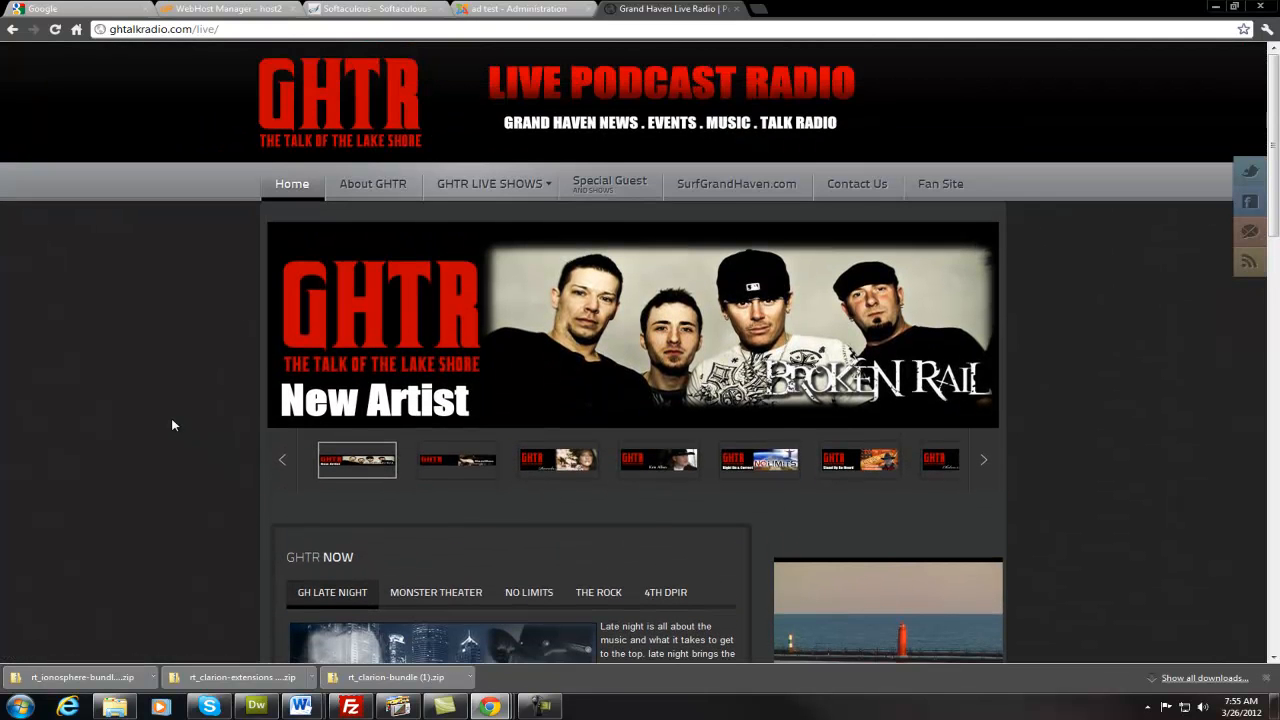
scroll(172, 425, down, 1)
scroll(175, 422, down, 5)
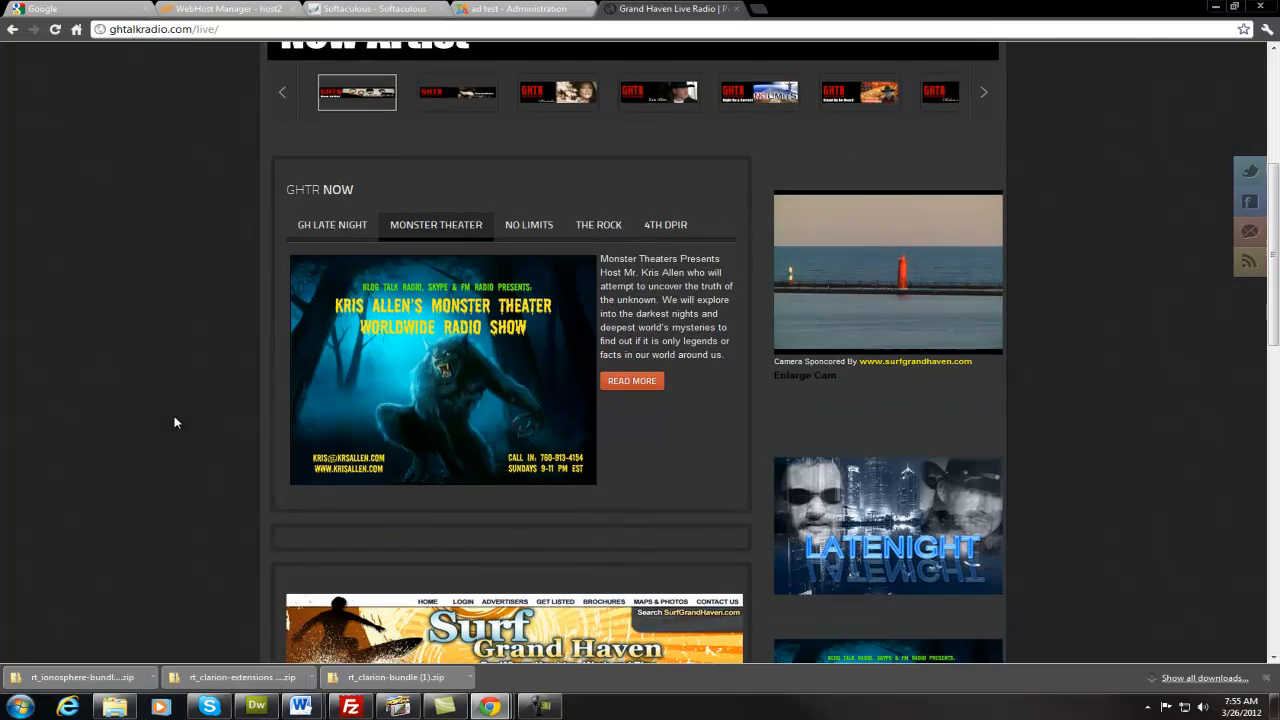
scroll(180, 420, down, 5)
scroll(181, 418, up, 7)
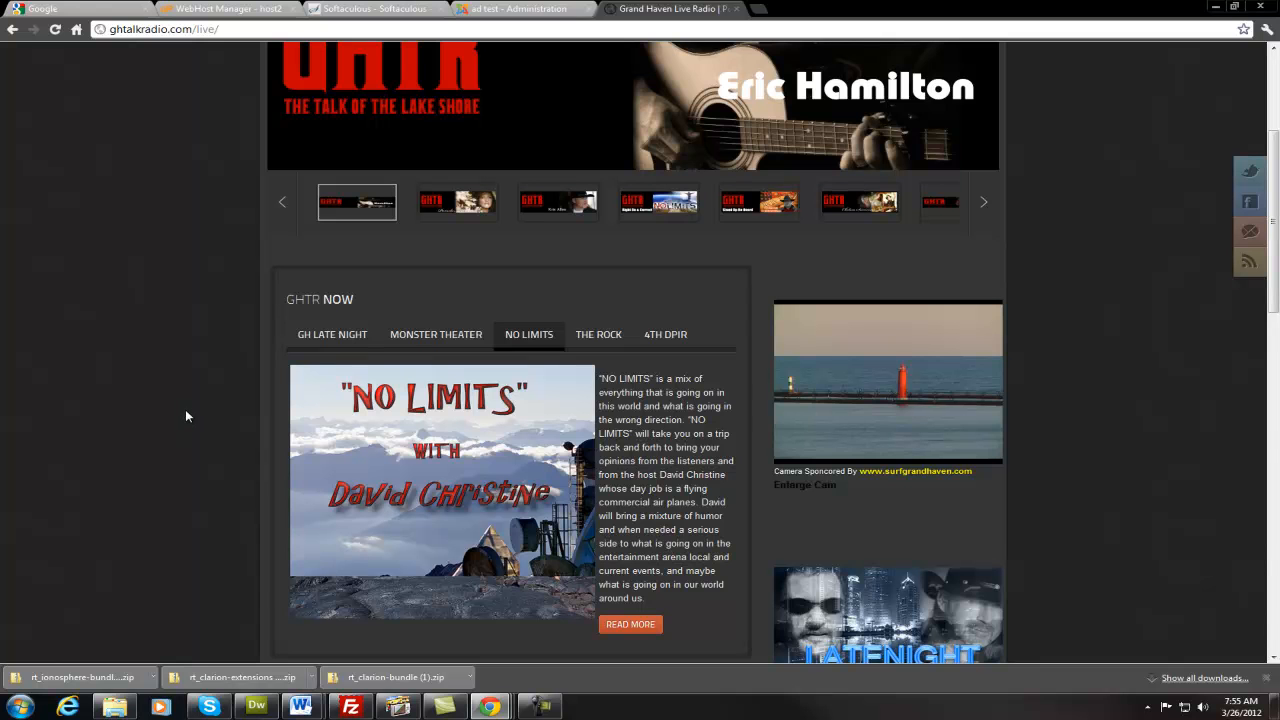
scroll(185, 416, down, 1)
scroll(185, 416, up, 3)
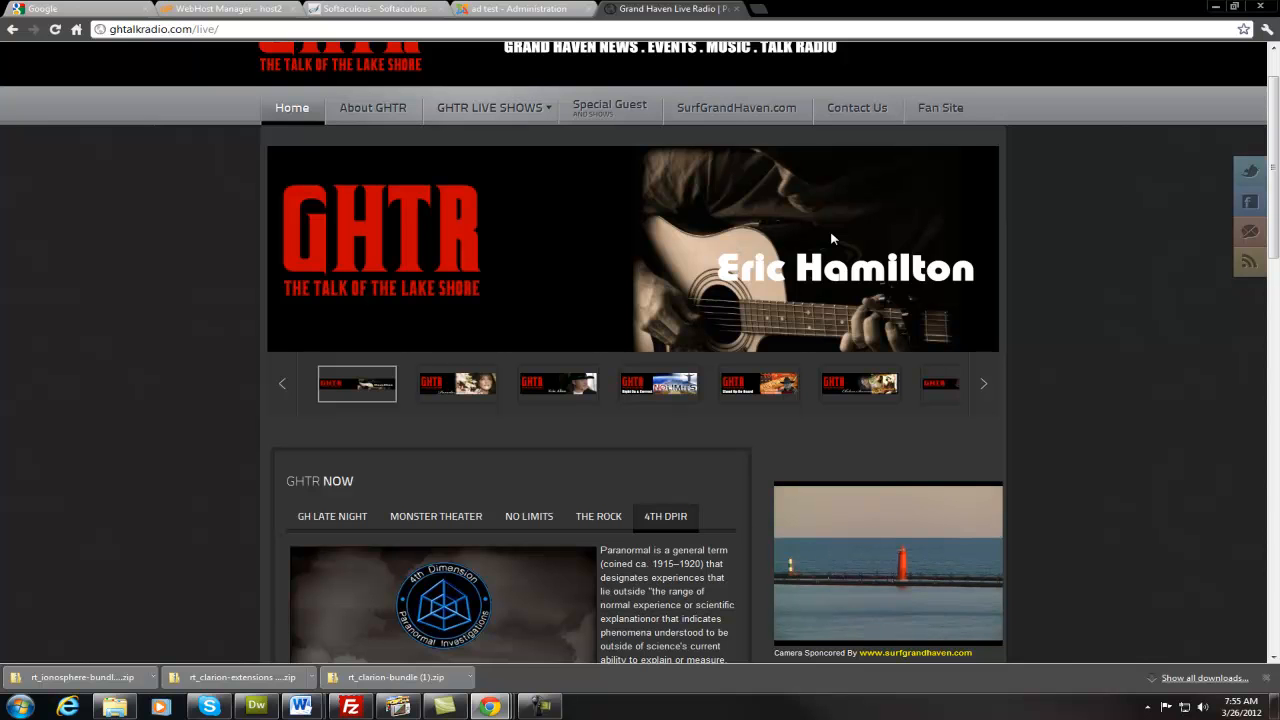
scroll(400, 290, up, 1)
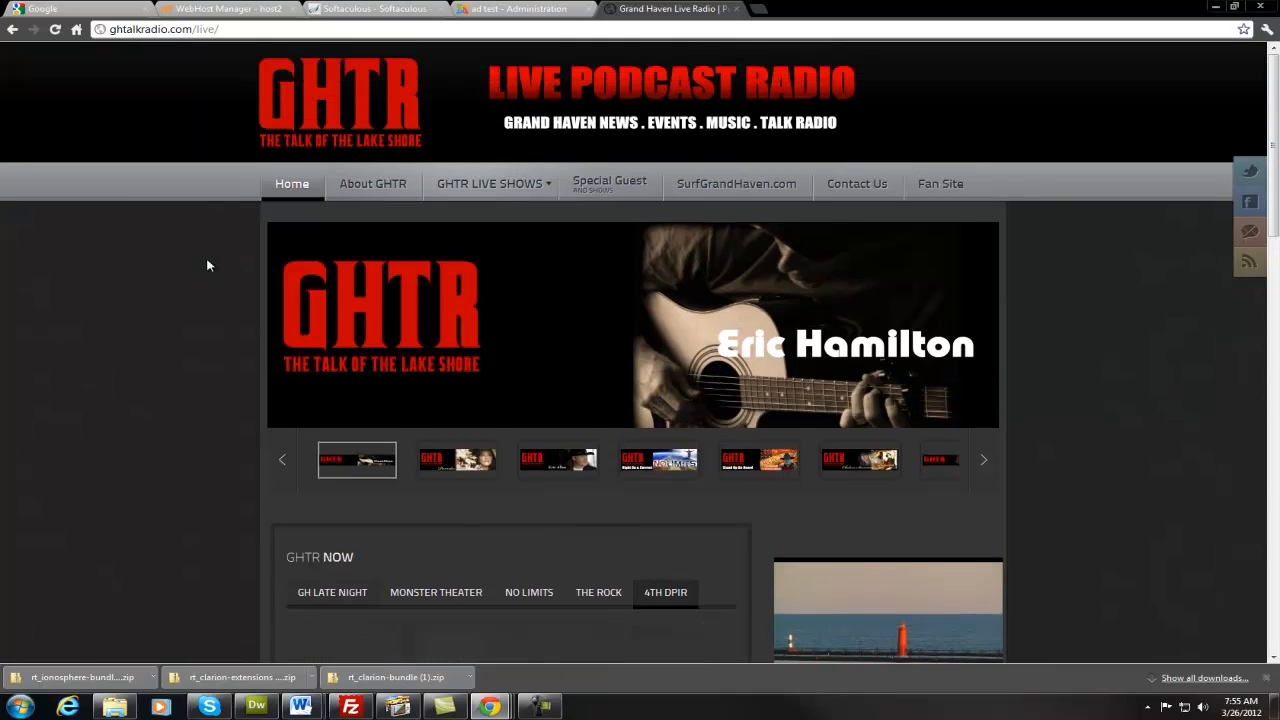